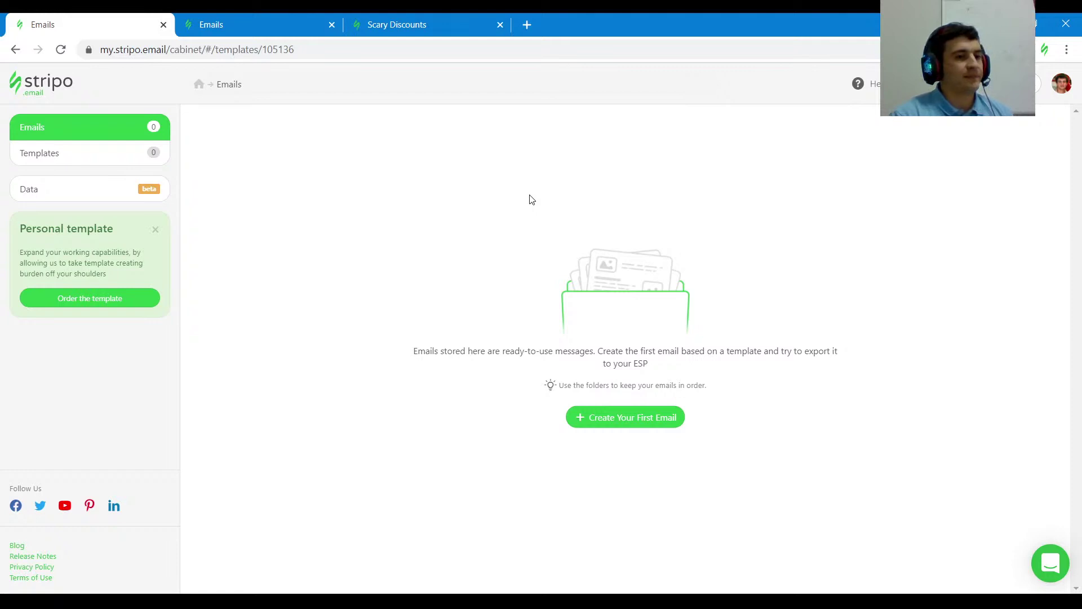
Step: View the Scary Discounts sample email, return to the empty email list, and open and close the support chat
left_click(432, 26)
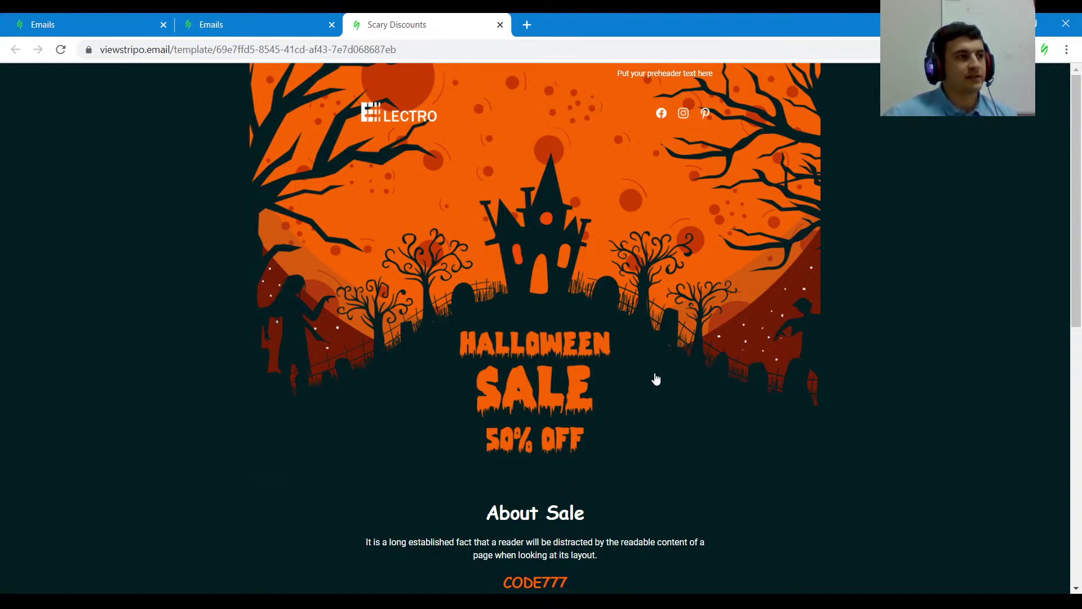
left_click(92, 29)
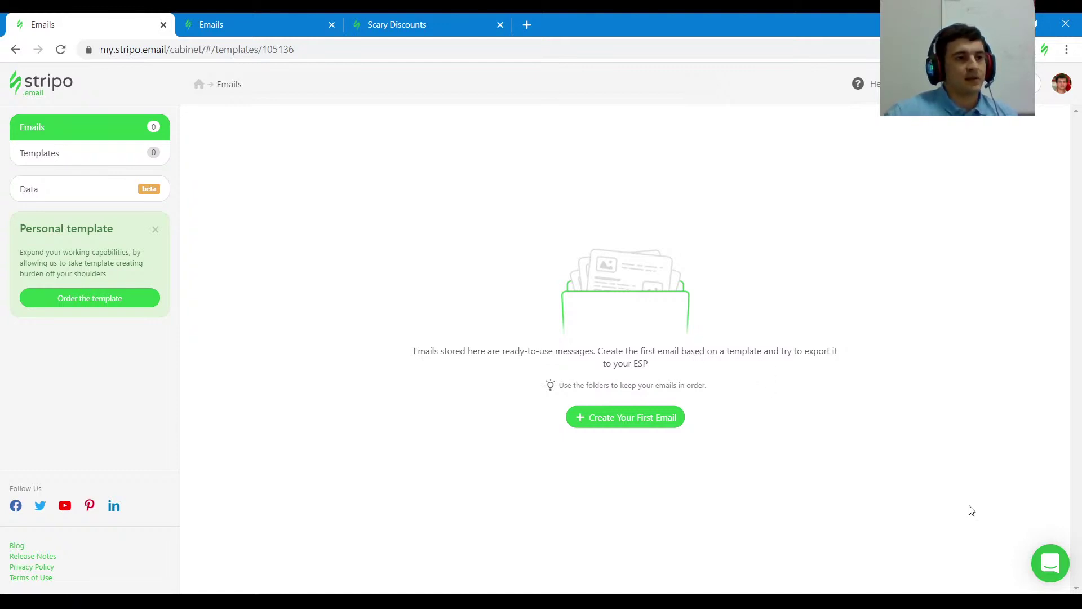
left_click(1050, 564)
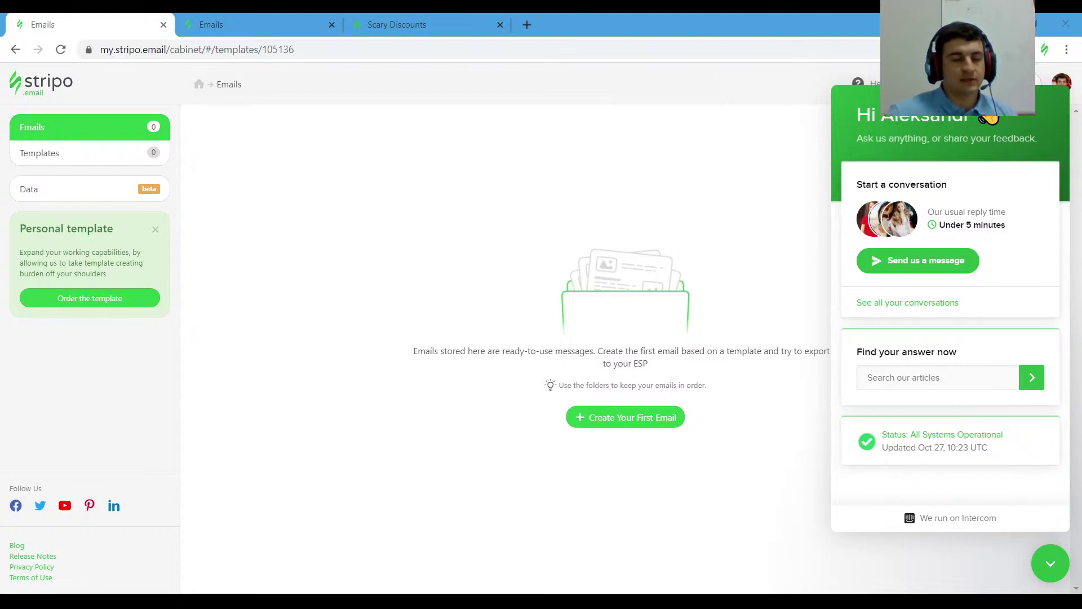
left_click(1051, 565)
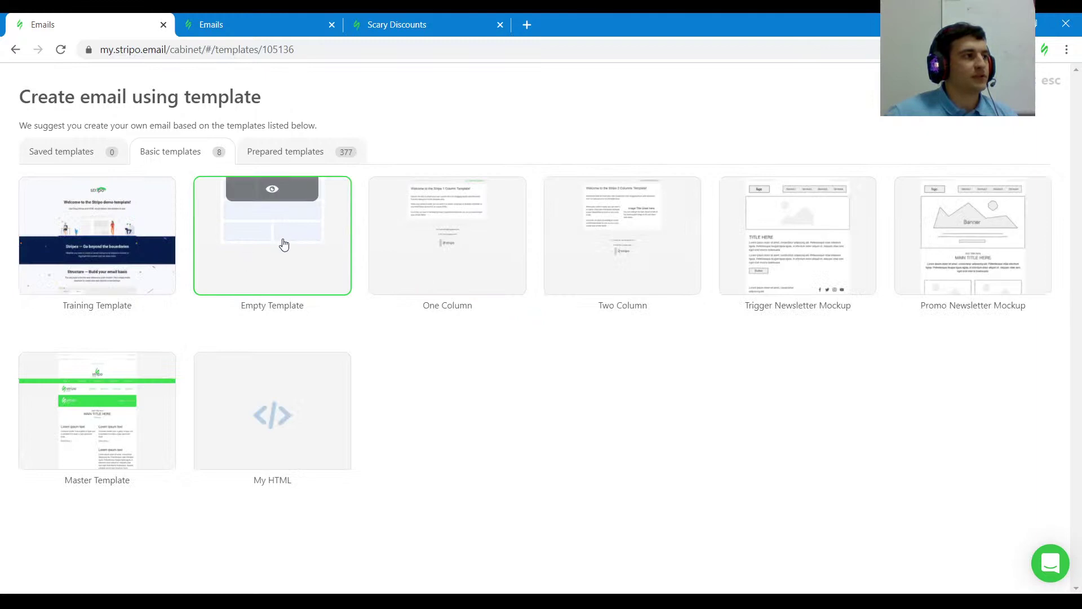
Step: Create a new email from the basic Empty Template
left_click(284, 243)
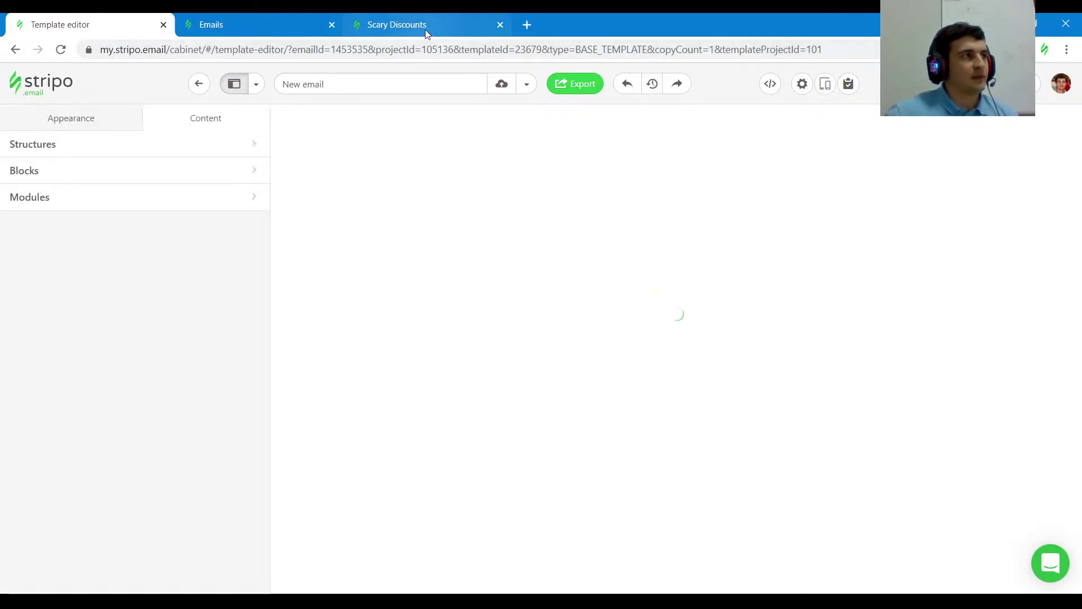
Step: Open the developer tools on the Scary Discounts sample email and enlarge their pane
left_click(425, 29)
scroll(553, 299, "down", 5)
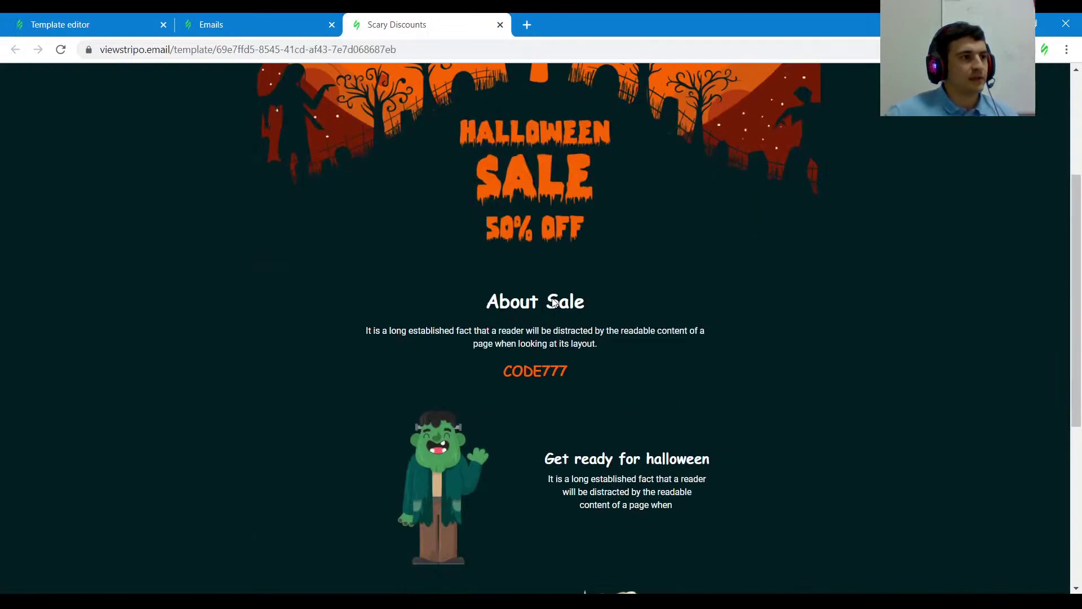
scroll(552, 299, "up", 5)
key("ctrl+shift+j")
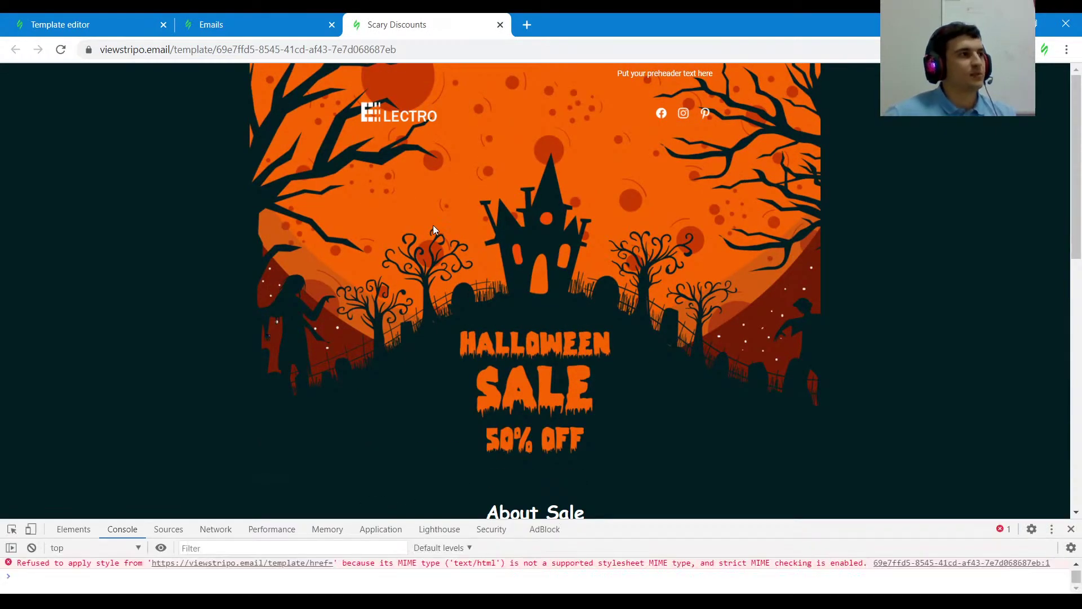
left_click_drag(619, 528, 606, 392)
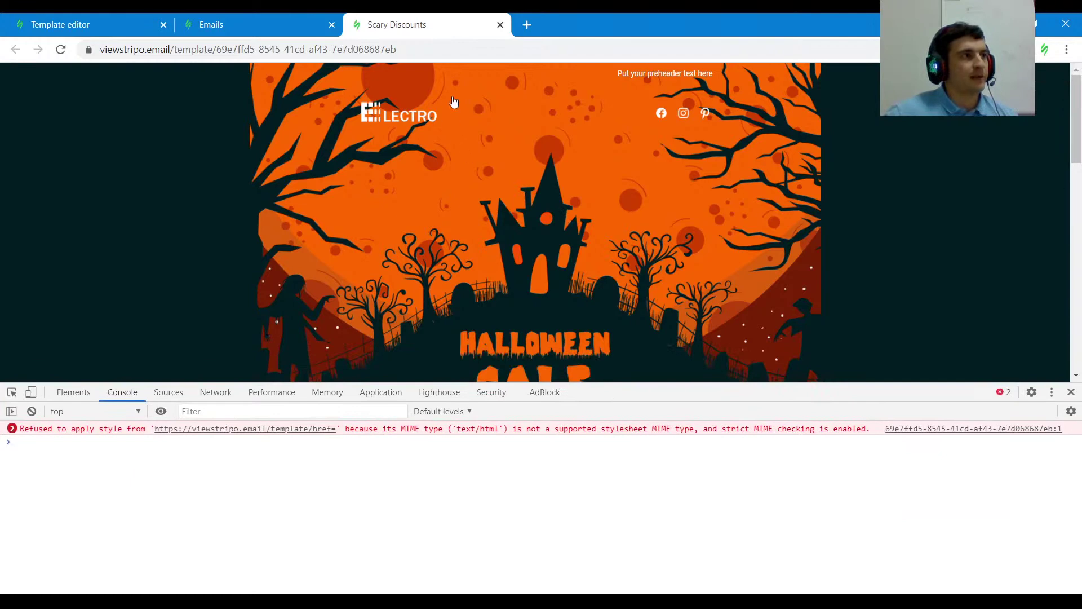
scroll(620, 305, "down", 10)
scroll(625, 305, "up", 10)
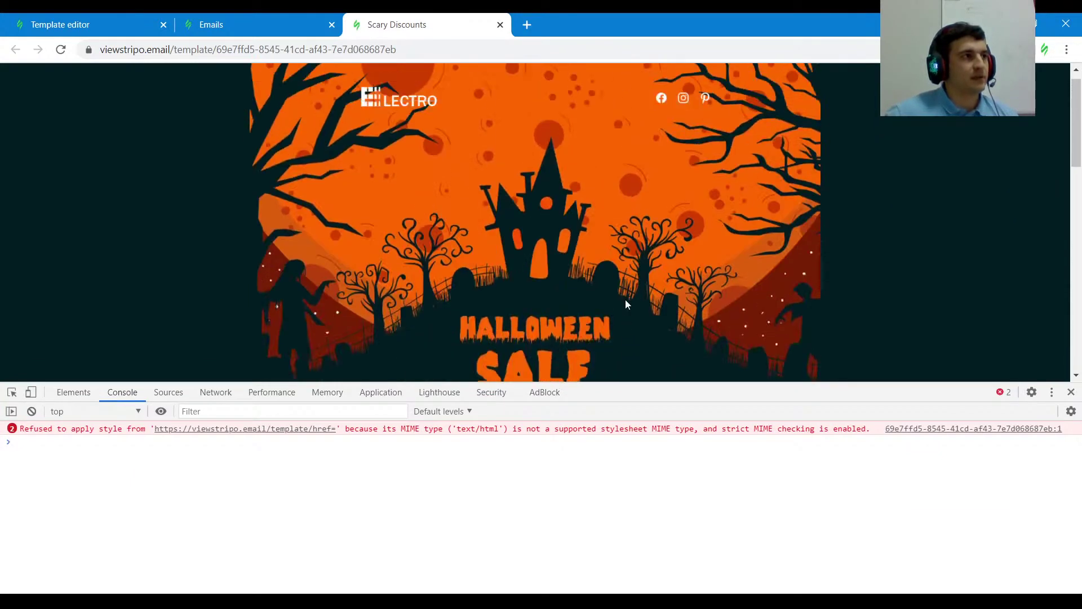
Step: Review the new email's general appearance settings down to the background image option
left_click(127, 23)
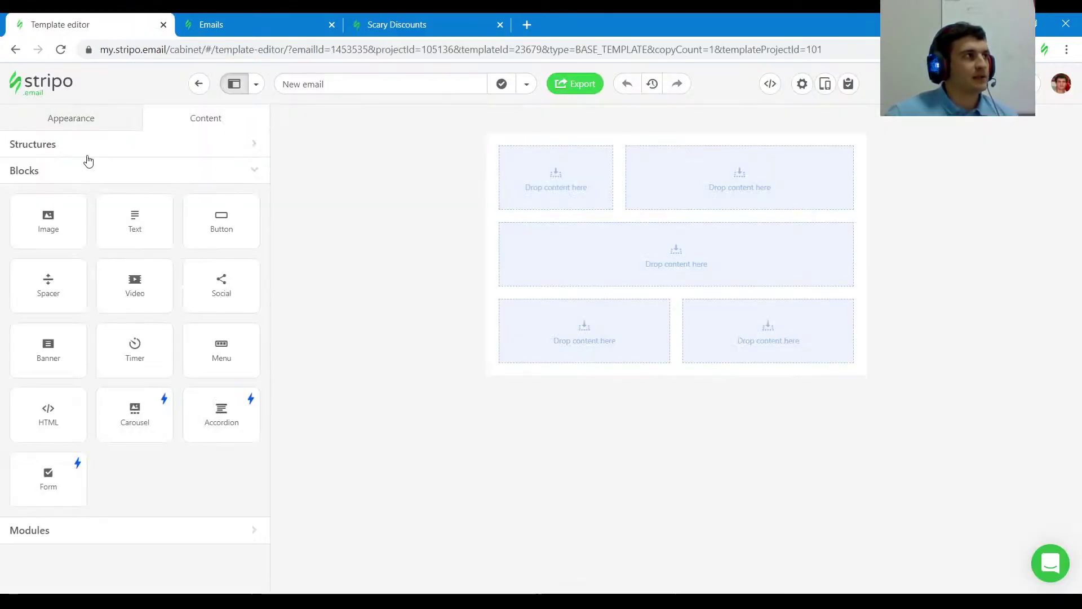
scroll(169, 367, "down", 4)
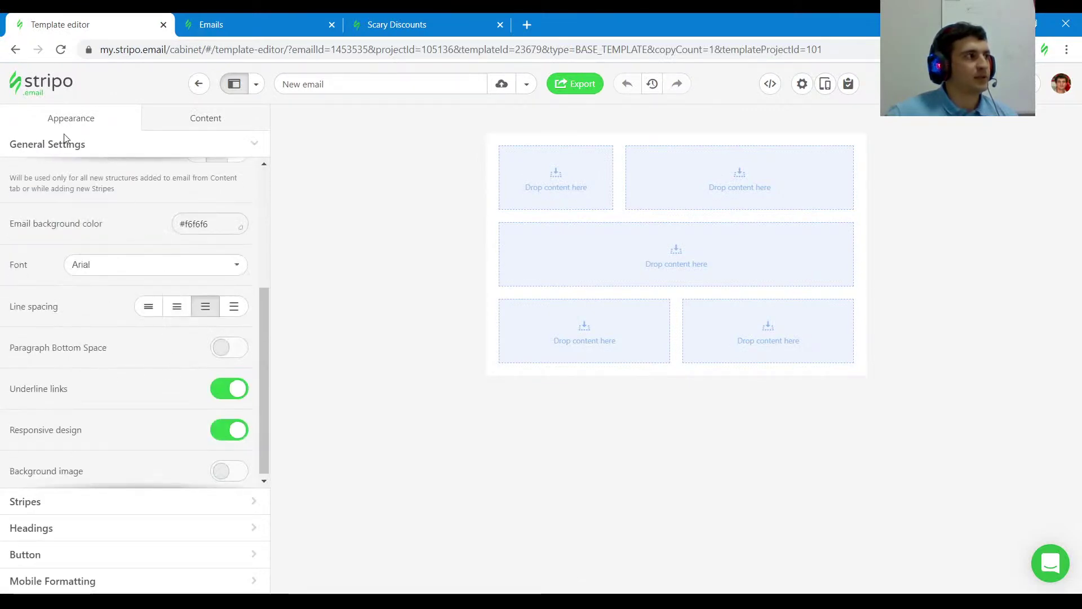
scroll(165, 393, "down", 1)
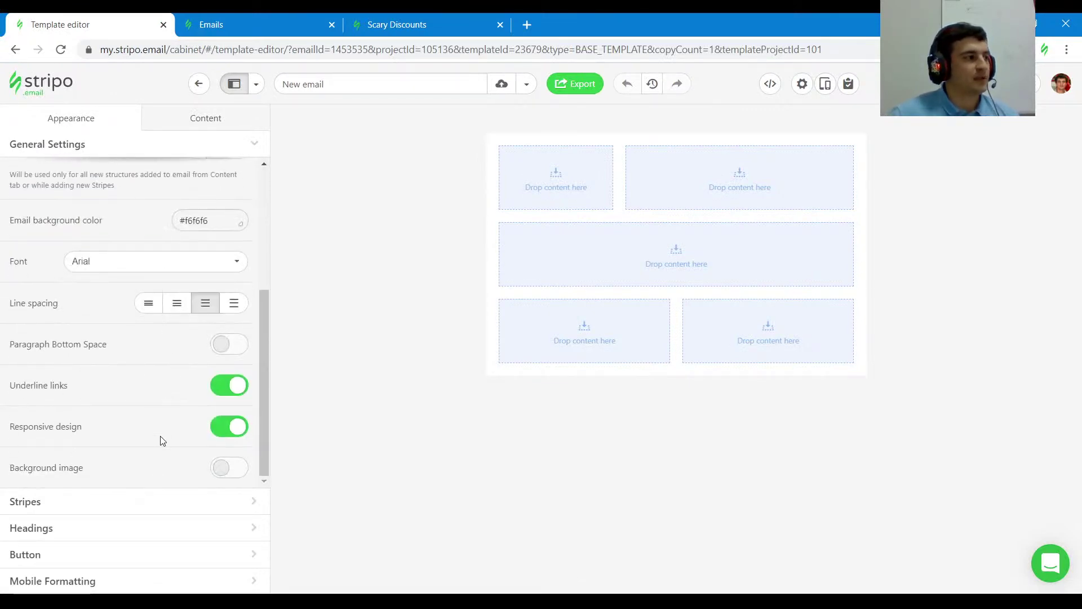
Step: Inspect the Scary Discounts email's header and locate the es-wrapper table in its HTML
left_click(407, 26)
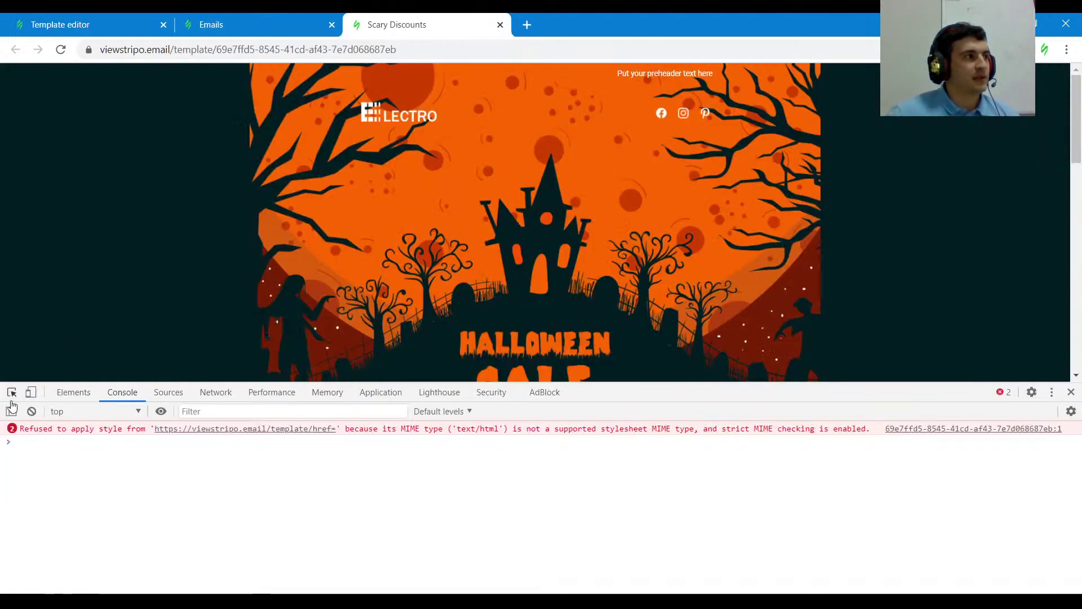
left_click(11, 392)
left_click(267, 223)
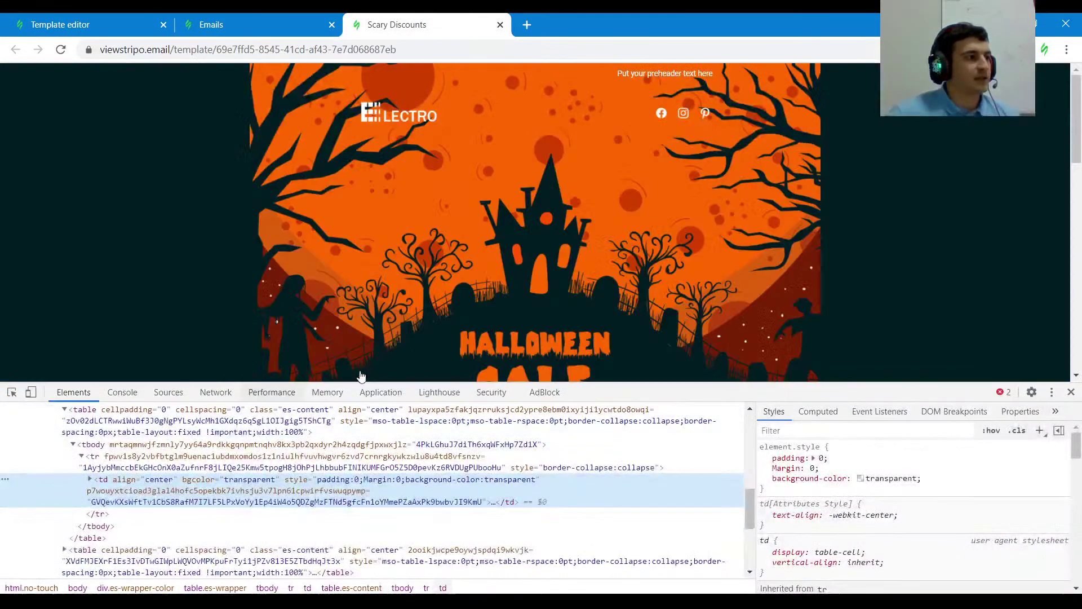
scroll(634, 472, "up", 5)
scroll(633, 472, "down", 5)
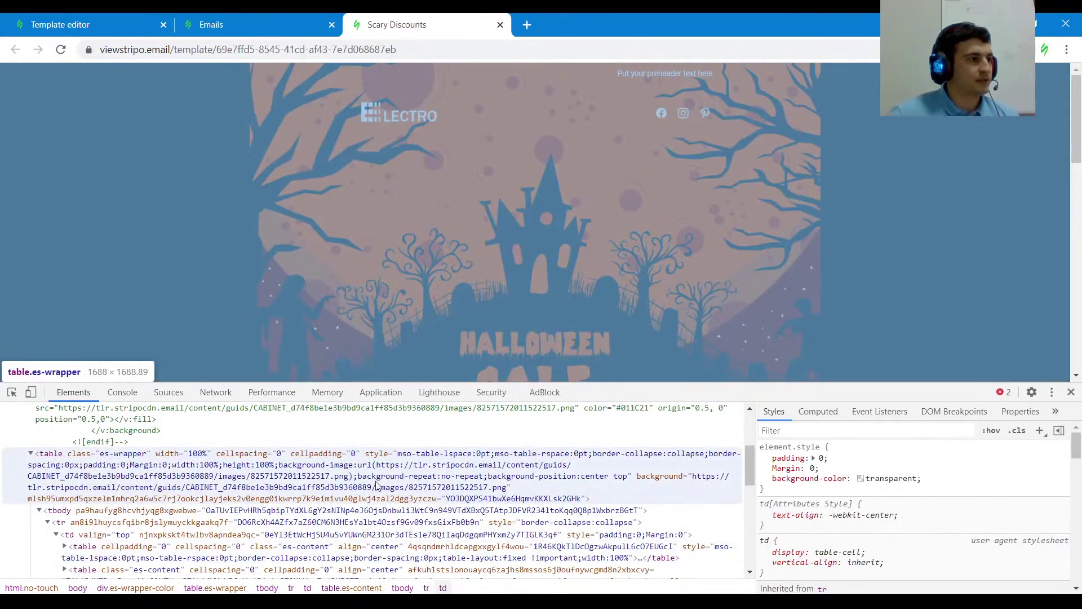
Step: Copy the background-image PNG address from the es-wrapper table's style attribute
double_click(378, 479)
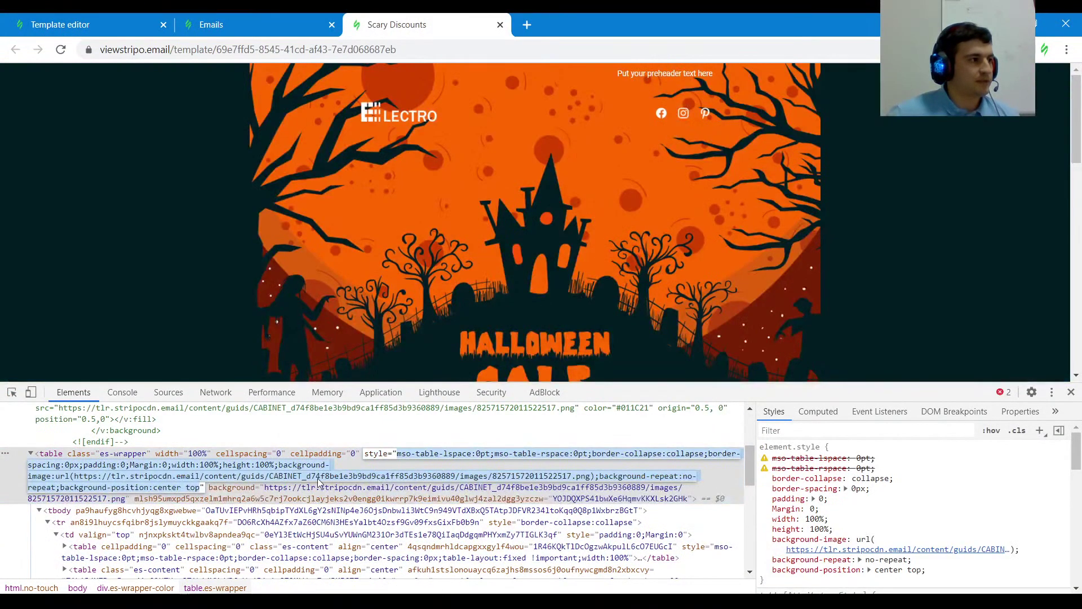
key("Escape")
double_click(186, 482)
key("Left")
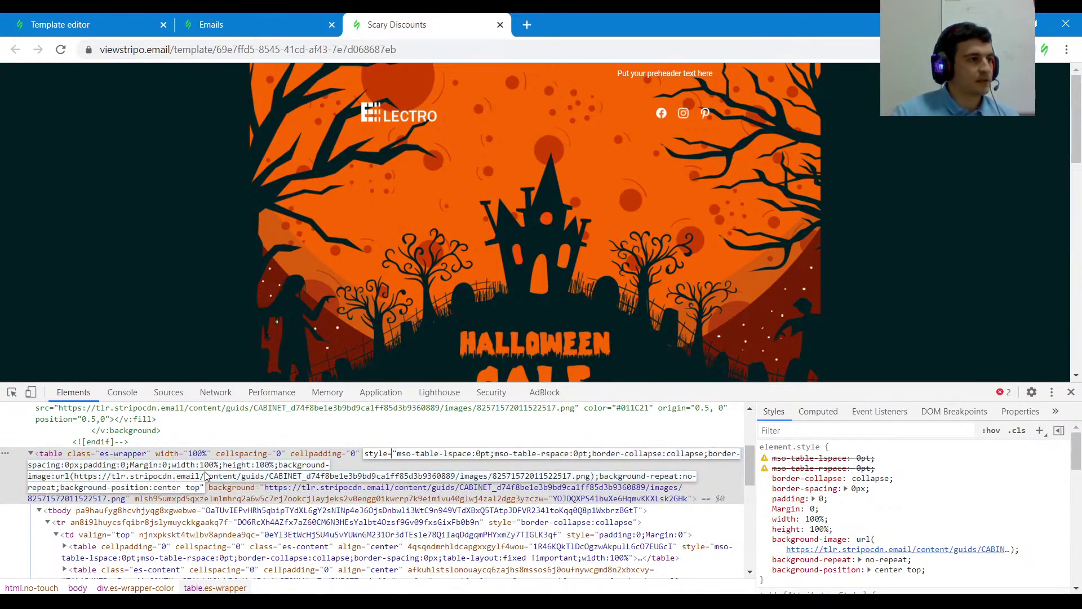
key("Down")
key("Down")
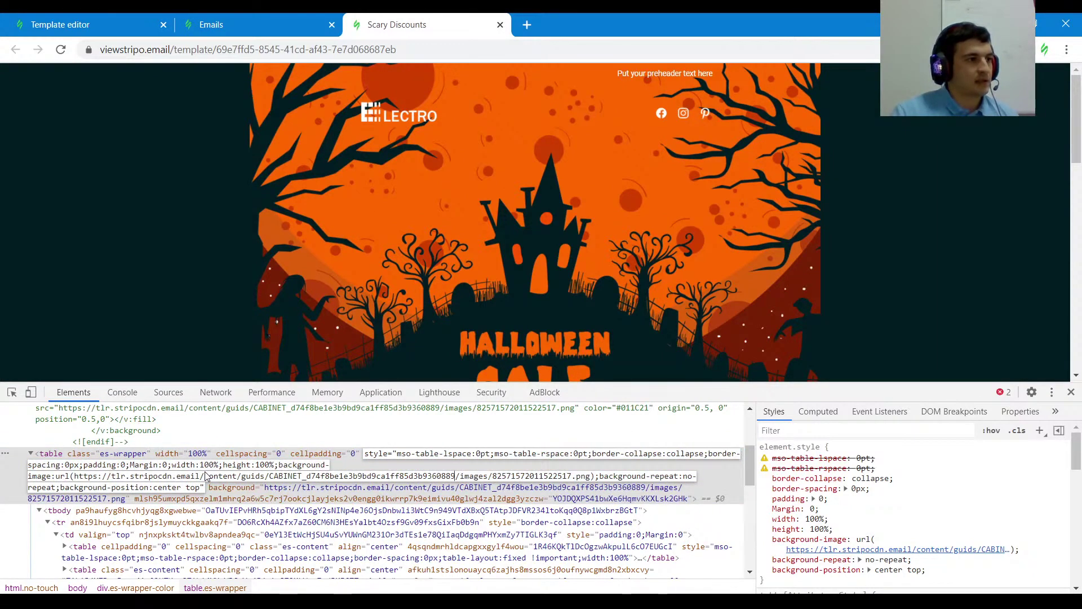
key("ctrl+Right")
key("ctrl+shift+Left")
key("ctrl+shift+Left")
key("ctrl+shift+Left")
key("ctrl+shift+Left")
key("ctrl+shift+Left")
key("ctrl+shift+Left")
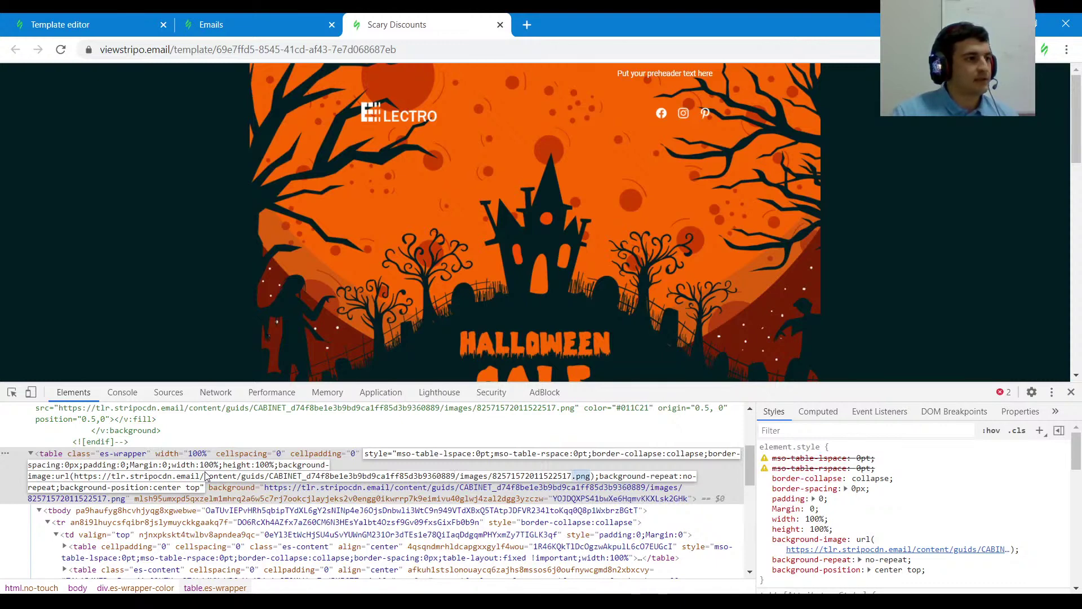
key("ctrl+shift+Left")
key("ctrl+shift+Left")
key("ctrl+shift+Left")
key("ctrl+shift+Left")
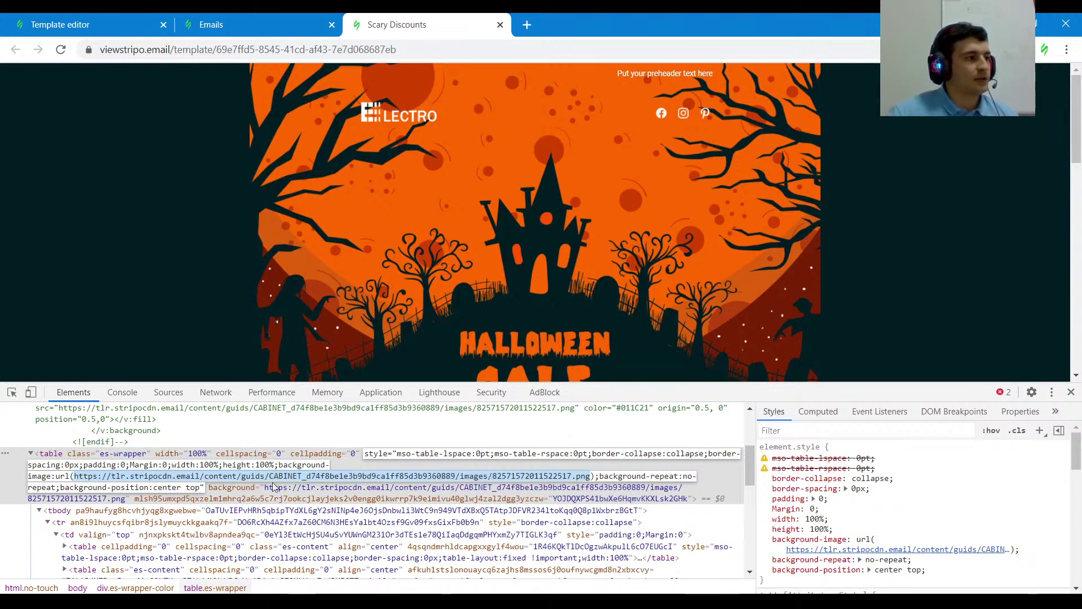
mouse_move(760, 393)
left_mouse_down()
mouse_move(763, 416)
mouse_move(766, 378)
left_mouse_up()
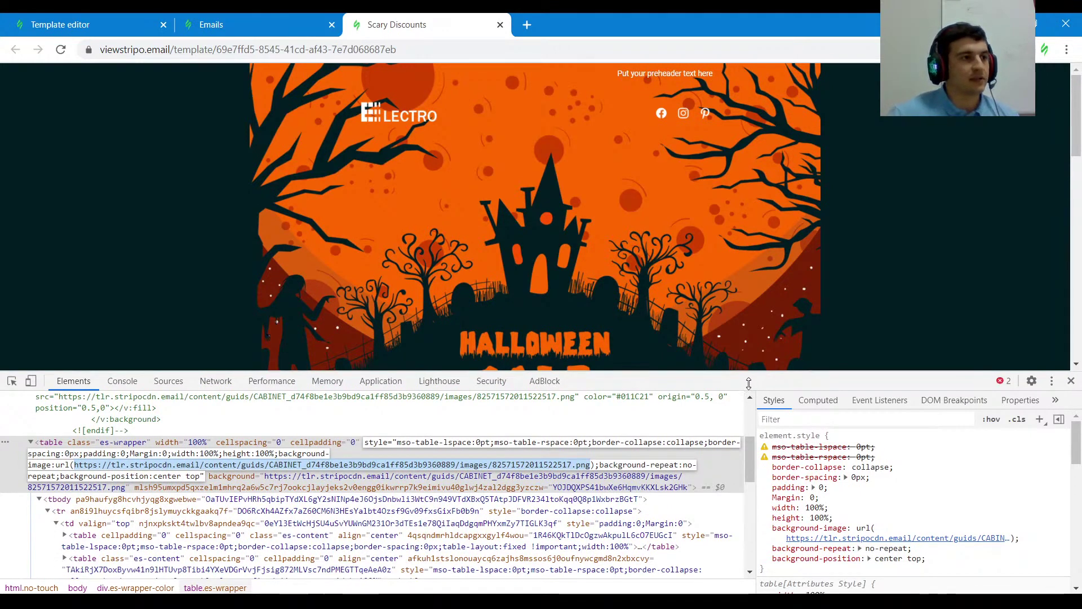
left_click_drag(744, 379, 744, 366)
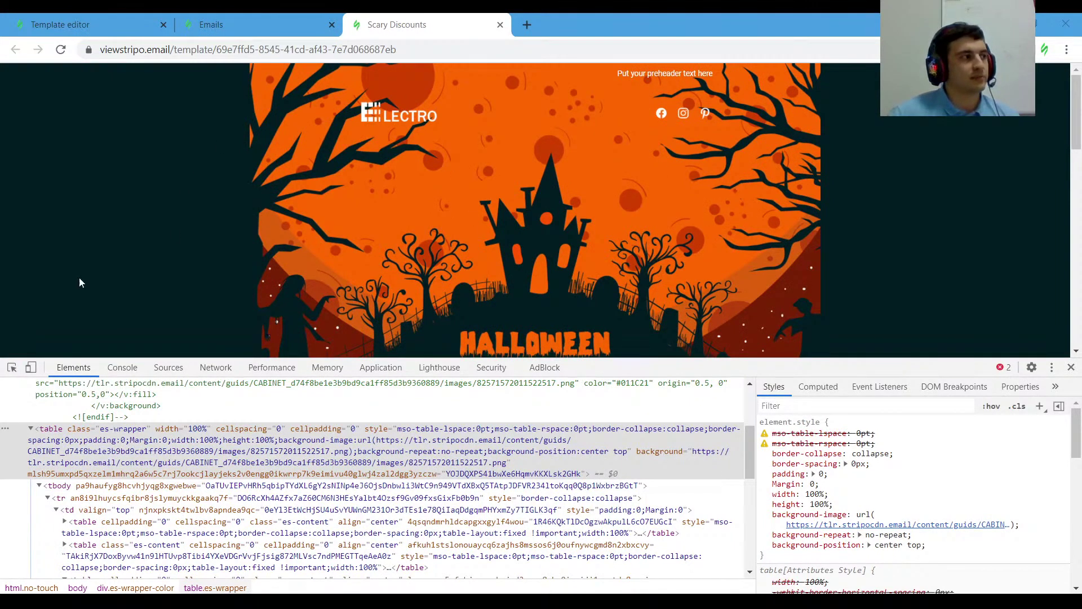
left_click(12, 367)
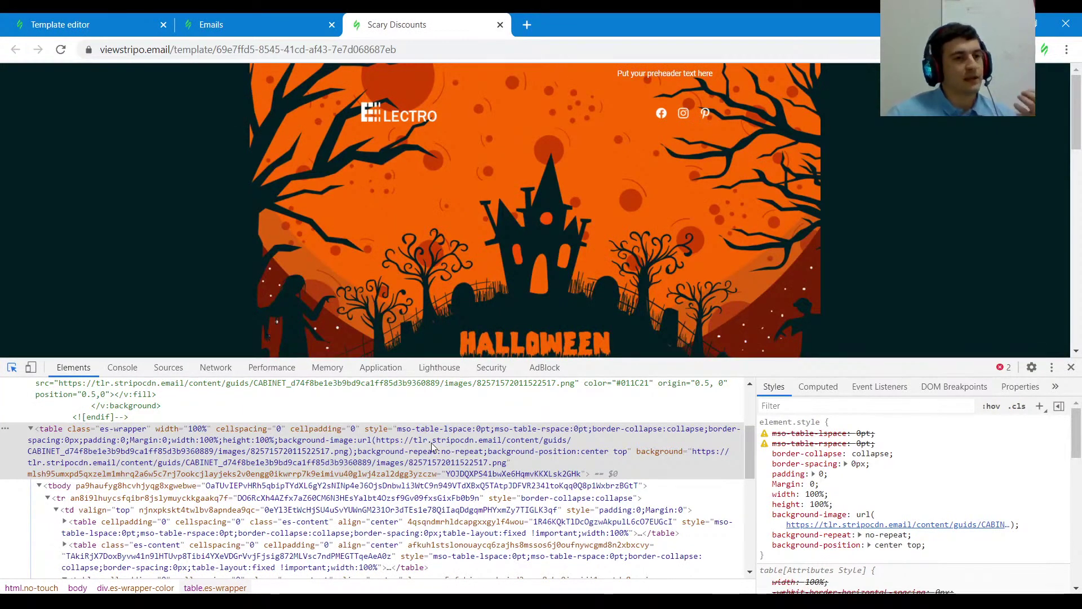
Step: Enable a background image for the new email and load it from the copied PNG address as an external link
left_click(102, 22)
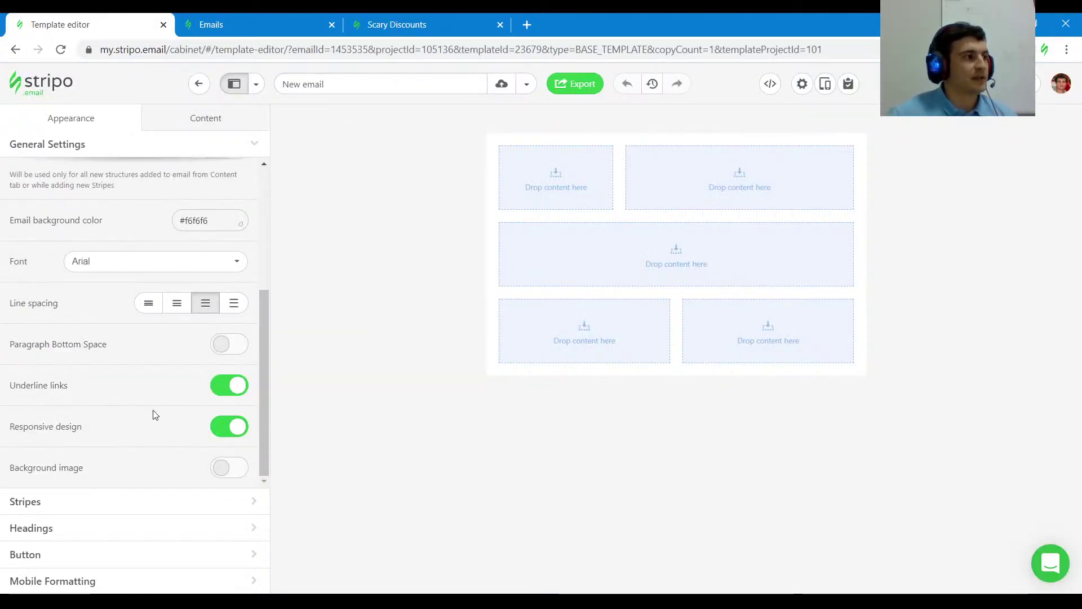
left_click(228, 468)
left_click(117, 319)
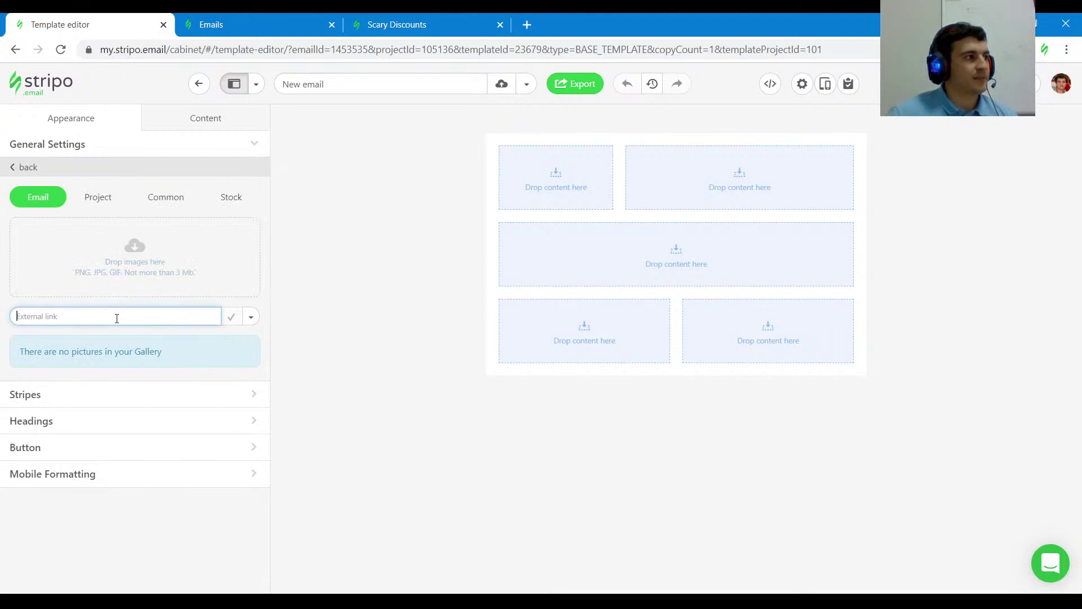
key("ctrl+v")
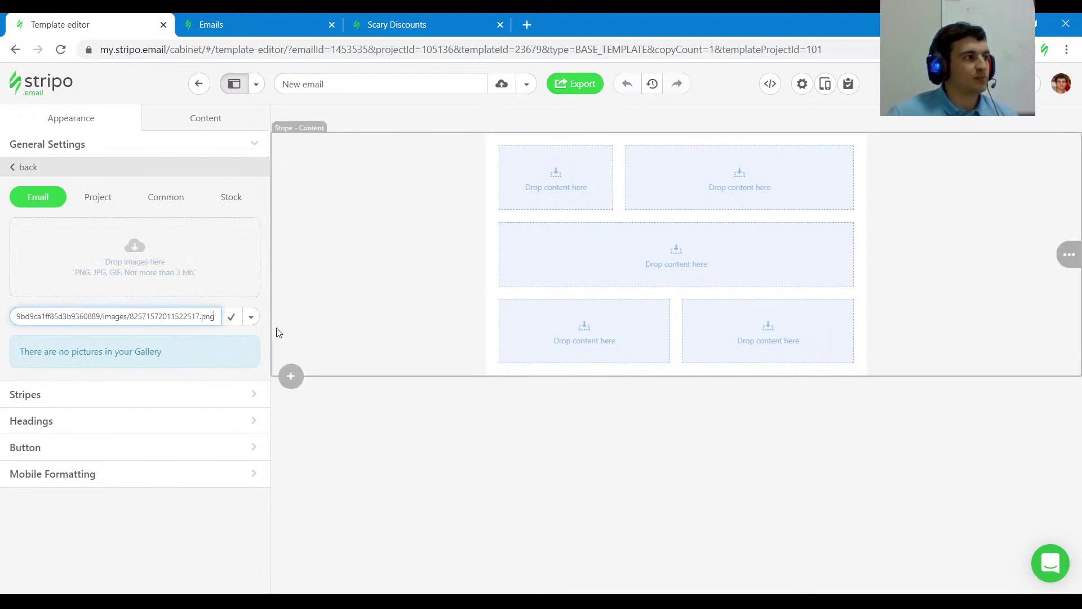
left_click(231, 320)
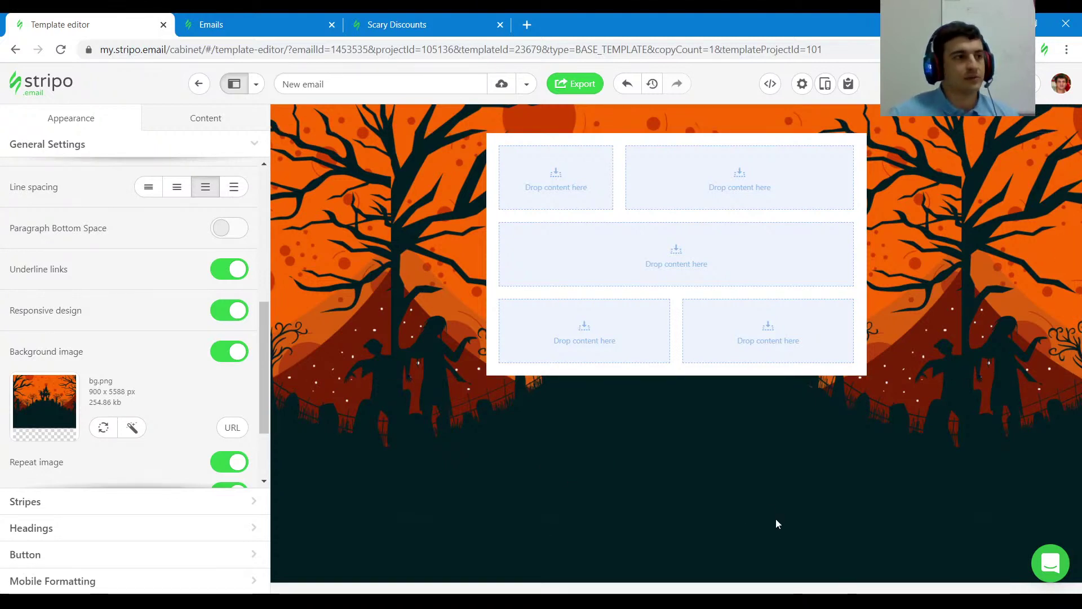
Step: Turn off image repetition for the email's background image in the general appearance settings
left_click(342, 230)
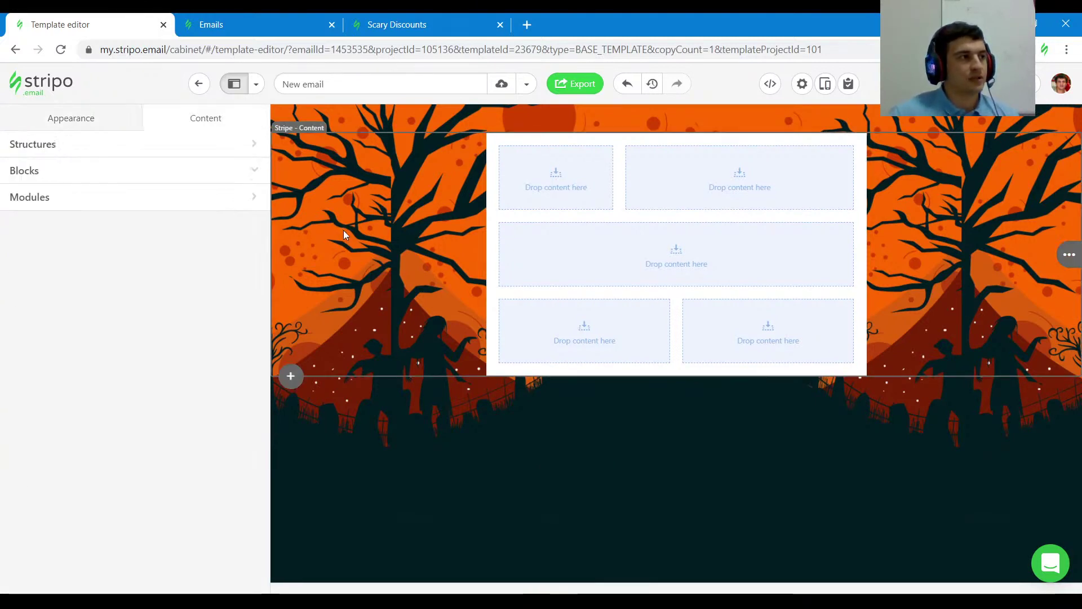
scroll(175, 378, "down", 1)
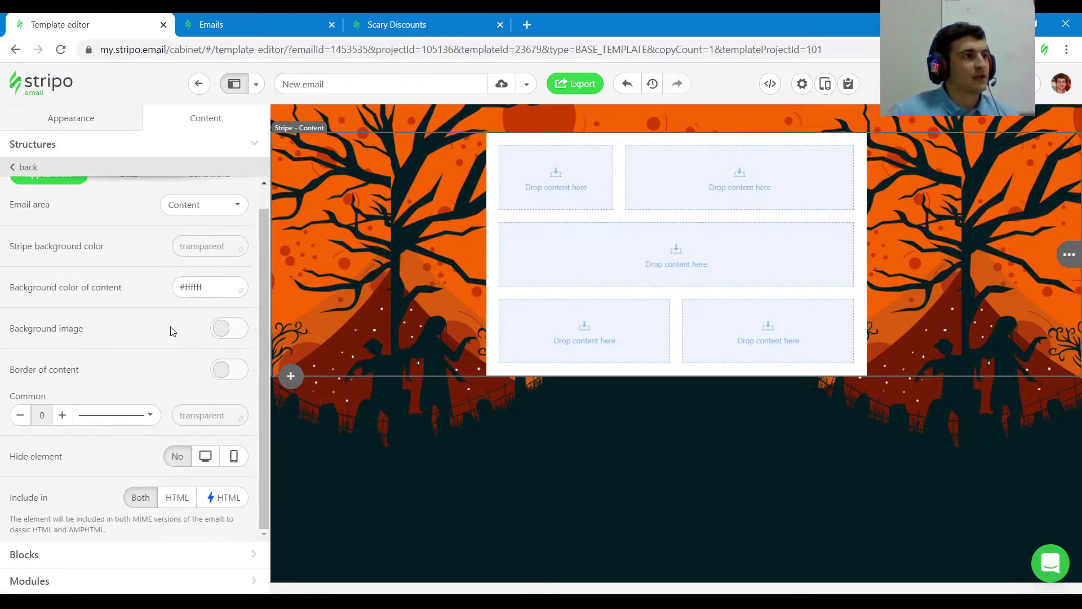
left_click(77, 116)
scroll(136, 401, "down", 5)
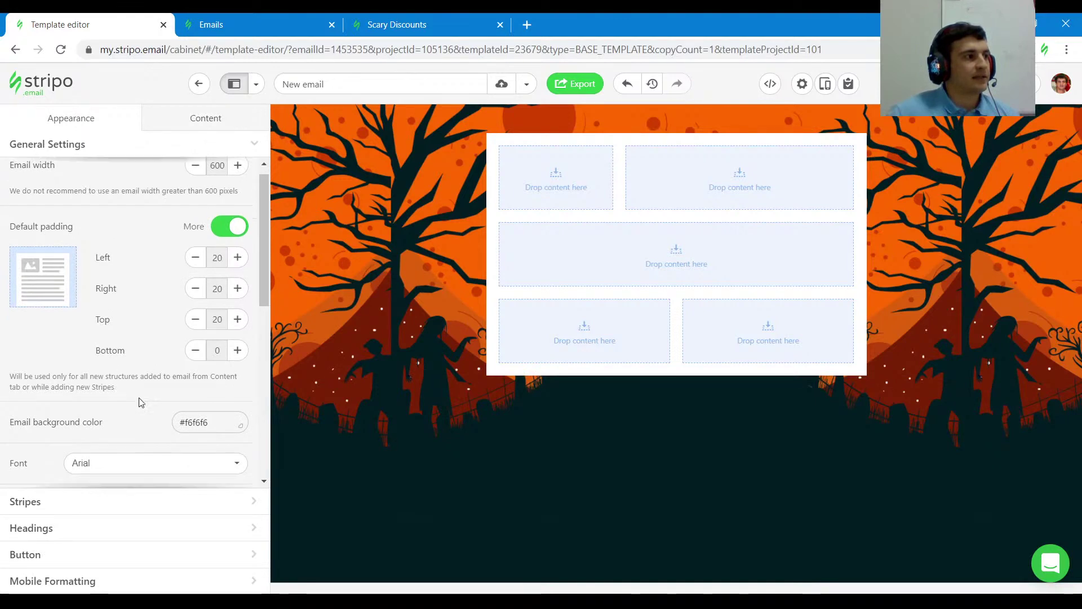
scroll(141, 401, "down", 3)
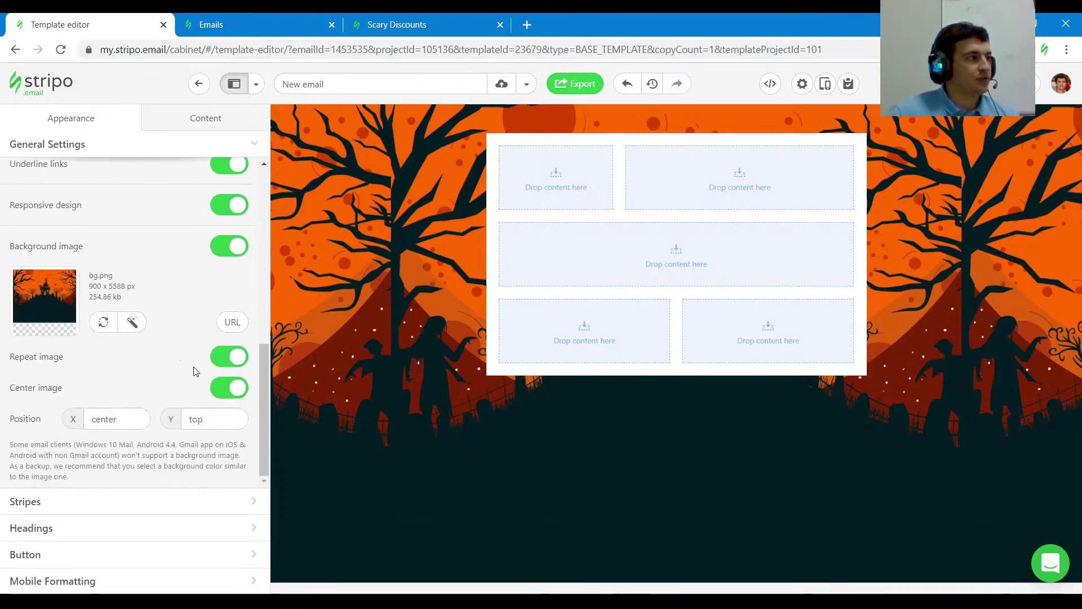
left_click(228, 359)
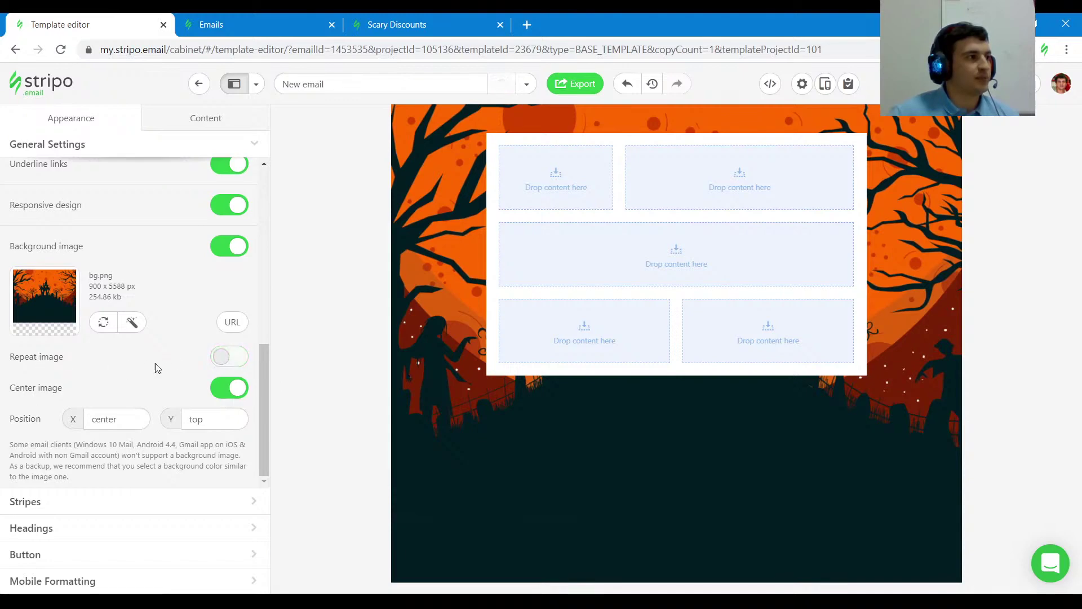
Step: Place the Template editor tab beside the Scary Discounts tab and return to the sample email for comparison
left_click(397, 24)
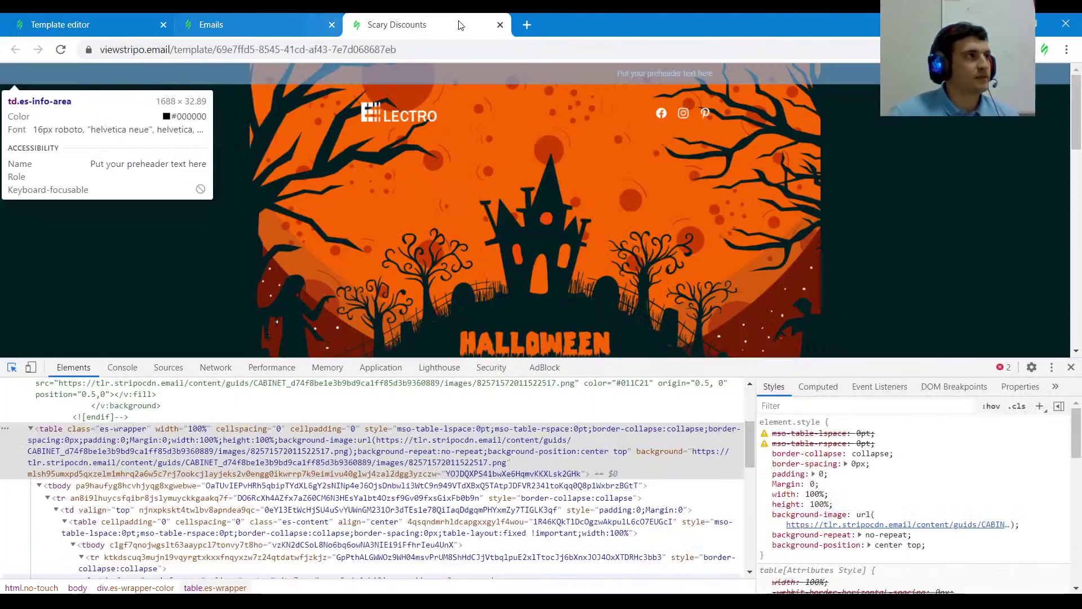
left_click_drag(115, 21, 282, 22)
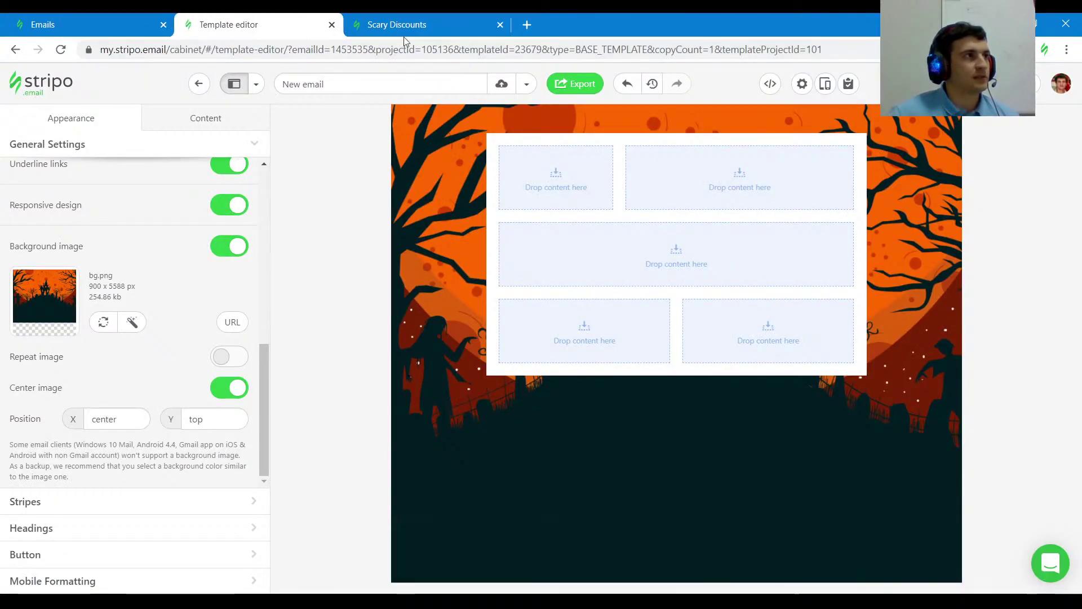
left_click(396, 24)
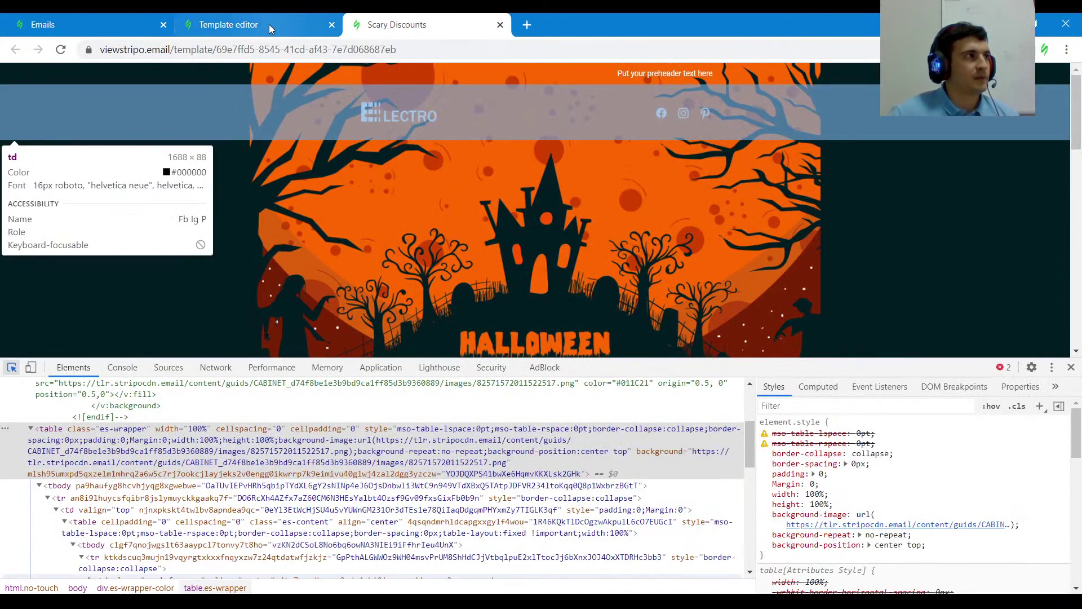
Step: Inspect the sample email's es-wrapper-color div and copy its background-color value
left_click(270, 28)
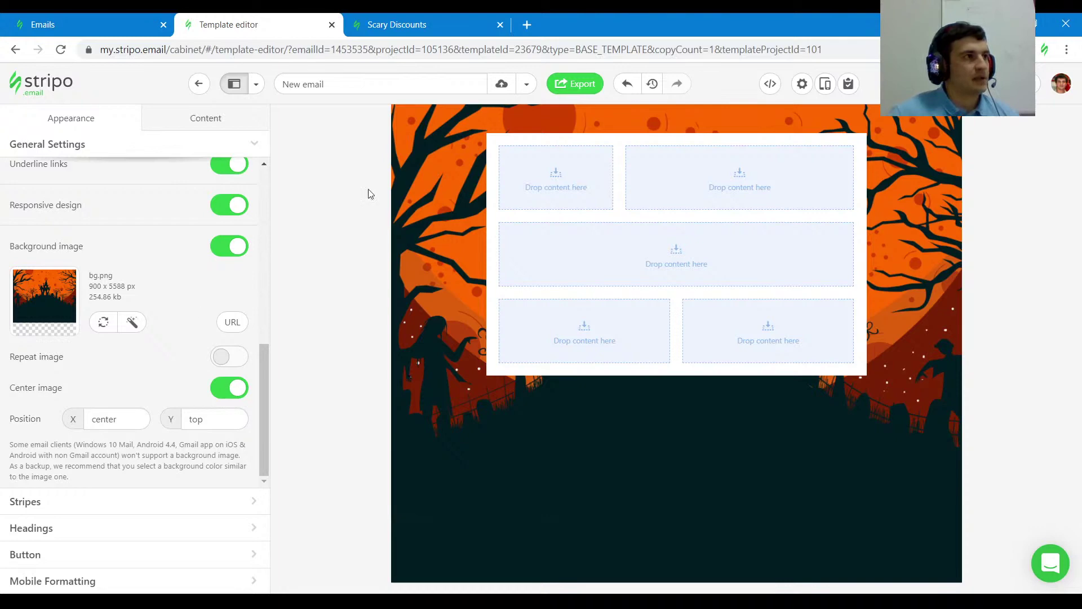
left_click(427, 26)
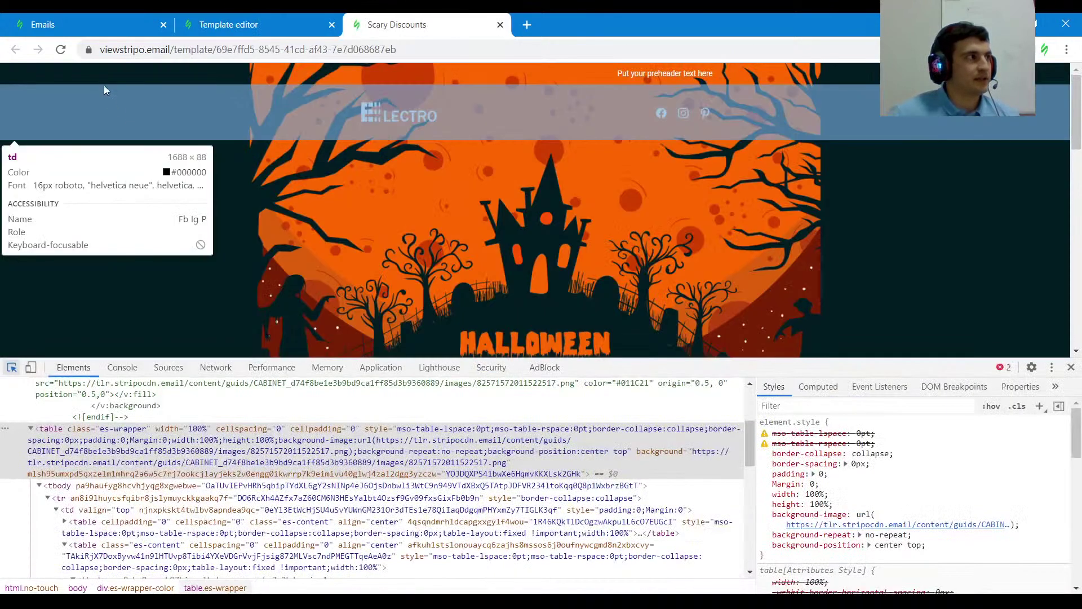
left_click(103, 86)
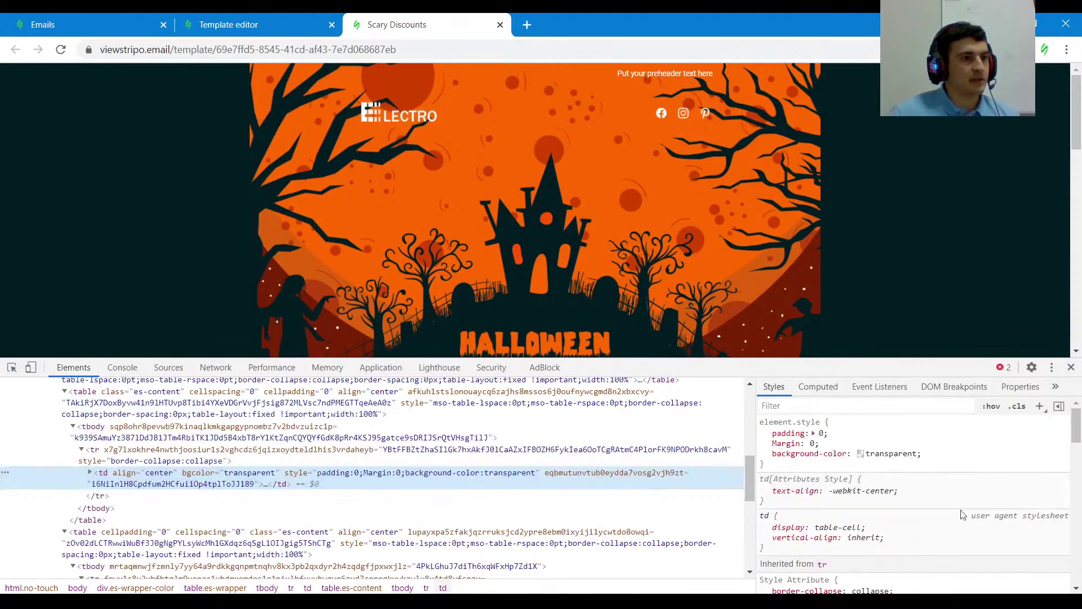
scroll(872, 477, "down", 2)
scroll(414, 478, "up", 3)
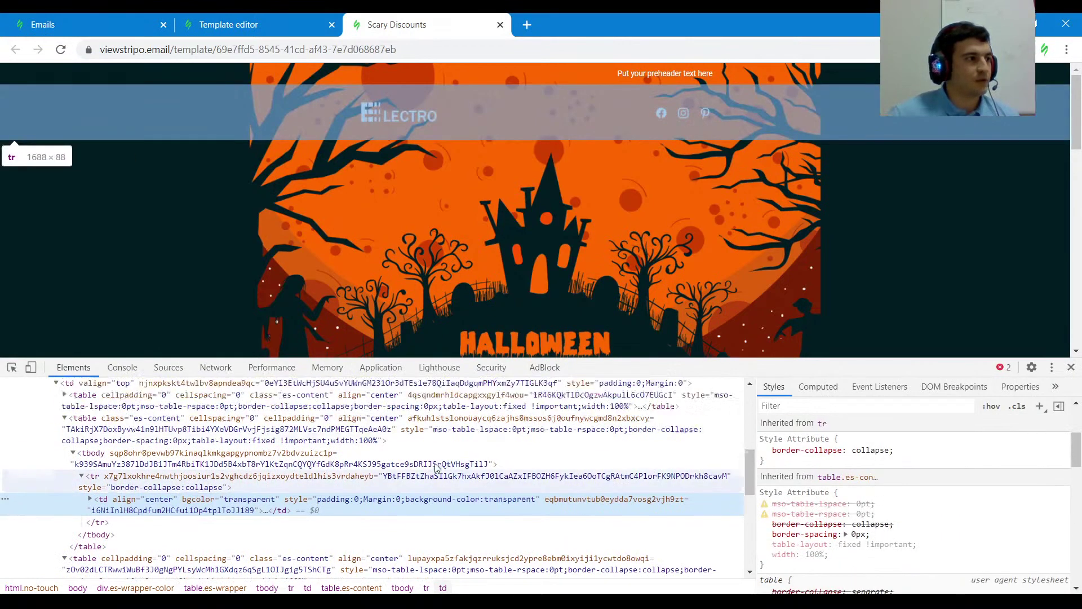
scroll(395, 482, "up", 4)
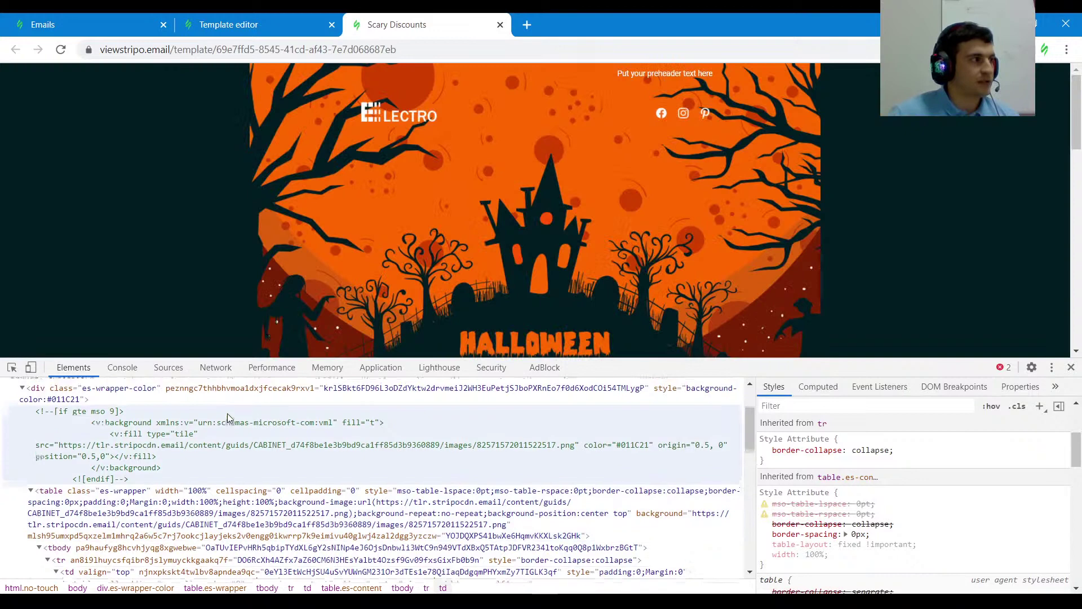
scroll(228, 413, "up", 2)
left_click(222, 454)
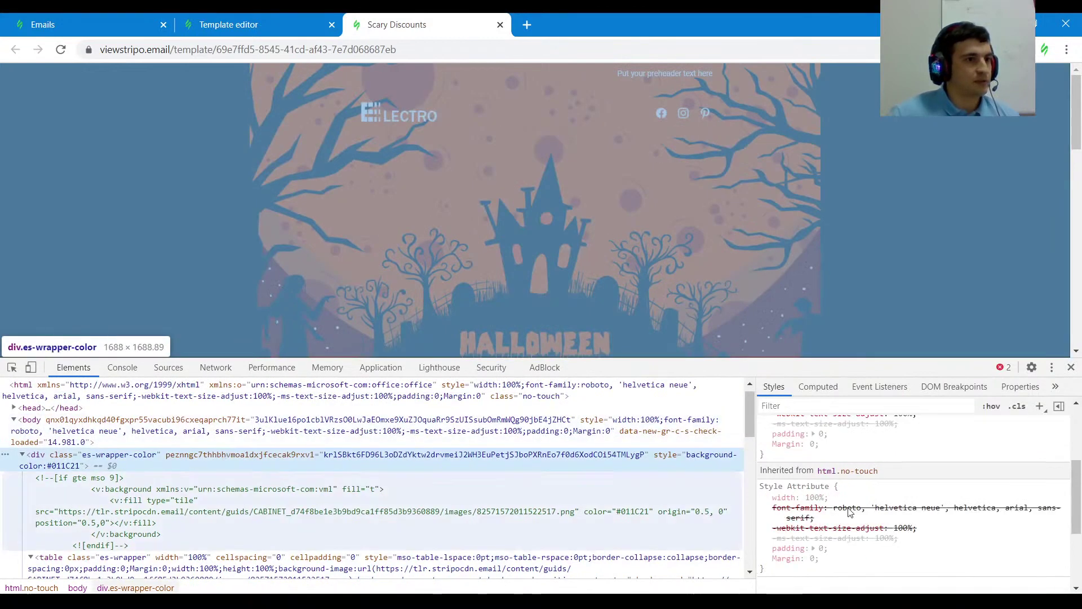
scroll(867, 496, "up", 3)
left_click(877, 433)
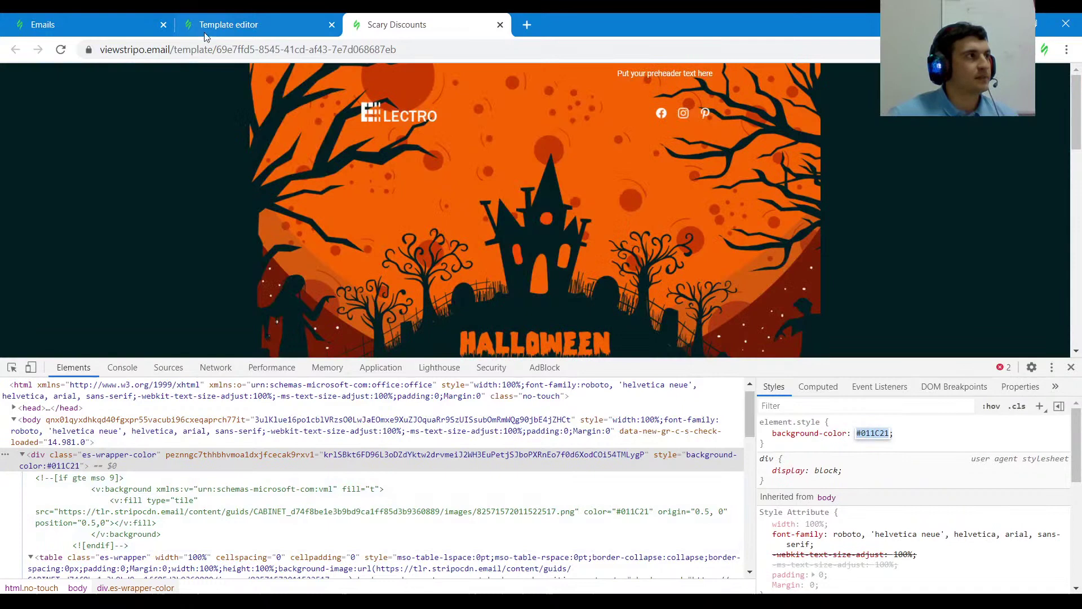
Step: Set the new email's background color to #011c21 in the general appearance settings
left_click(214, 25)
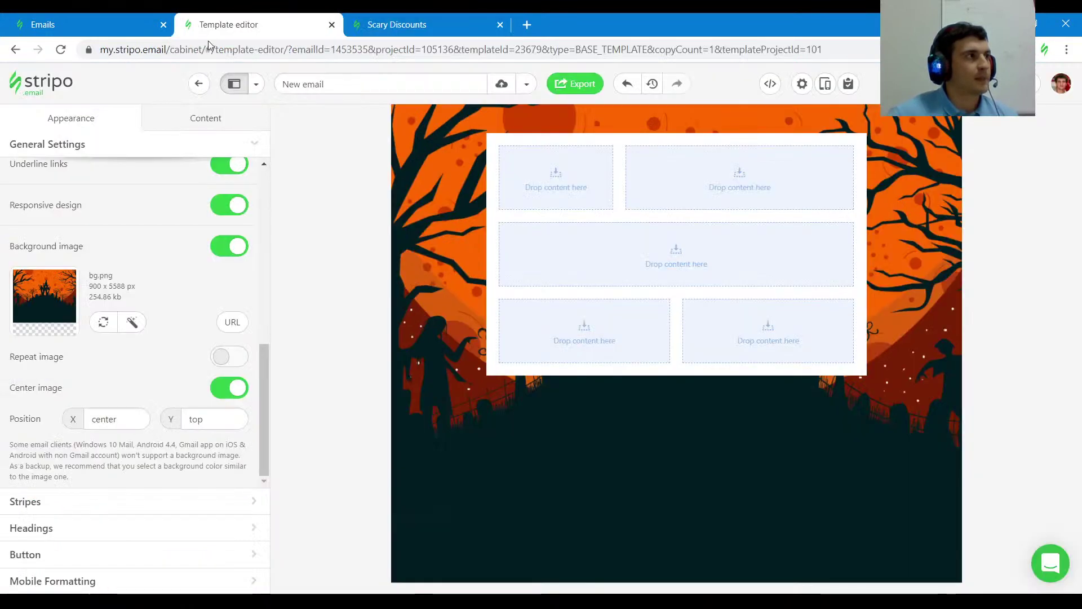
scroll(153, 296, "up", 5)
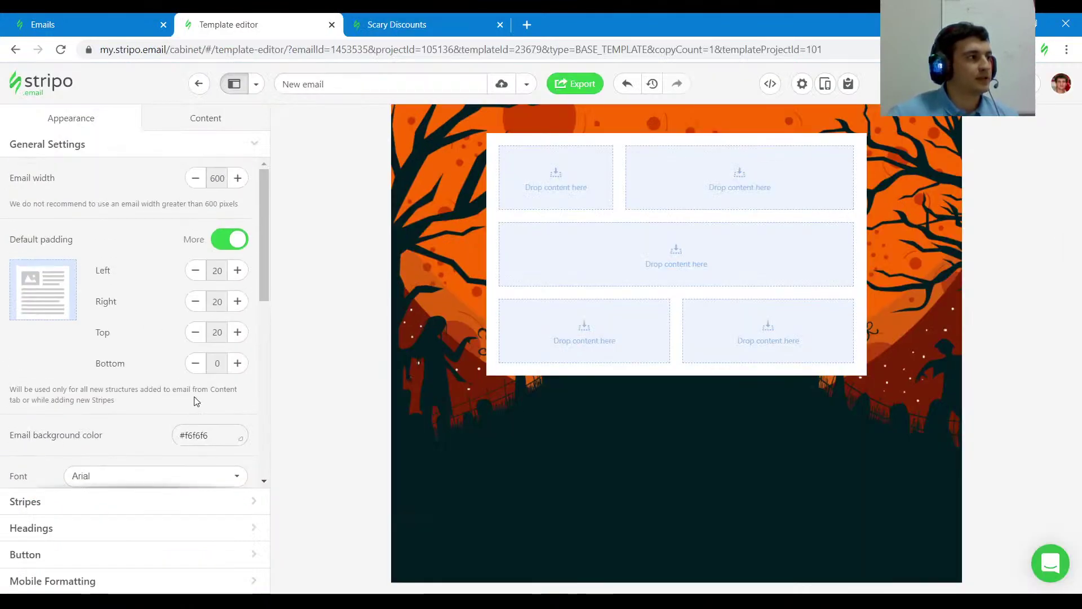
scroll(184, 425, "down", 3)
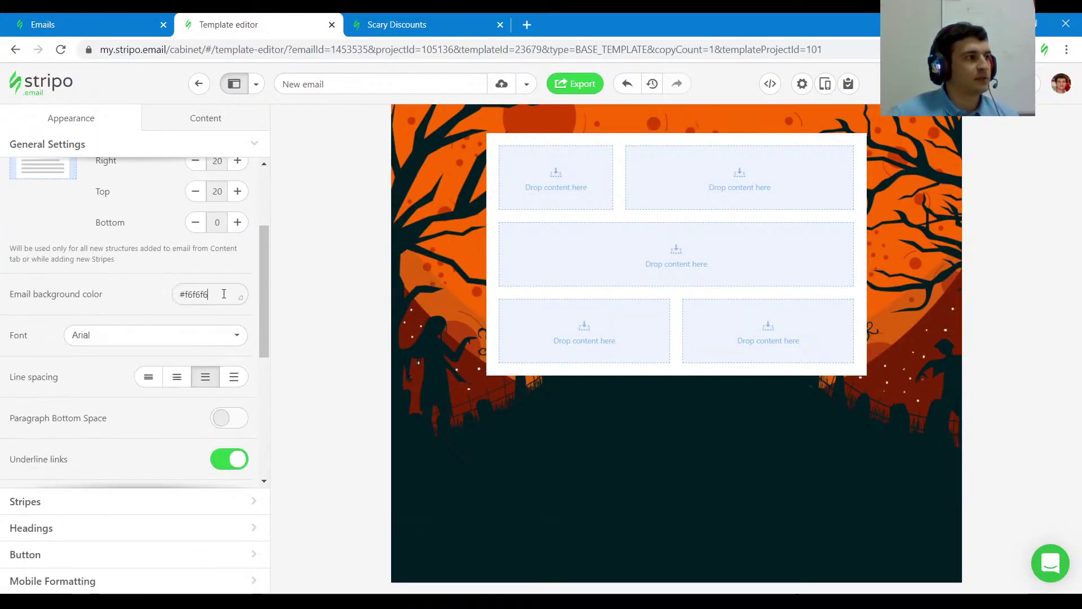
left_click_drag(209, 294, 151, 295)
type("#011c21")
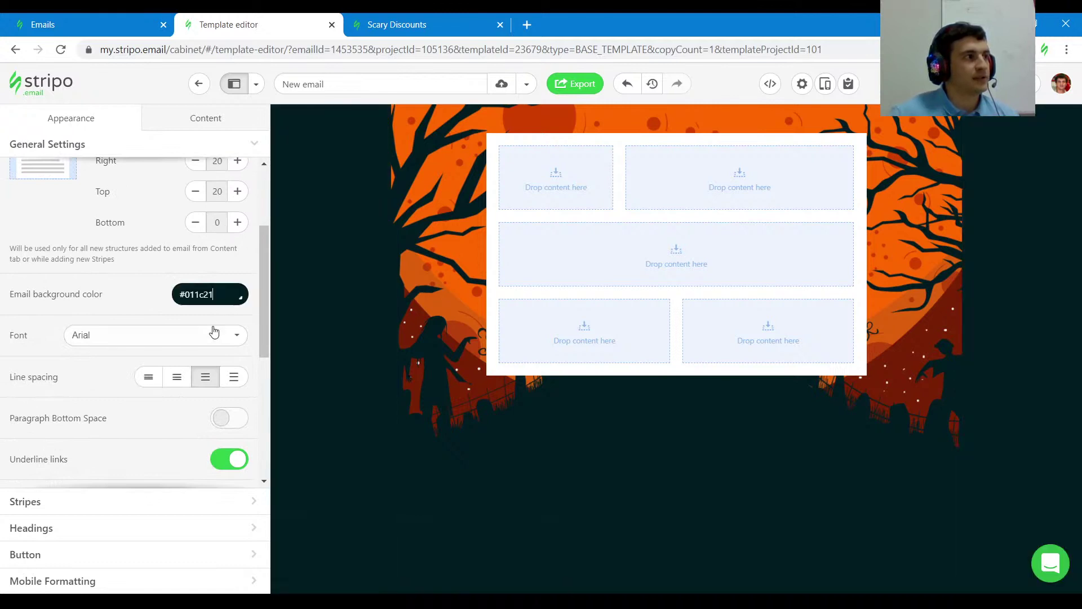
Step: Make the content background of the existing content stripe transparent
left_click(357, 212)
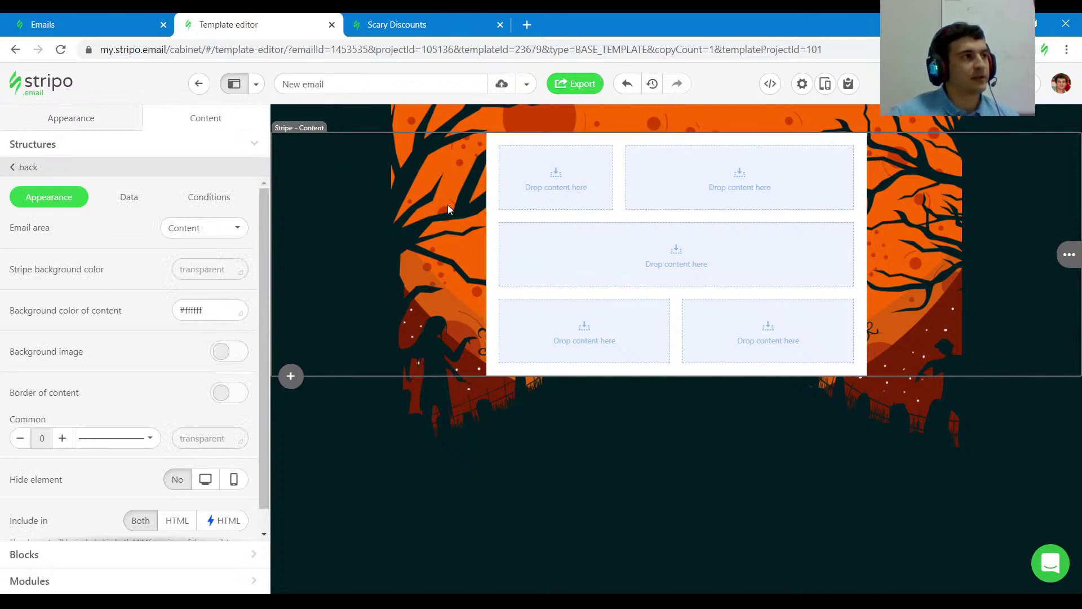
left_click(215, 311)
left_click(168, 406)
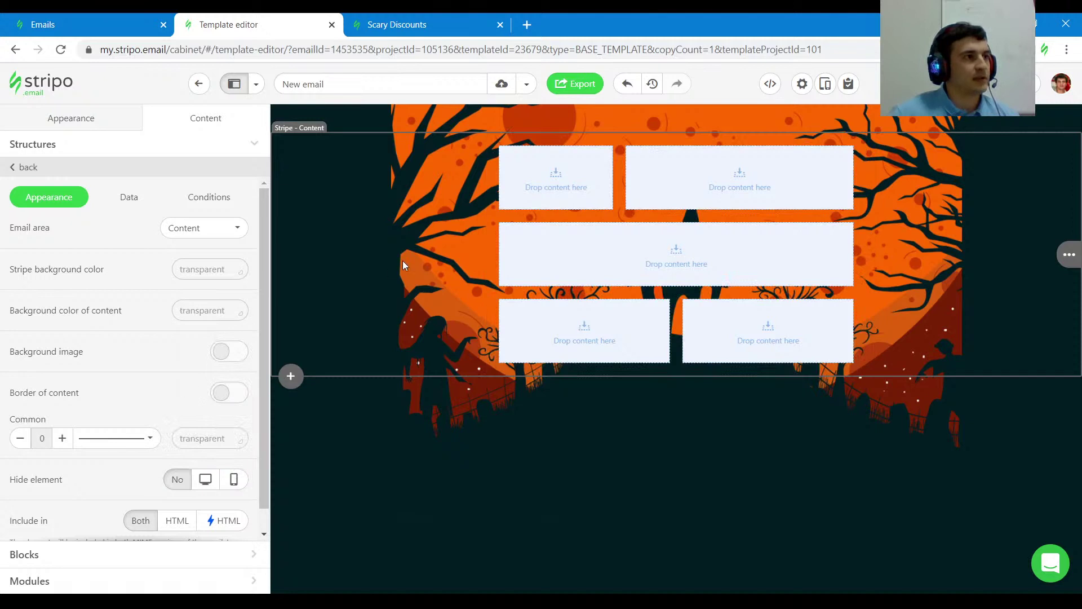
Step: Check the sample's preheader area, and add a single-column stripe to the new email above the existing content stripe
left_click(390, 29)
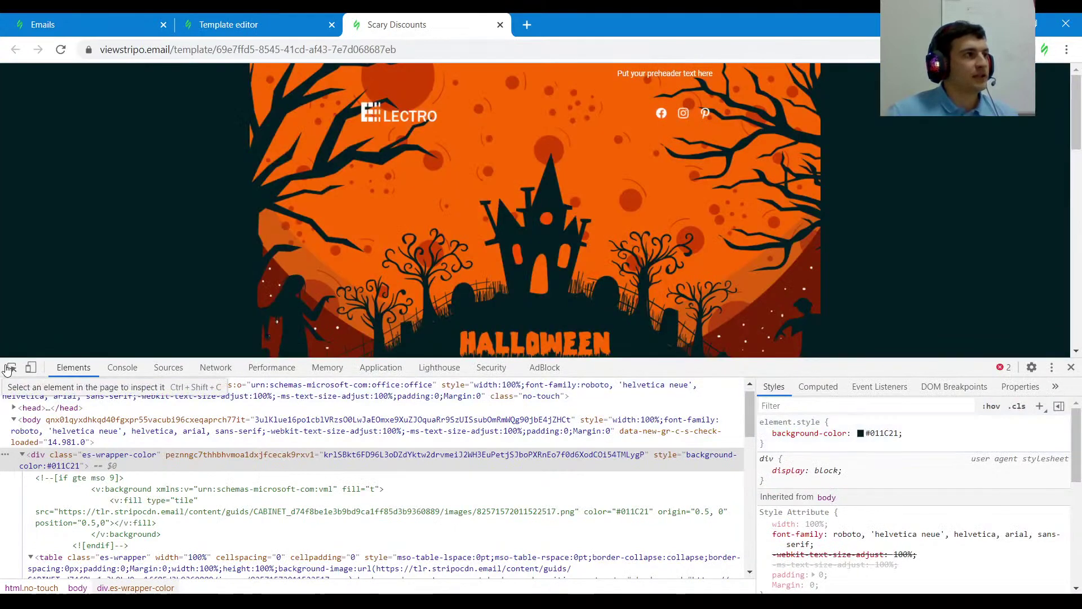
left_click(11, 366)
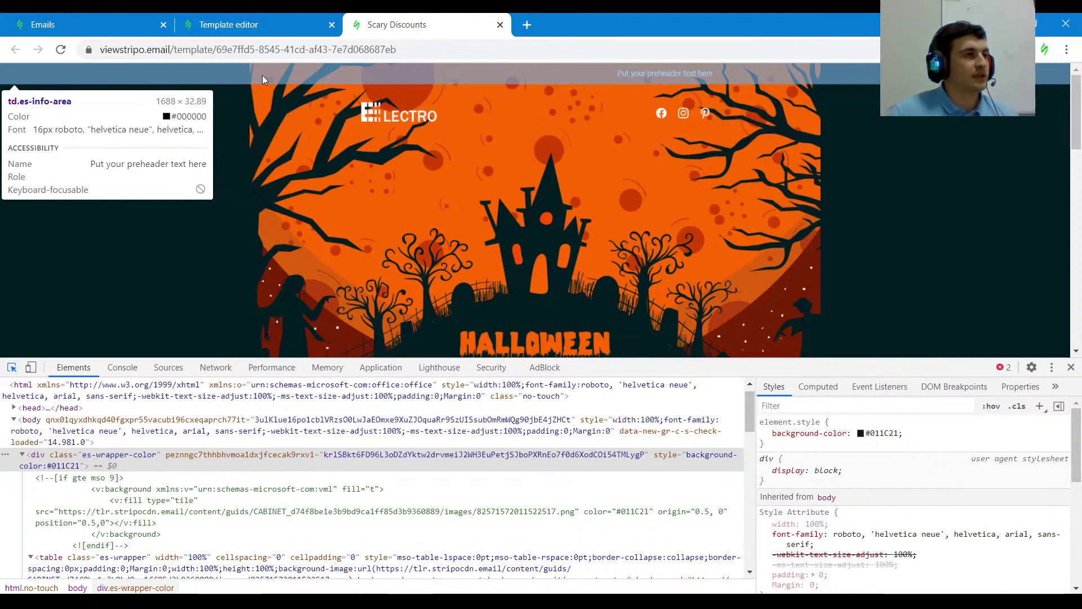
left_click(264, 31)
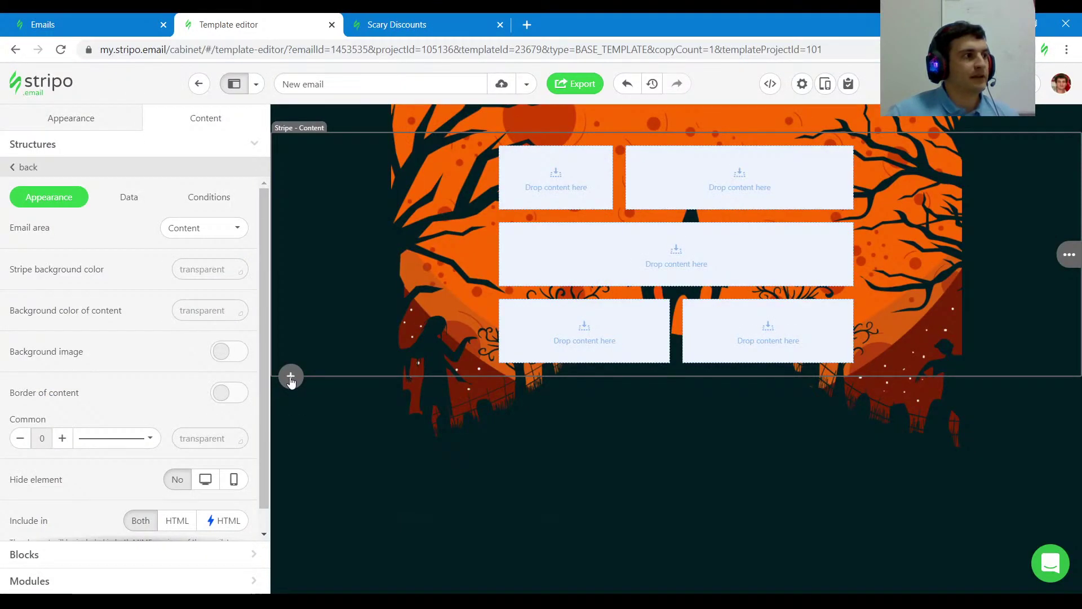
left_click(291, 376)
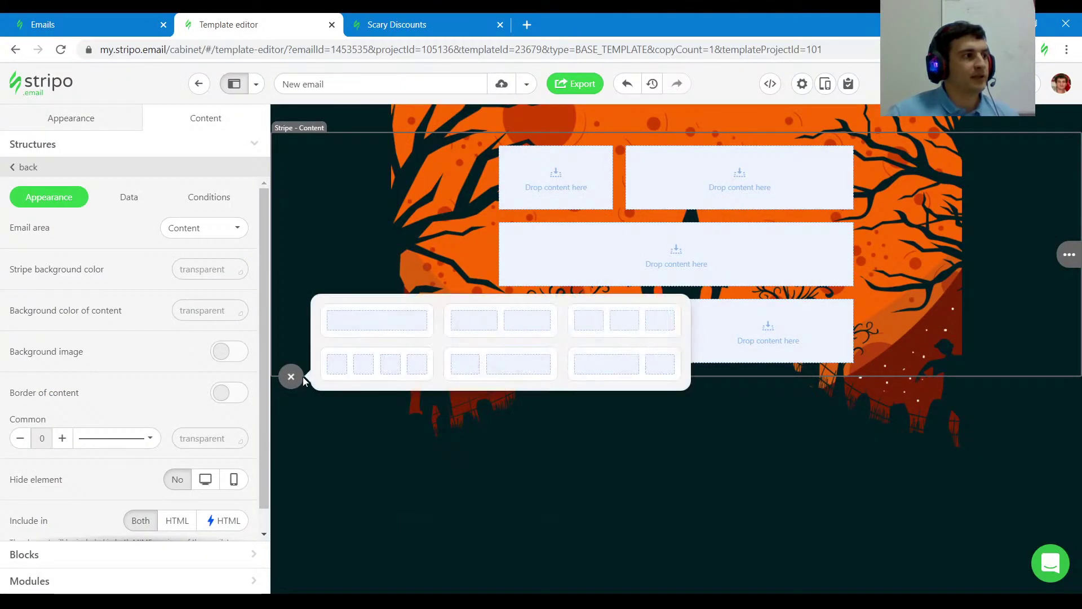
left_click(385, 325)
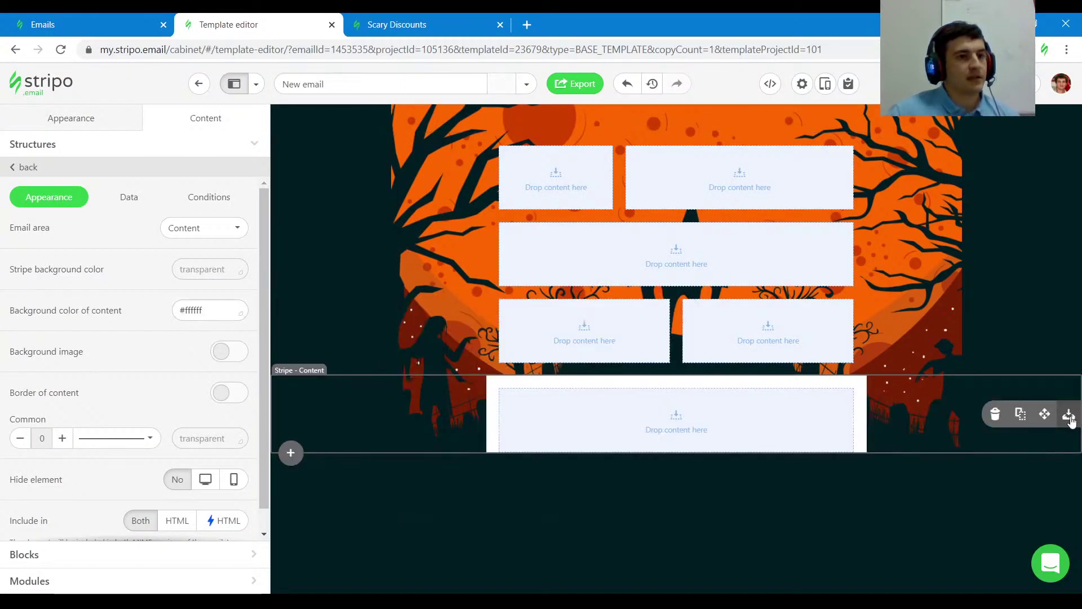
left_click_drag(1044, 415, 831, 154)
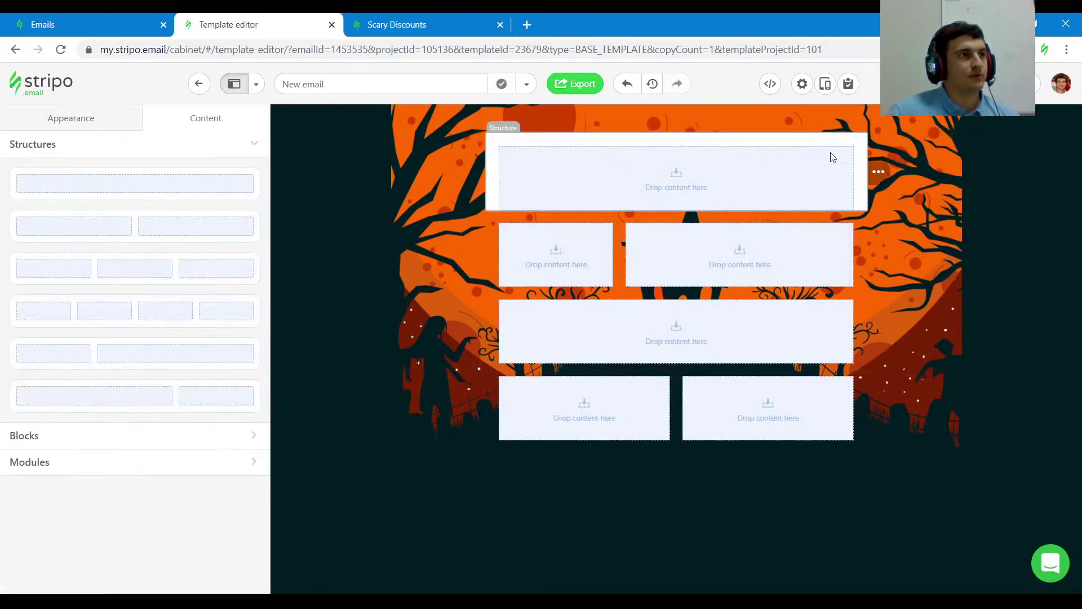
Step: Give the new single-column stripe a transparent content background and set its email area to Header
left_click(362, 172)
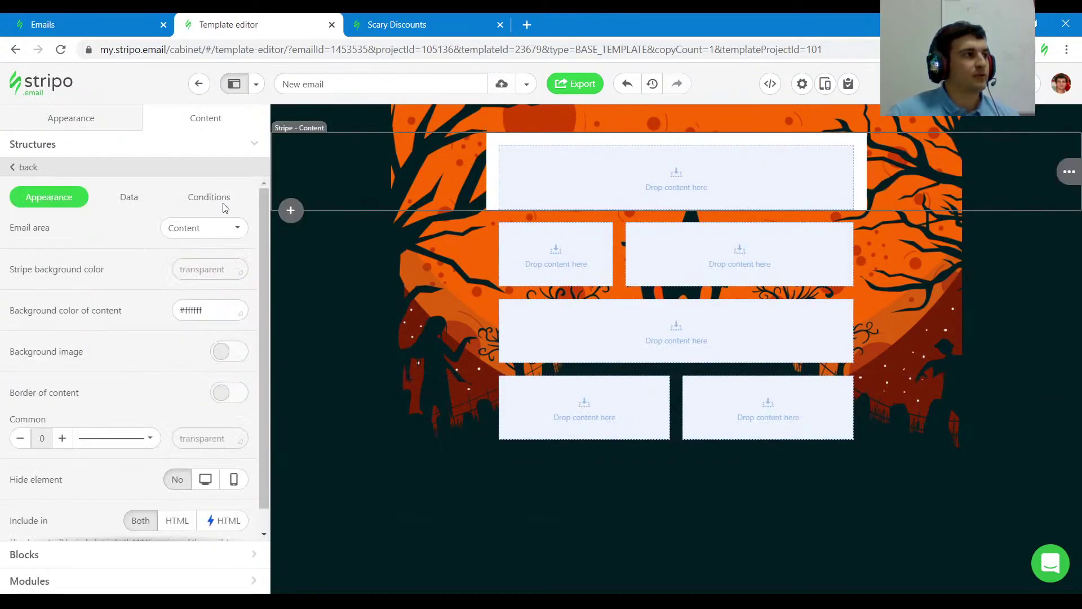
left_click(204, 311)
left_click(167, 406)
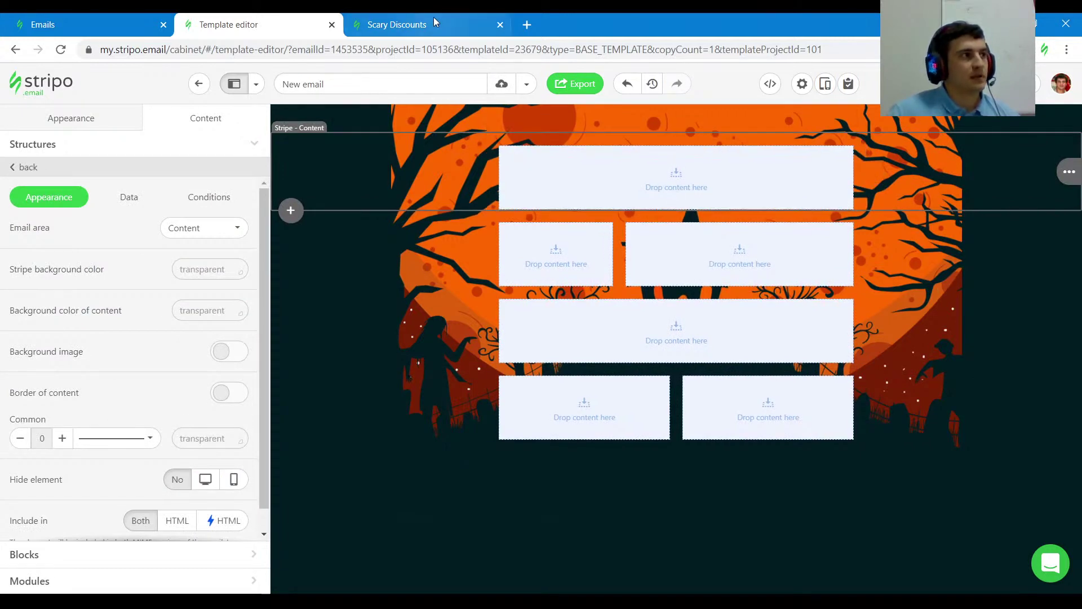
left_click(219, 235)
left_click(191, 257)
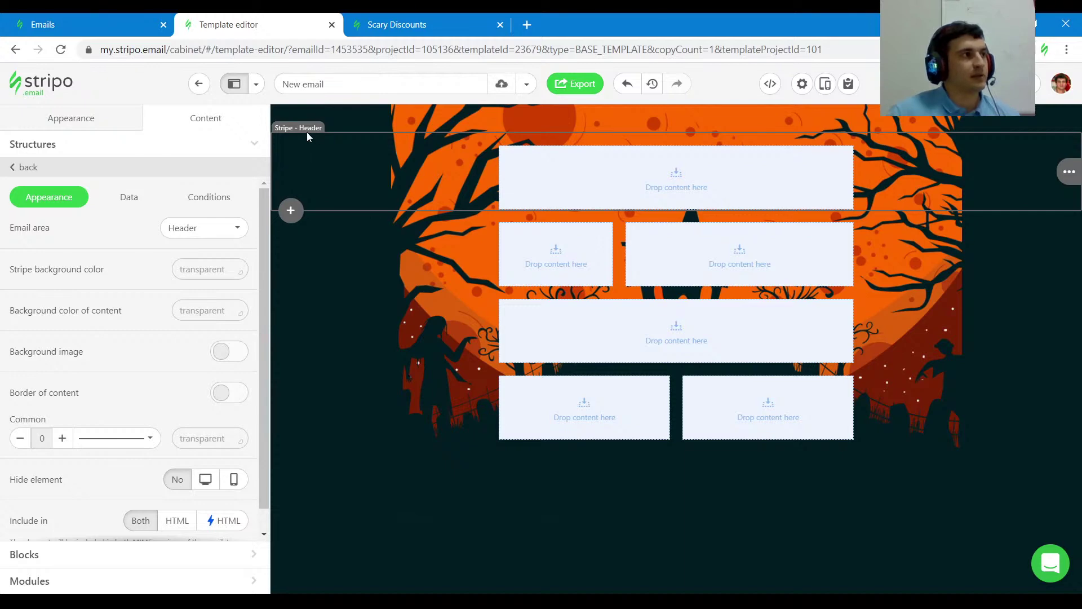
Step: Copy "Put your preheader text here" from the sample email into a text block in the single-column header stripe
left_click(413, 23)
left_click(717, 70)
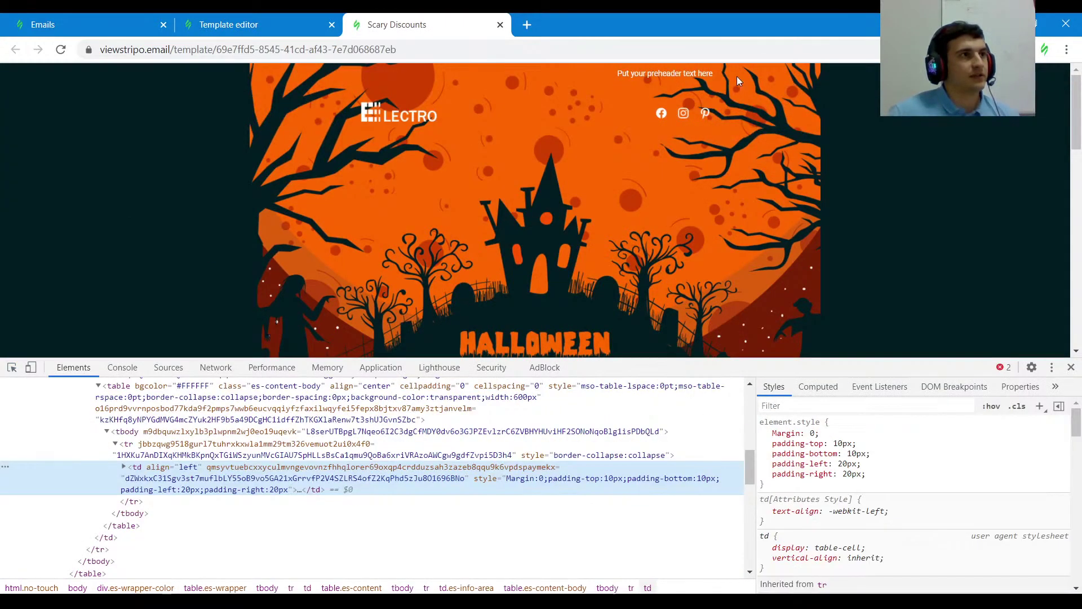
left_click_drag(736, 76, 625, 73)
key("ctrl+c")
left_click(260, 23)
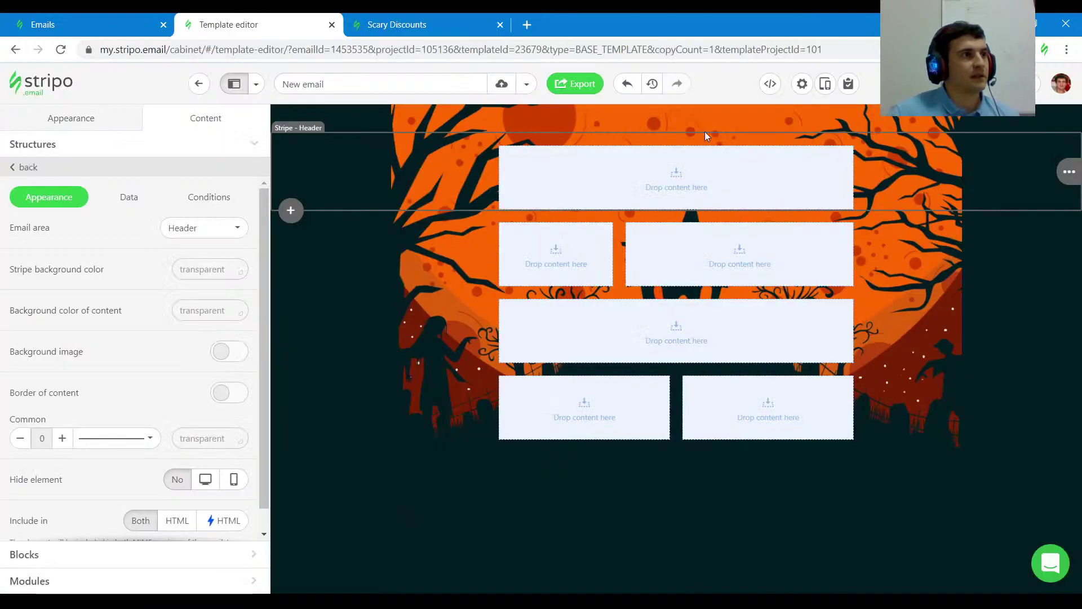
left_click(677, 193)
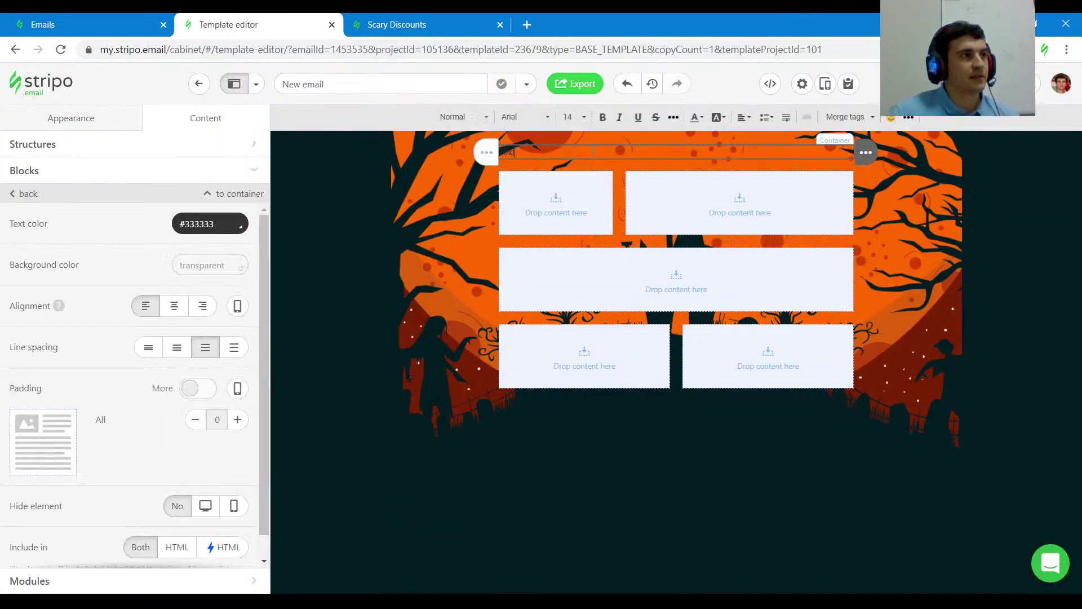
key("ctrl+v")
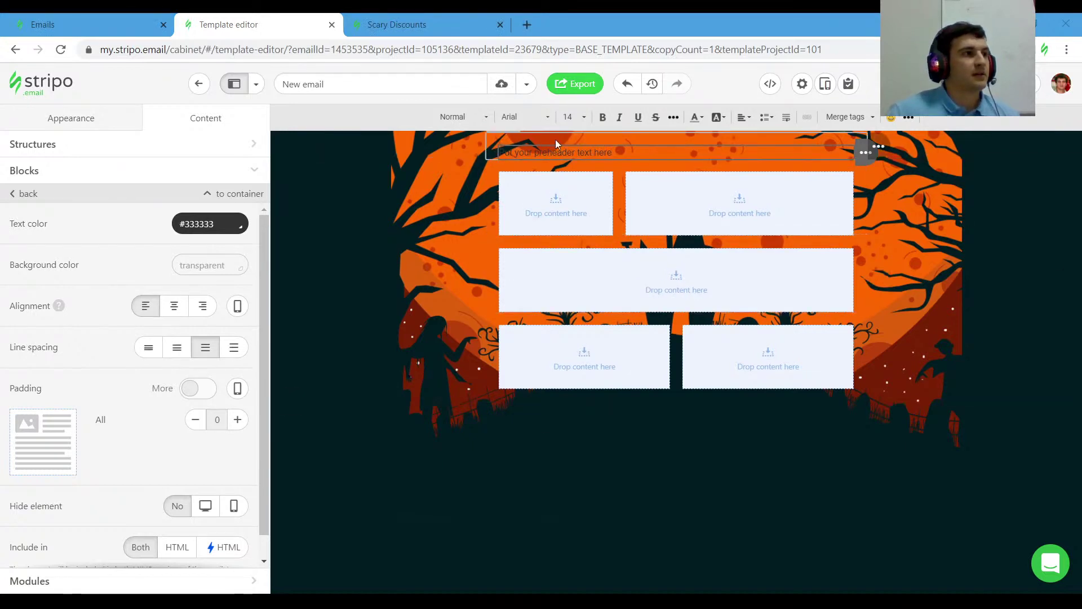
Step: Set the preheader text color to #ffffff and align the text right, matching the sample email
key("ctrl+Tab")
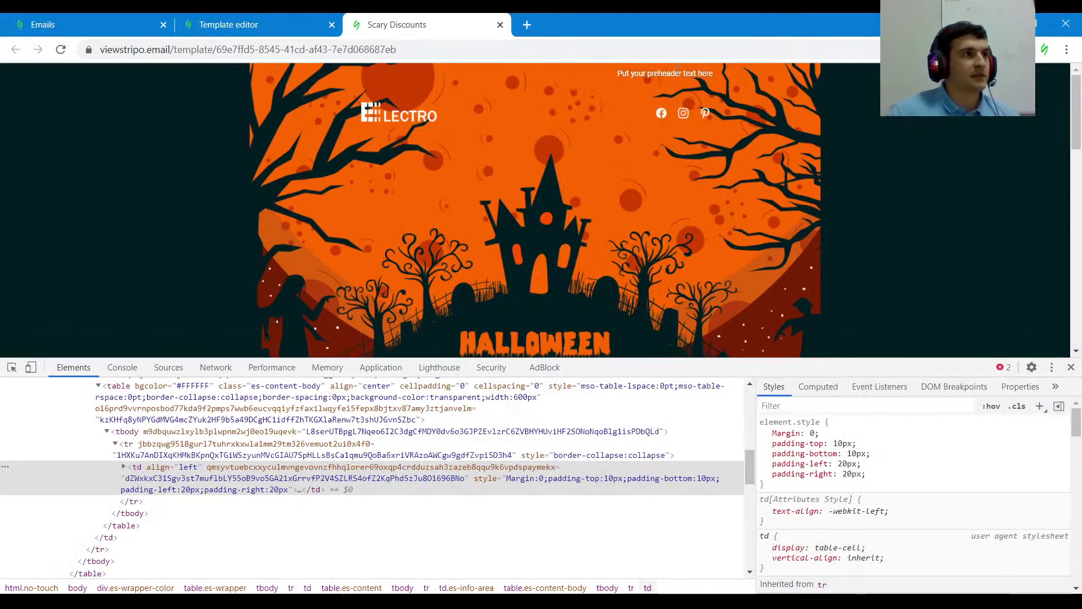
left_click(254, 25)
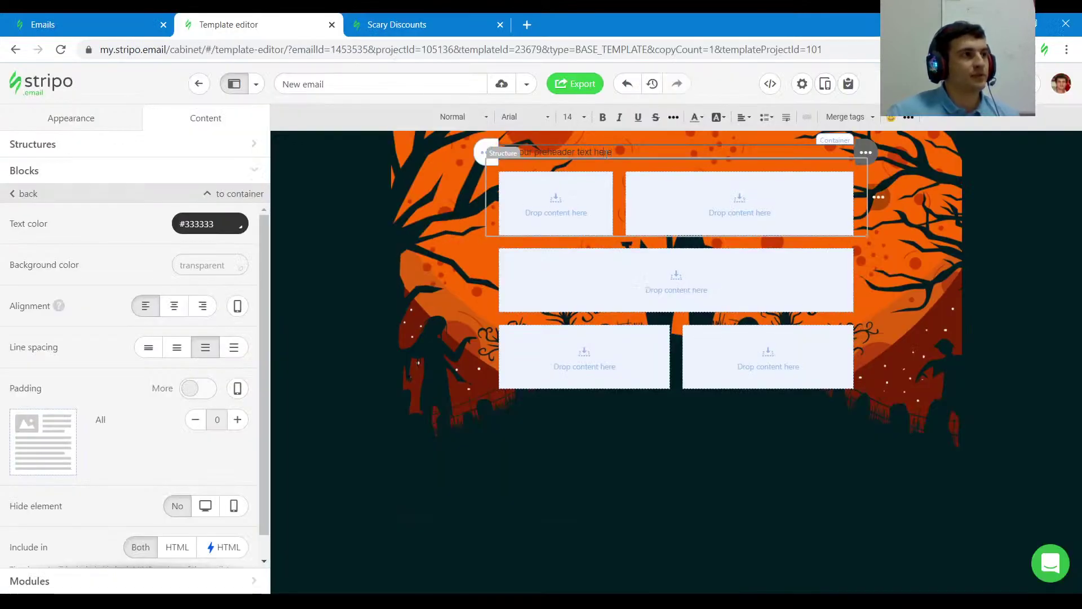
left_click(210, 223)
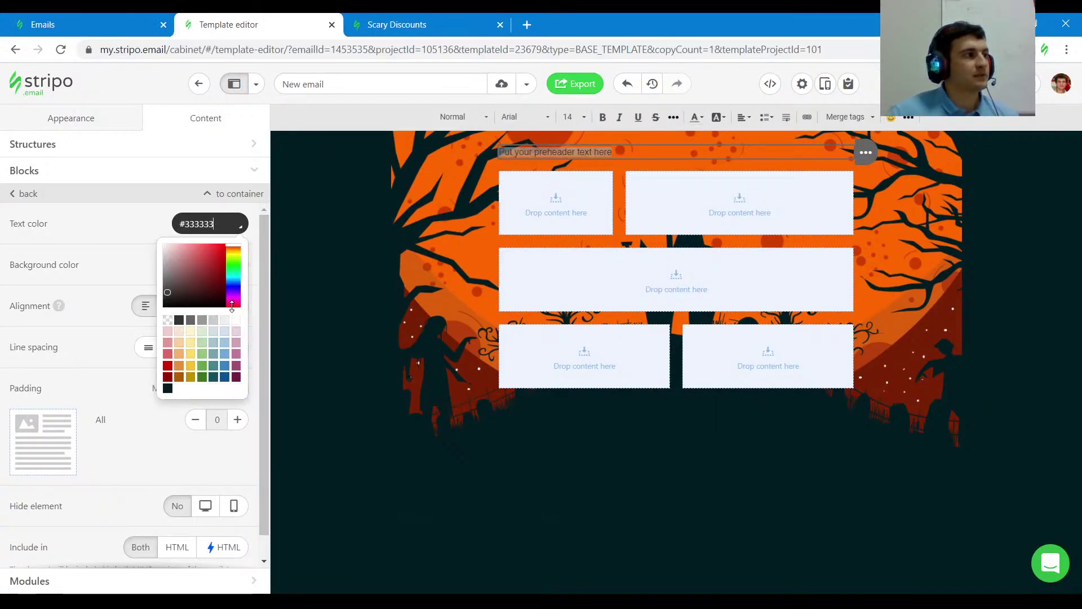
left_click(234, 321)
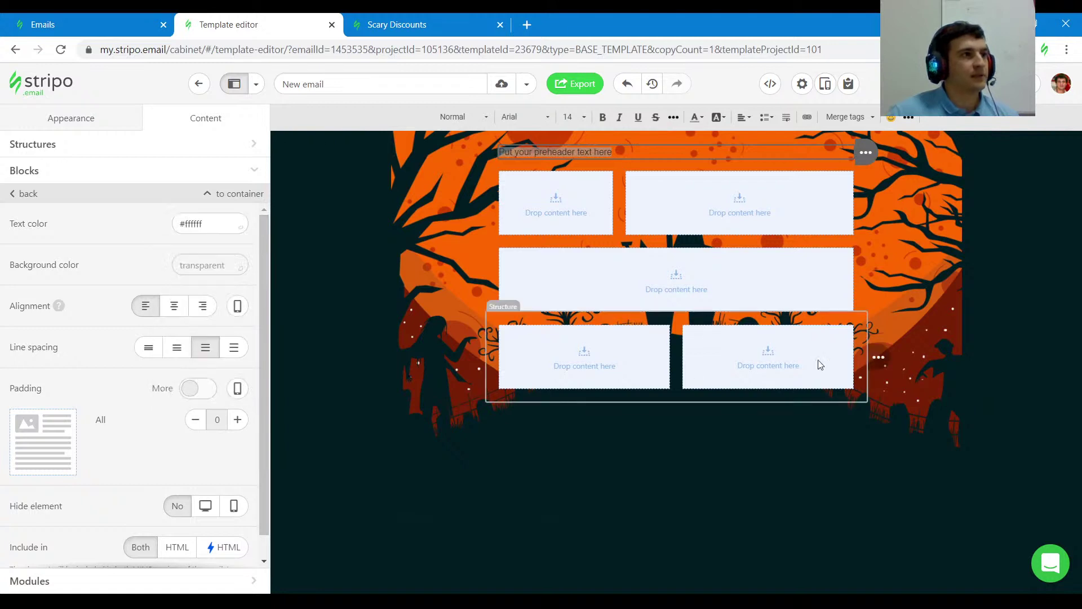
left_click(748, 118)
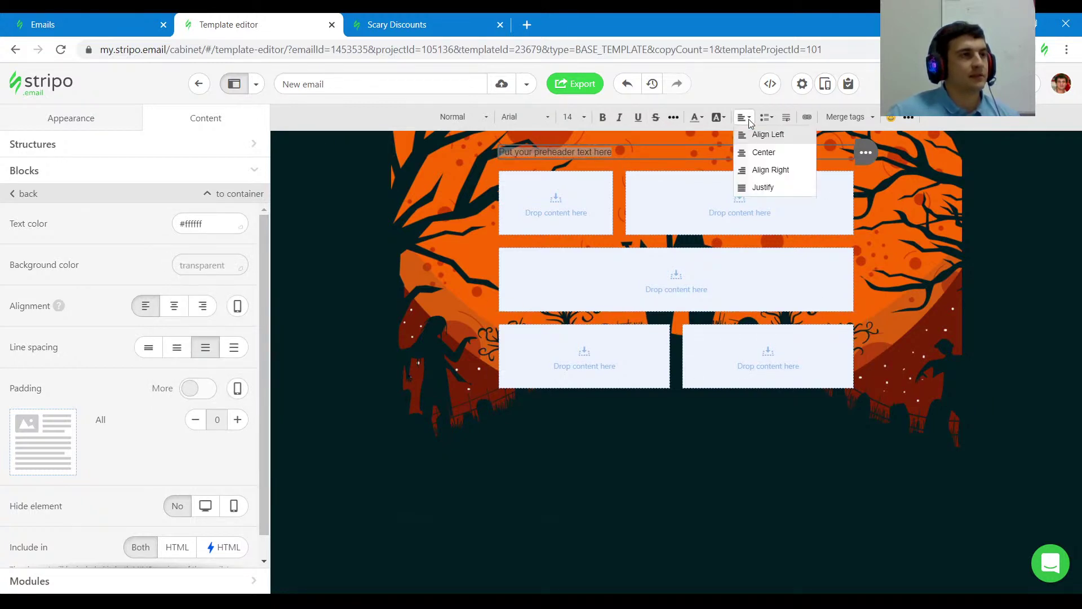
left_click(762, 169)
left_click(822, 478)
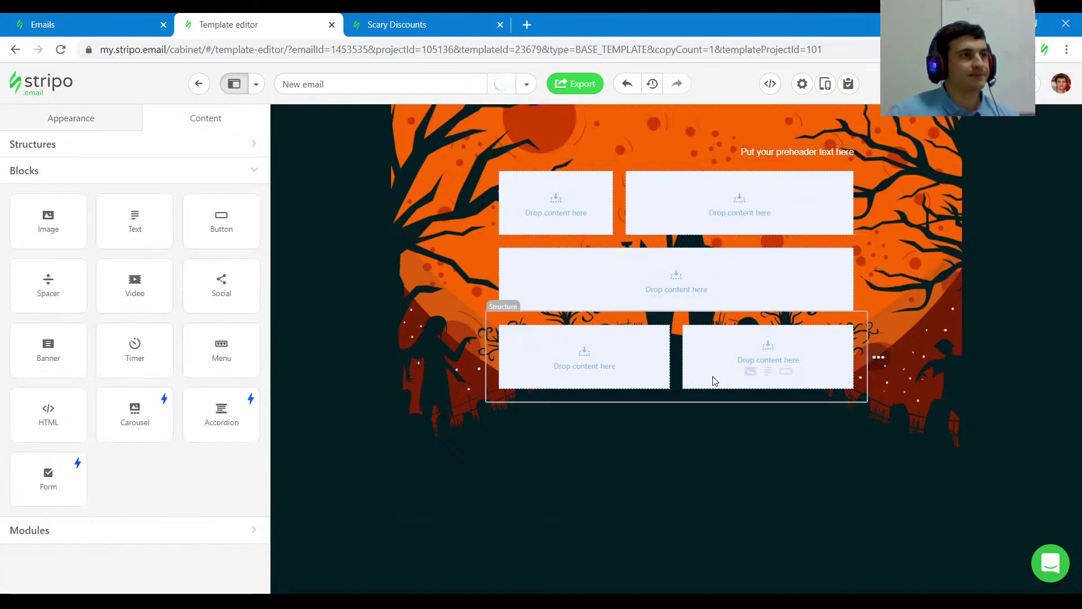
Step: Inspect the preheader paragraph in the sample email to examine its font size, font family and line height
left_click(382, 24)
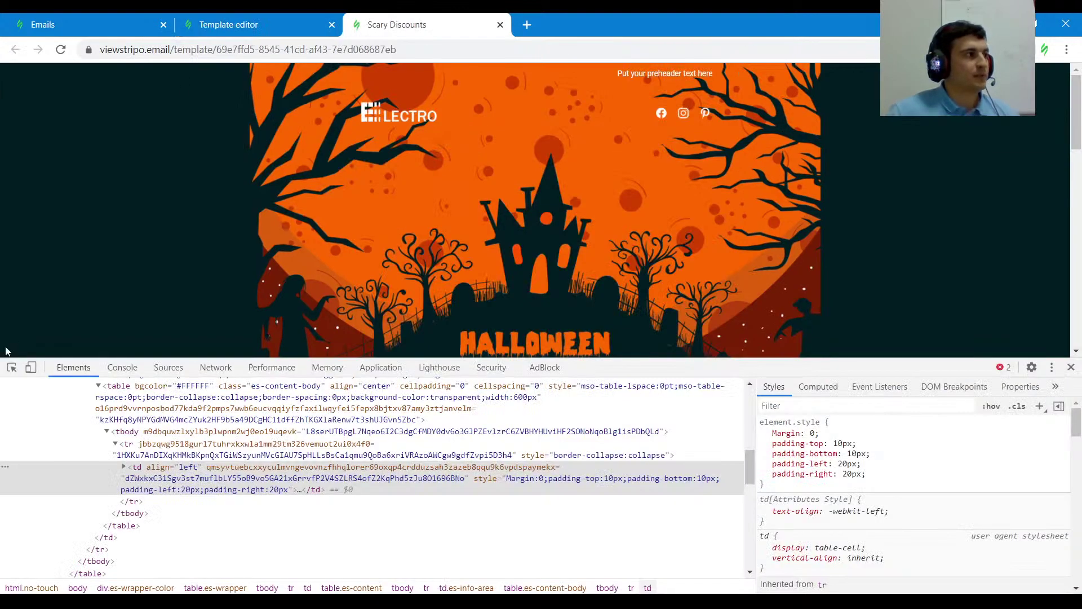
left_click(11, 367)
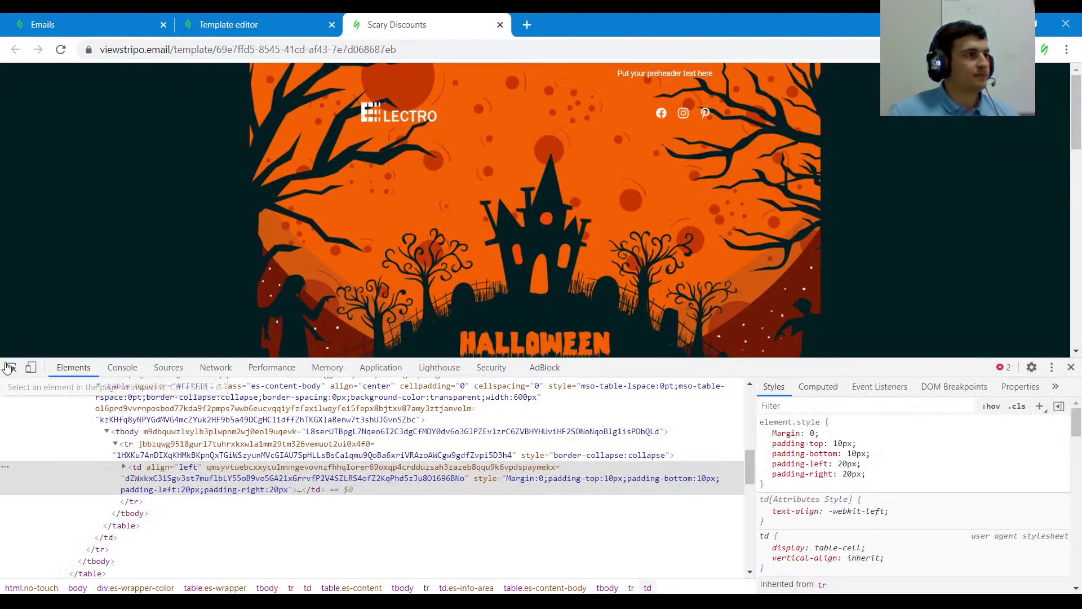
left_click(668, 71)
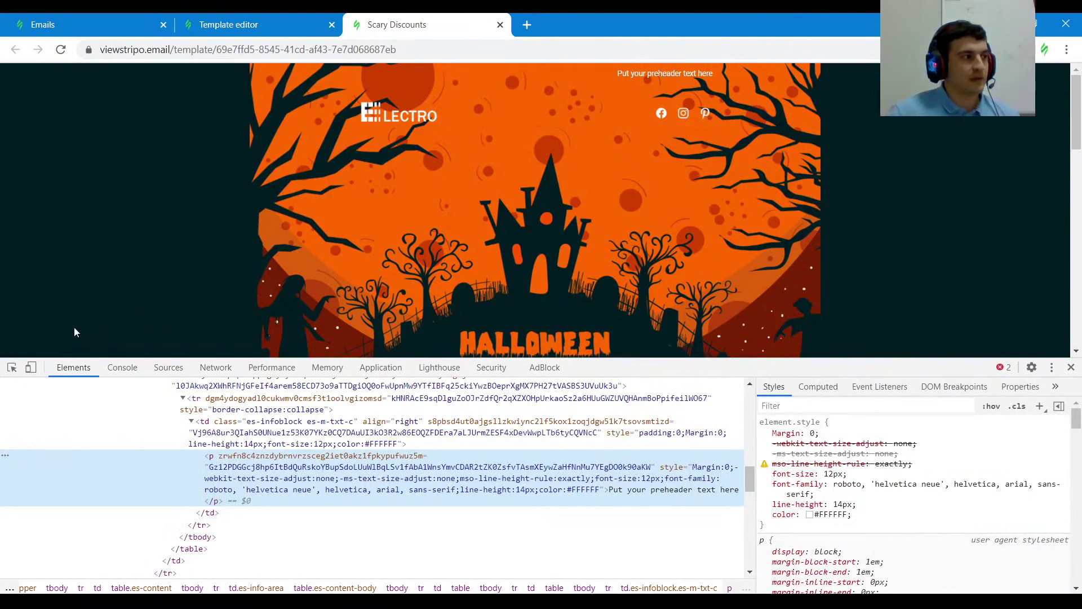
Step: Check the preheader's font in the sample email and set the template's general font to Roboto
left_click(12, 367)
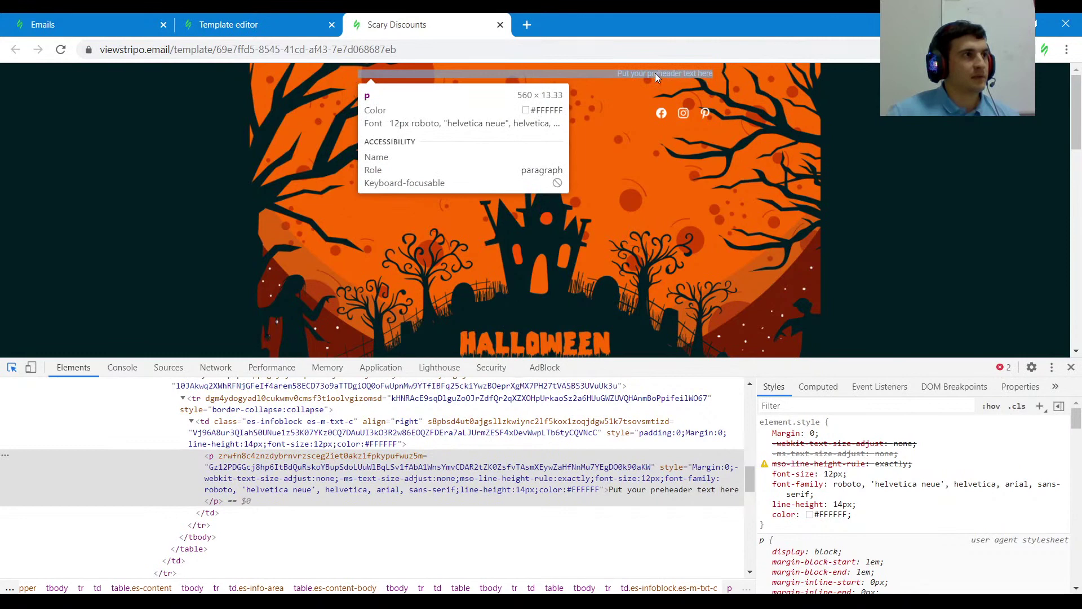
left_click(273, 20)
left_click(62, 121)
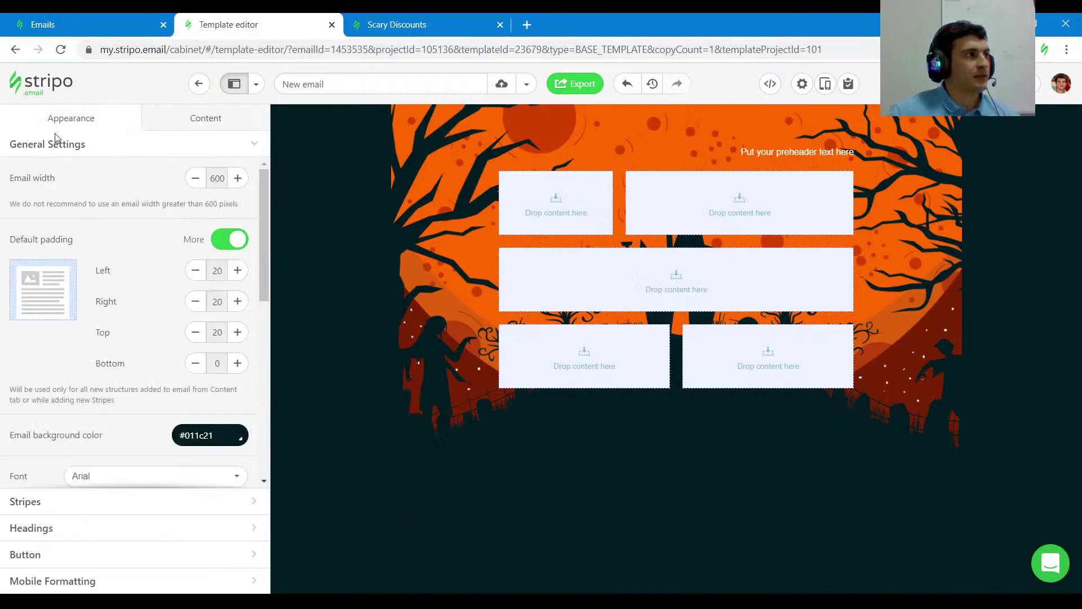
scroll(84, 304, "down", 5)
scroll(99, 316, "up", 3)
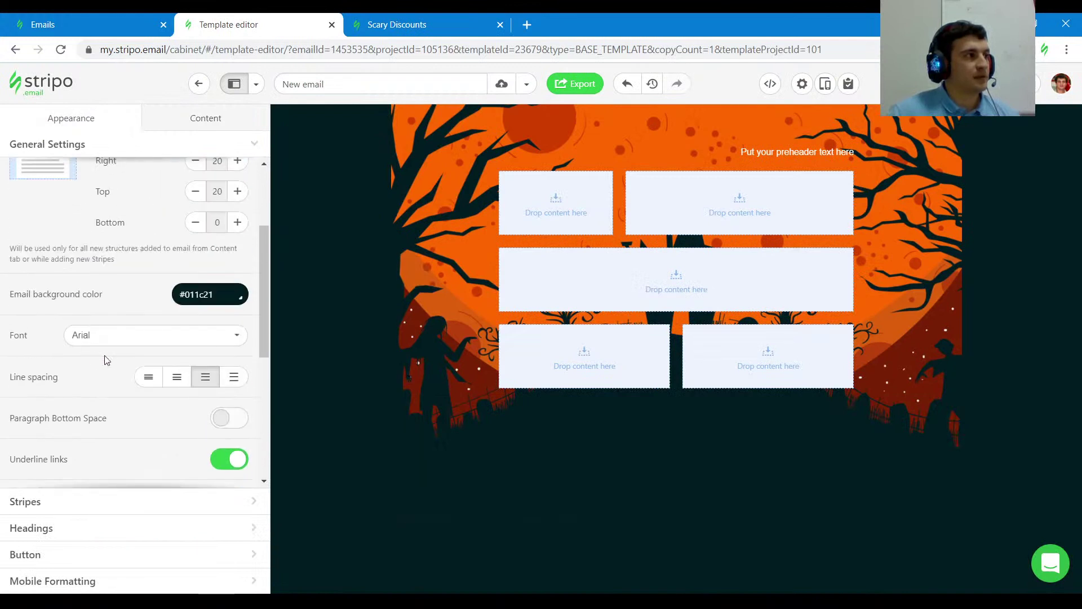
left_click(114, 343)
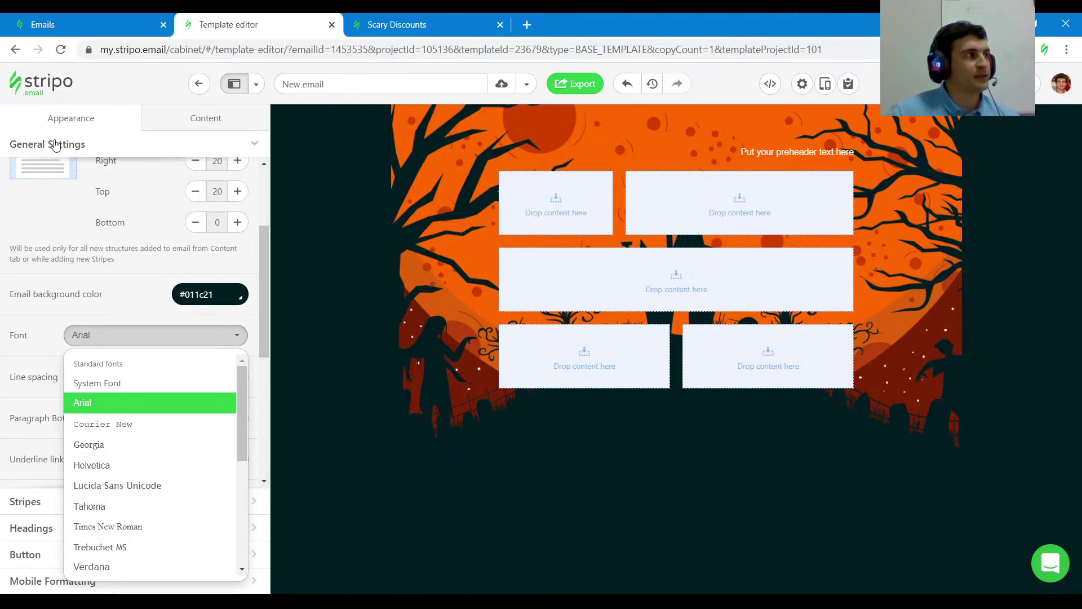
left_click_drag(239, 401, 239, 512)
left_click(111, 544)
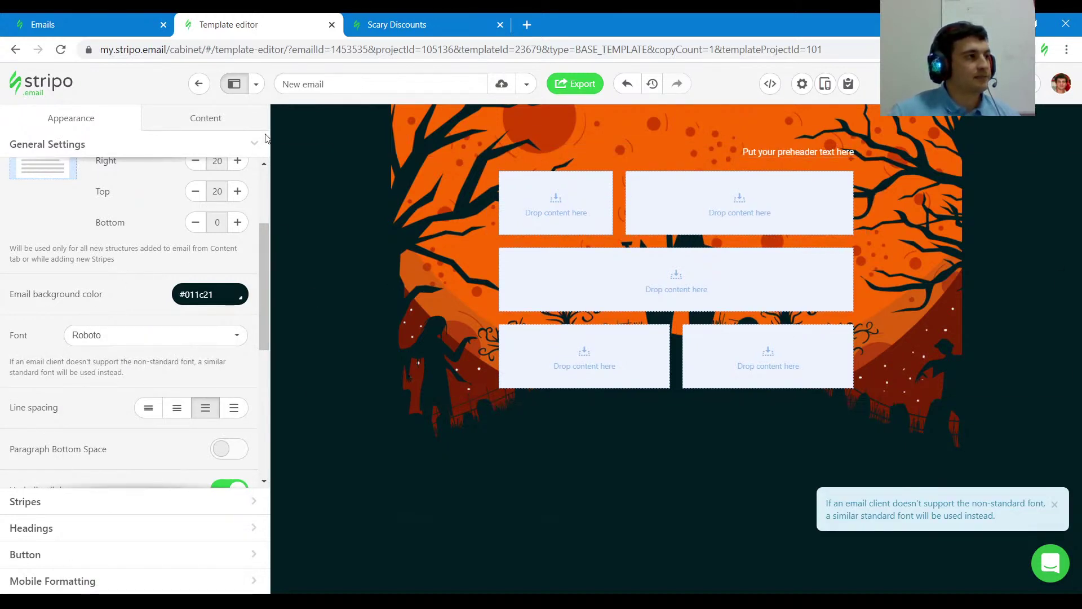
Step: Set the text size of the Header stripes to 12 in the template's appearance settings
left_click(39, 500)
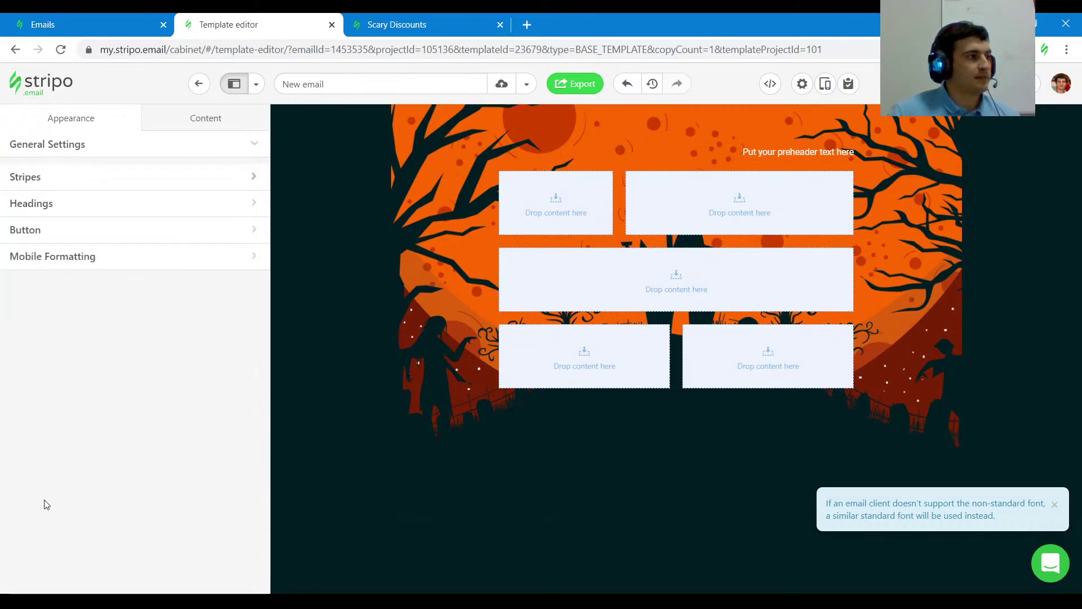
left_click(35, 193)
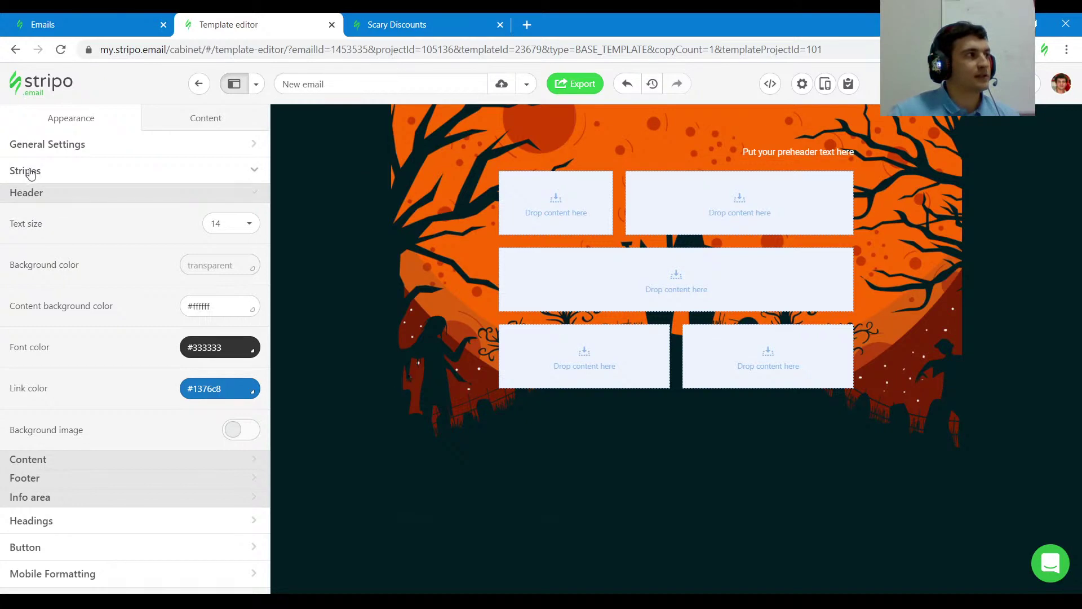
left_click(226, 227)
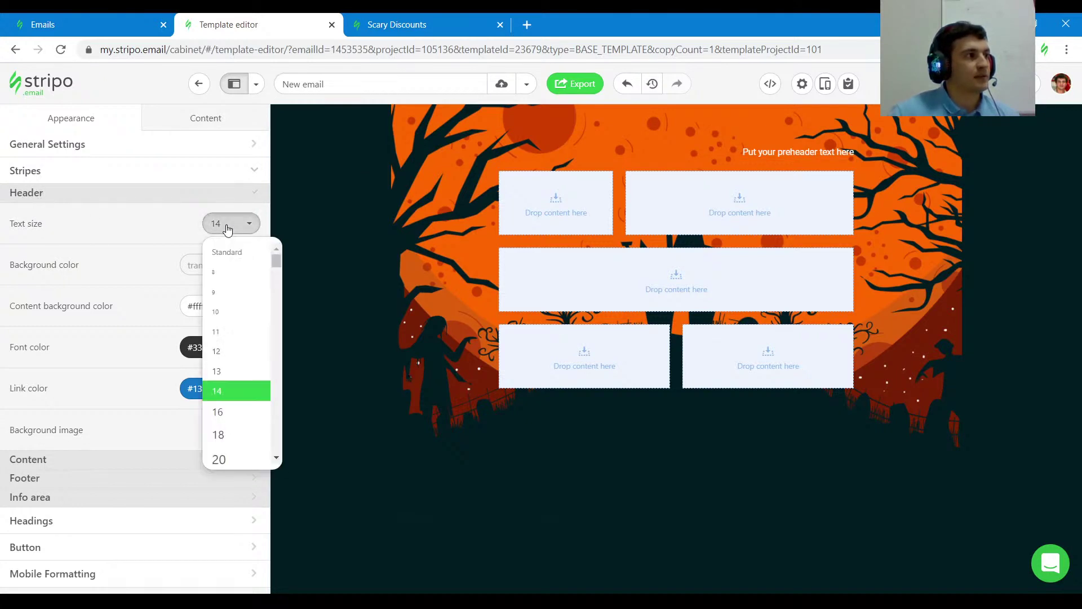
left_click(223, 352)
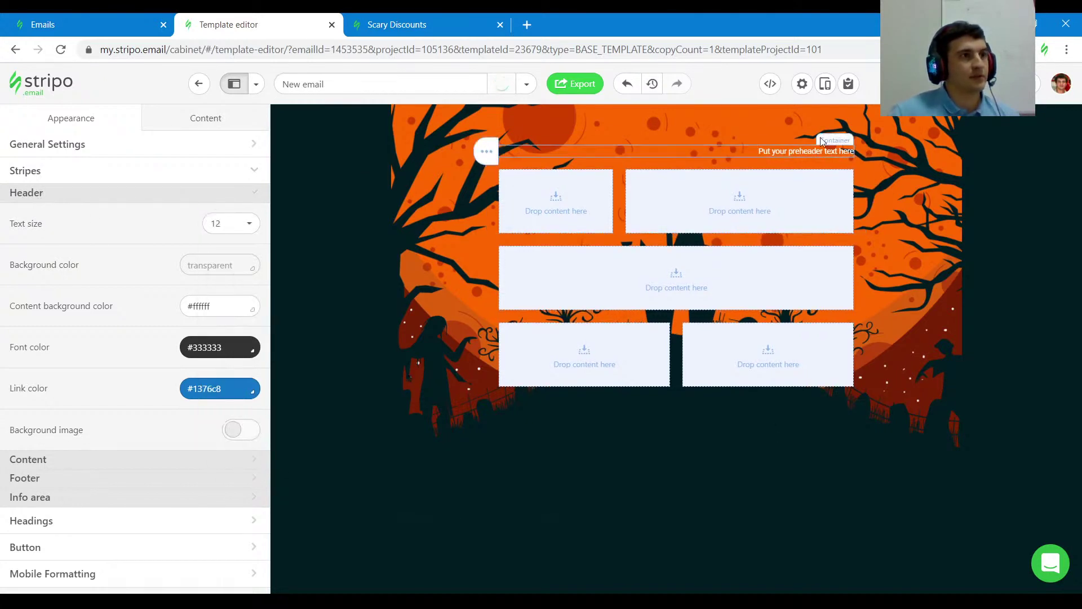
Step: Copy the Electro logo's image address from the sample email and insert that image in the narrow container below the preheader
left_click(422, 28)
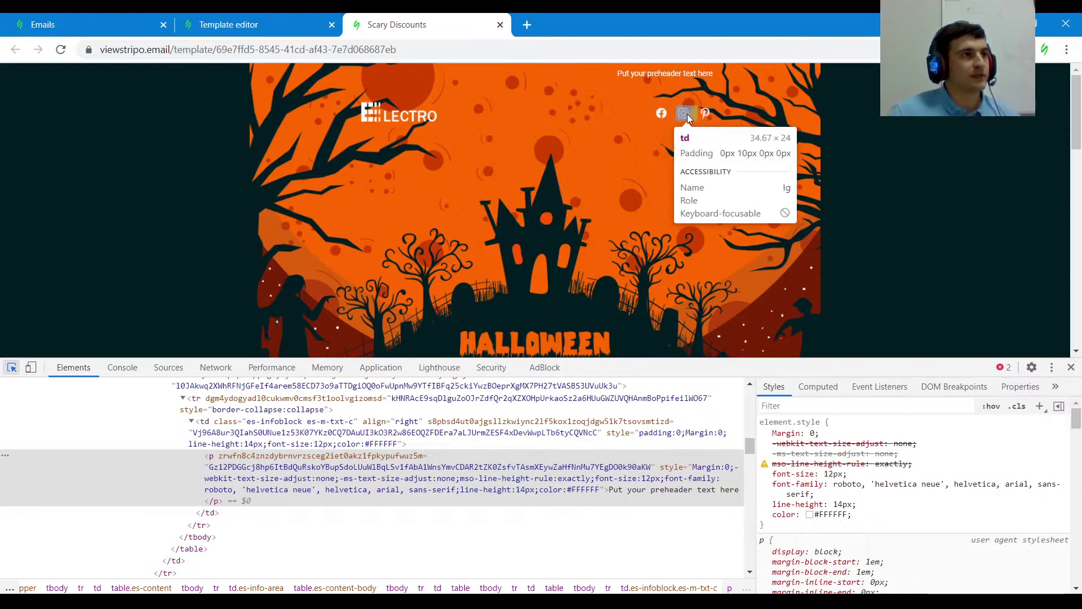
left_click(398, 113)
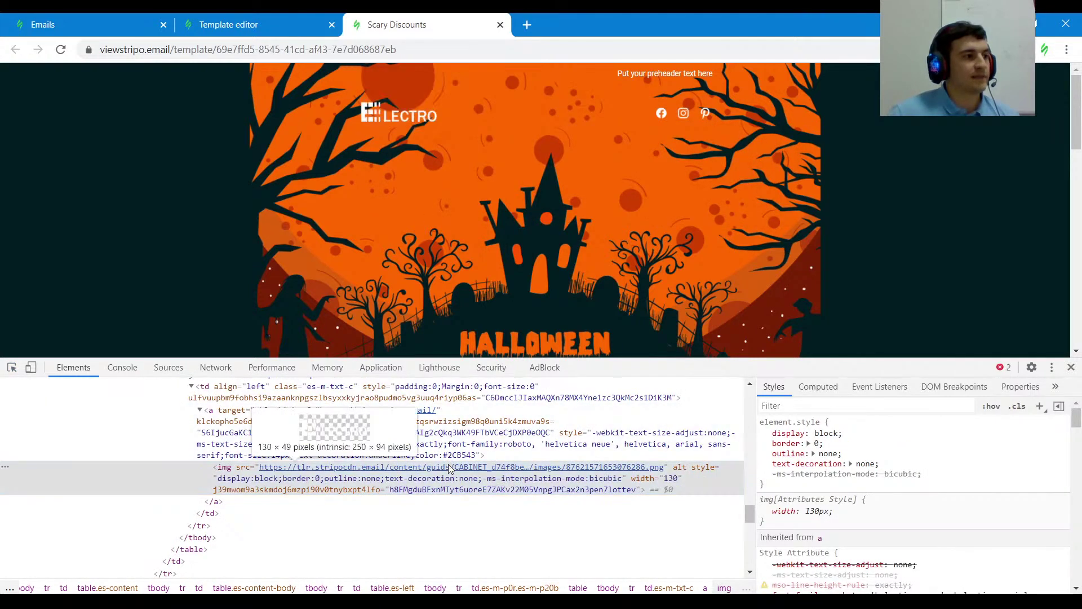
left_click(84, 23)
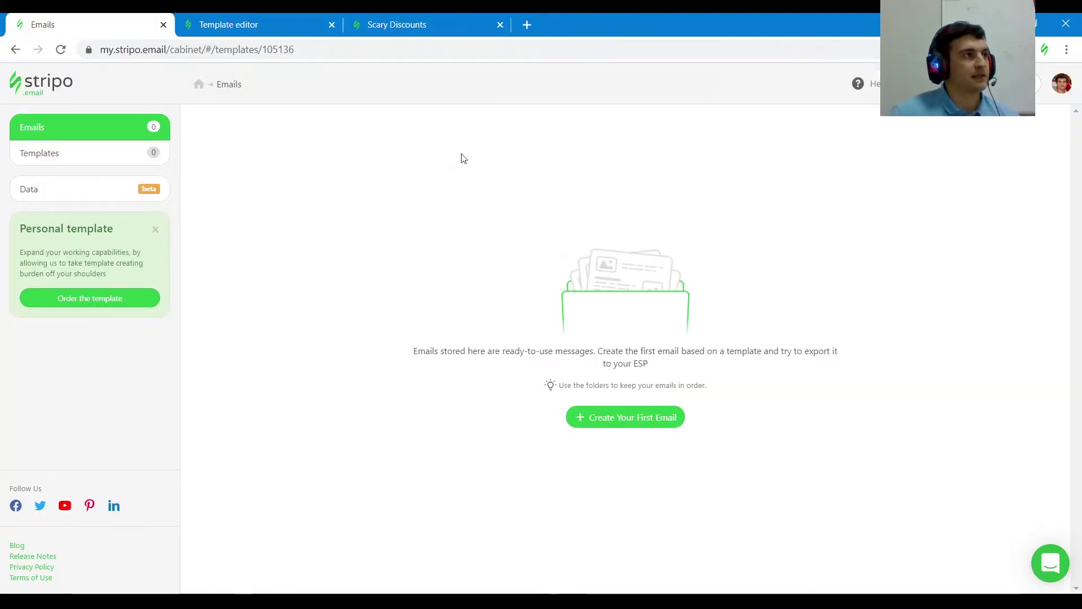
left_click(259, 27)
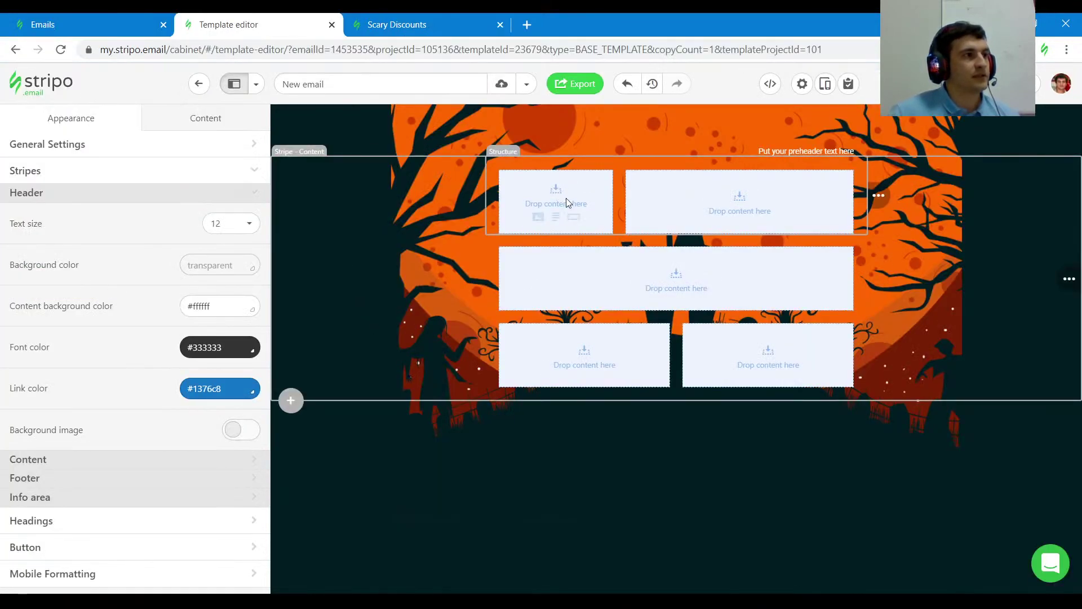
left_click(538, 217)
left_click(108, 343)
key("ctrl+v")
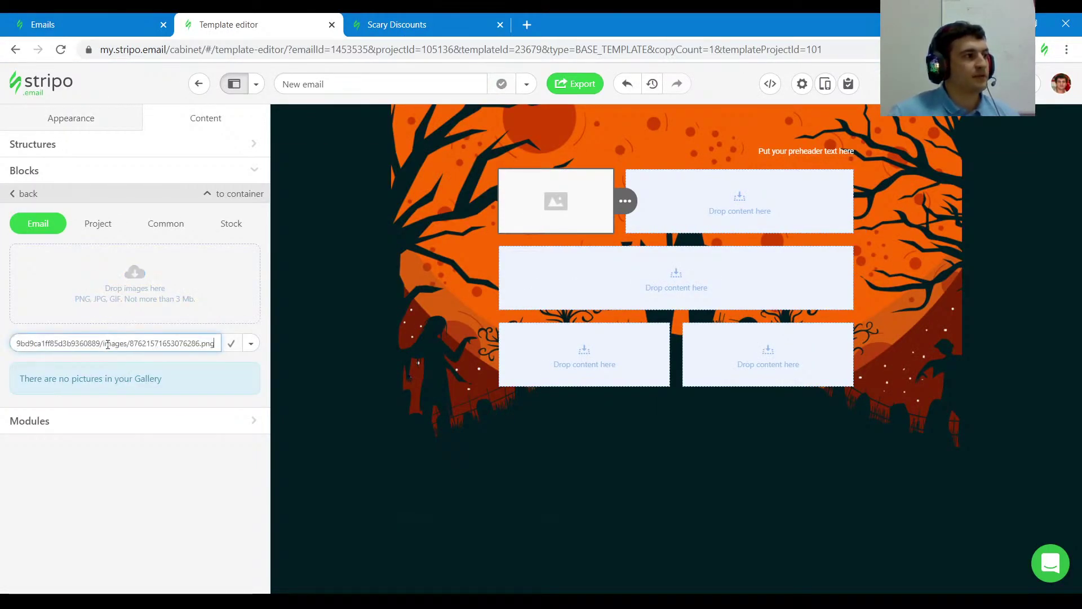
left_click(251, 342)
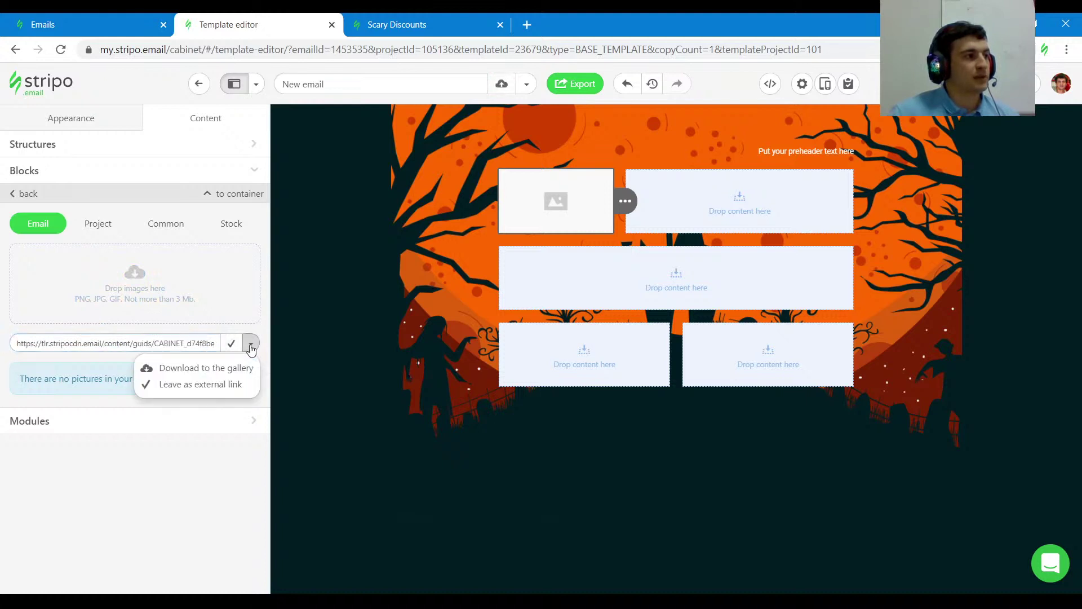
left_click(202, 385)
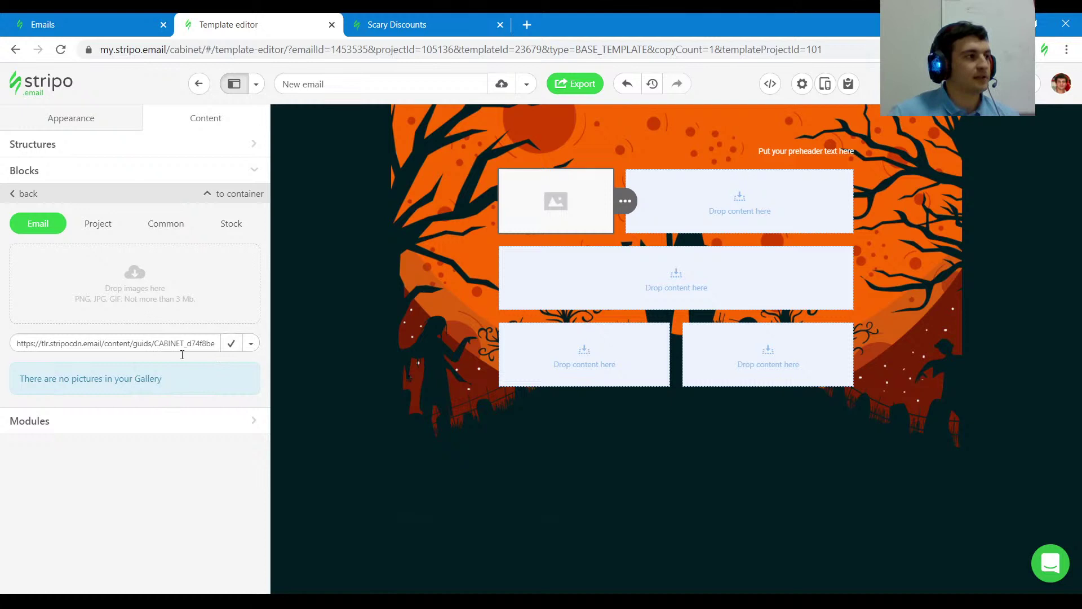
left_click(231, 343)
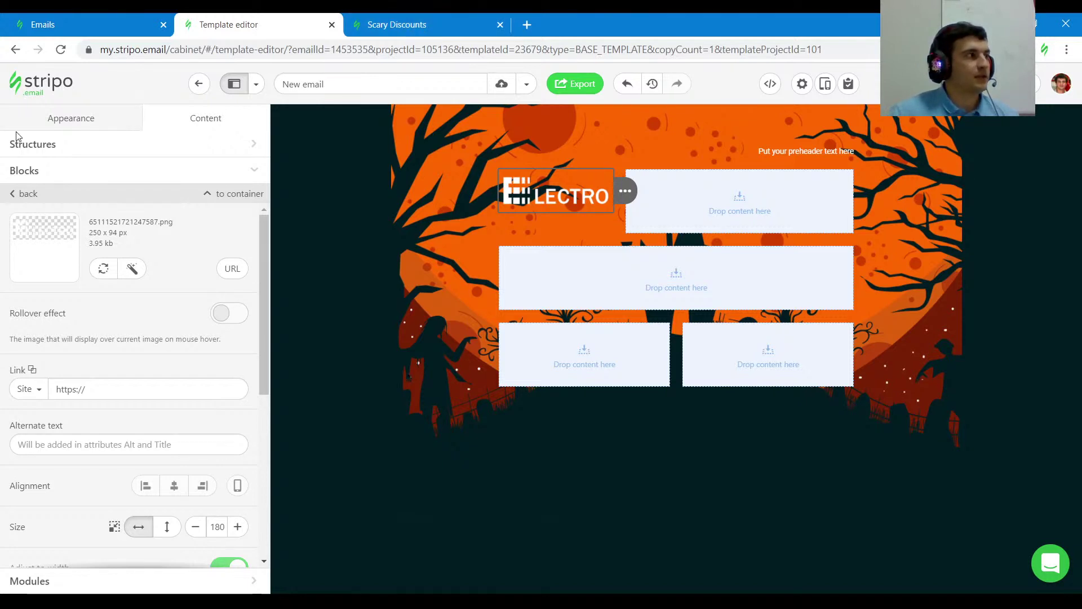
Step: Add a Social block in the container beside the logo, remove Twitter and Youtube, and add Pinterest after Facebook and Instagram
left_click(32, 175)
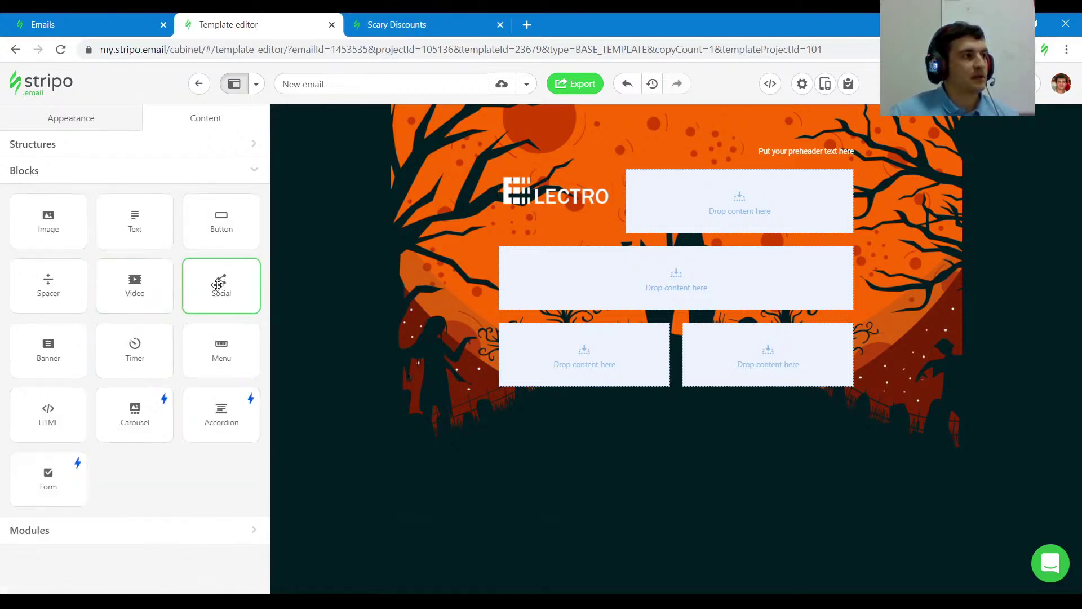
left_click_drag(217, 285, 701, 171)
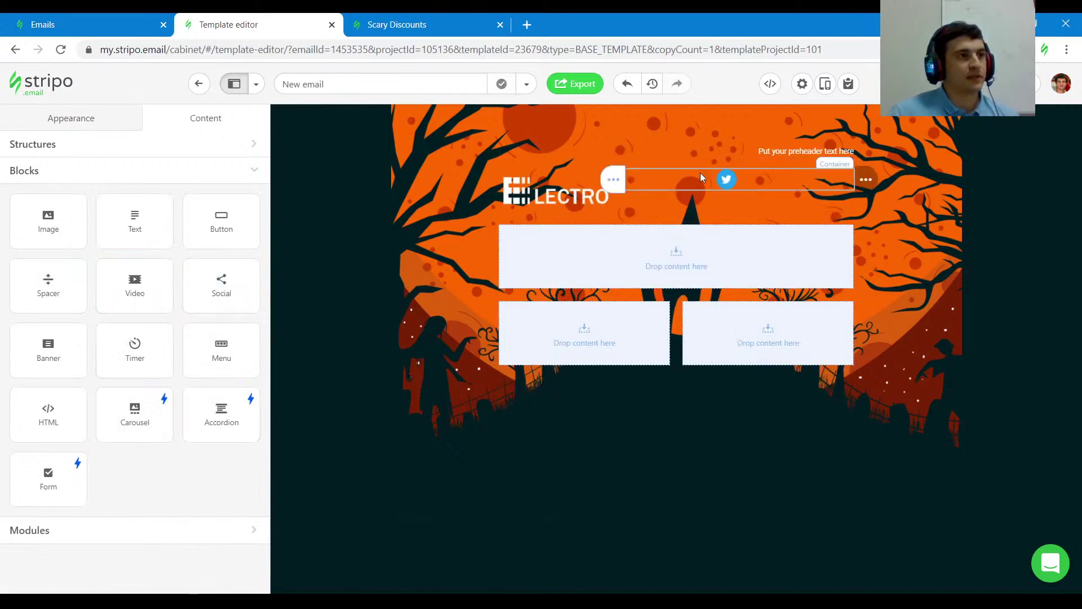
left_click(433, 31)
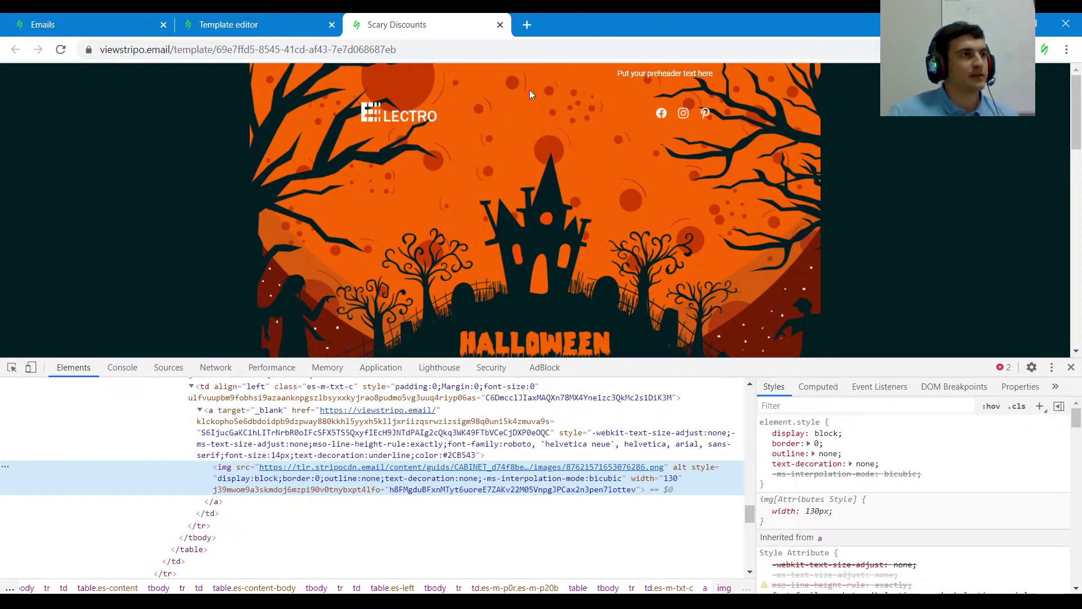
left_click(288, 30)
left_click(753, 182)
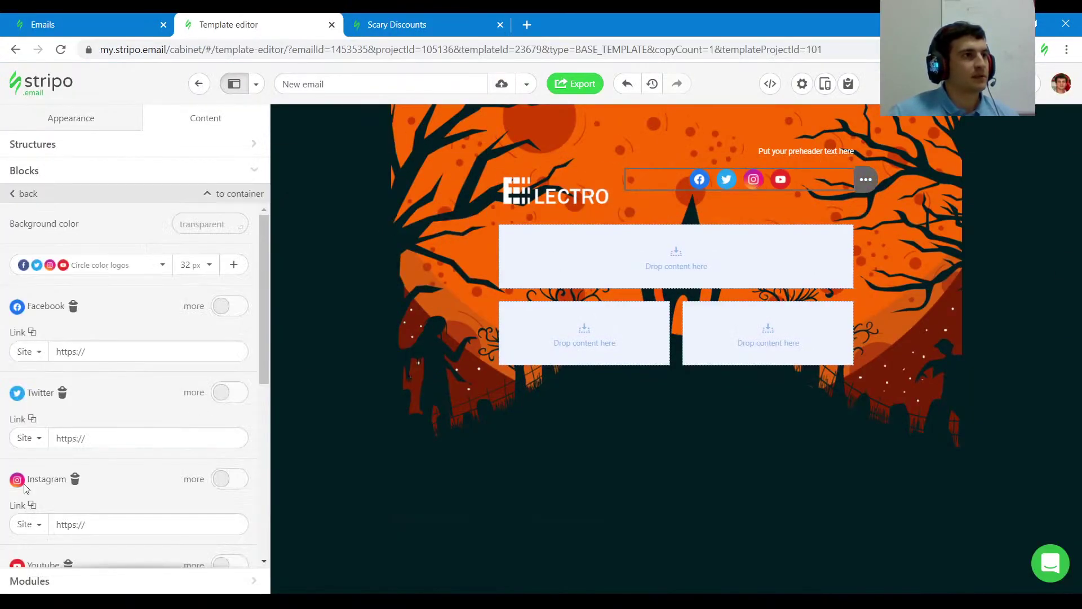
left_click(61, 392)
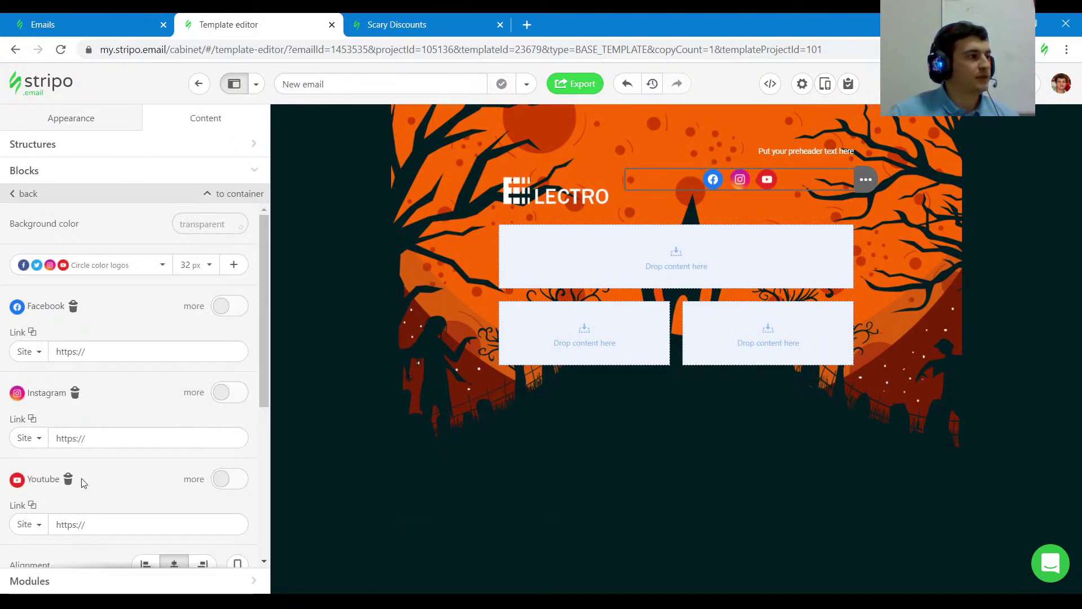
left_click(67, 477)
left_click(233, 266)
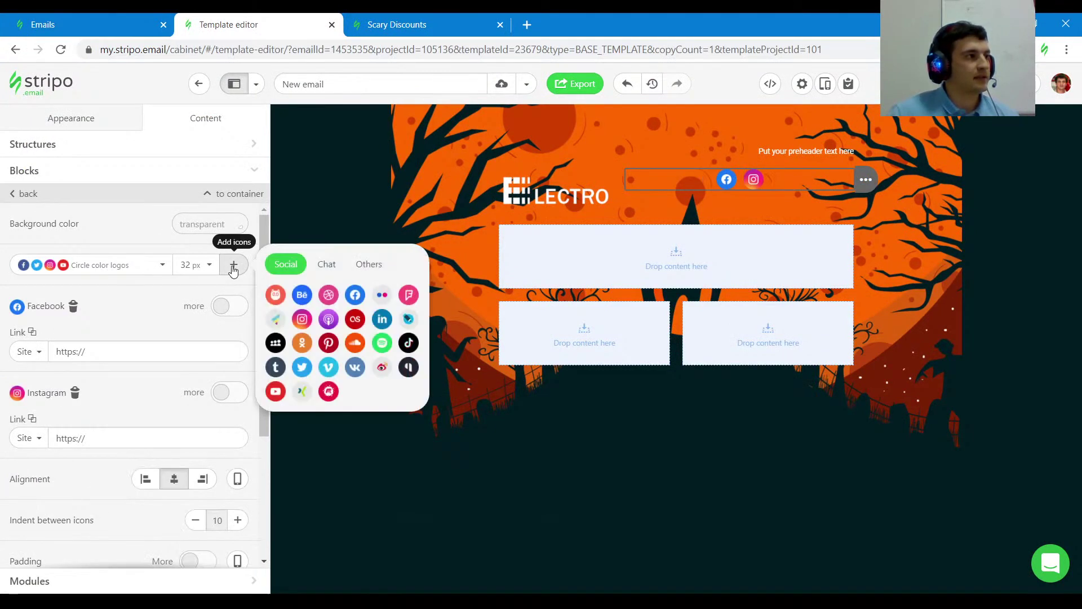
left_click(330, 344)
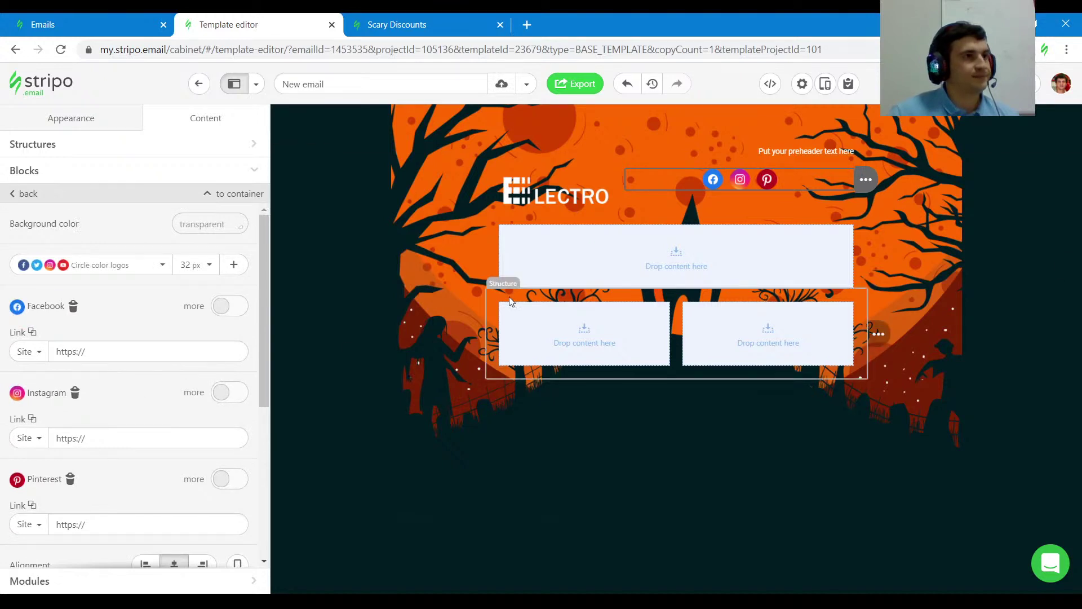
Step: Give the social icons the White logos style at 24 px and check the icon size against the sample email
left_click(155, 268)
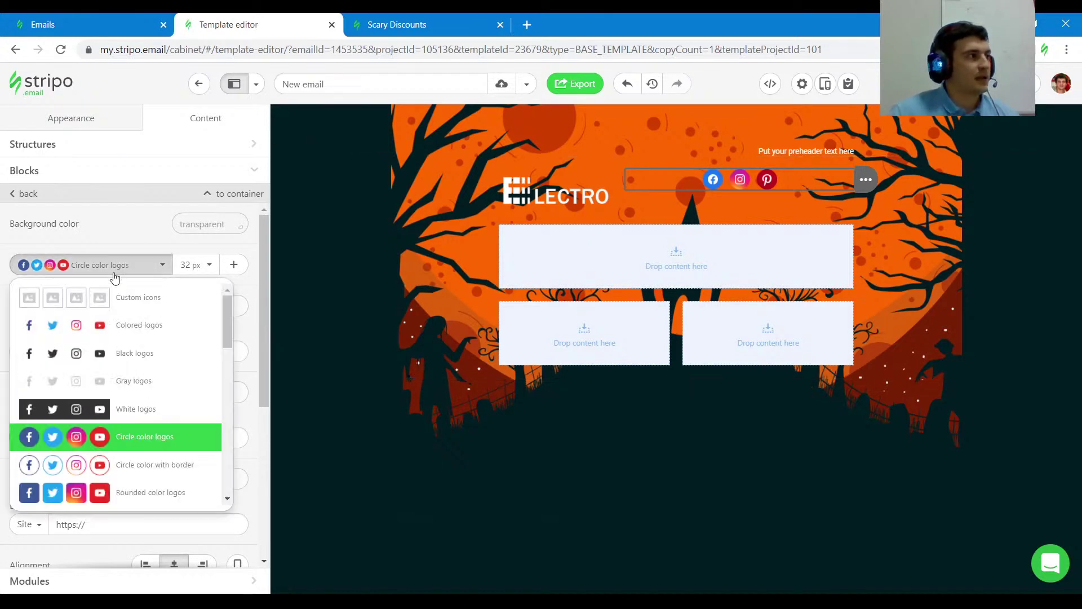
left_click(136, 409)
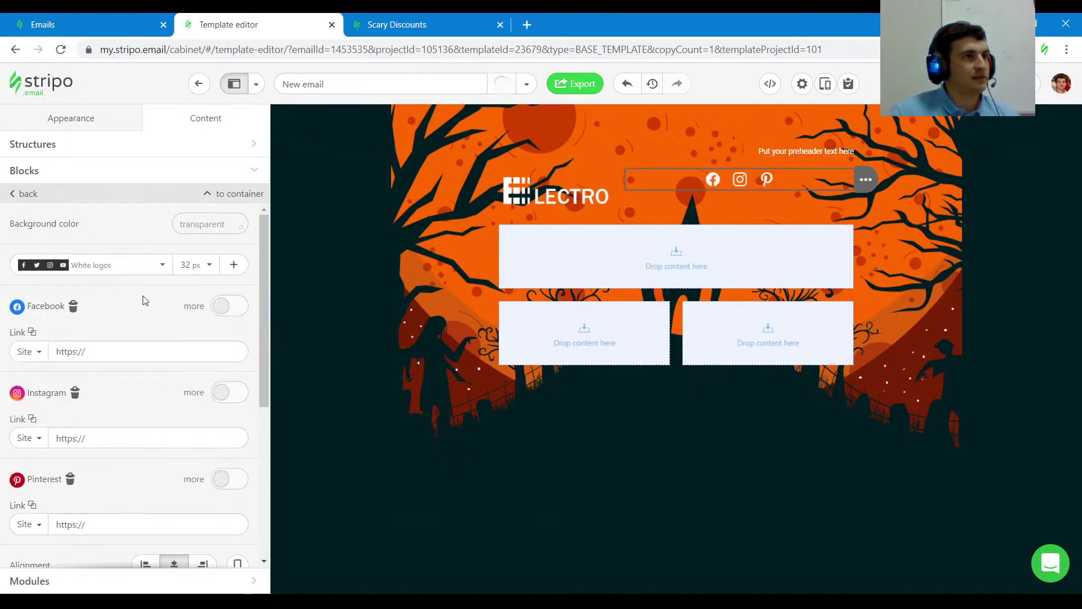
scroll(152, 434, "down", 4)
scroll(156, 434, "down", 2)
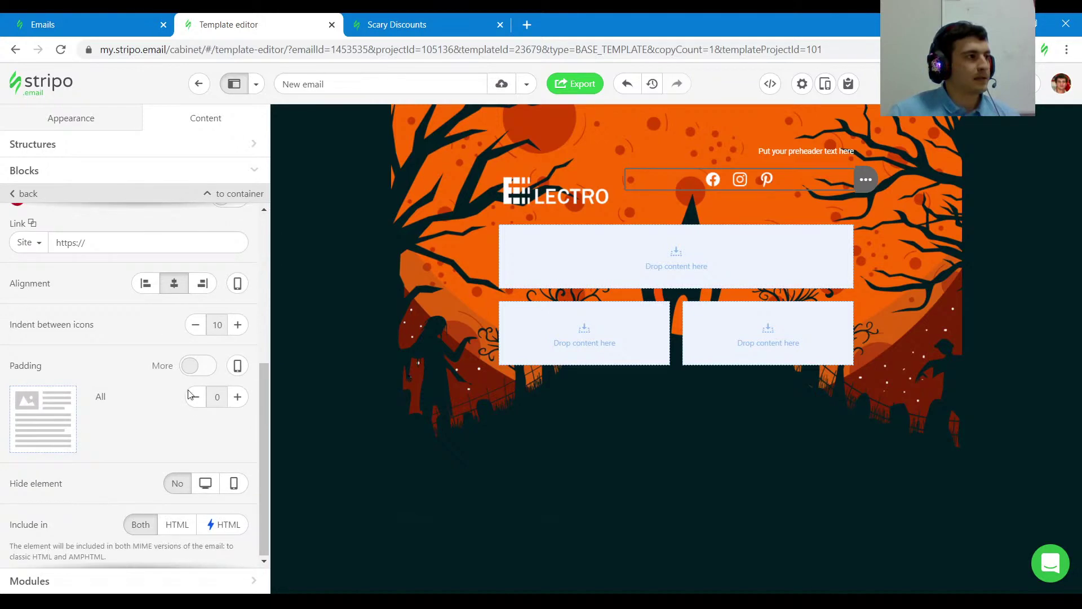
scroll(169, 361, "up", 6)
left_click(194, 264)
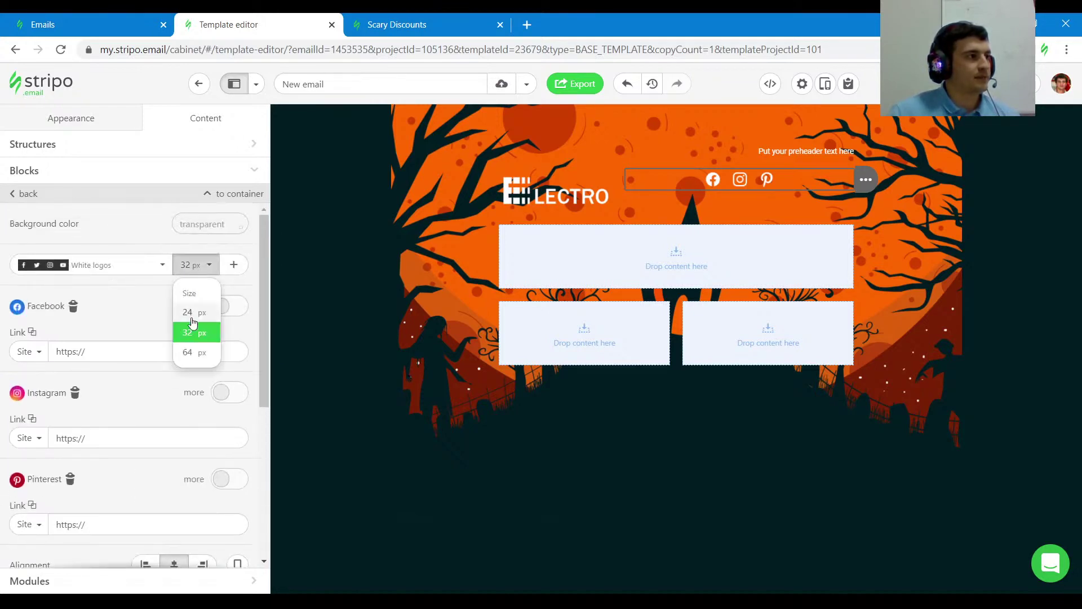
left_click(192, 327)
key("ctrl+Tab")
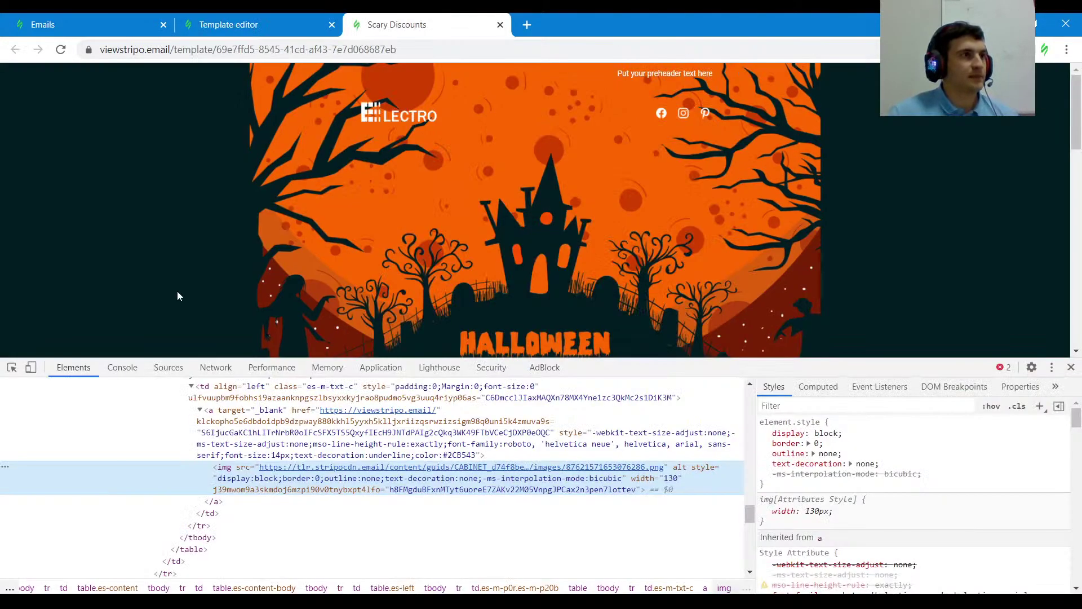
left_click(11, 367)
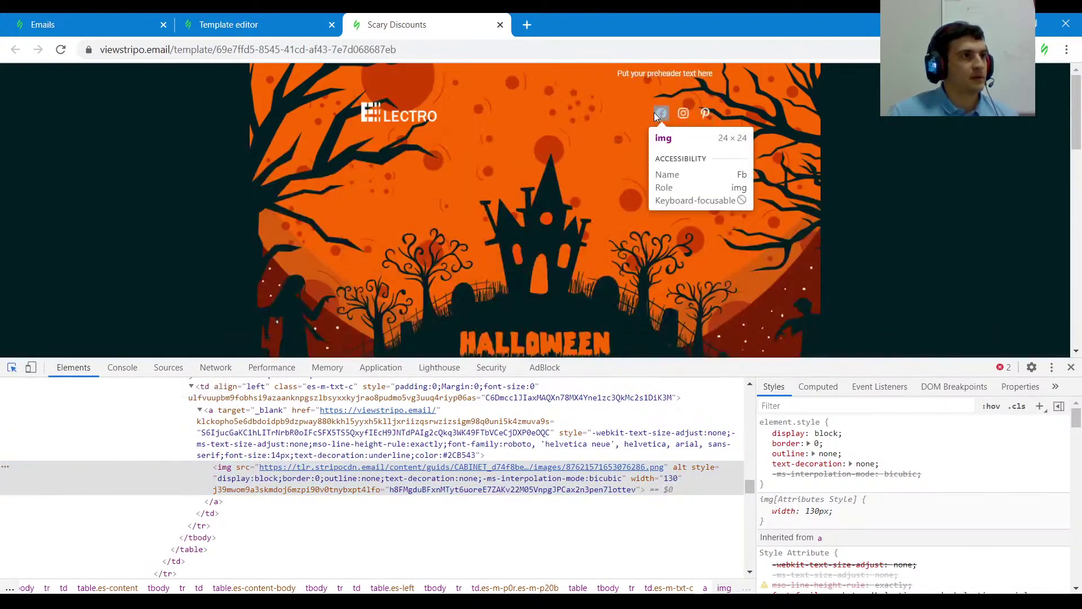
left_click(228, 24)
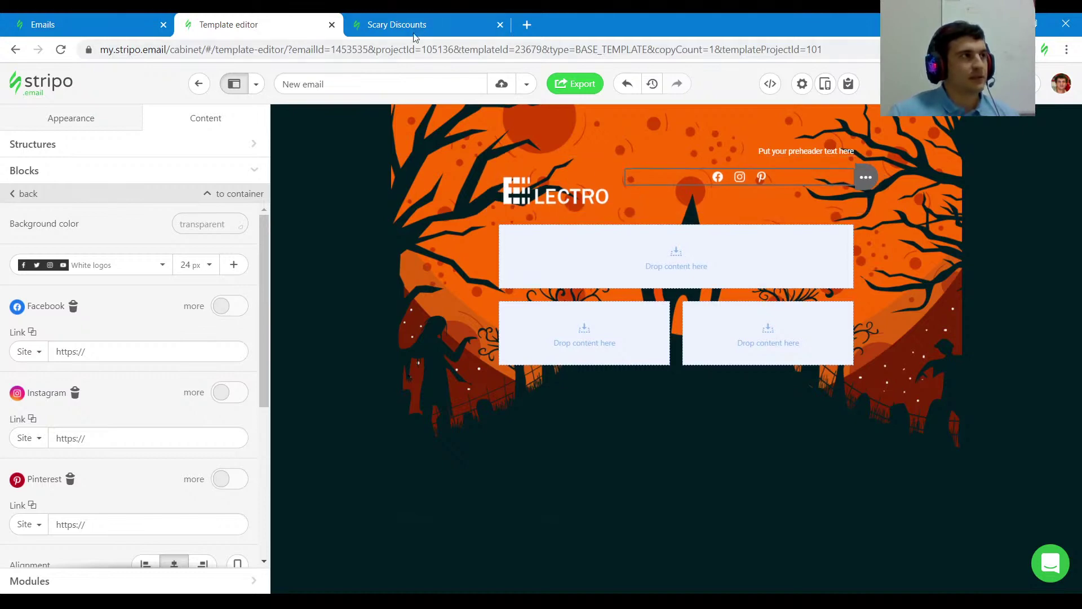
Step: Inspect the Electro logo's width in the sample email and set the template's logo size to 130
left_click(397, 25)
left_click(379, 116)
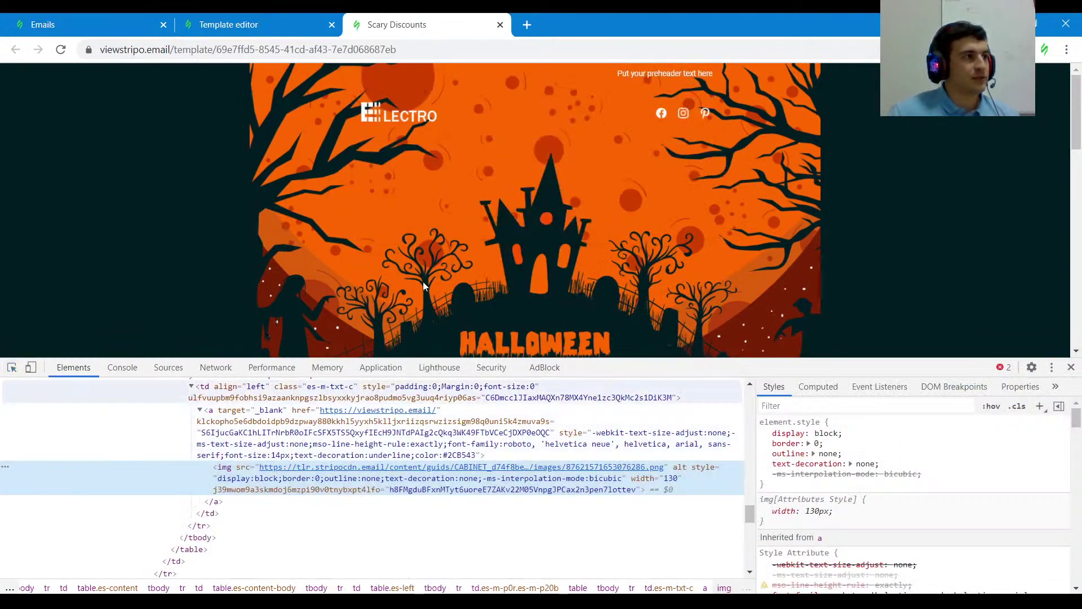
left_click(11, 367)
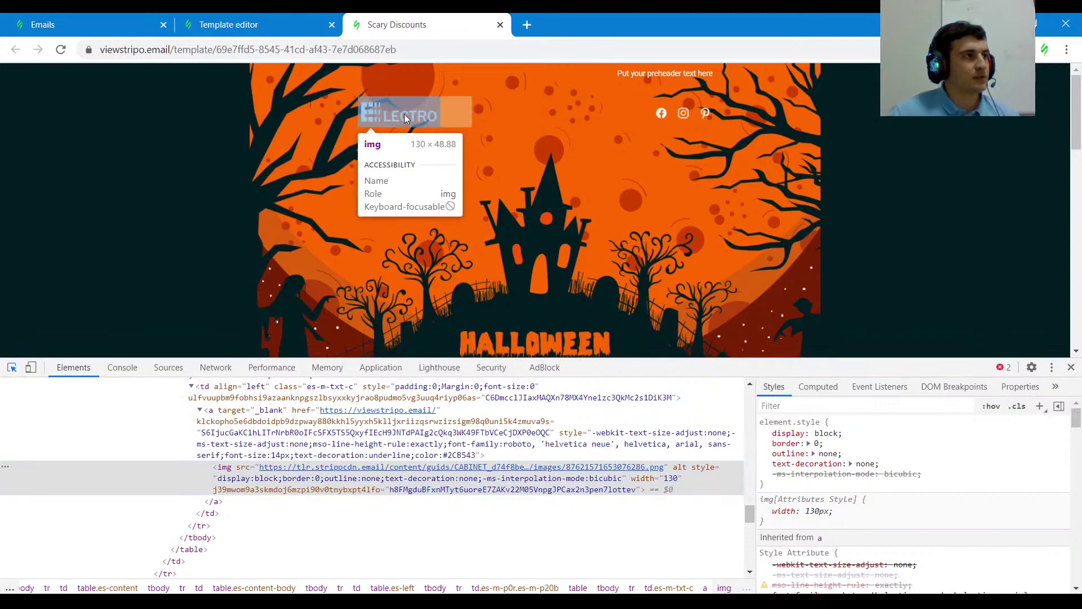
left_click(262, 16)
left_click(523, 188)
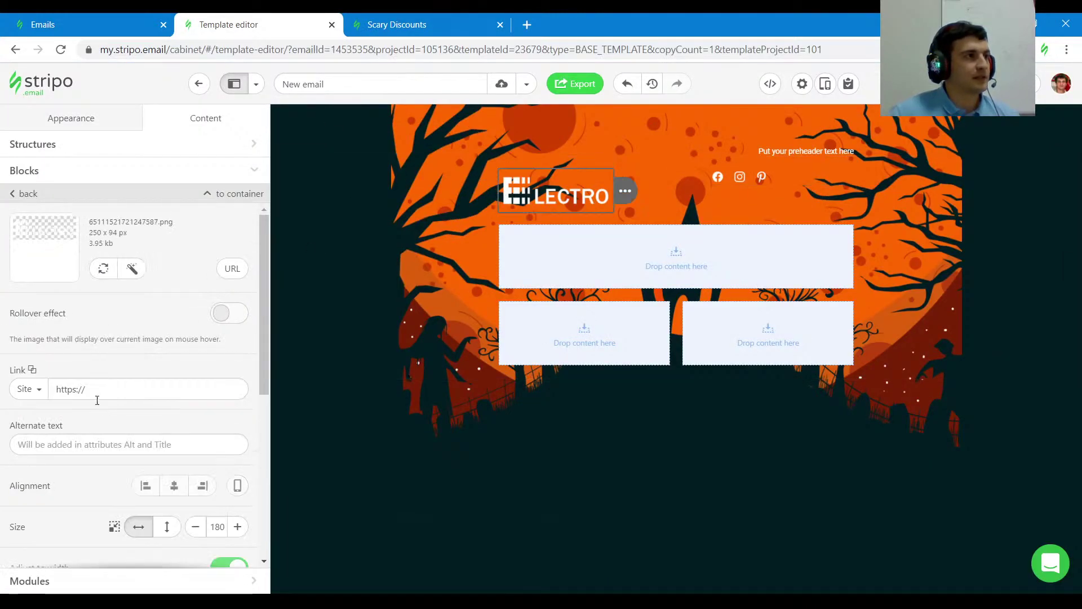
scroll(113, 394, "down", 3)
double_click(217, 383)
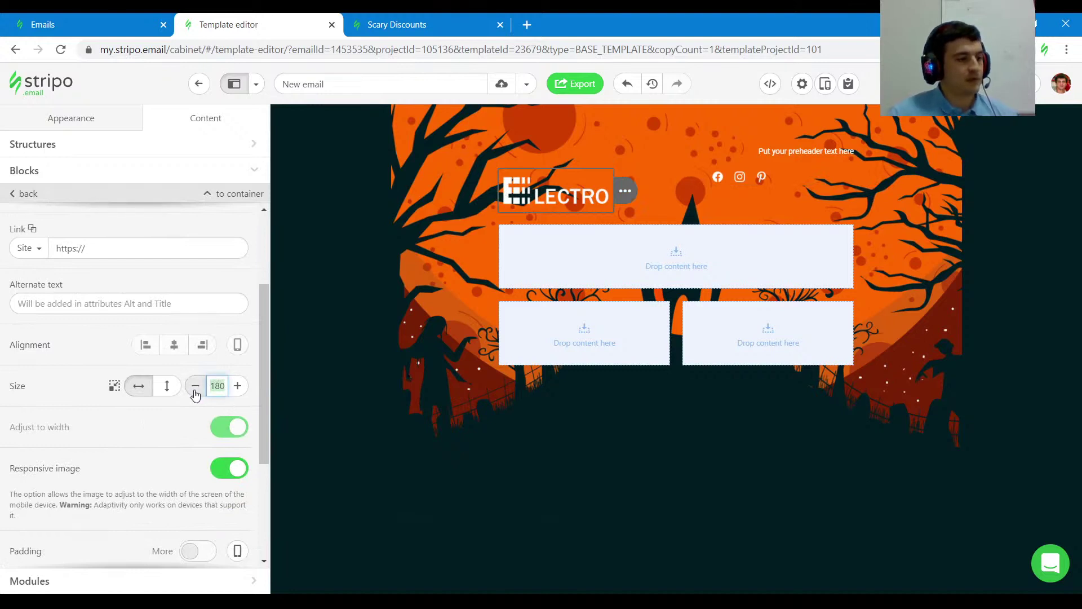
type("130")
key("Return")
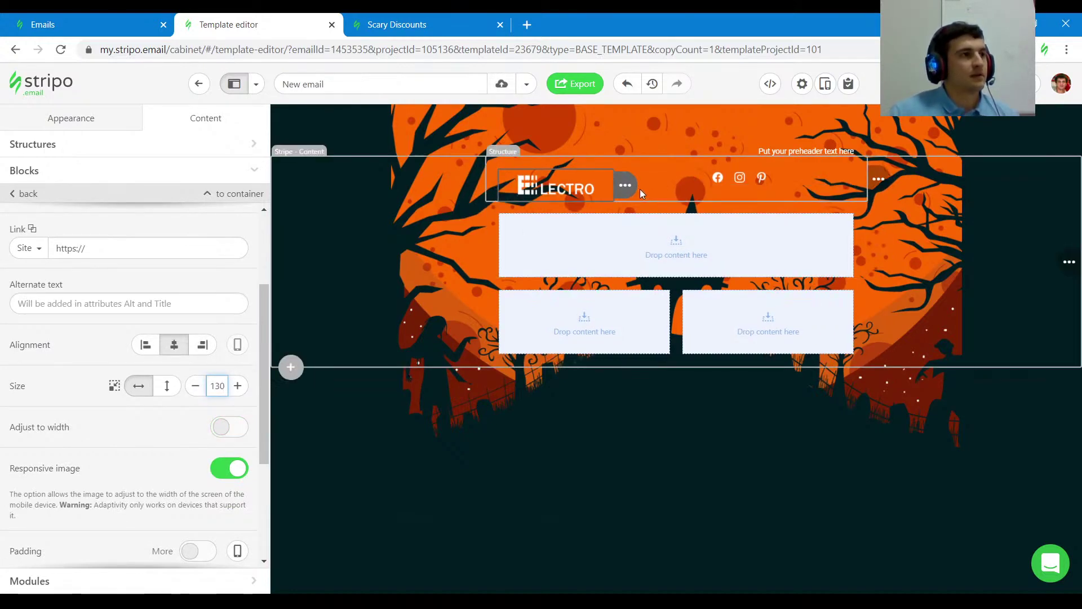
Step: Check the preheader row's padding in the sample email and set the preheader structure's top and bottom padding to 10
left_click(410, 26)
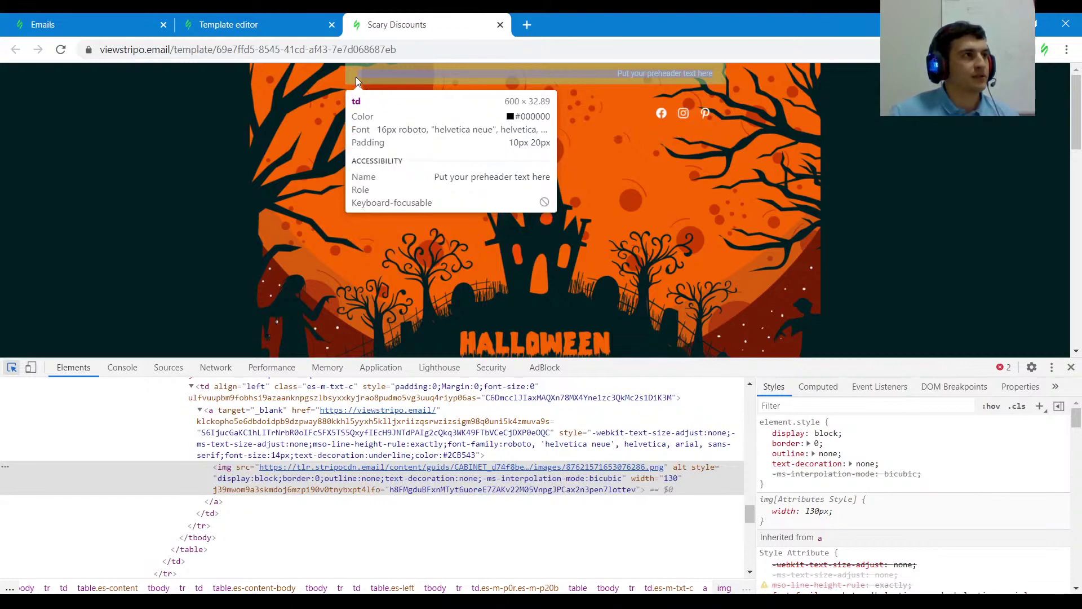
left_click(286, 23)
left_click(509, 137)
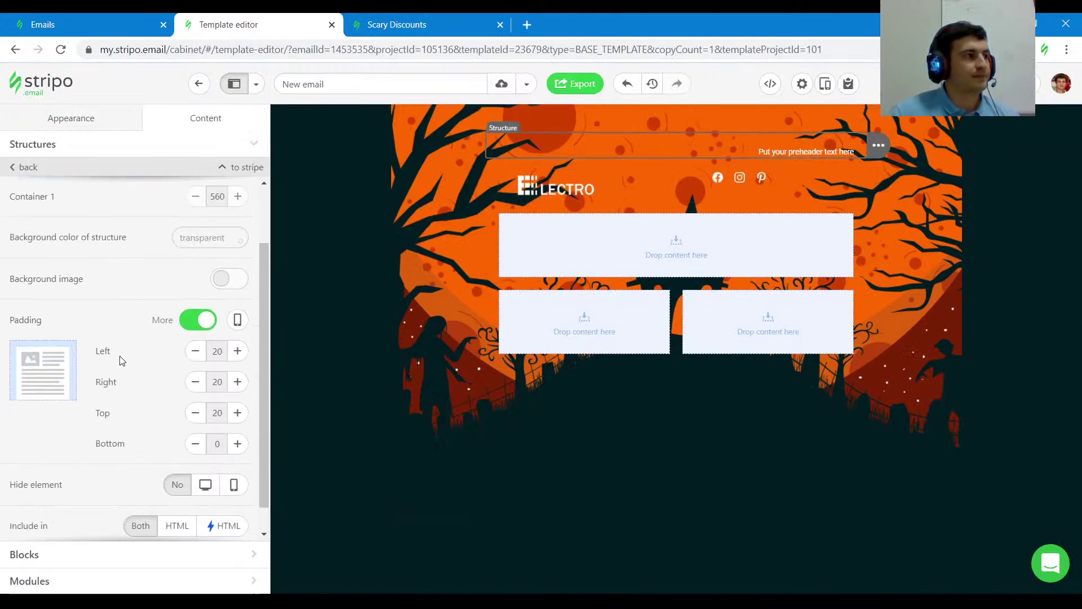
scroll(130, 376, "down", 1)
left_click(194, 385)
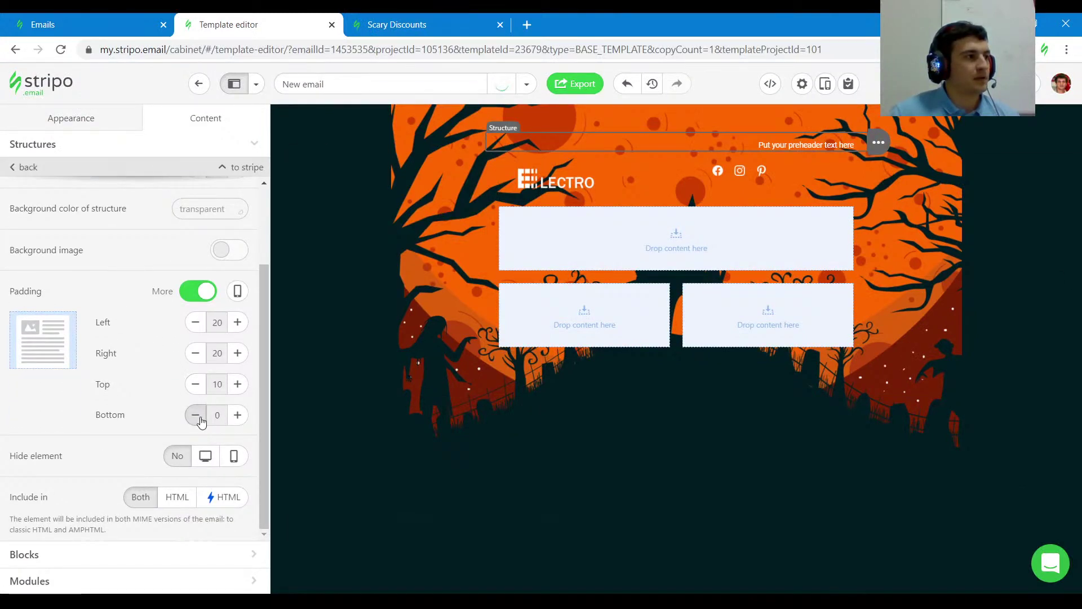
left_click(237, 415)
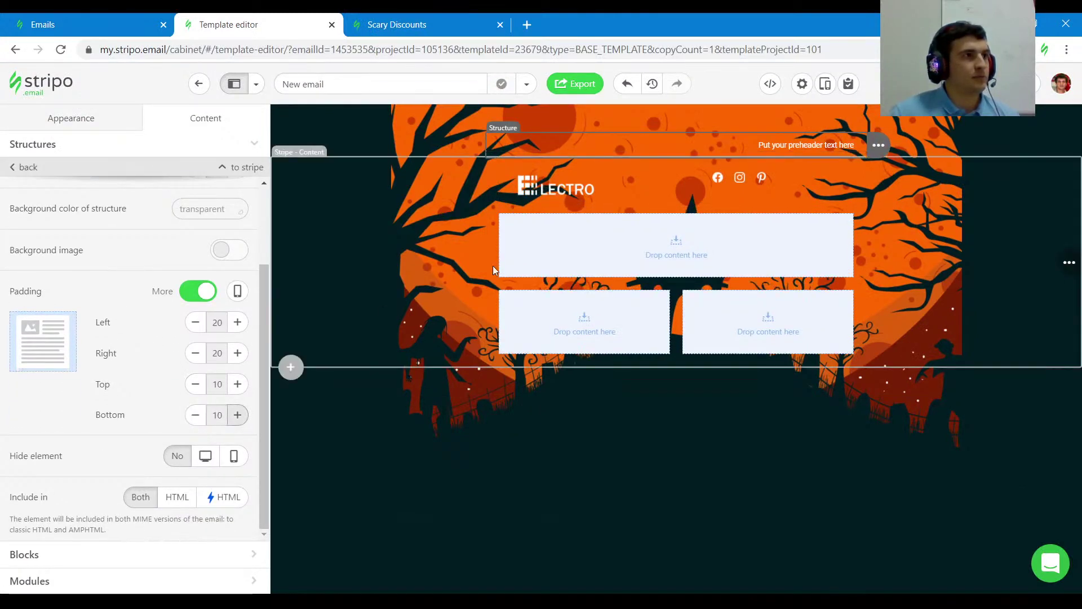
Step: Check the logo row's padding in the sample email and set the logo and social structure's bottom padding to 20
left_click(415, 25)
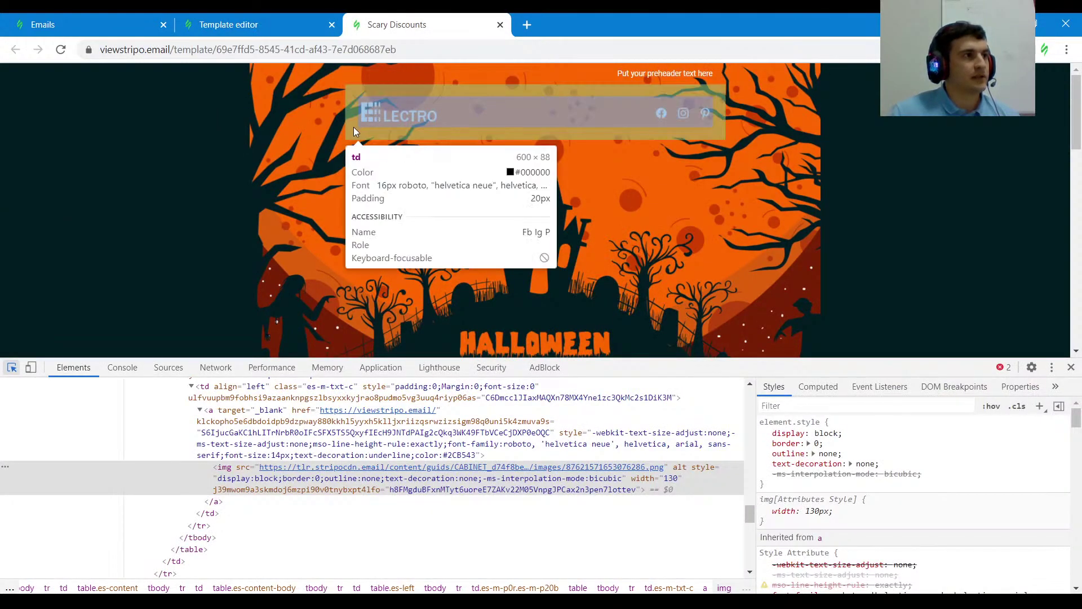
left_click(304, 27)
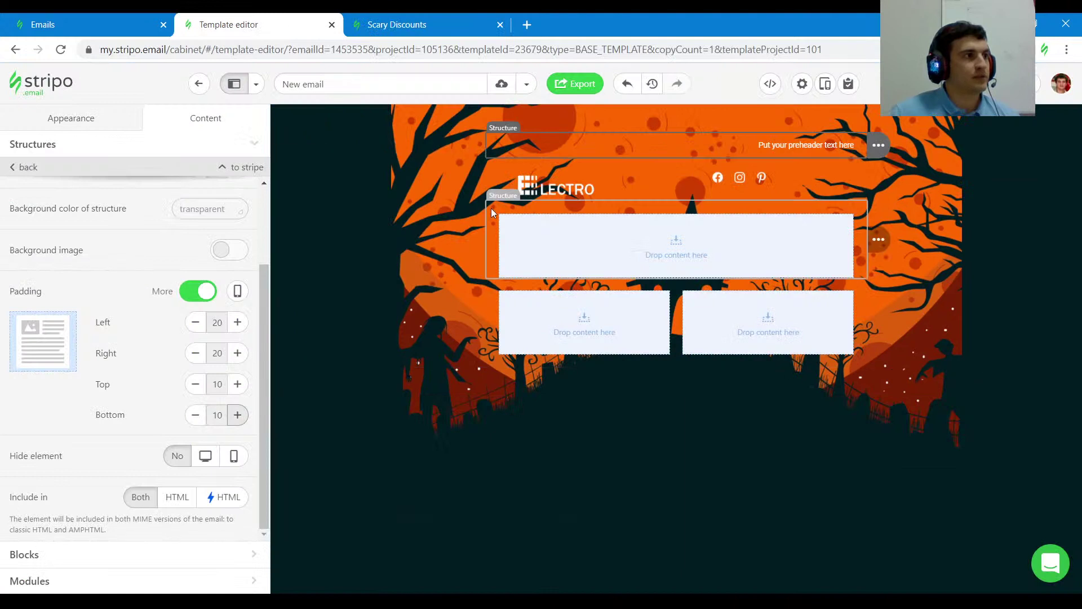
left_click(488, 181)
scroll(193, 405, "down", 3)
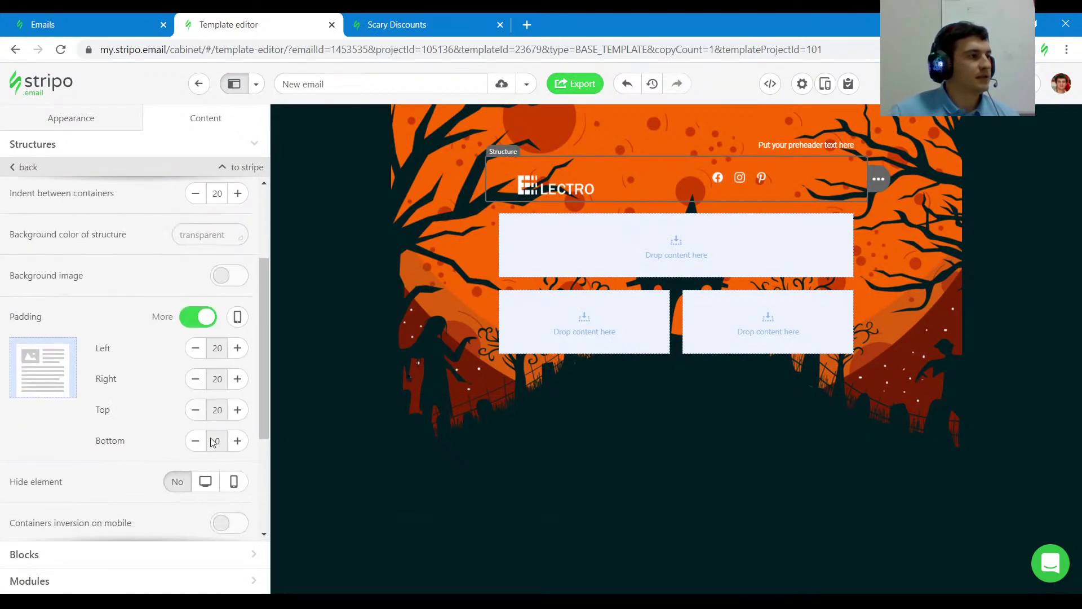
left_click(236, 441)
left_click(237, 442)
left_click(237, 442)
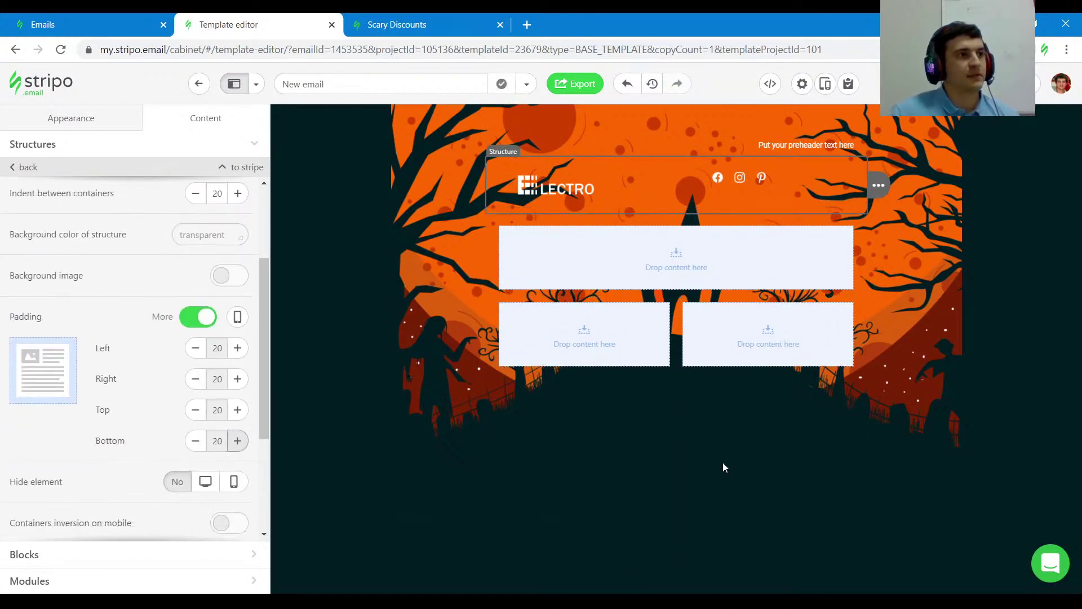
Step: Check the social icons' padding in the sample email and set the Social block's top padding to 15 using individual side paddings
left_click(427, 28)
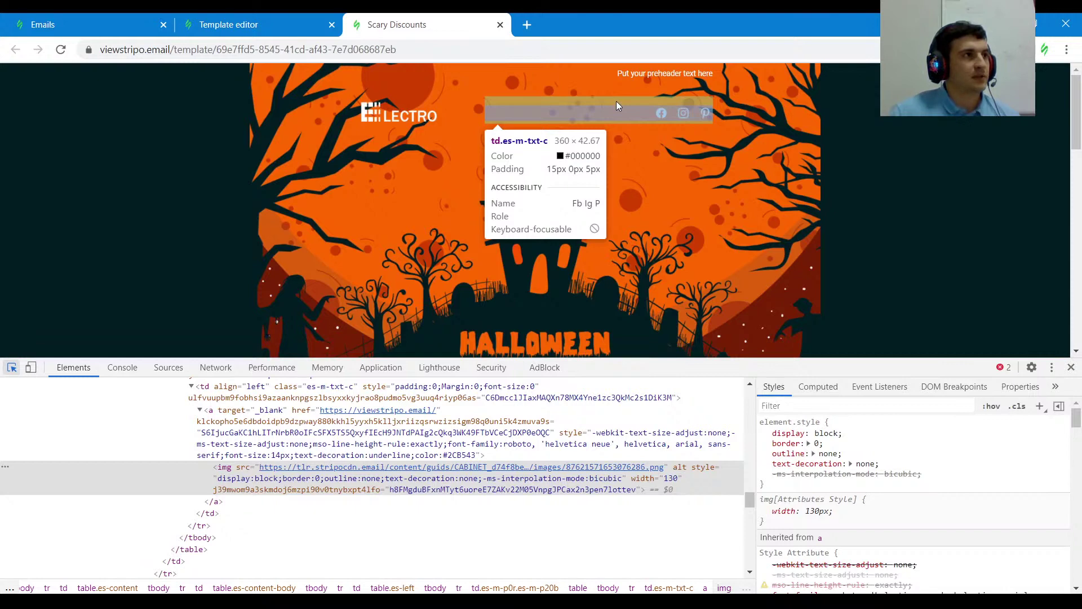
left_click(228, 25)
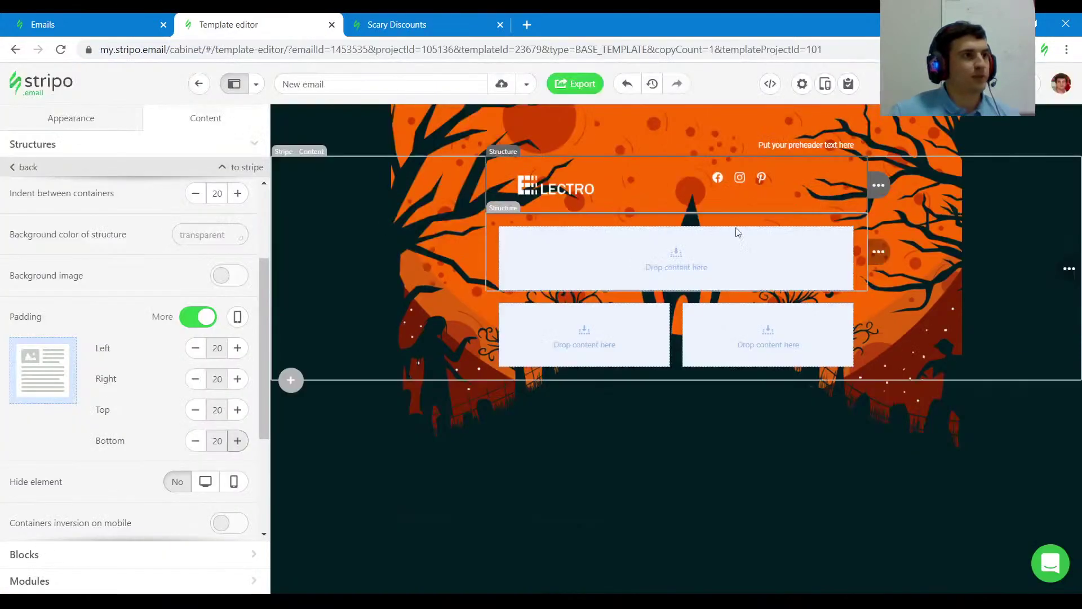
left_click(743, 178)
scroll(152, 403, "down", 3)
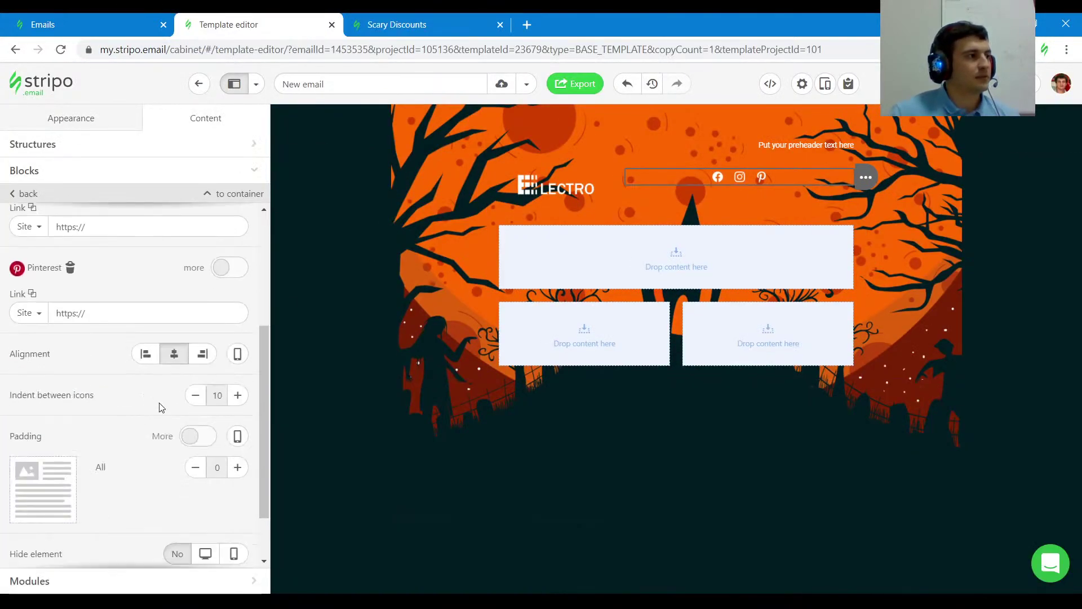
left_click(198, 436)
scroll(228, 496, "down", 1)
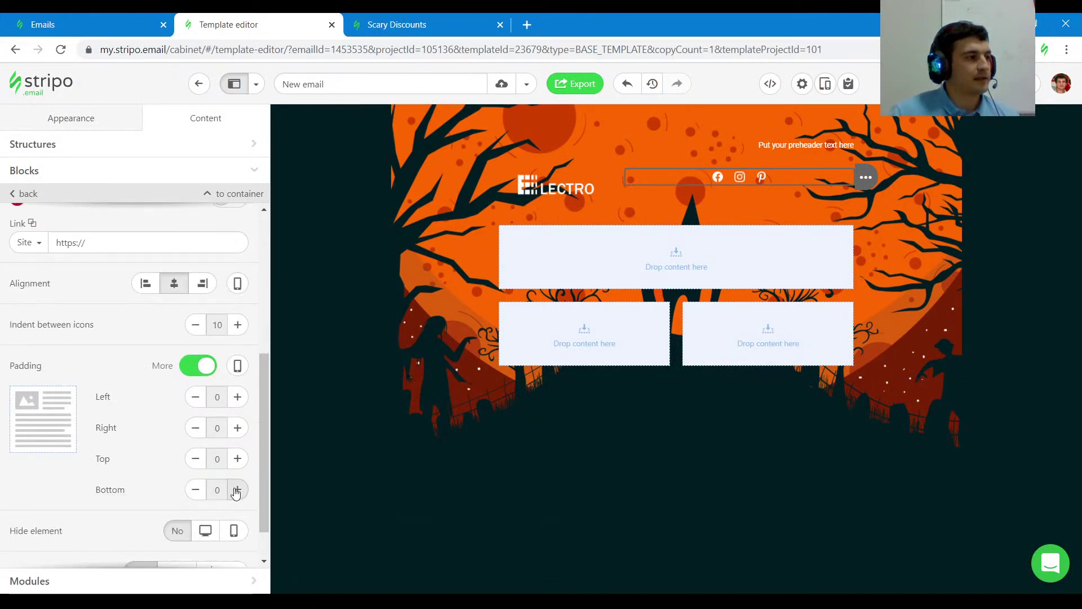
left_click(237, 459)
left_click(238, 458)
left_click(237, 458)
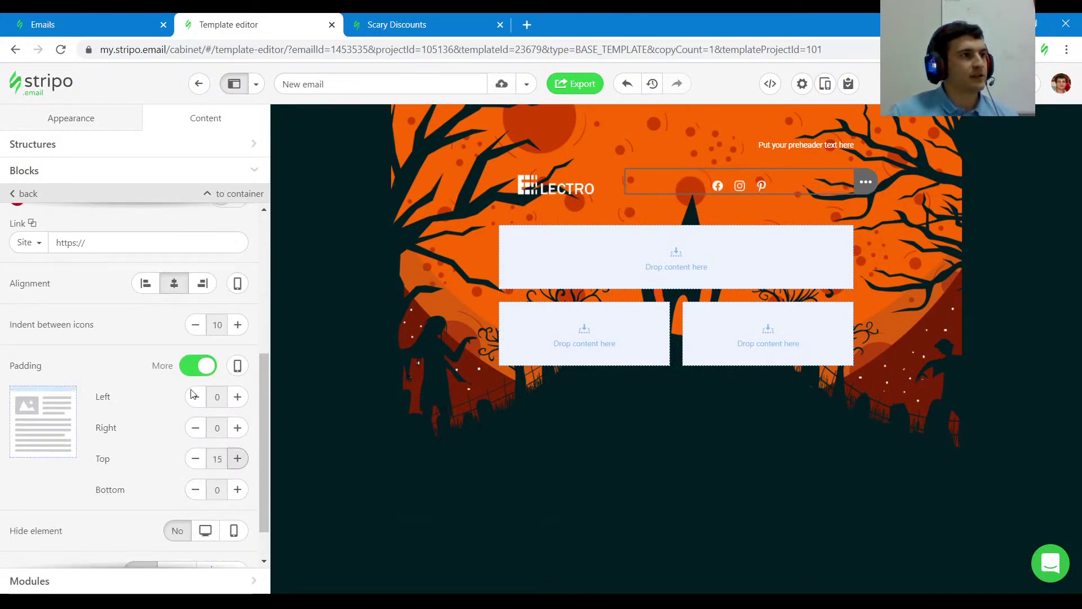
Step: Align the Electro logo to the left and the social icons to the right of their containers
left_click(524, 191)
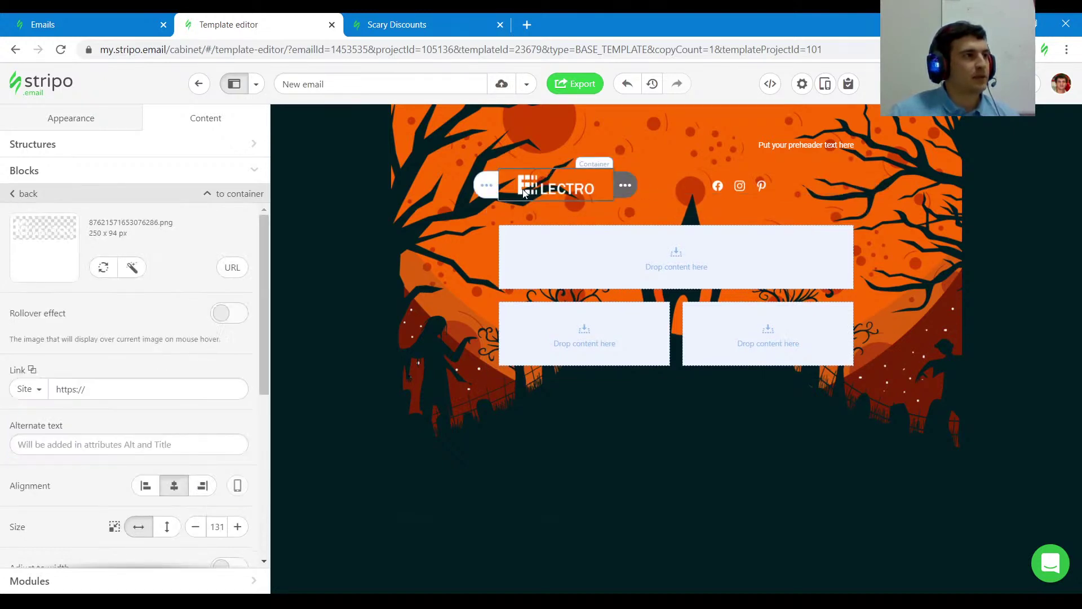
left_click(146, 486)
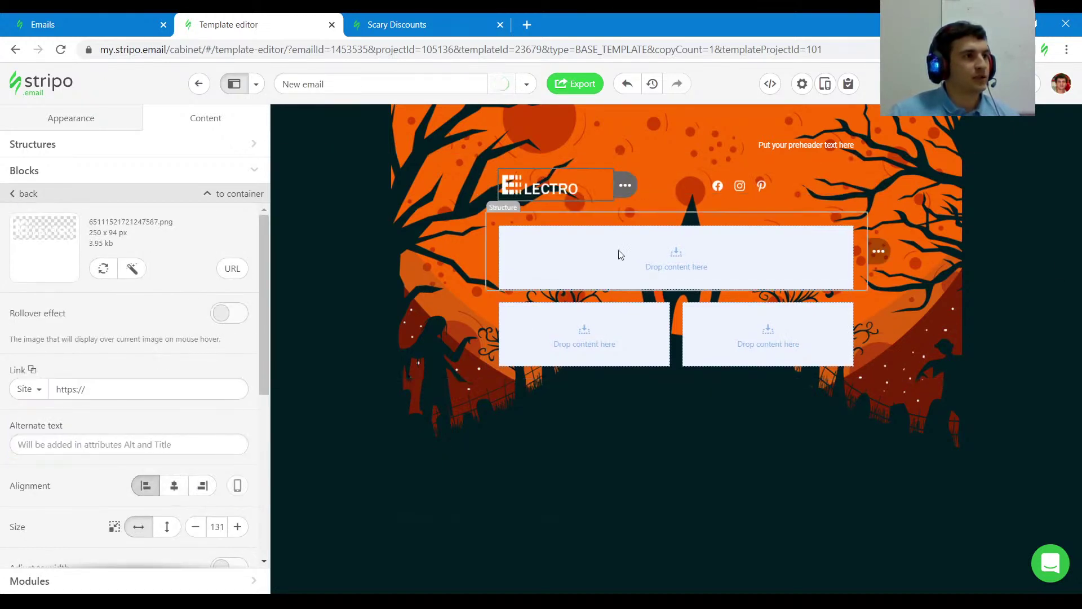
left_click(766, 179)
scroll(195, 386, "down", 3)
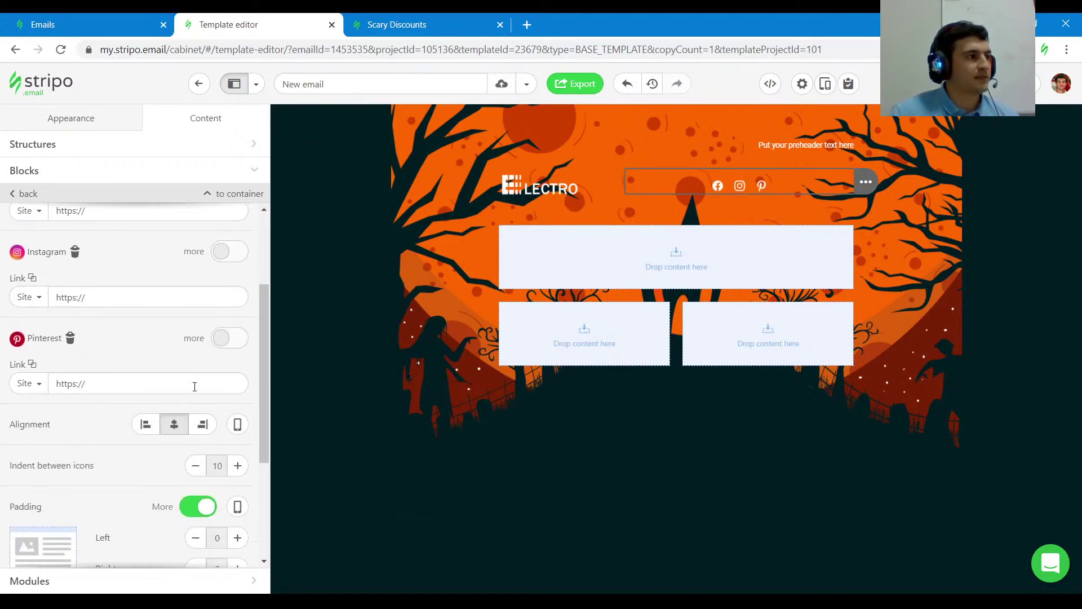
left_click(203, 424)
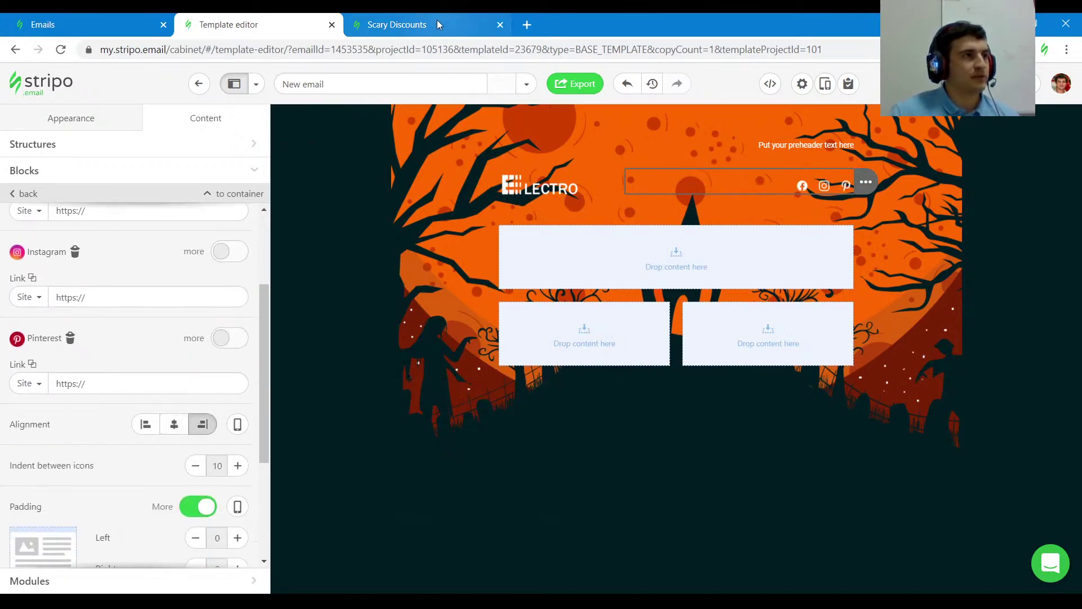
Step: Inspect the sample email's area around the logo row and add a Spacer block in the full-width container below the logo
left_click(437, 19)
left_click(732, 183)
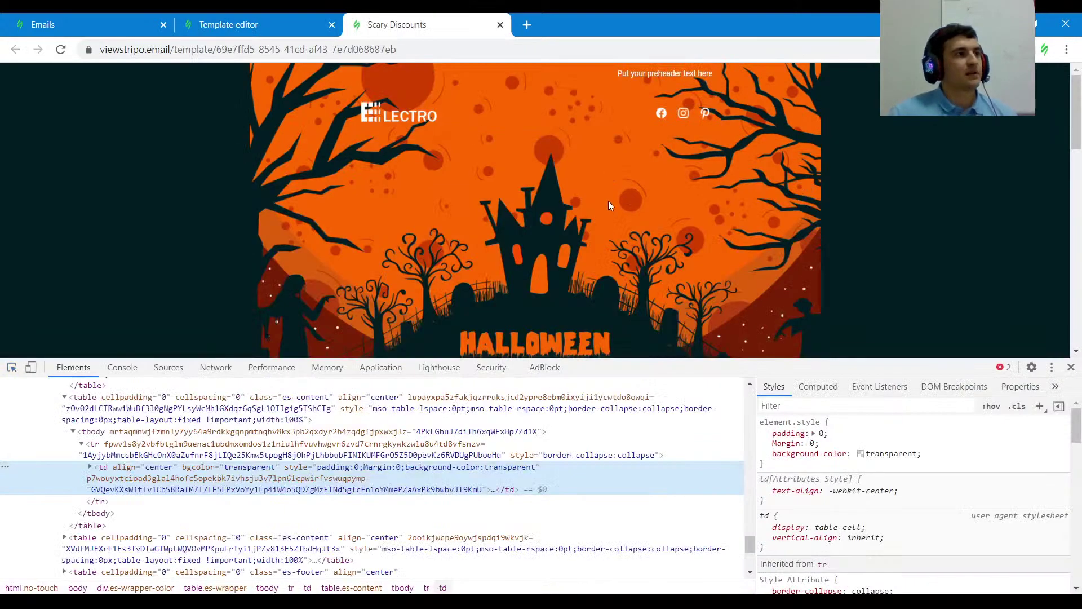
left_click_drag(630, 365, 630, 379)
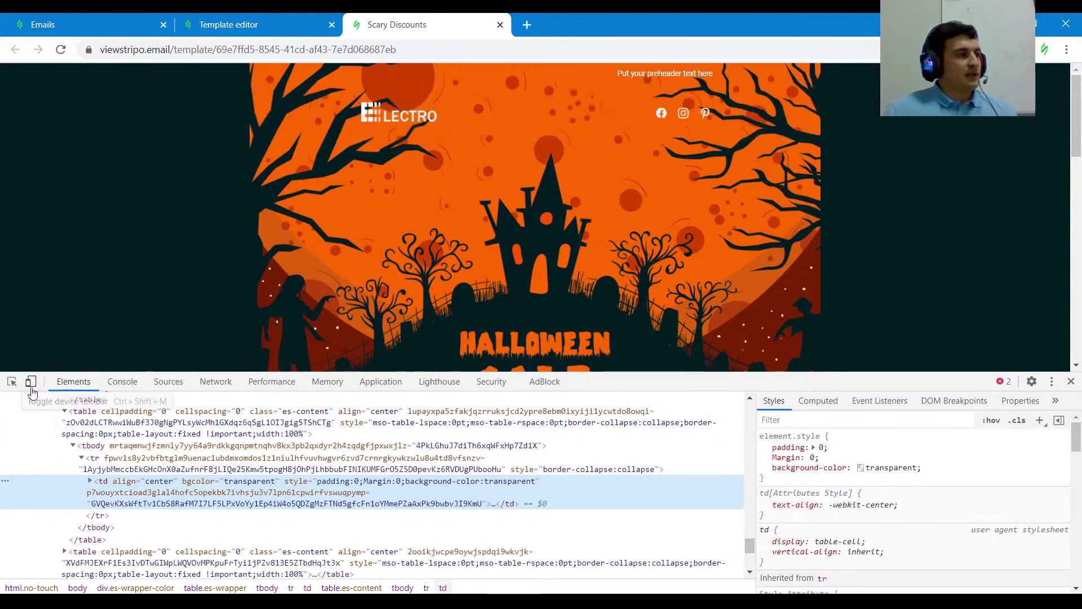
left_click(12, 381)
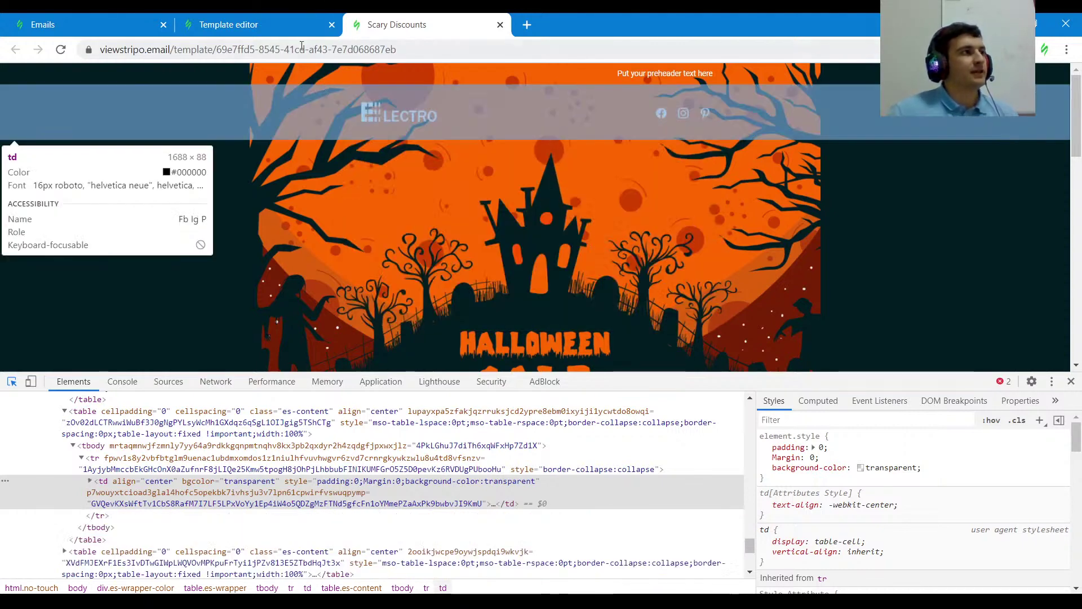
left_click(265, 23)
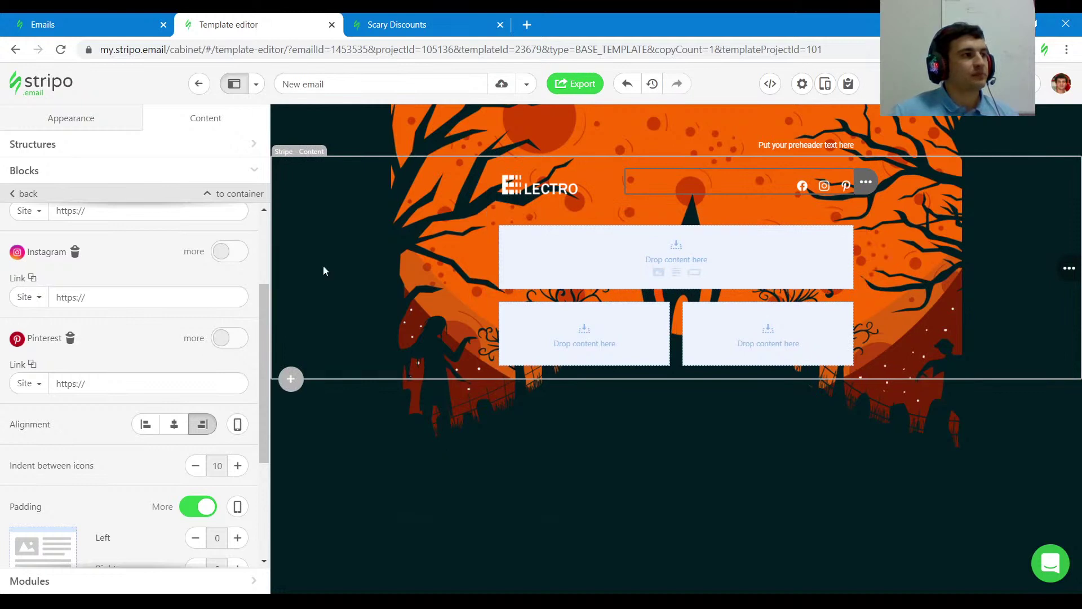
left_click(41, 174)
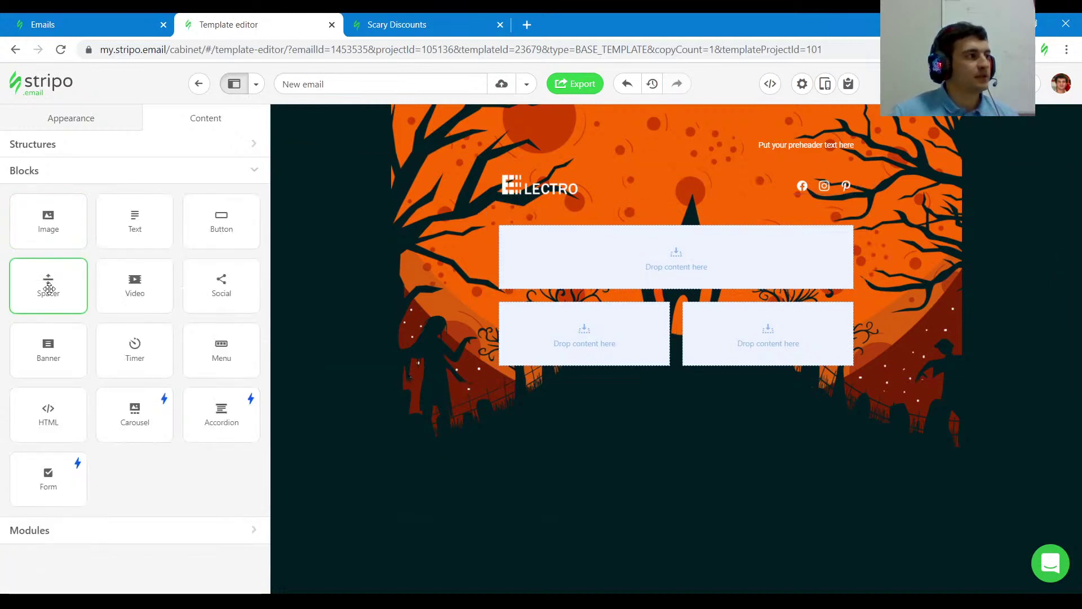
left_click_drag(46, 285, 681, 241)
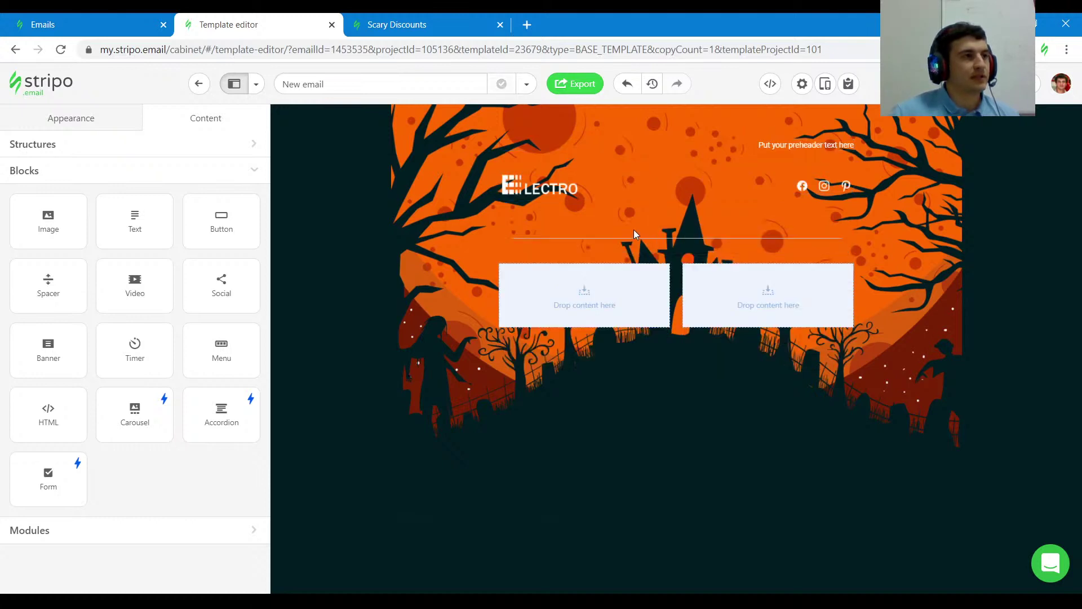
Step: Make the spacer dynamic and stretch its height to 264 px, comparing the castle area with the sample email
left_click(634, 229)
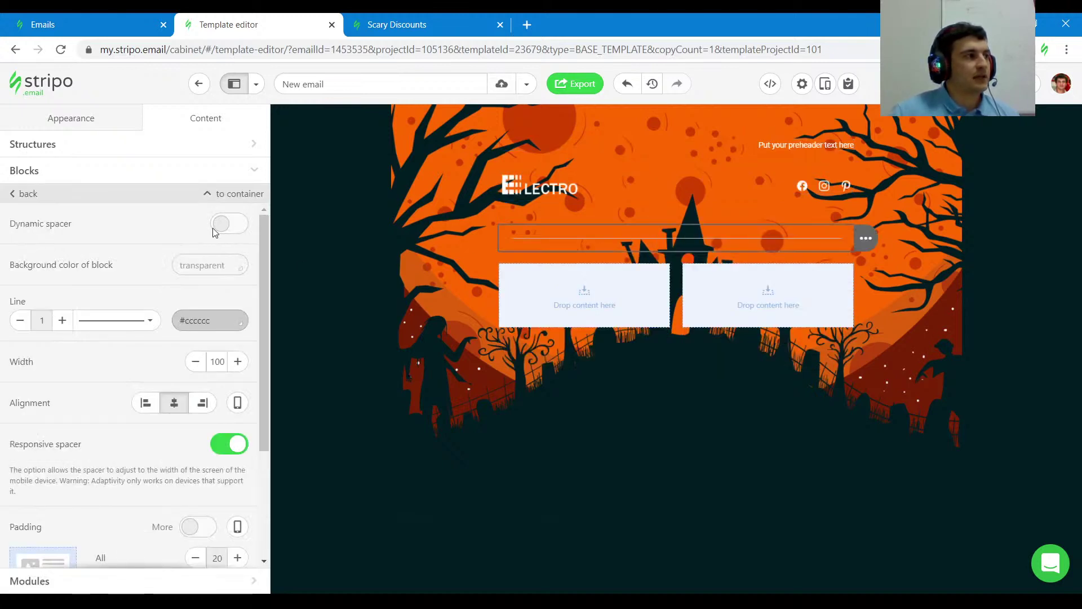
left_click(228, 224)
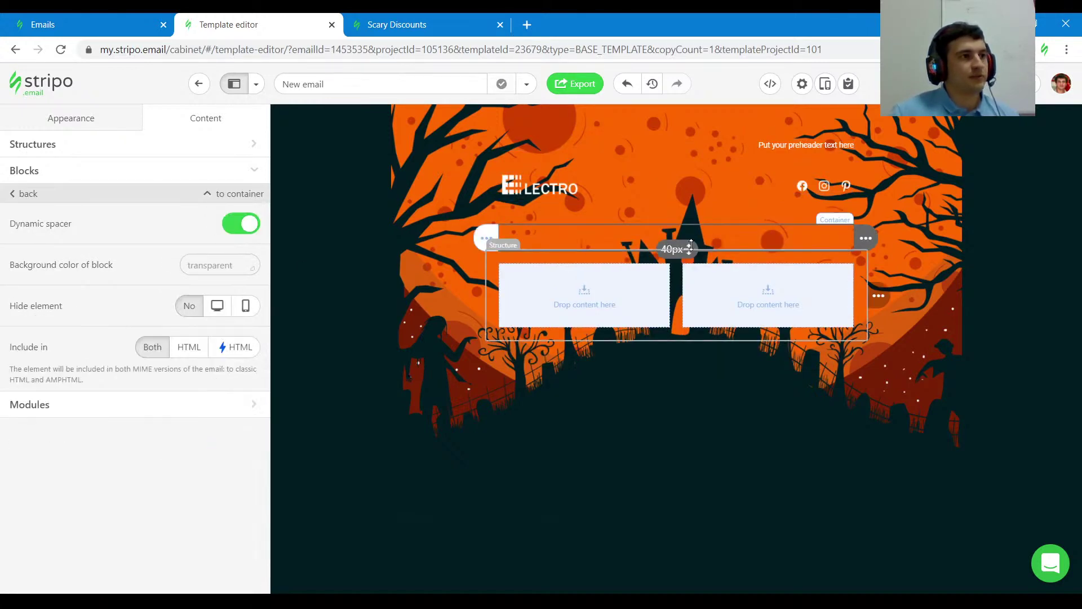
left_click_drag(668, 246, 671, 375)
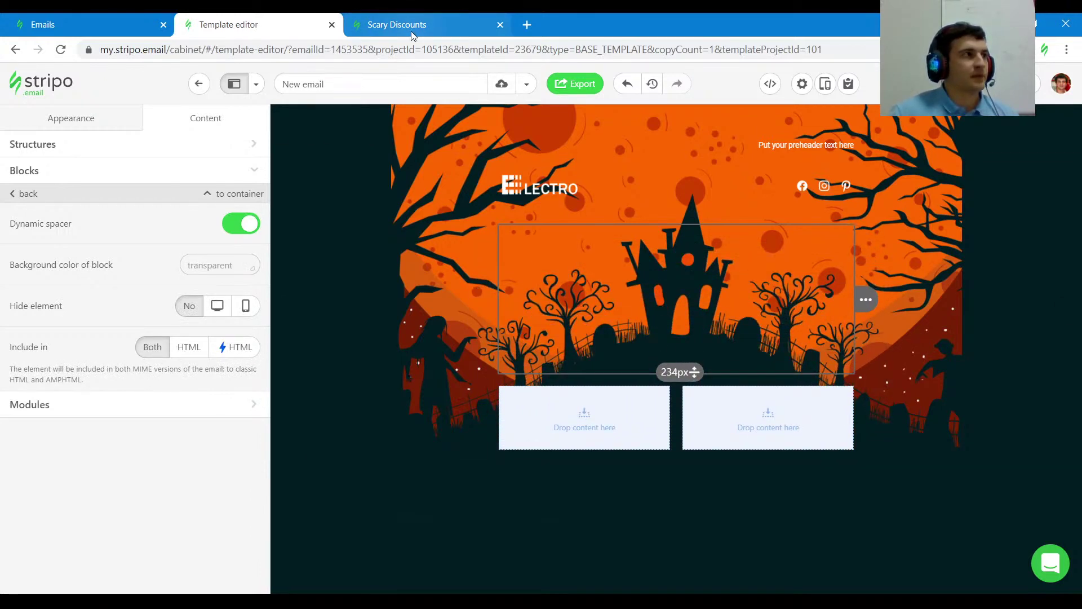
left_click(418, 32)
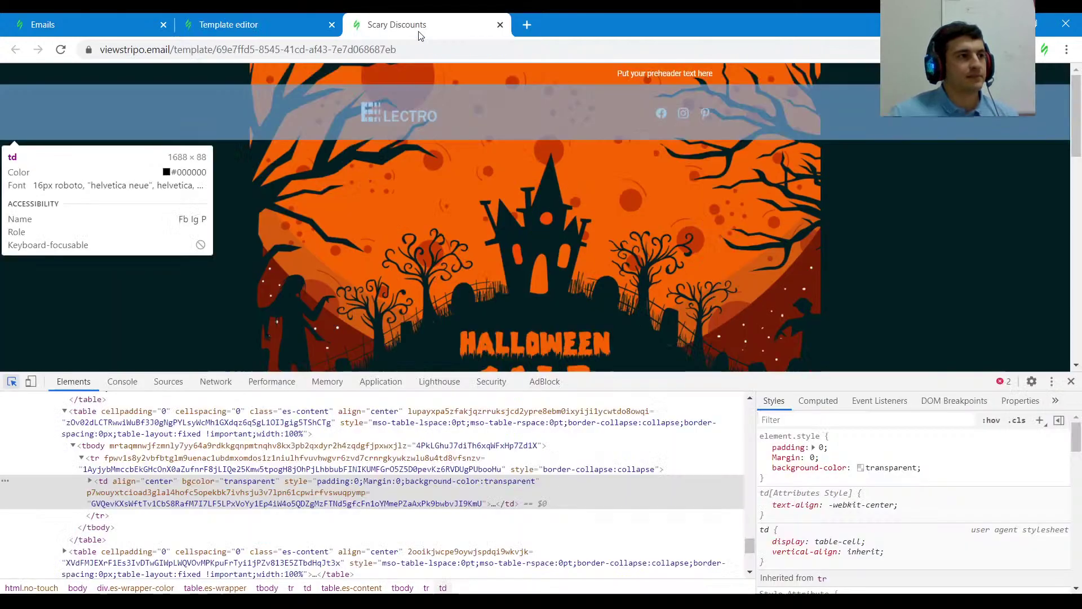
left_click(320, 33)
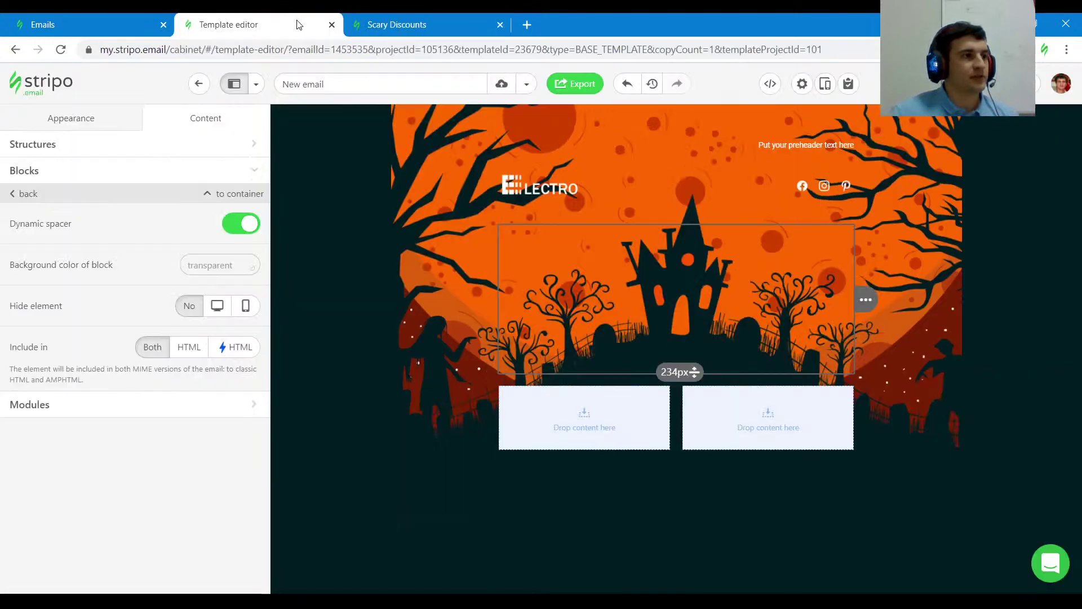
mouse_move(690, 385)
left_mouse_down()
mouse_move(688, 374)
mouse_move(688, 388)
left_mouse_up()
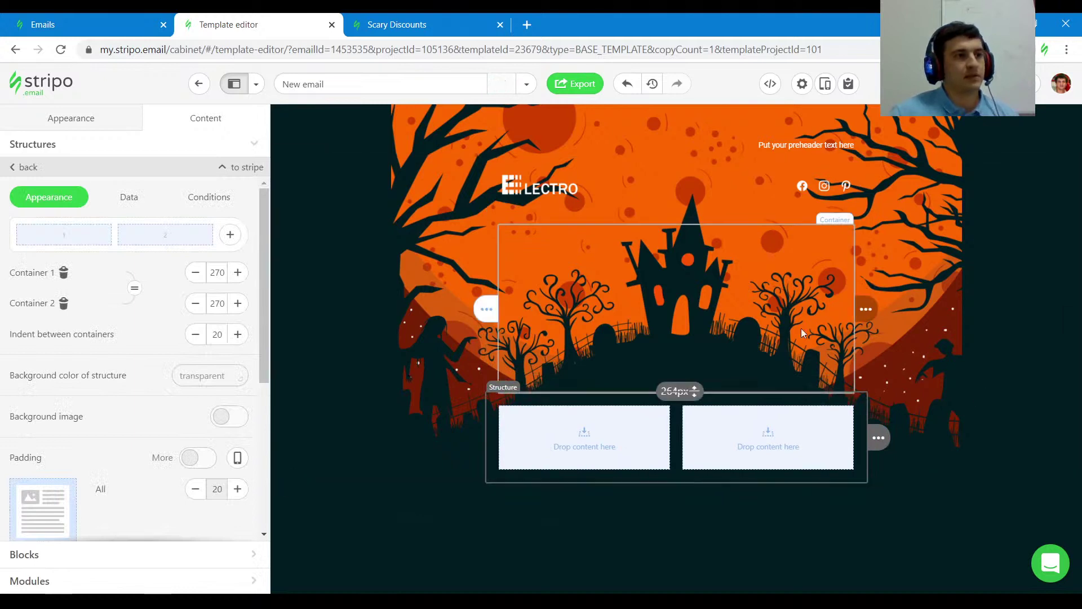
Step: Inspect the HALLOWEEN SALE image in the sample email and copy its image URL
left_click(375, 22)
scroll(532, 235, "down", 4)
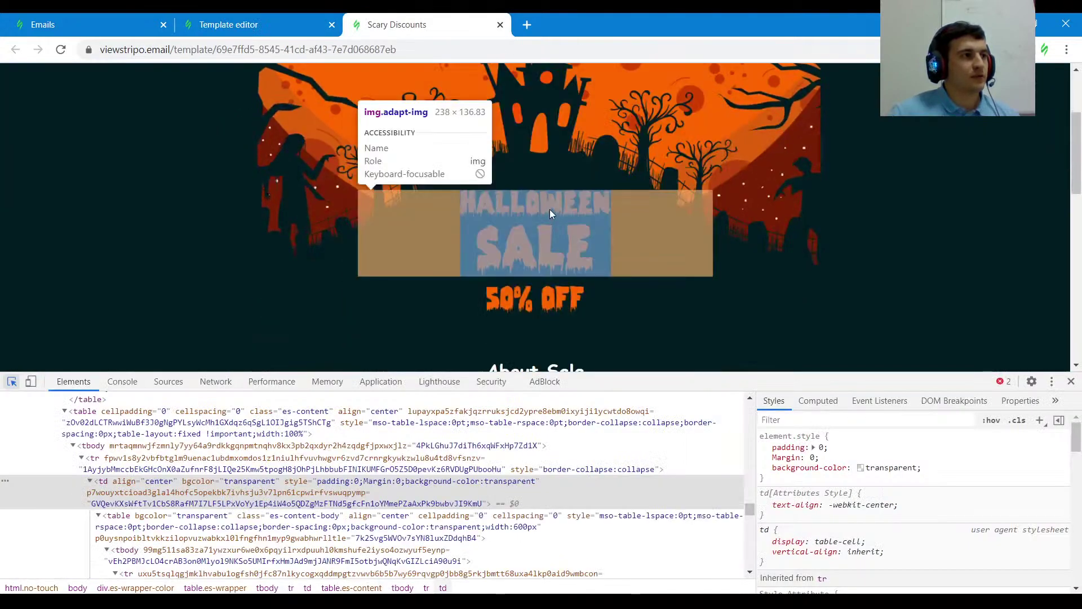
left_click(548, 214)
left_click_drag(731, 387, 727, 365)
double_click(590, 449)
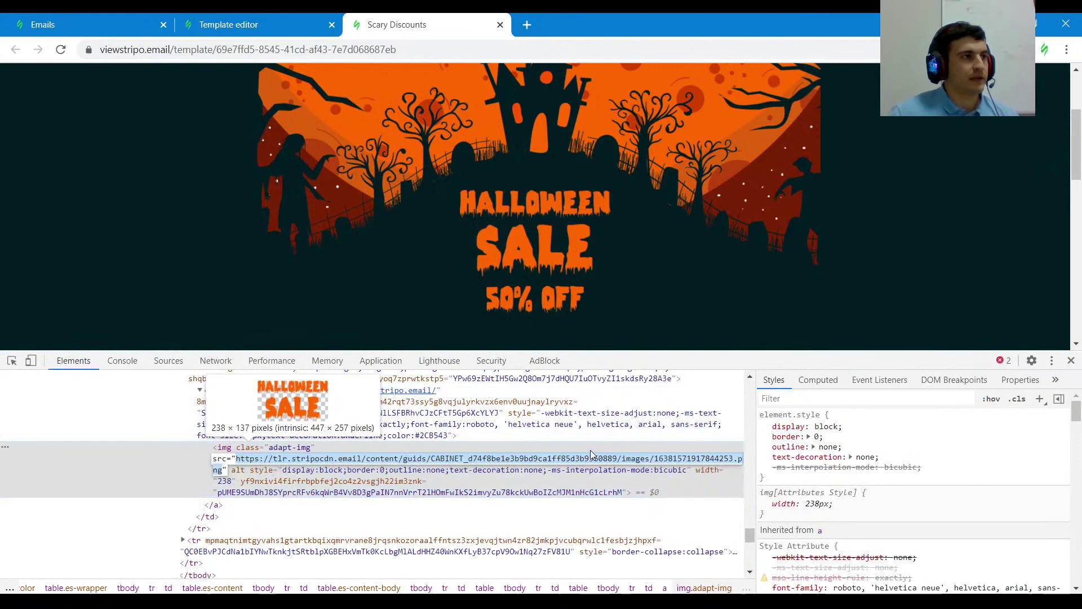
Step: Duplicate the empty two-container structure in the template and reduce the upper copy to one full-width container
left_click(236, 27)
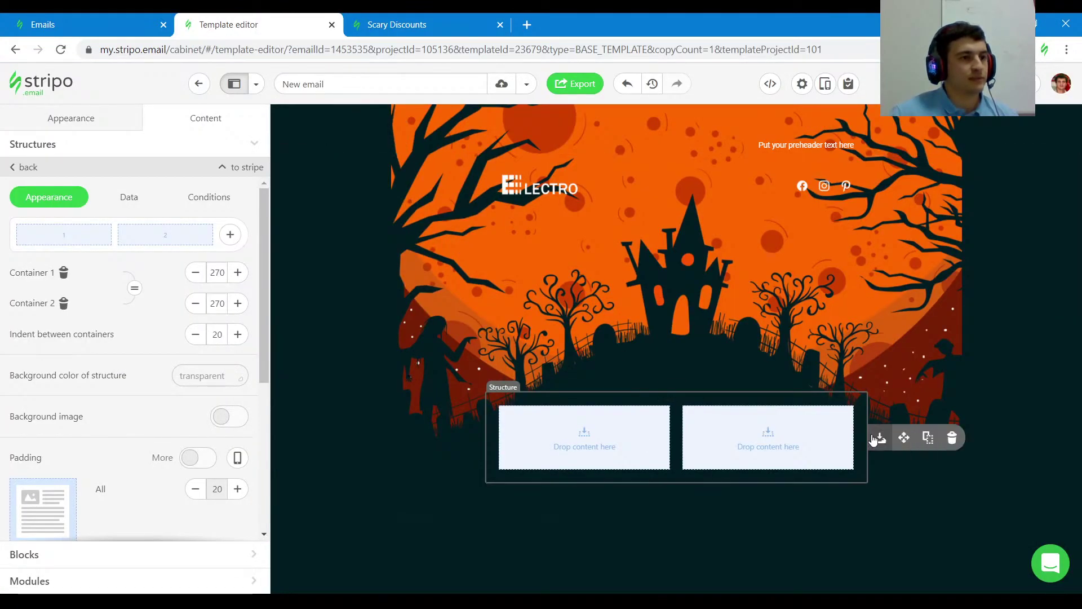
left_click(928, 437)
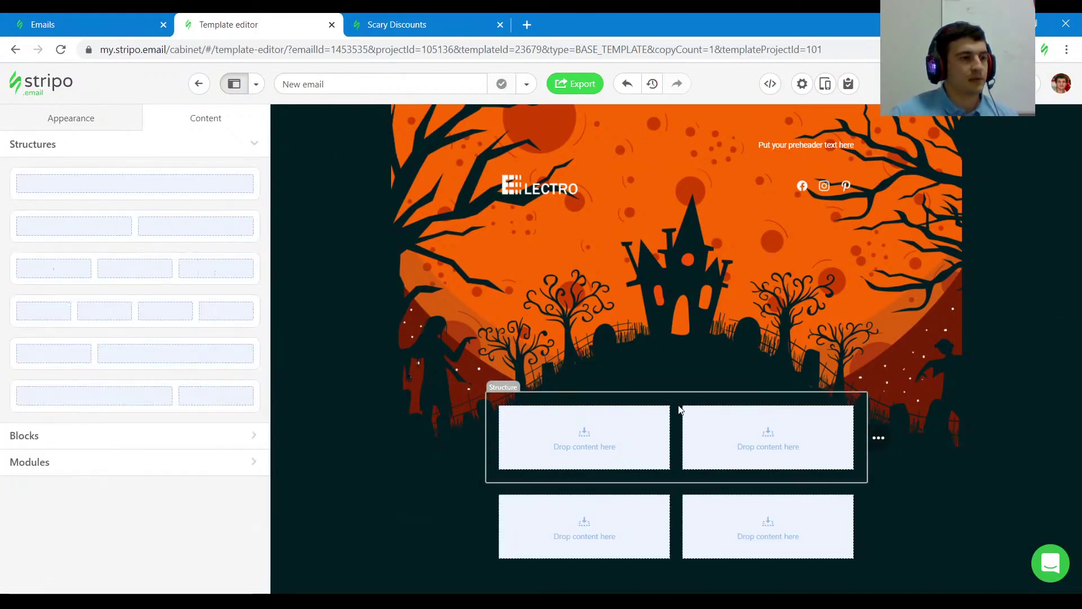
left_click(680, 409)
left_click(64, 303)
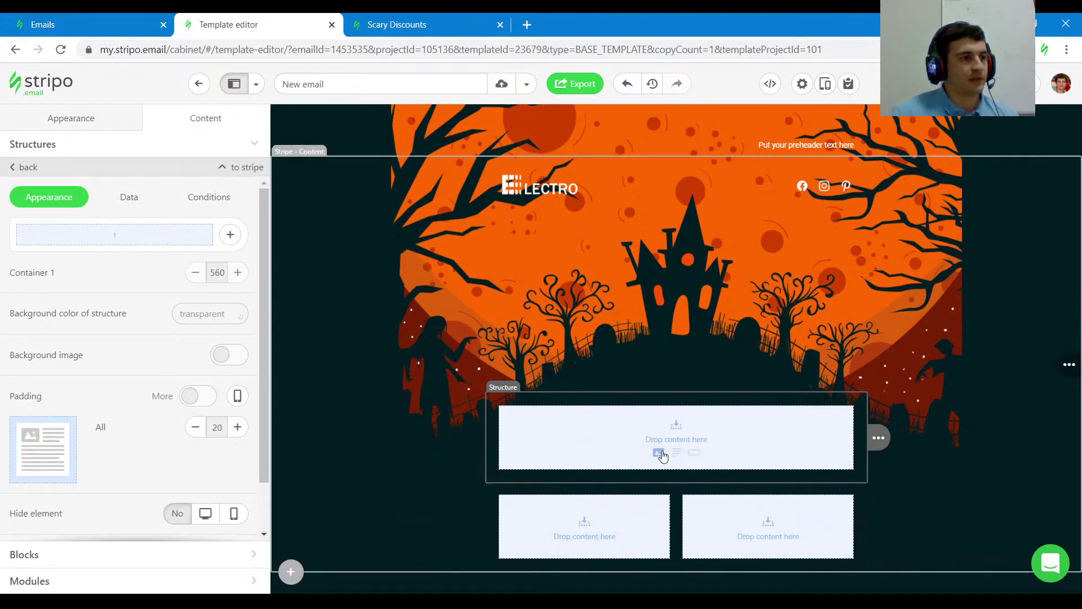
Step: Add an image block to the full-width container and load the HALLOWEEN SALE picture from the copied URL
left_click(668, 454)
left_click(99, 341)
key("ctrl+v")
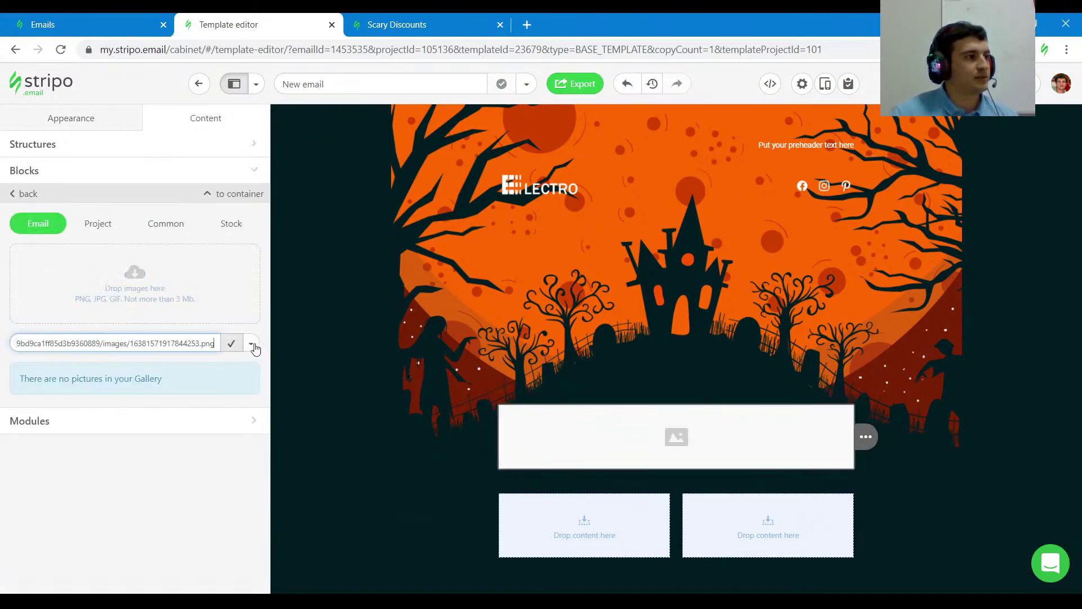
left_click(251, 343)
left_click(212, 387)
left_click(231, 344)
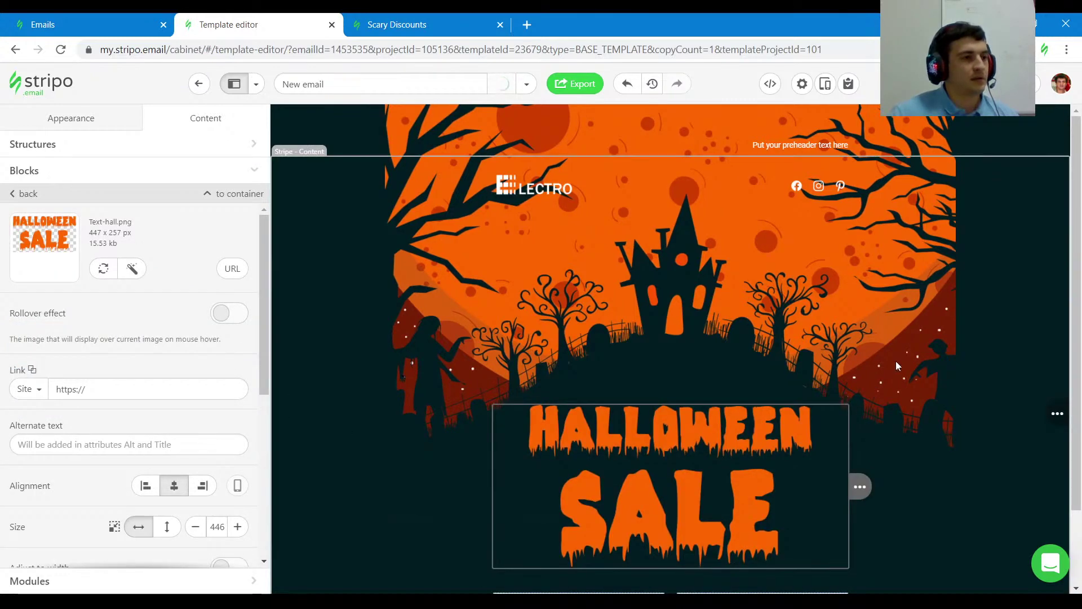
Step: Duplicate the HALLOWEEN SALE image block and replace the copy's image path with the sample email's 50% OFF image URL
scroll(894, 360, "down", 2)
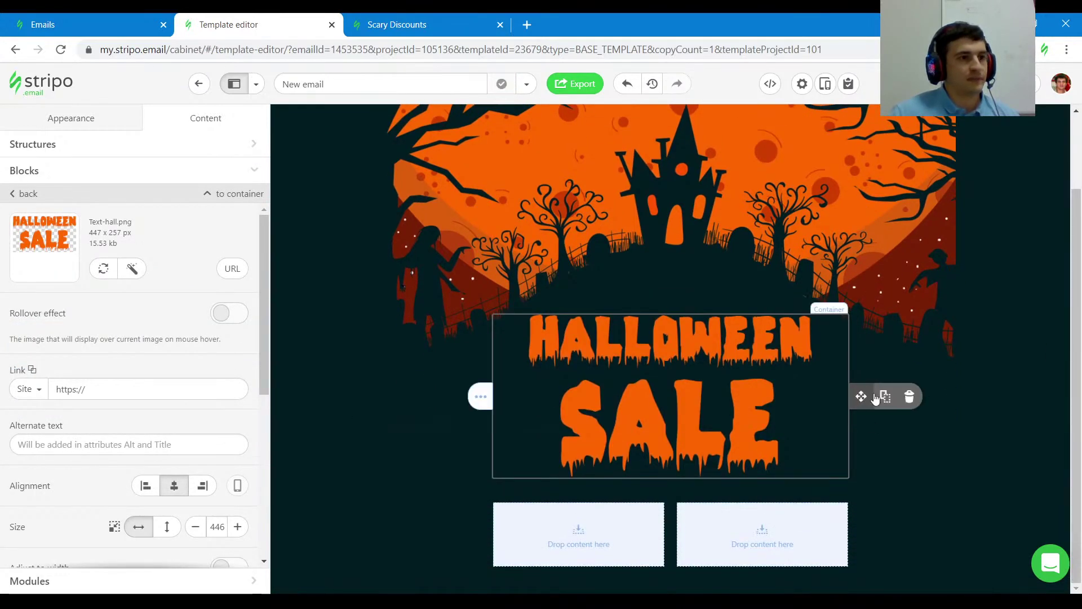
left_click(886, 395)
scroll(876, 376, "down", 1)
left_click(397, 24)
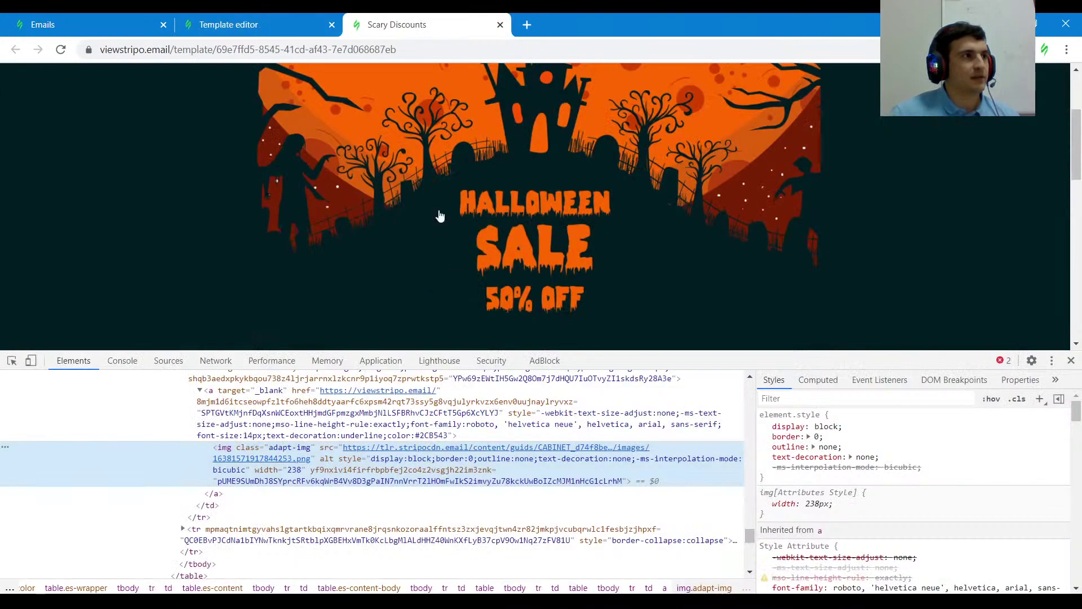
left_click(10, 363)
left_click(541, 289)
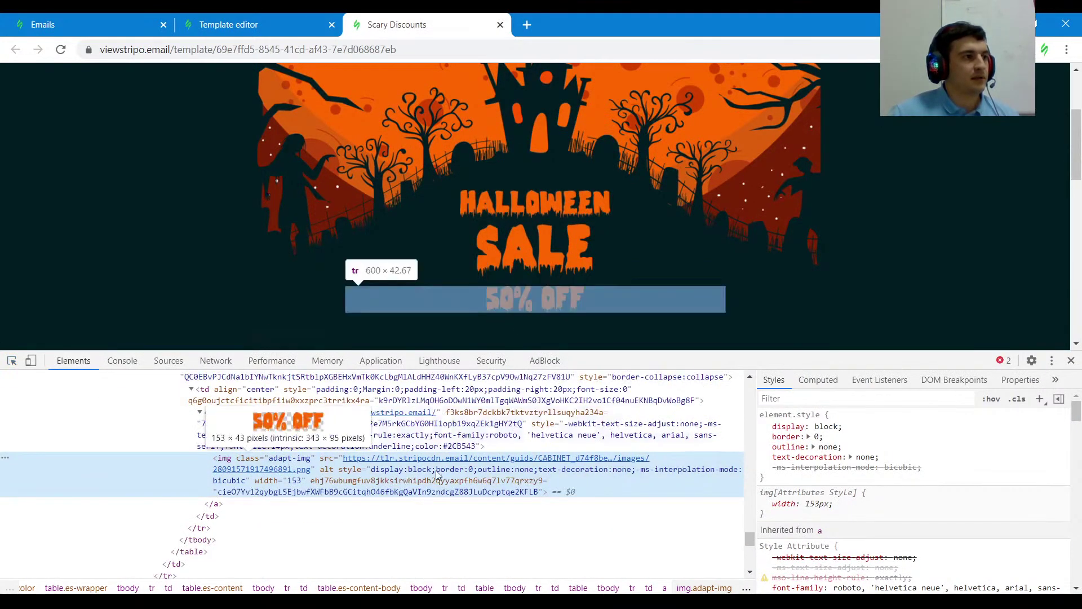
key("ctrl+shift+Tab")
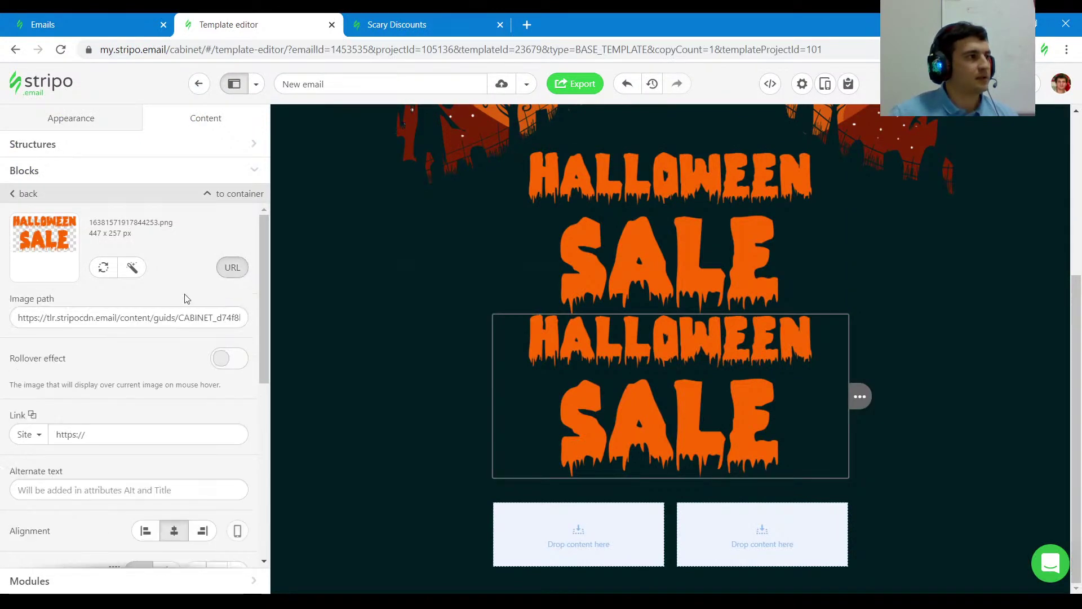
triple_click(145, 319)
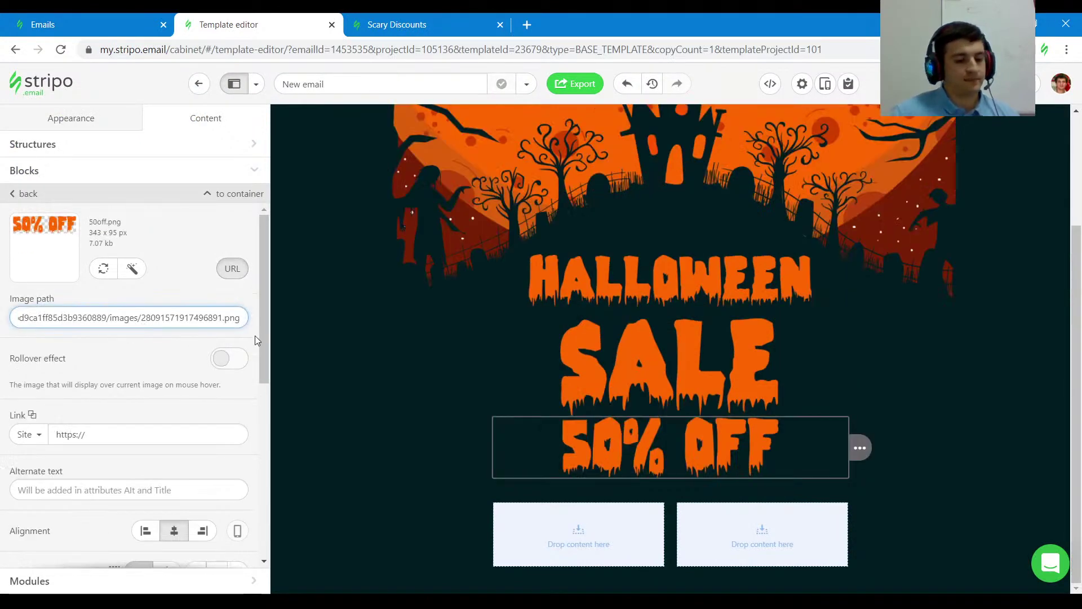
Step: Inspect the HALLOWEEN SALE image in the sample email to check its width
left_click(397, 24)
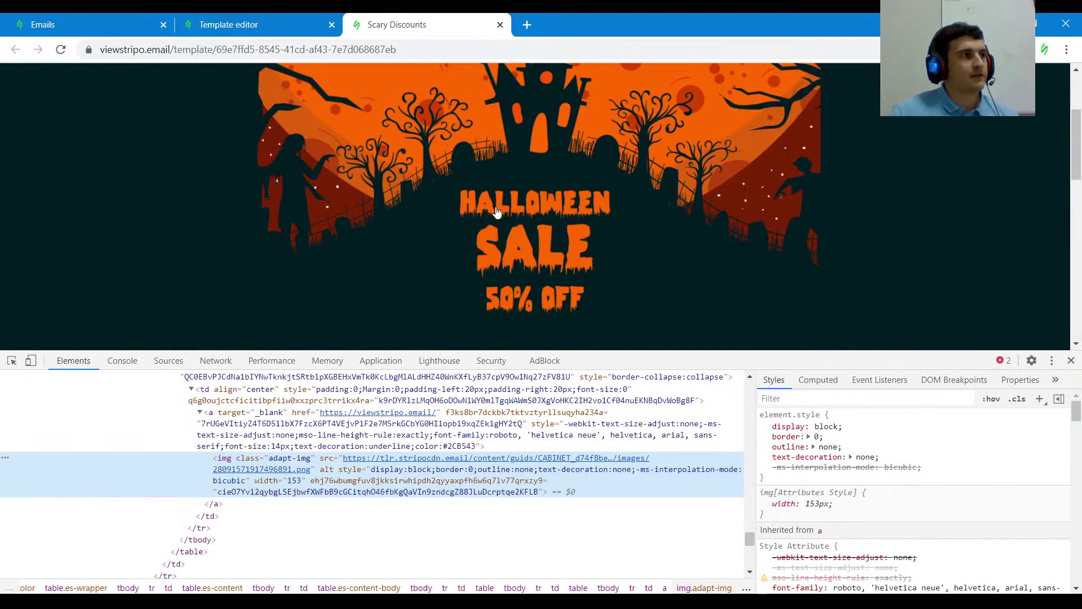
left_click(12, 360)
left_click(547, 224)
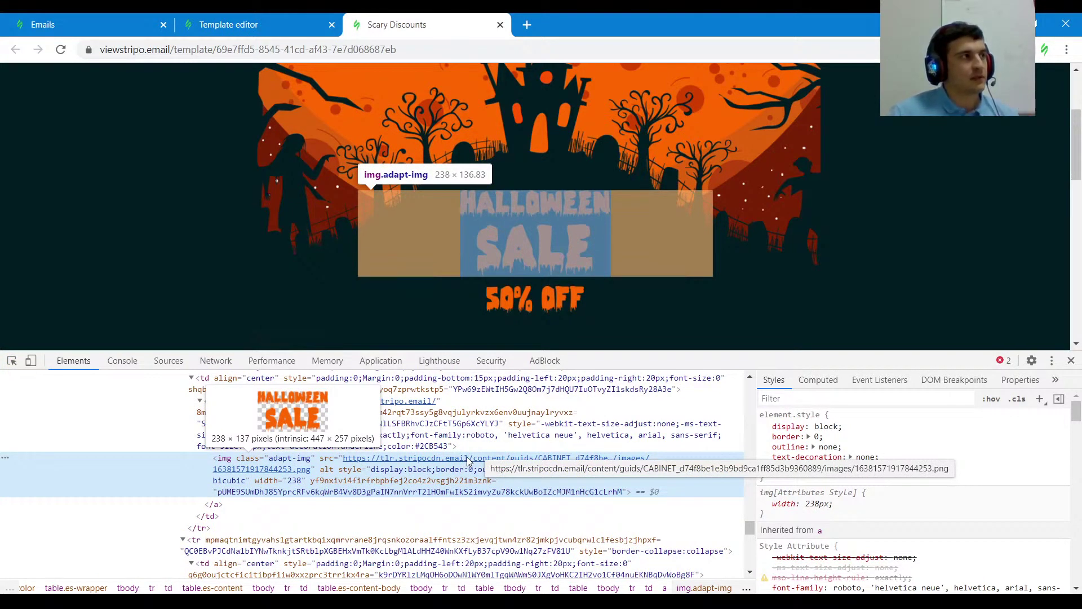
Step: Try a width of 238 for the 50% OFF image in the template
left_click(236, 26)
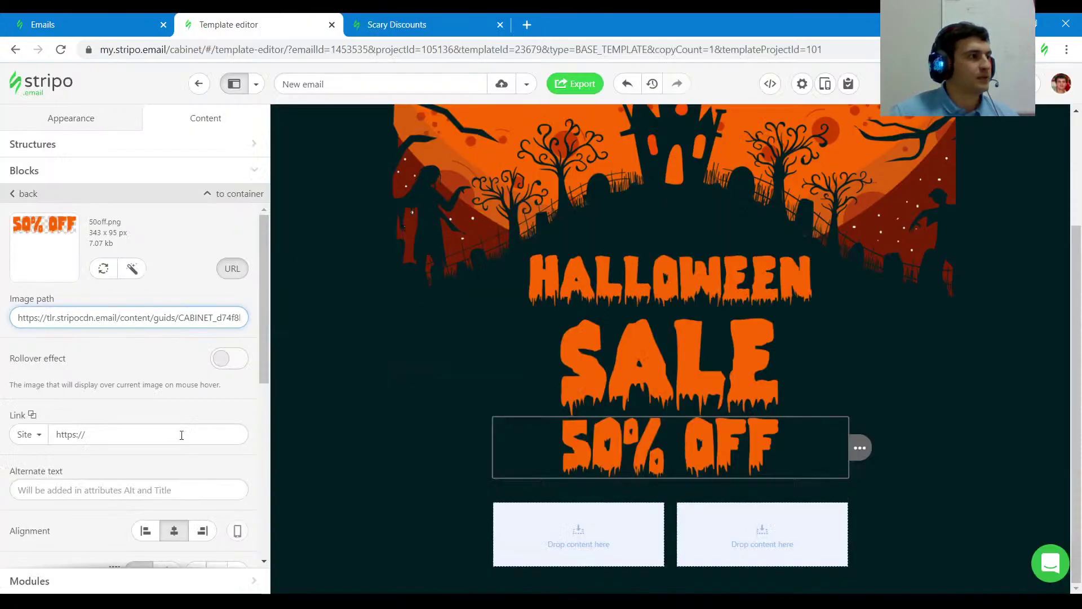
scroll(181, 435, "down", 4)
double_click(218, 360)
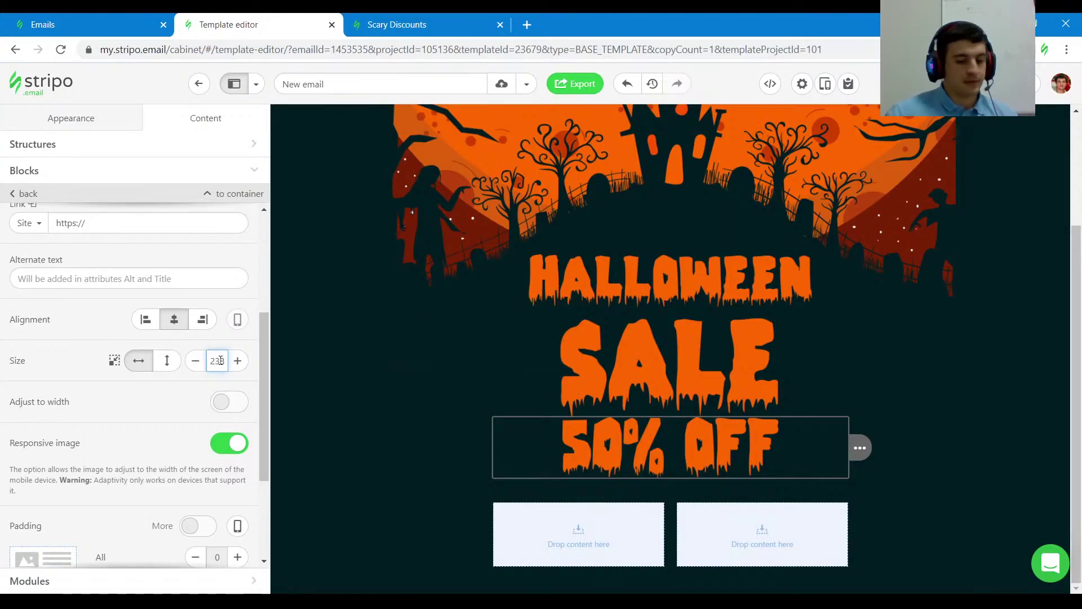
type("238")
Step: Check the 50% OFF image's width in the sample, set the template's copy to 153 and the HALLOWEEN SALE image to 238
left_click(456, 18)
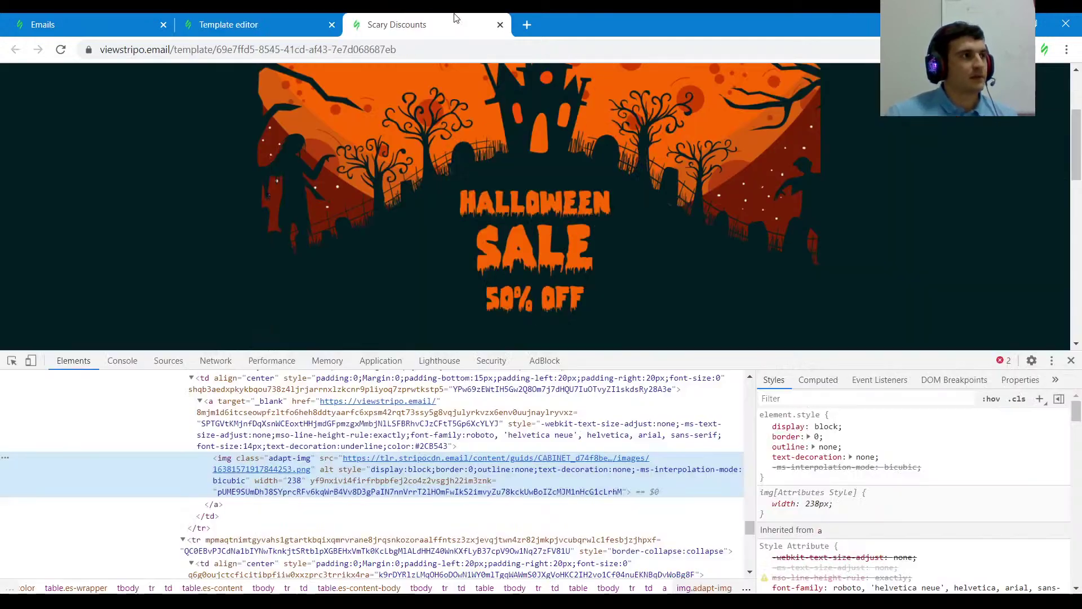
key("ctrl+shift+c")
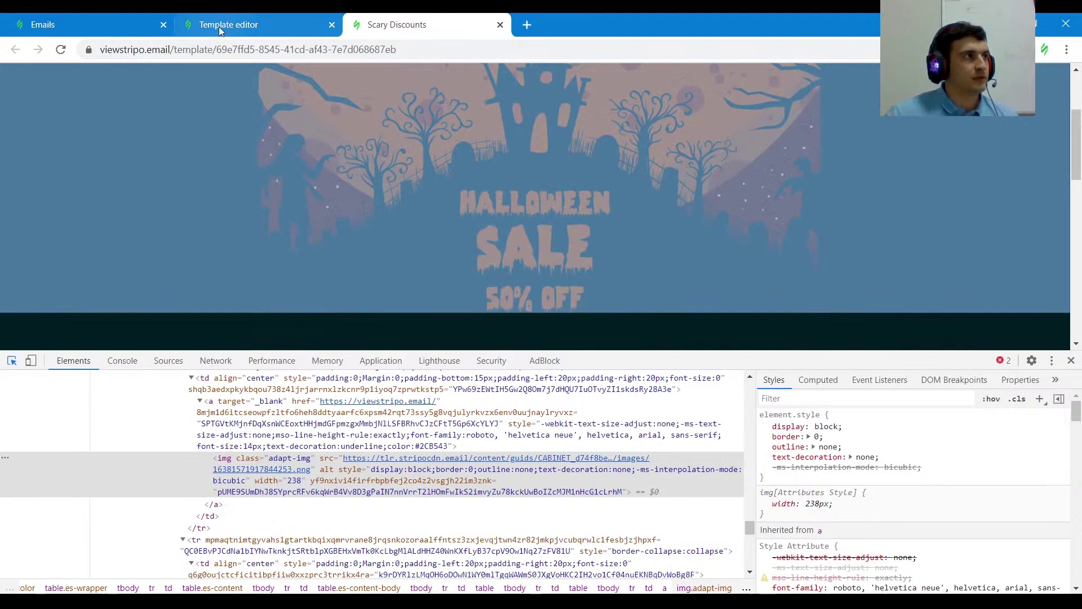
left_click(237, 25)
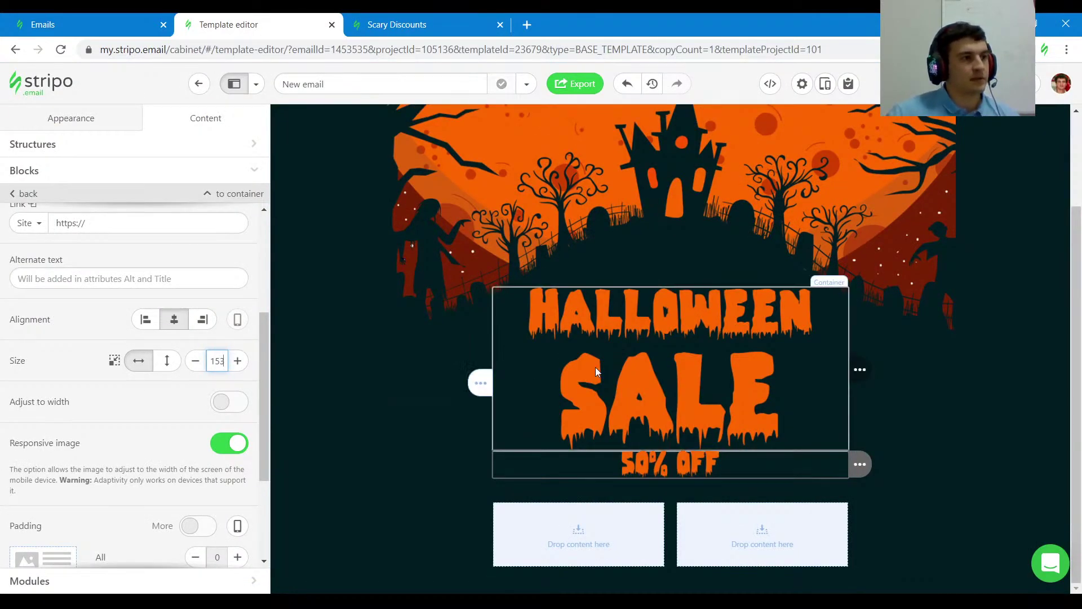
left_click(595, 367)
scroll(191, 415, "down", 5)
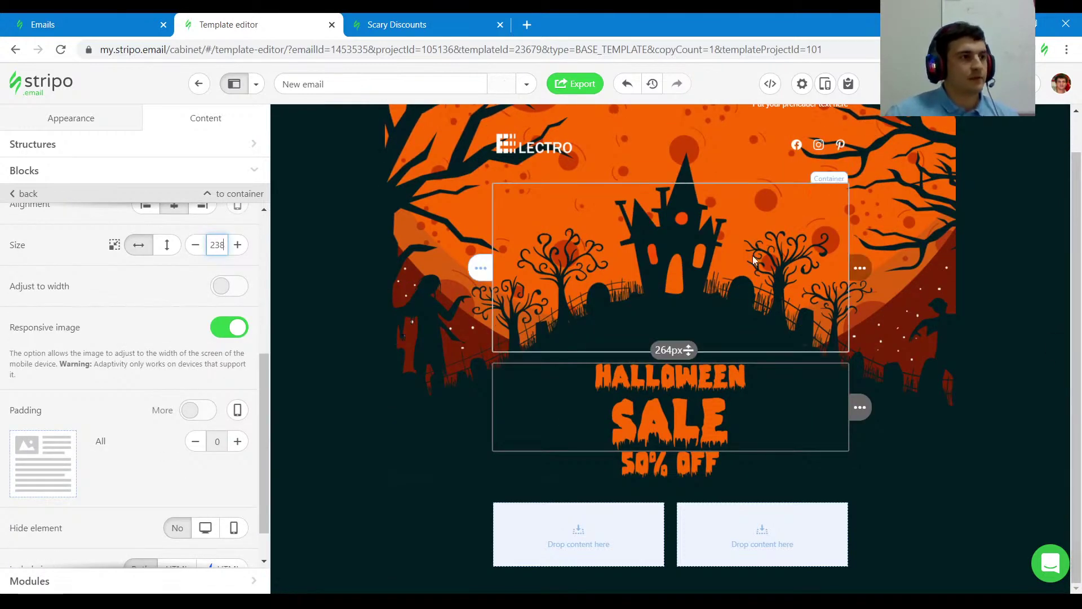
Step: Check the HALLOWEEN SALE image's padding in the sample and set its bottom padding to 15 using individual side paddings
left_click(427, 28)
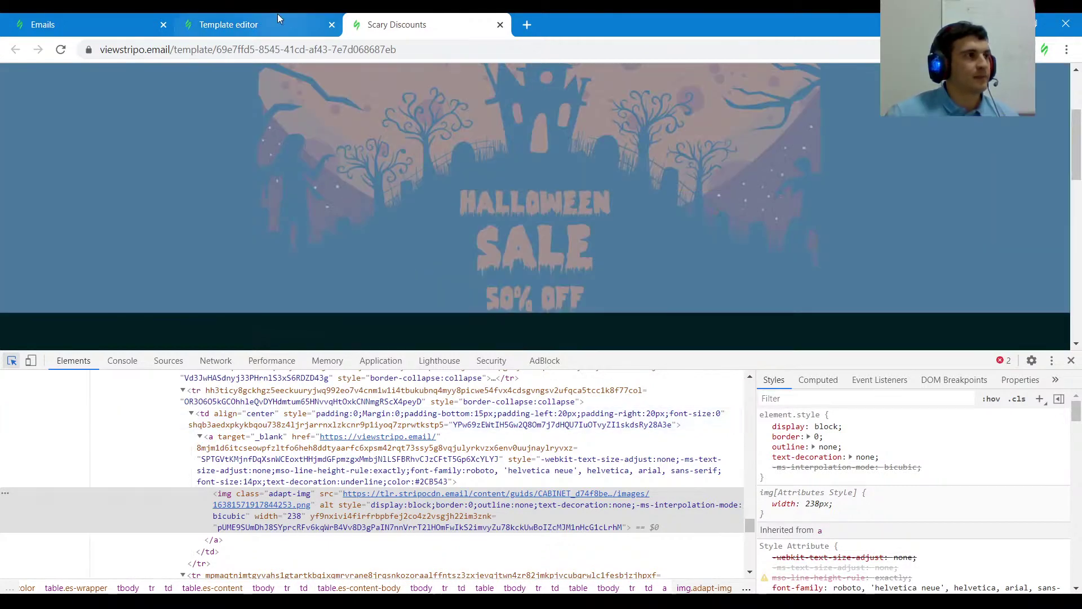
left_click(276, 23)
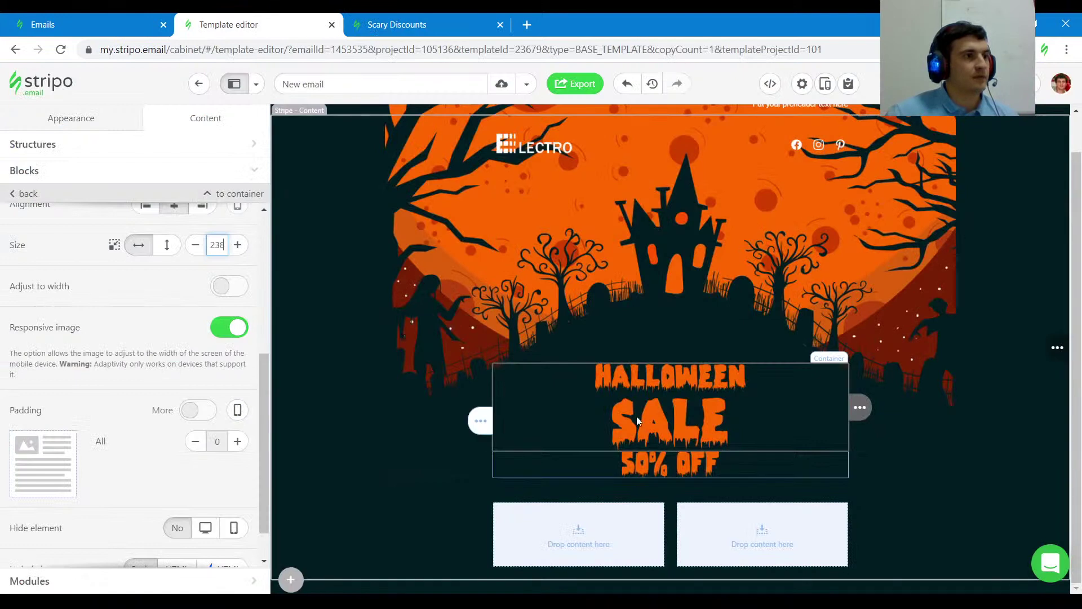
left_click(196, 413)
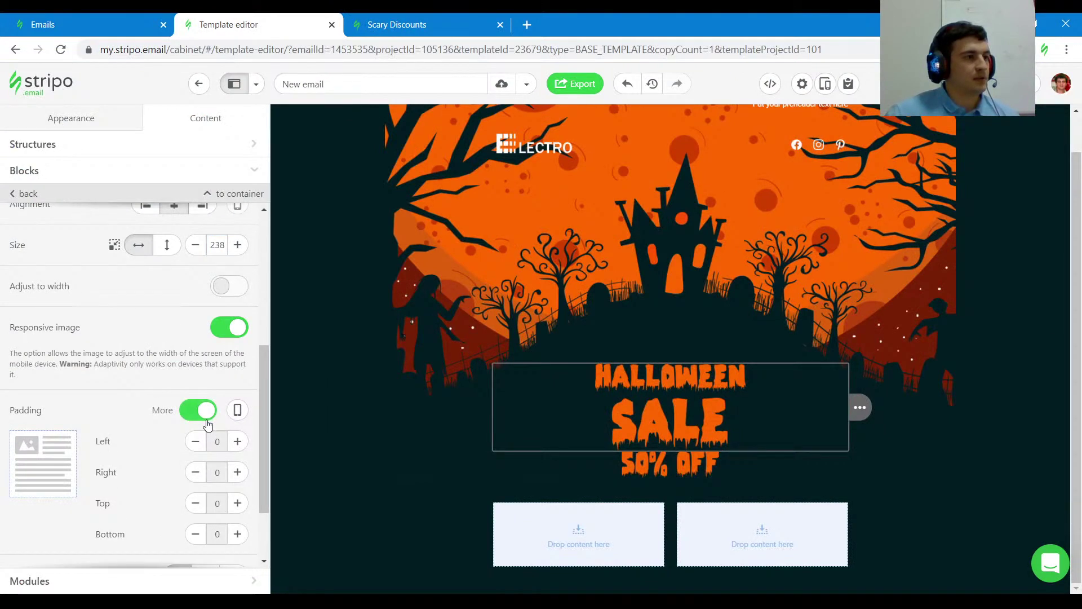
scroll(205, 415, "down", 1)
left_click(237, 463)
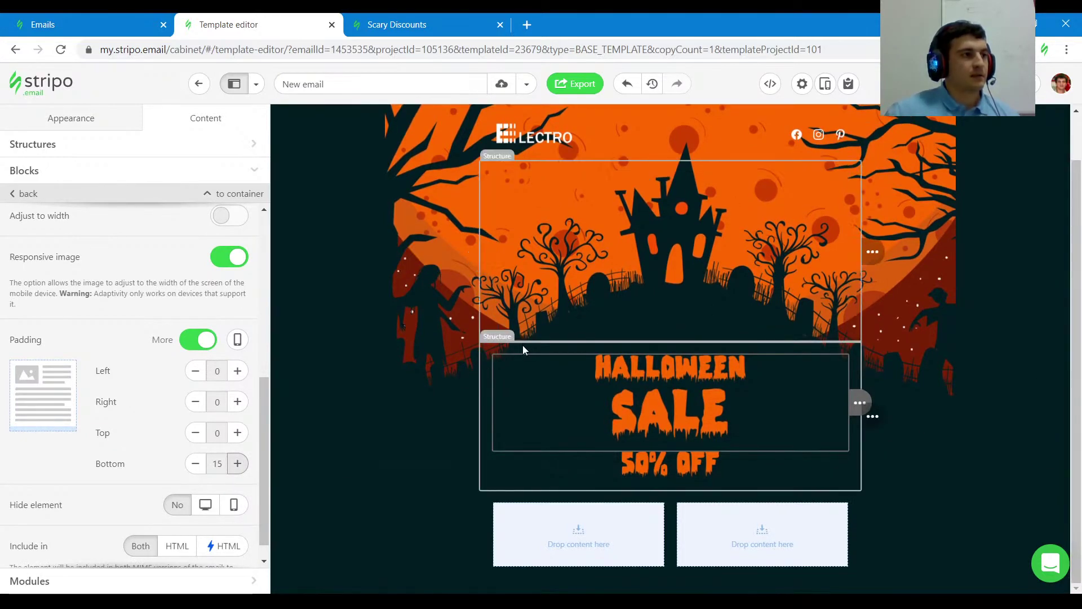
Step: Compare the spacing above the heading with the sample and set the heading structure's top padding to 0 using individual side paddings
left_click(396, 24)
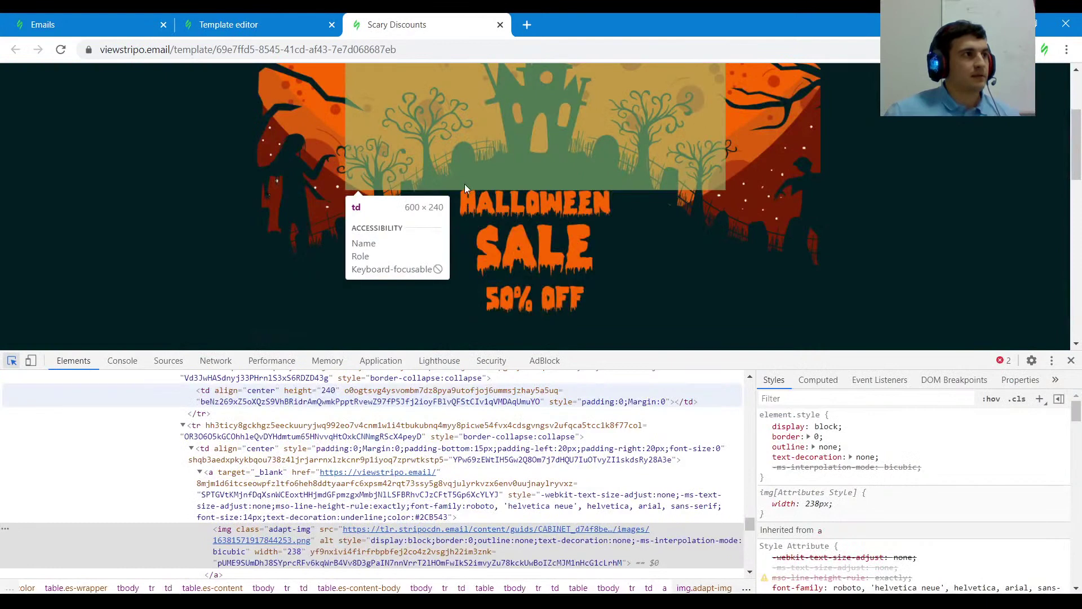
left_click(290, 25)
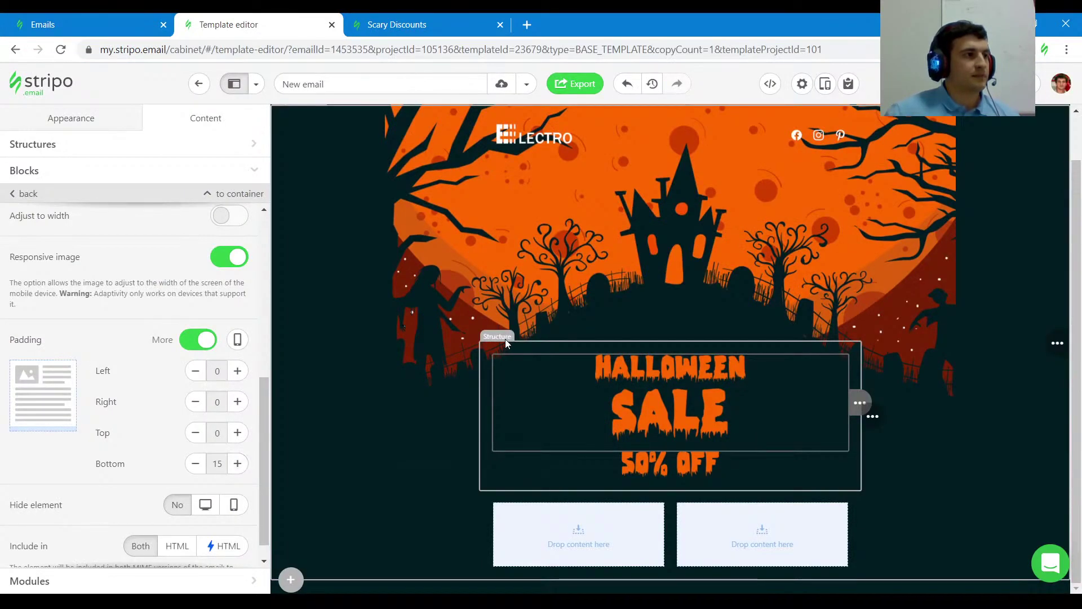
left_click(505, 339)
scroll(191, 450, "down", 1)
scroll(192, 449, "down", 1)
left_click(195, 339)
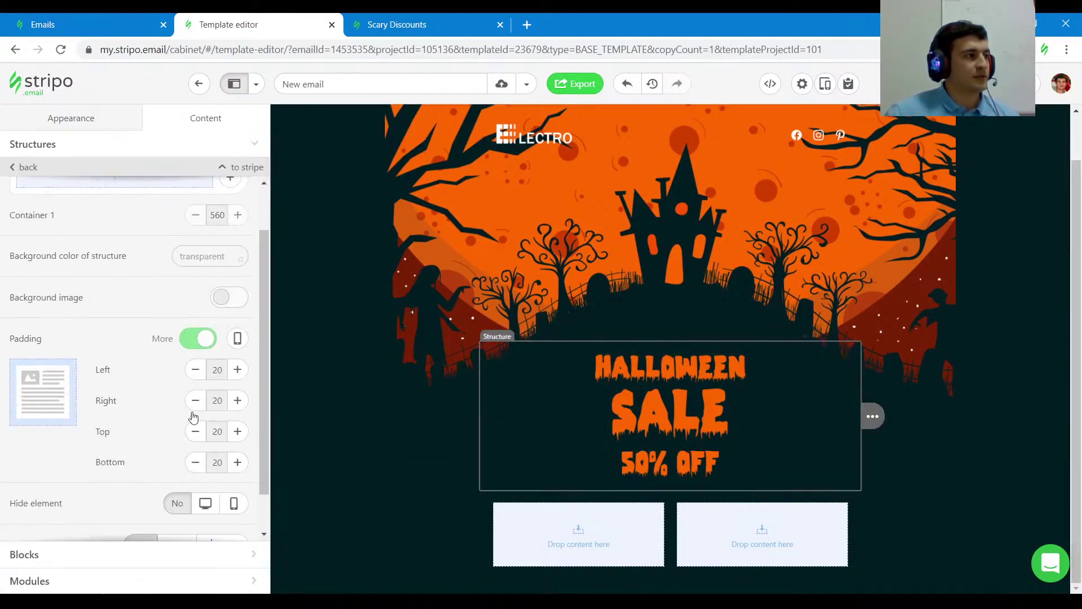
left_click(193, 431)
left_click(193, 432)
left_click(195, 433)
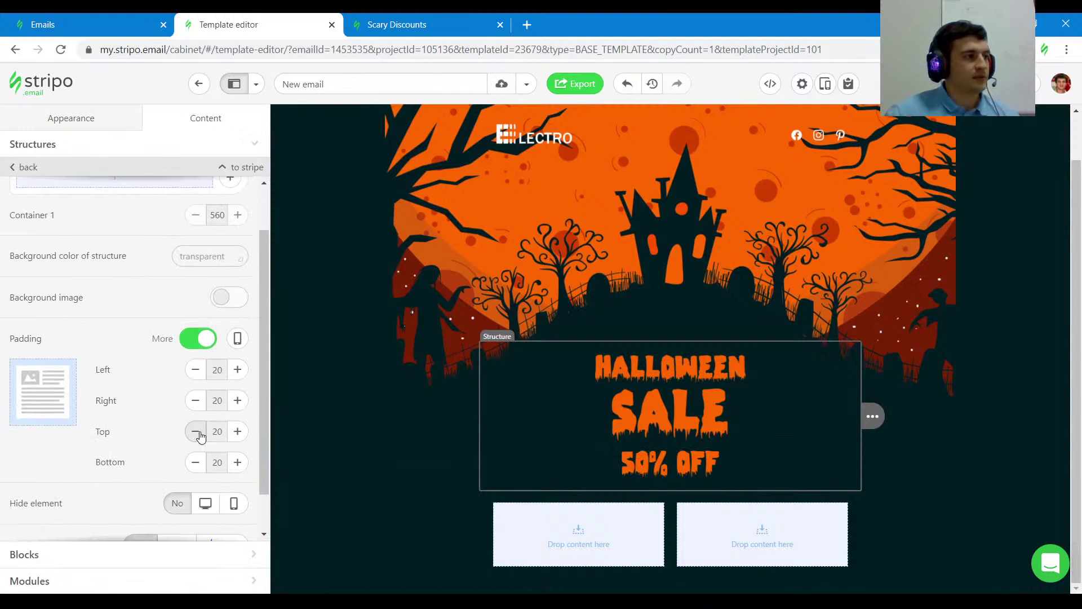
left_click(196, 432)
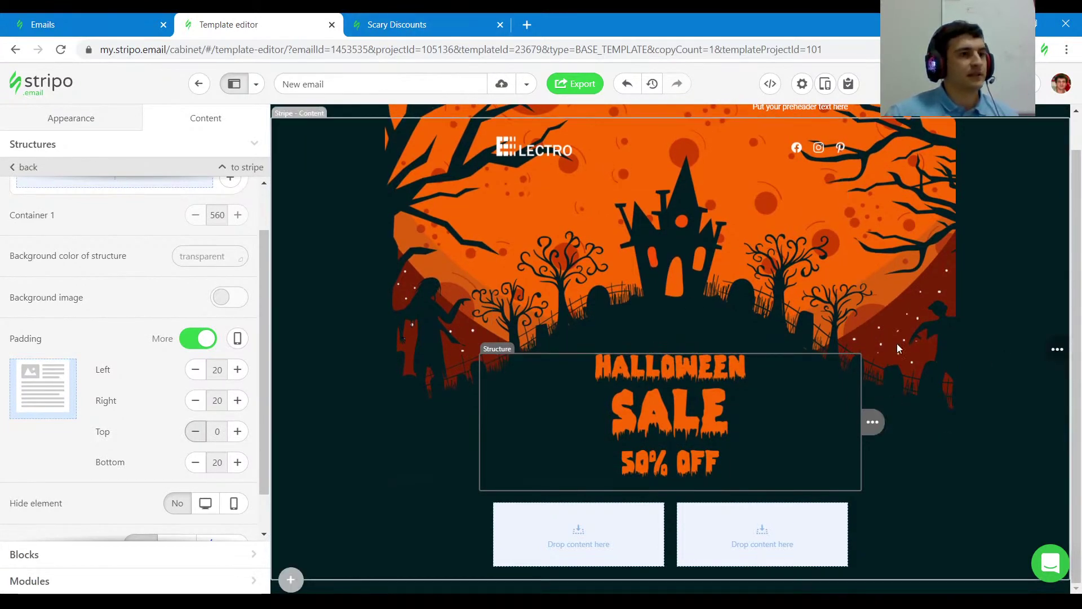
Step: Examine the spacing between the 50% OFF image and the About Sale section in the sample email
left_click(414, 26)
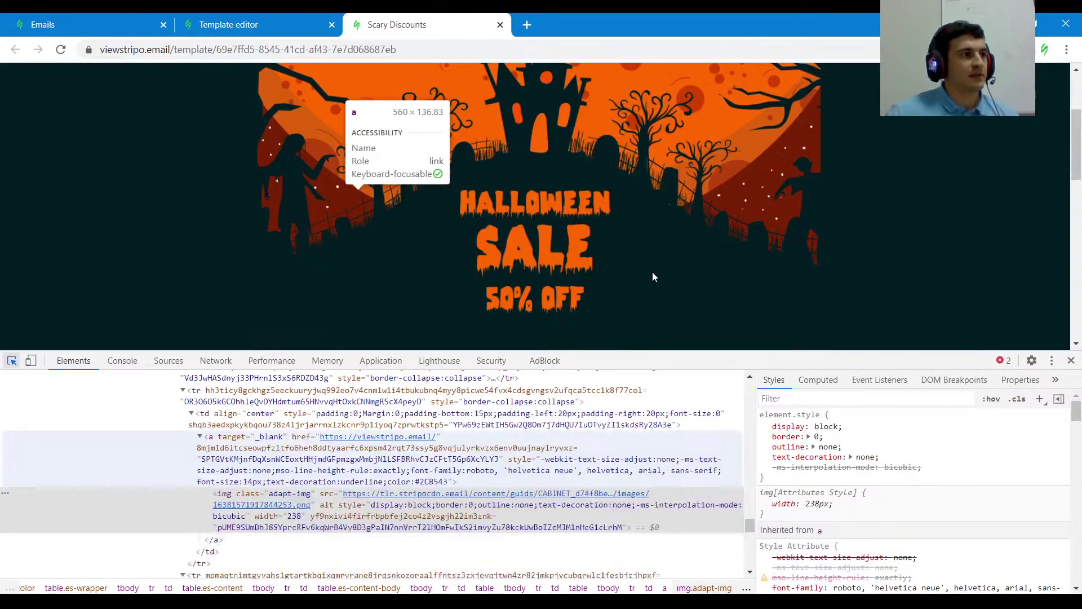
scroll(563, 262, "down", 2)
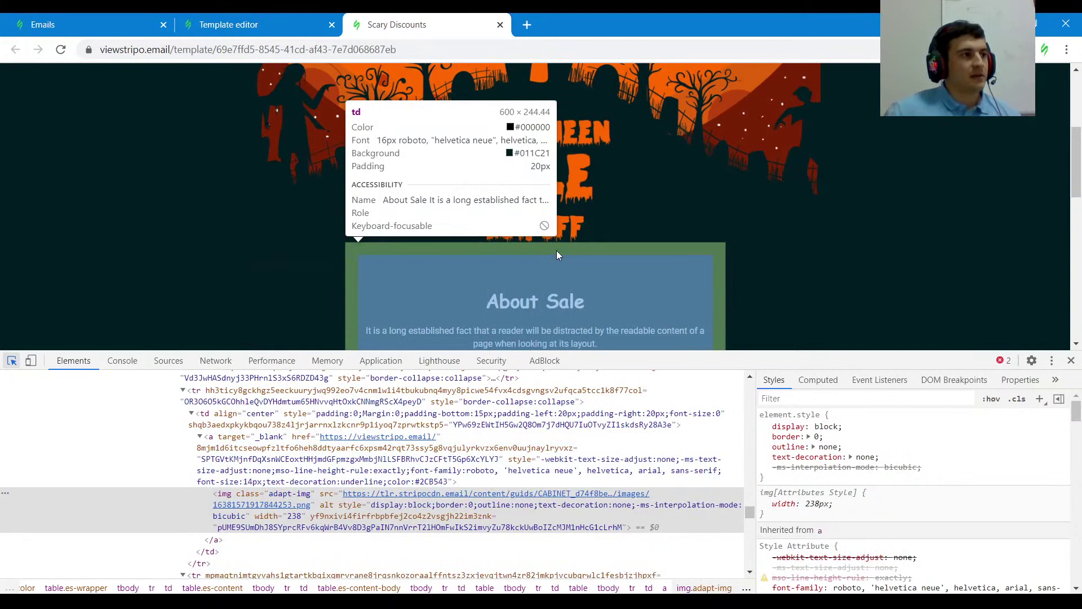
left_click_drag(830, 366, 810, 428)
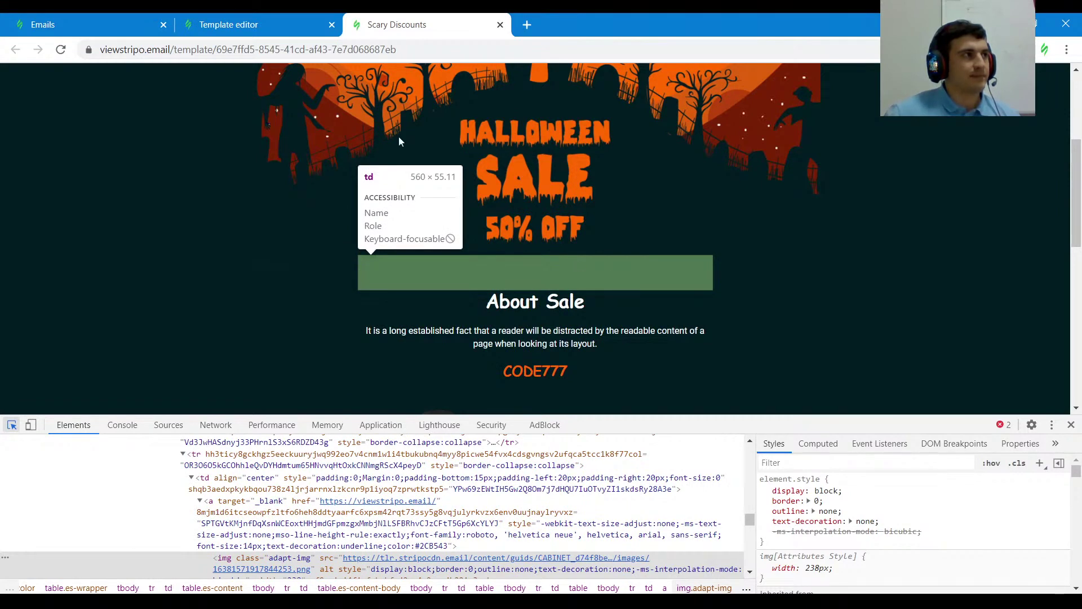
Step: In the template editor, reduce the empty structure under the heading images to one container and add a Spacer block to it
left_click(265, 24)
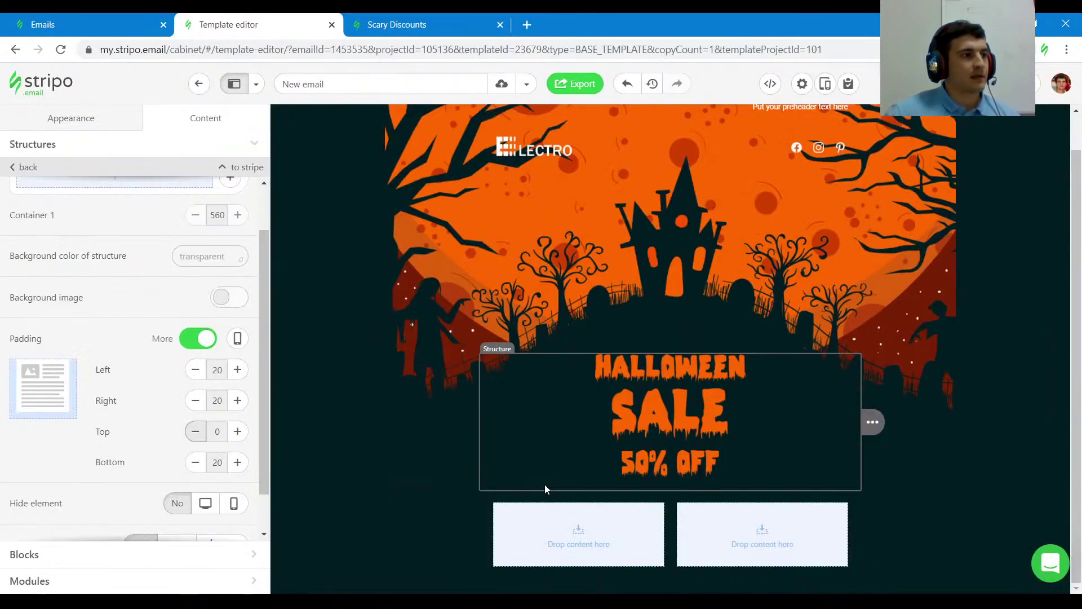
left_click(671, 506)
left_click(64, 304)
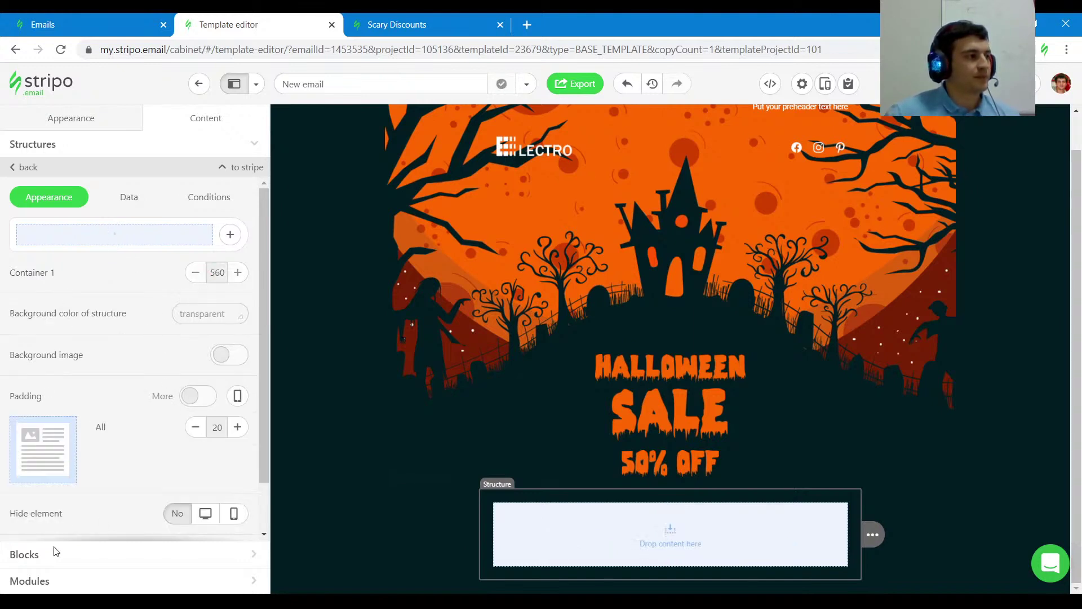
left_click(16, 558)
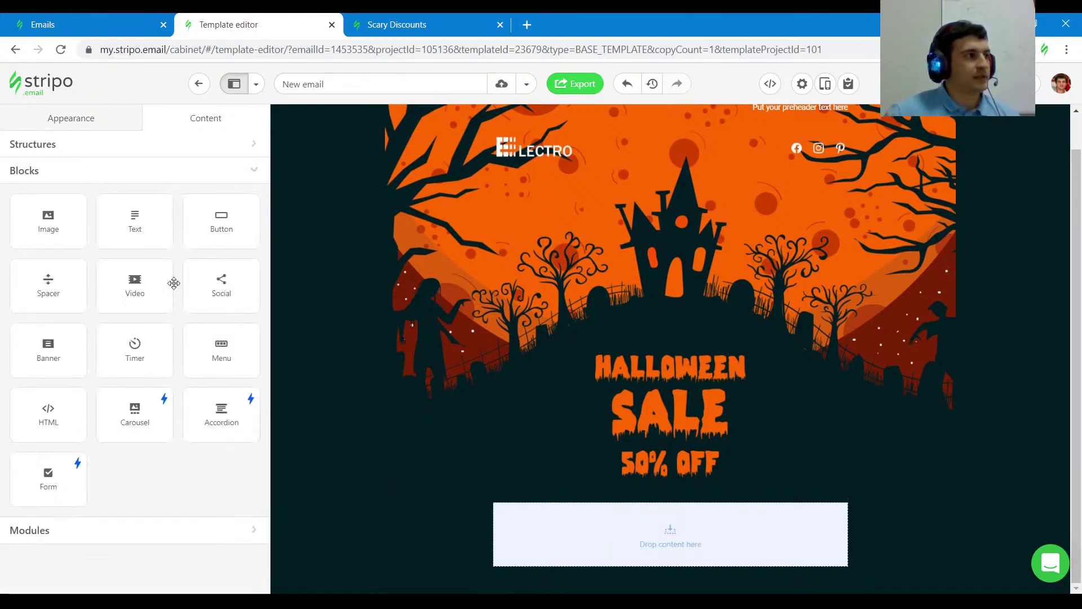
left_click_drag(45, 282, 671, 502)
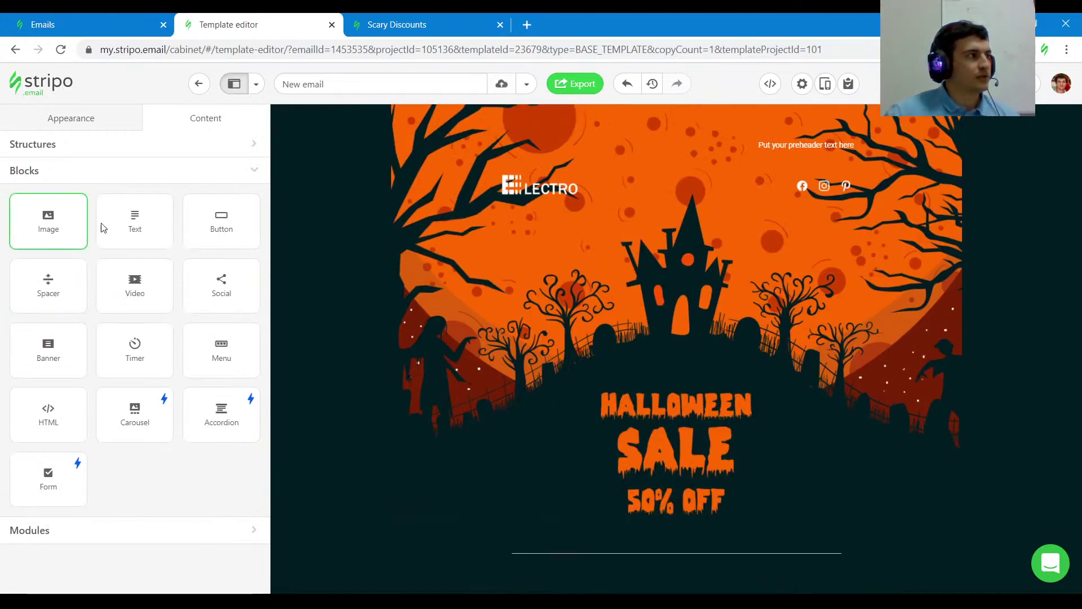
Step: Add a new stripe with a one-column structure below the spacer and duplicate that structure
left_click(291, 578)
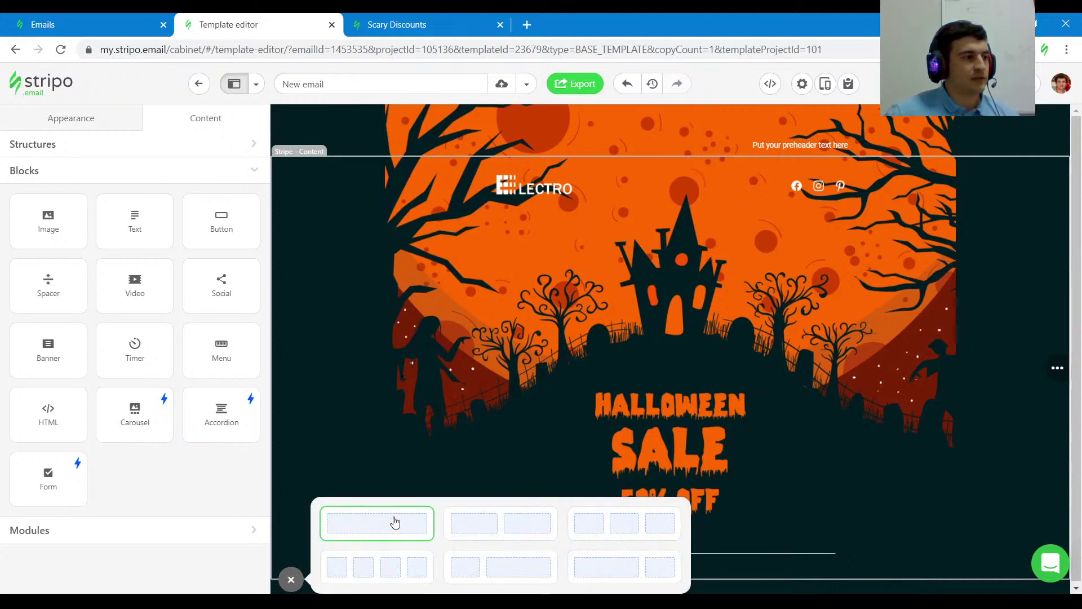
left_click(396, 522)
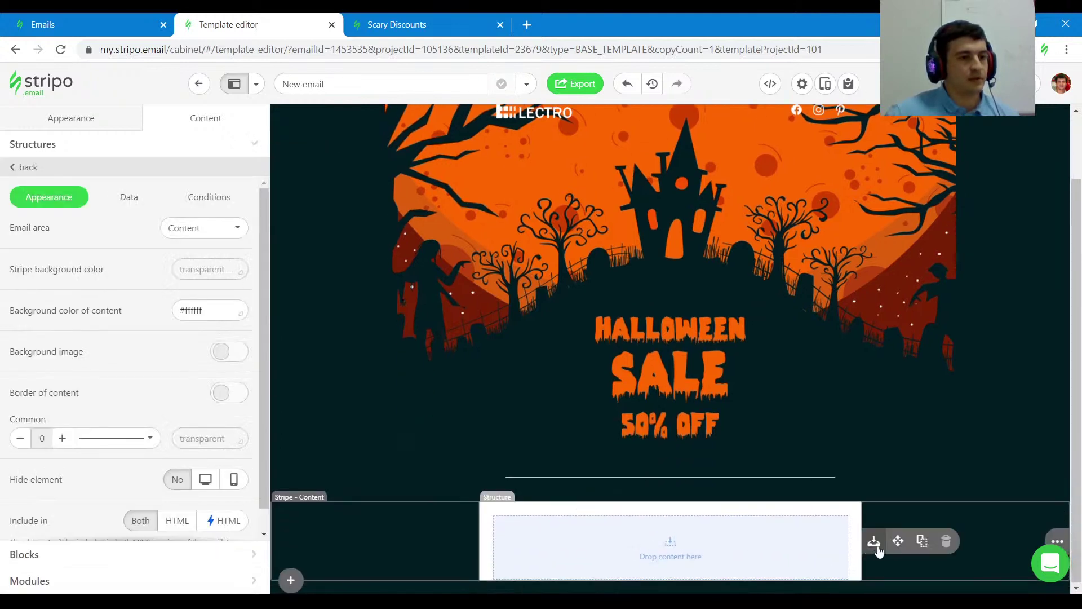
left_click(920, 542)
scroll(563, 459, "down", 1)
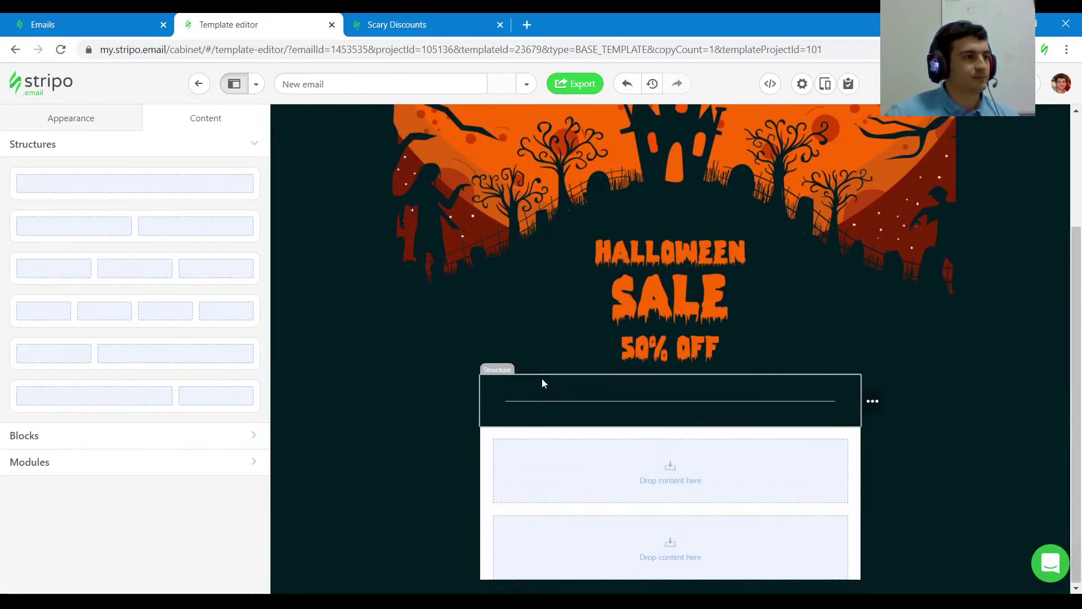
Step: Add a Text block directly below the spacer in the same container
left_click(20, 439)
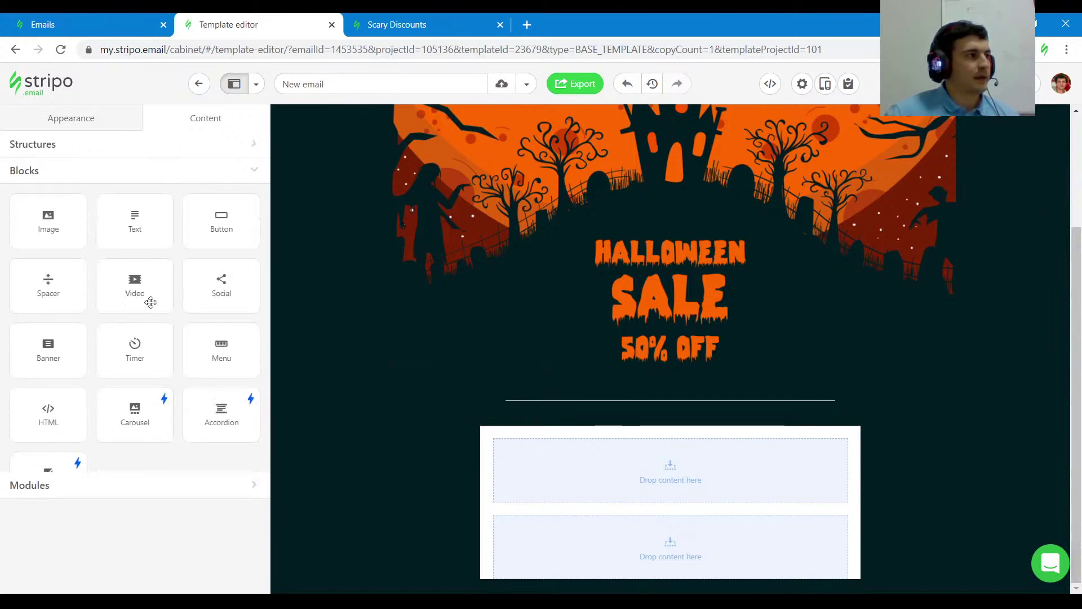
left_click_drag(134, 221, 648, 420)
mouse_move(860, 420)
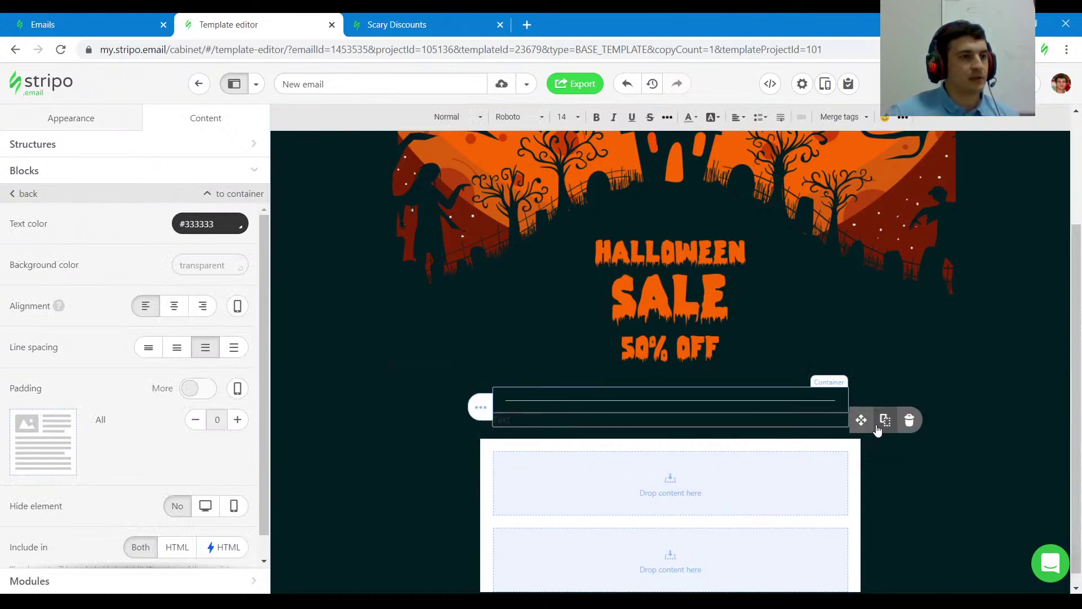
Step: Copy the "About Sale" heading from the sample email and replace the new text block's placeholder with it
left_click(396, 22)
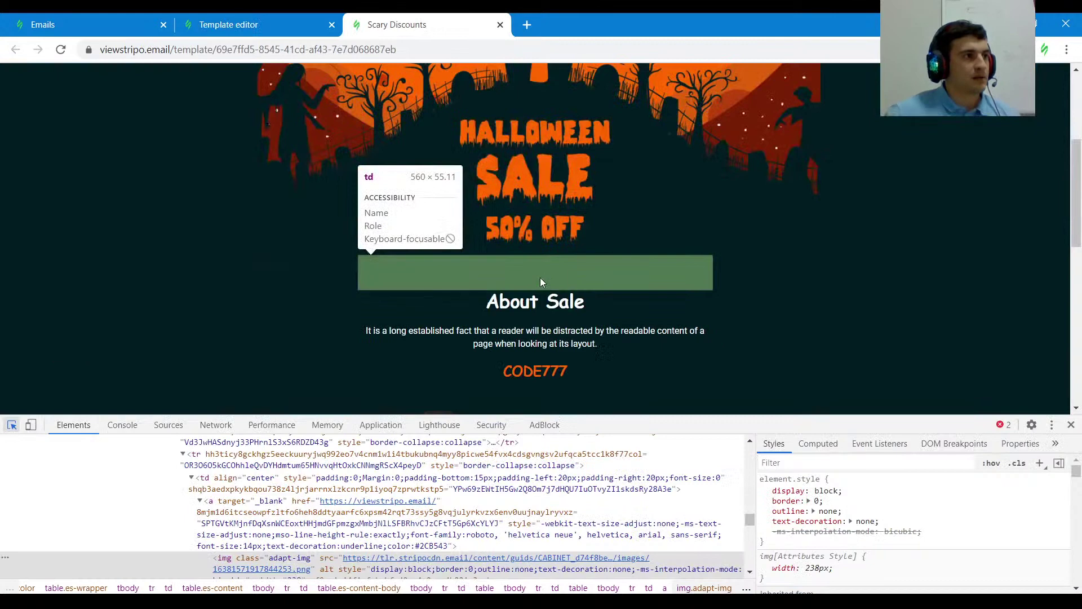
left_click(539, 302)
left_click_drag(586, 302, 483, 305)
key("ctrl+c")
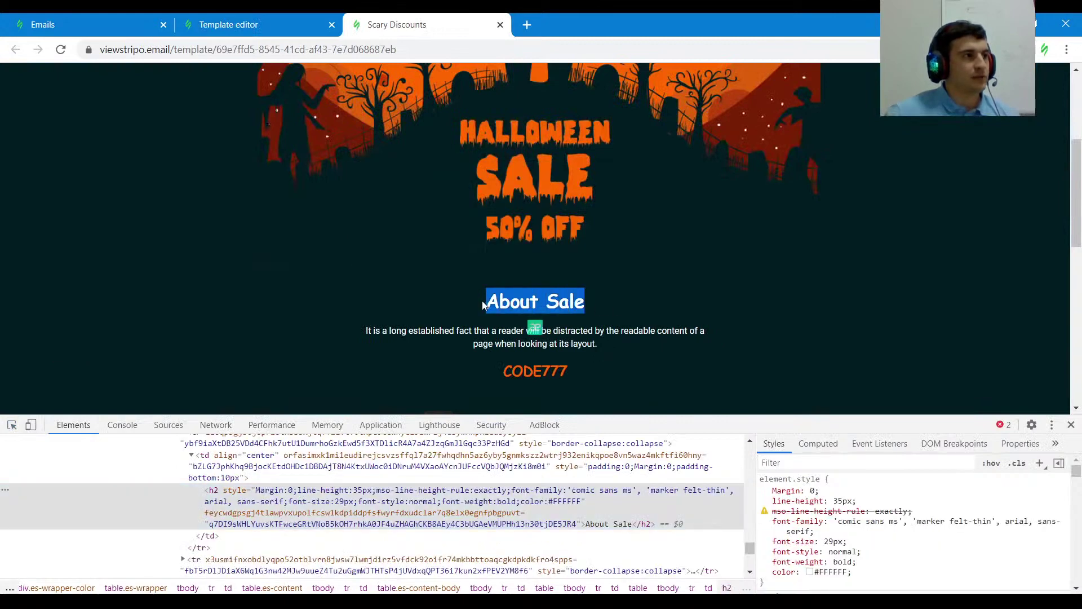
left_click(265, 25)
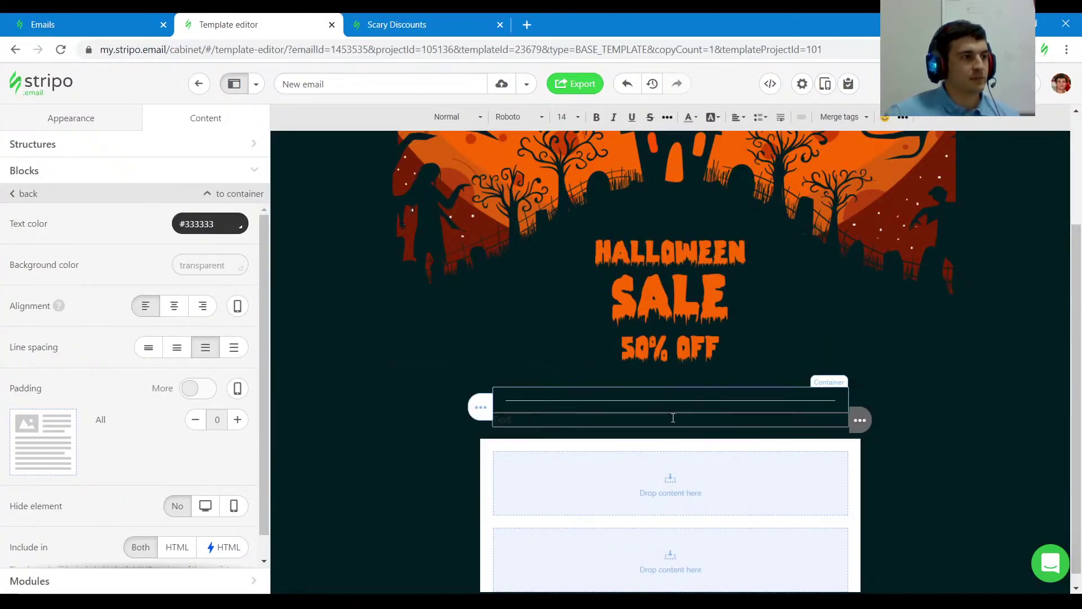
key("ctrl+a")
key("ctrl+v")
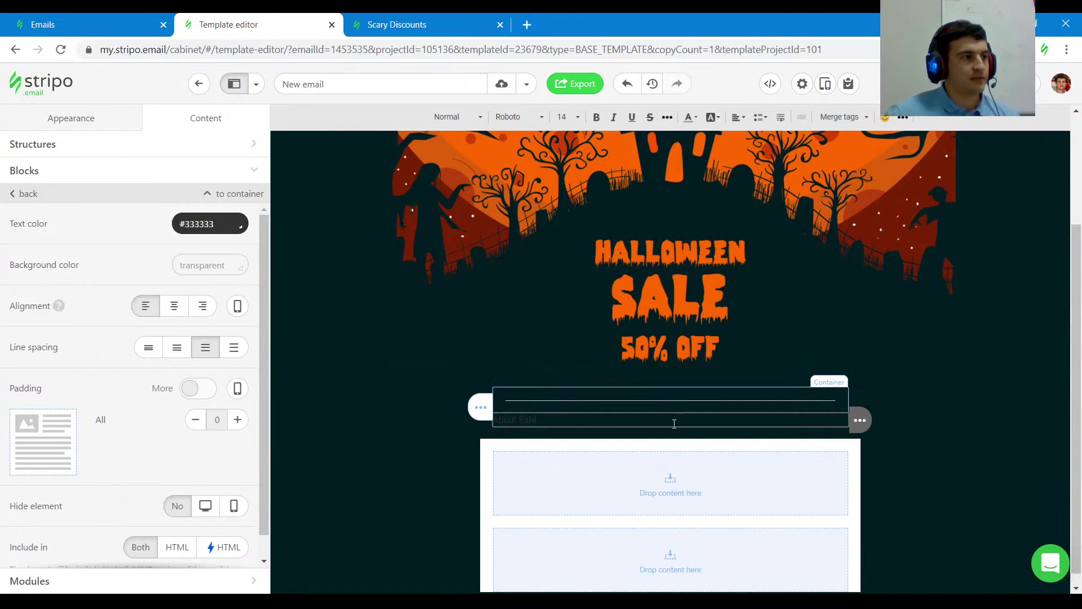
Step: Set the About Sale text's color to white (#ffffff) and center it
key("ctrl+a")
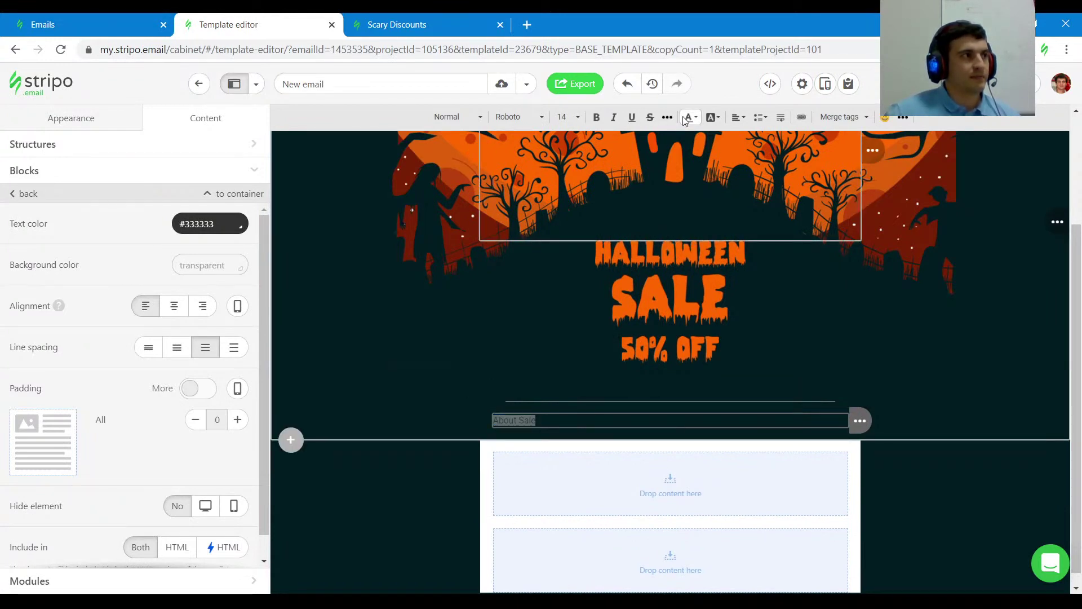
left_click(220, 228)
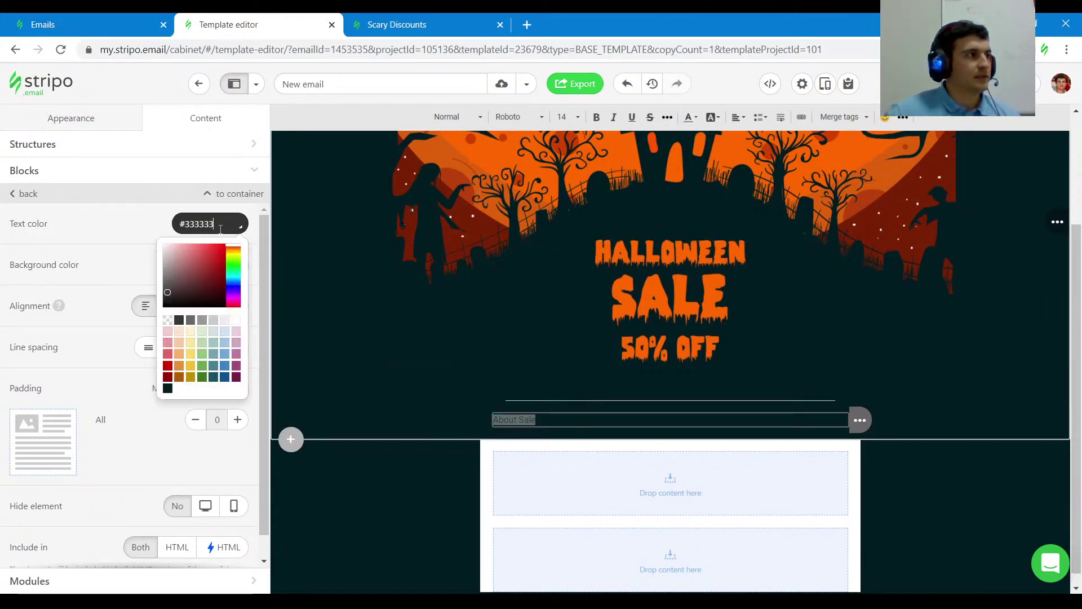
left_click(236, 320)
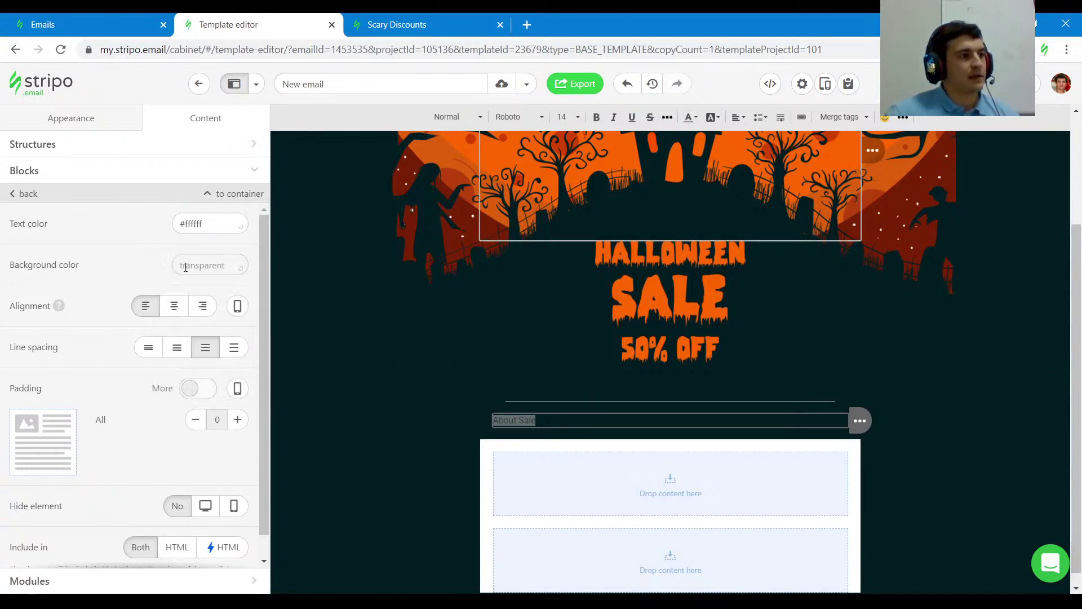
left_click(739, 116)
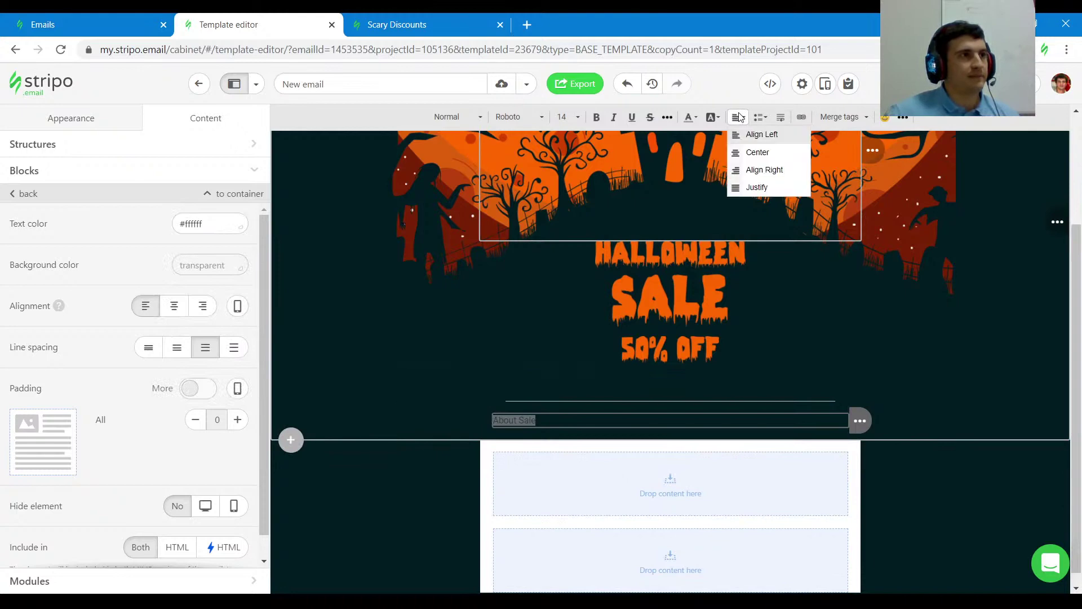
left_click(758, 153)
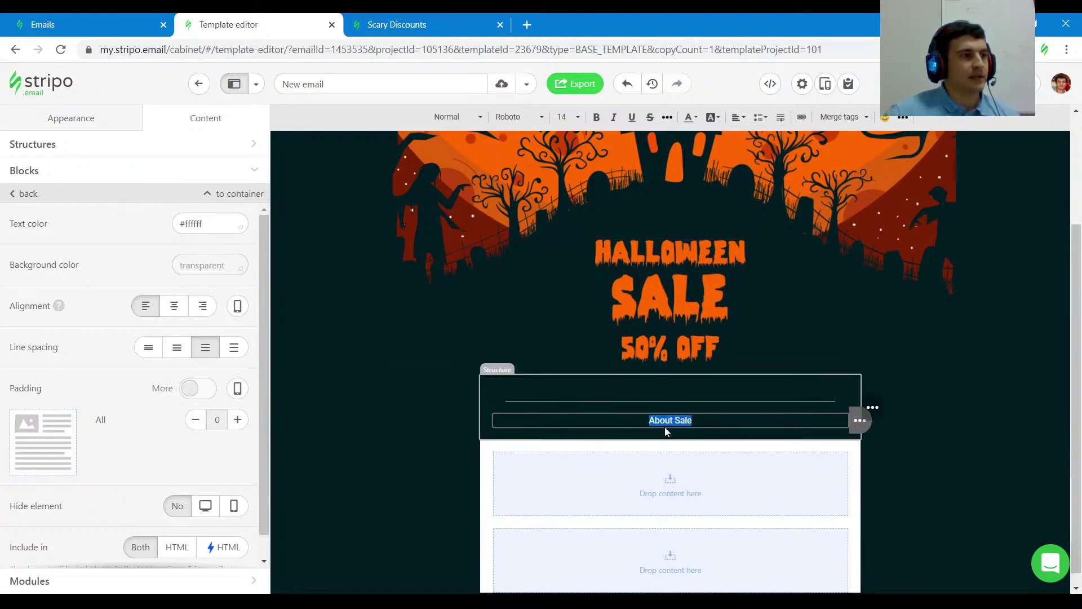
Step: Inspect the About Sale heading's style in the sample email and set the template's Heading H2 size to 29
left_click(395, 22)
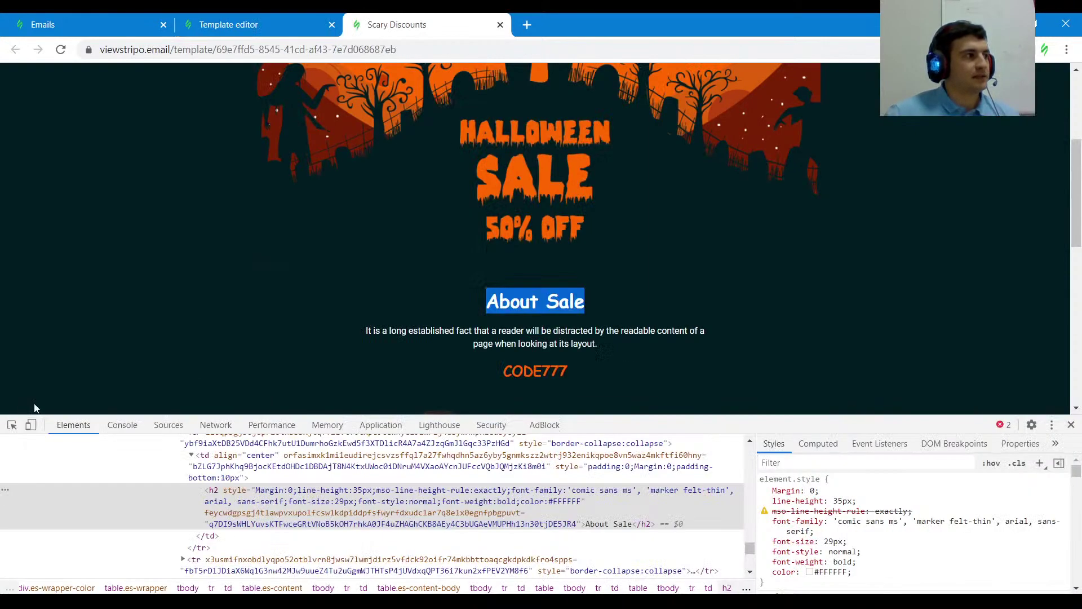
left_click(11, 425)
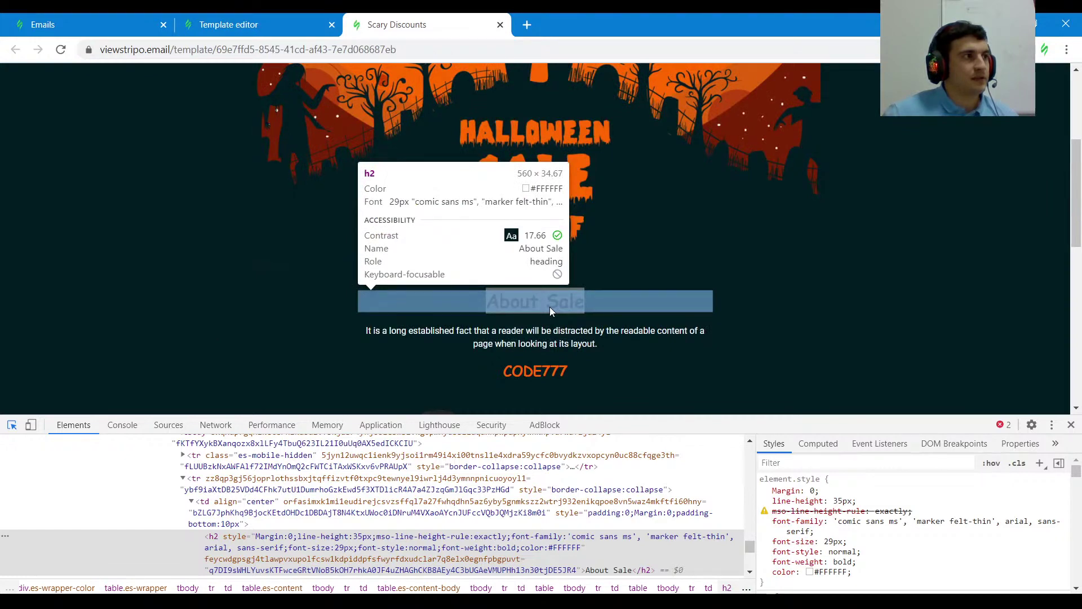
left_click(229, 24)
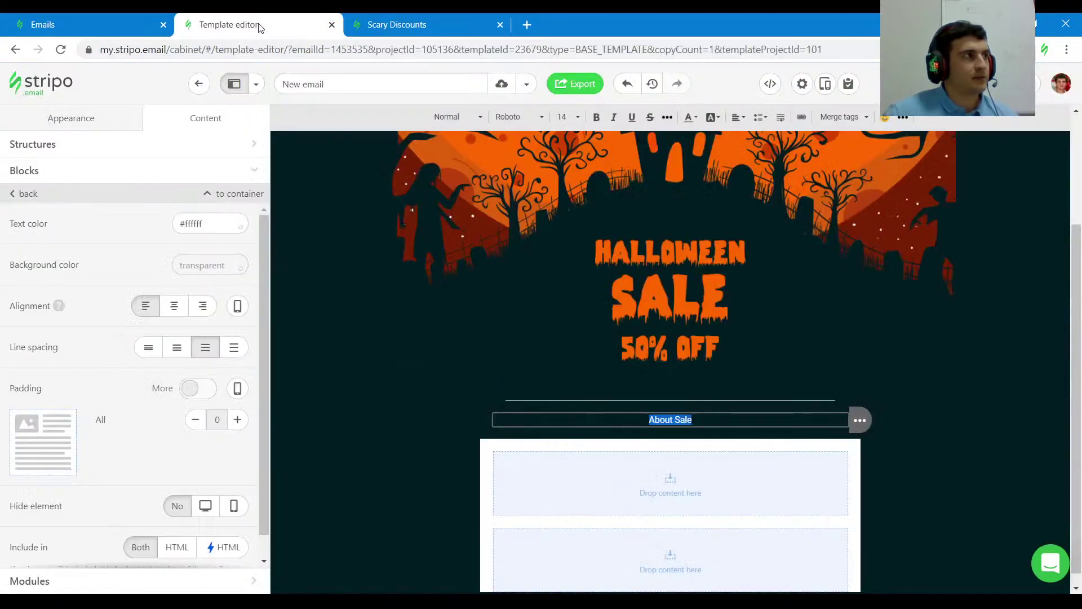
left_click(69, 117)
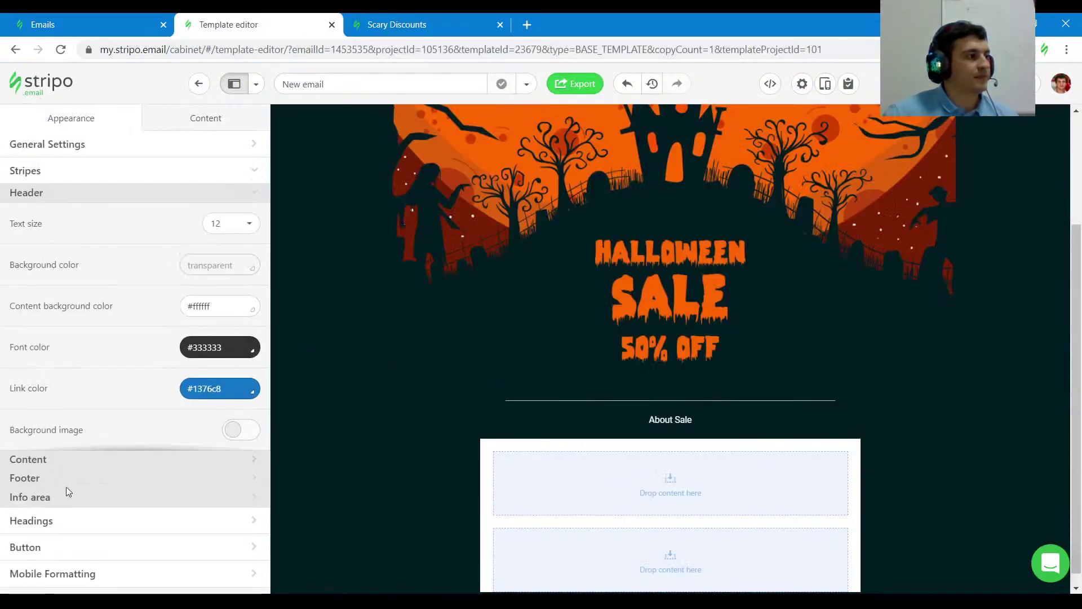
left_click(44, 522)
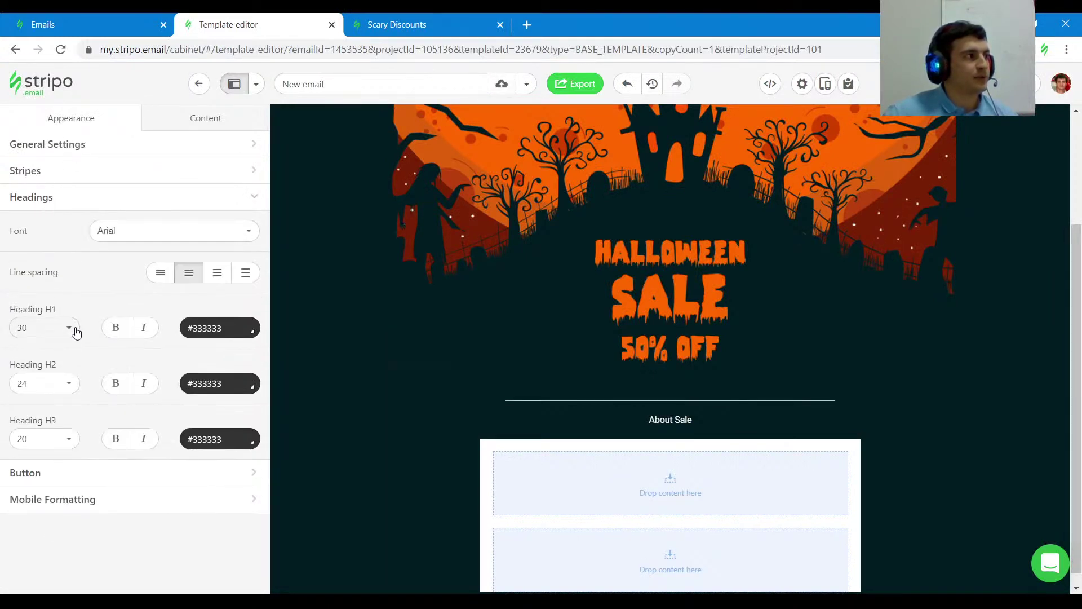
left_click(66, 388)
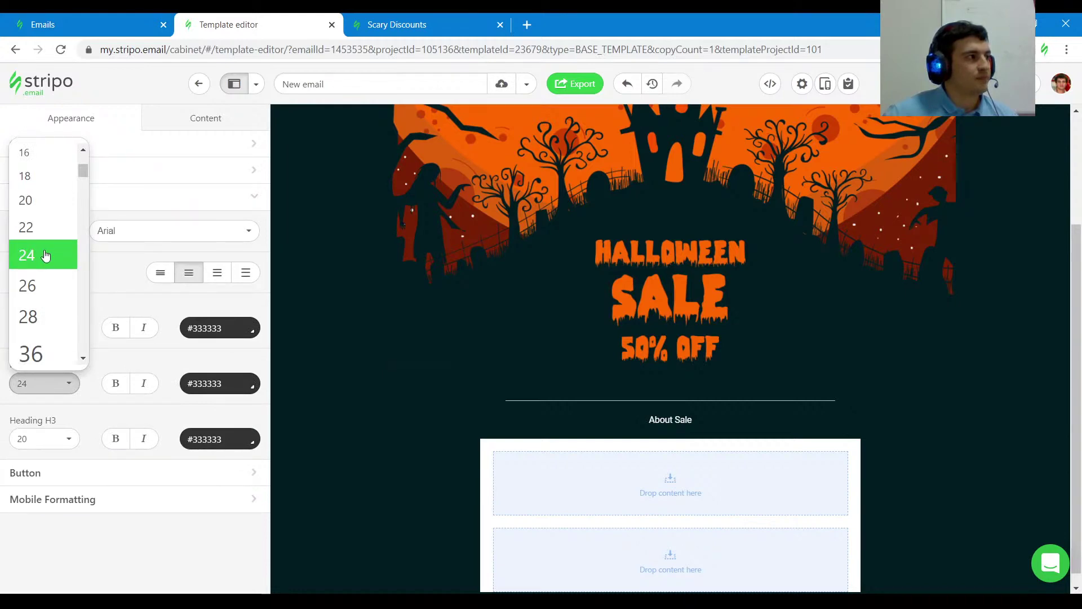
left_click(386, 26)
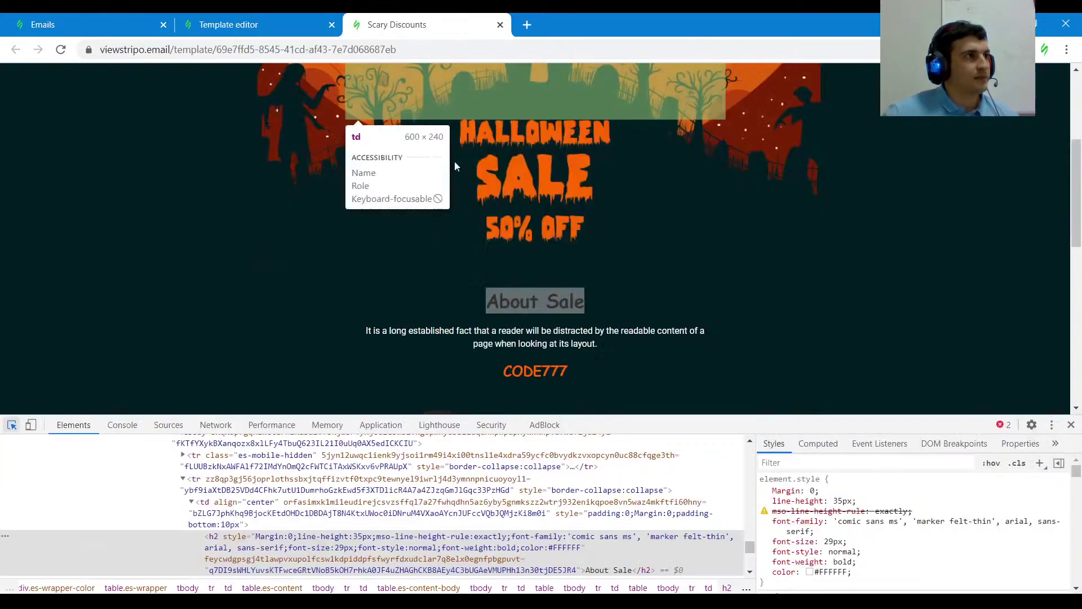
left_click(275, 17)
scroll(55, 296, "down", 3)
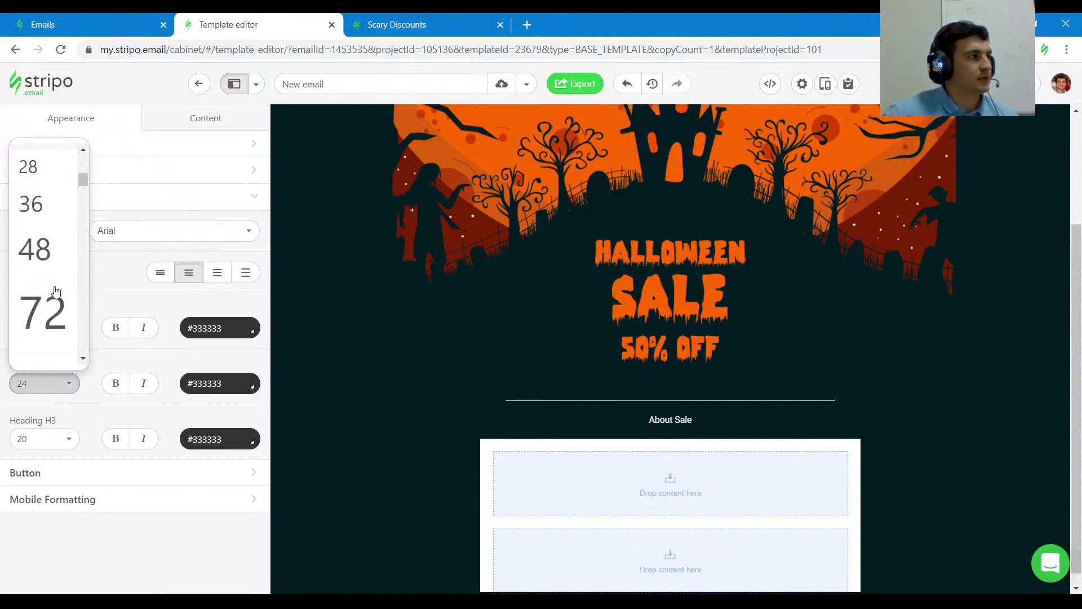
scroll(55, 293, "up", 6)
scroll(54, 291, "down", 3)
scroll(55, 291, "down", 3)
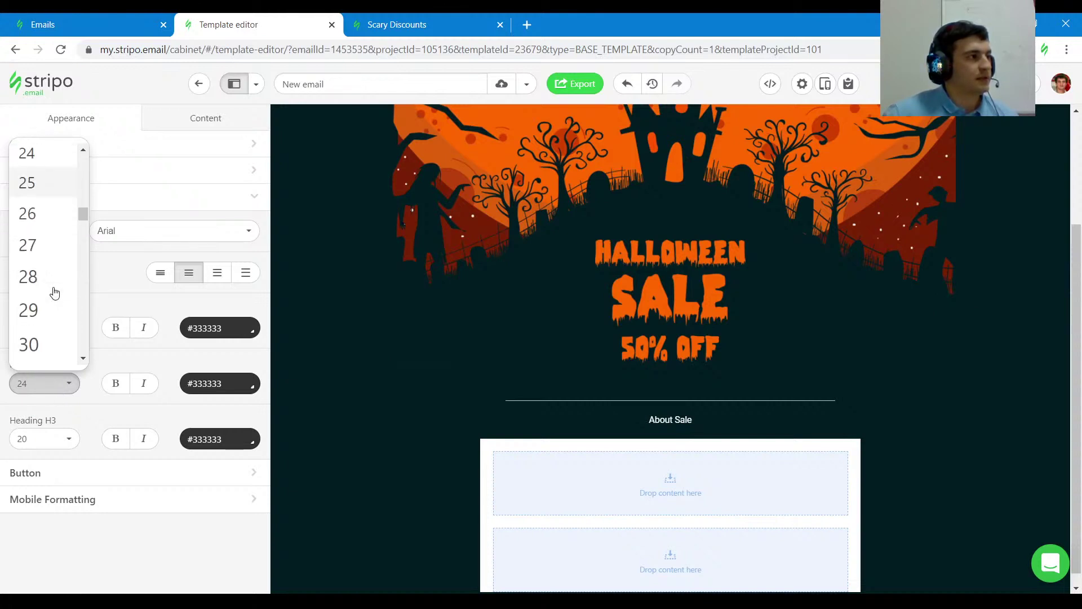
left_click(45, 286)
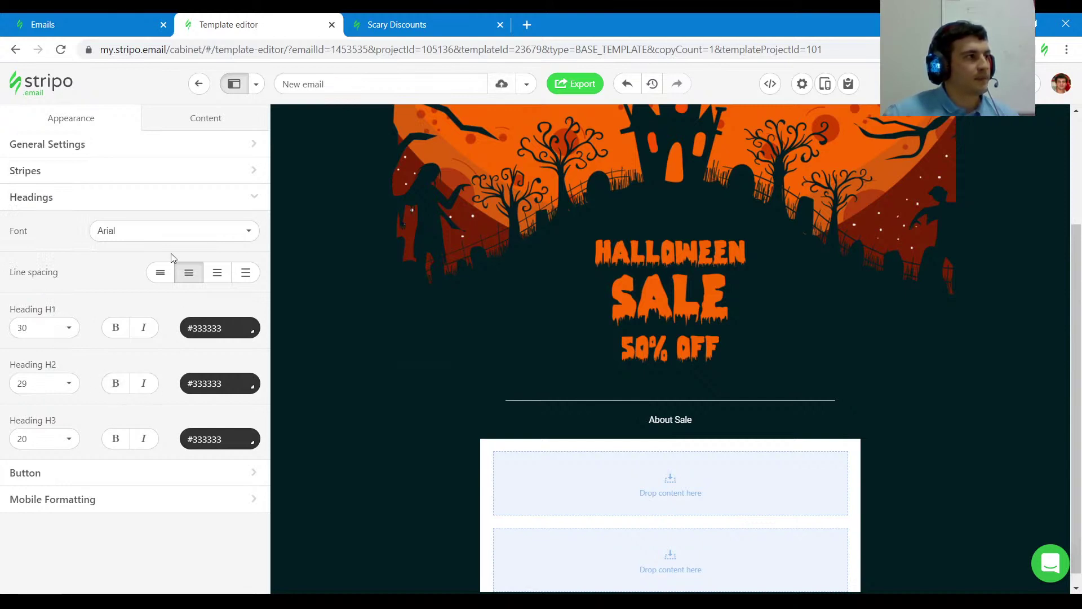
Step: Look through the available heading fonts for the Comic Sans MS font used by the sample's About Sale heading
left_click(152, 232)
left_click_drag(252, 321, 244, 430)
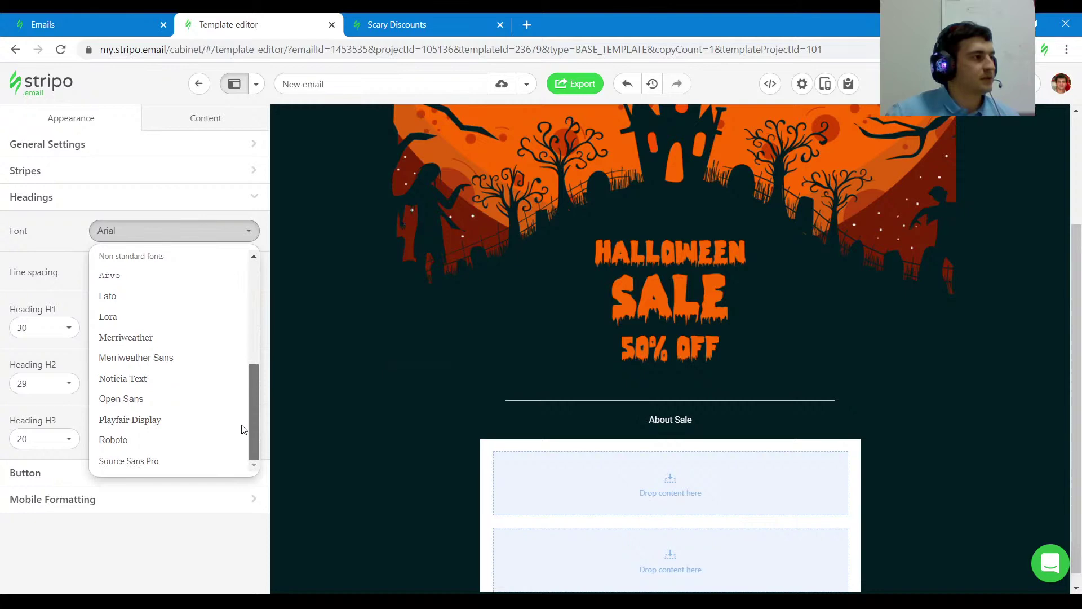
left_click(394, 24)
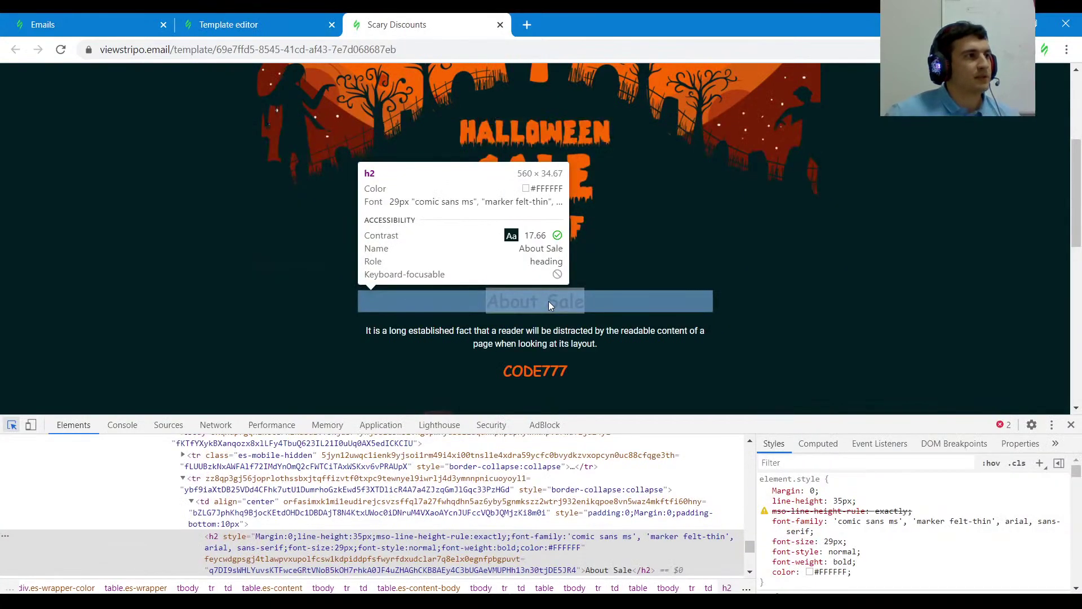
left_click(225, 24)
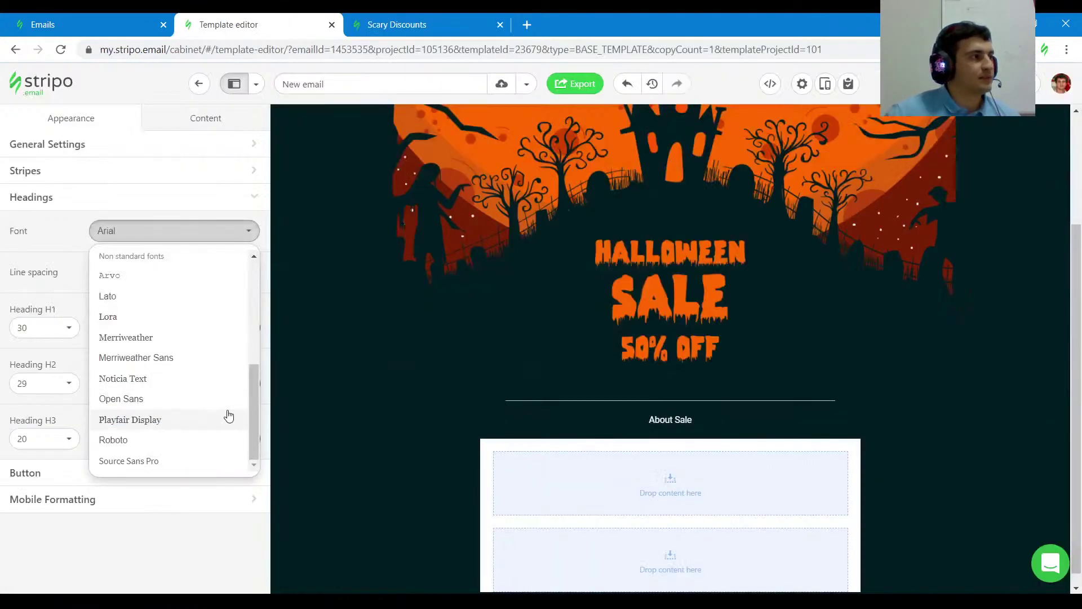
left_click_drag(256, 420, 244, 385)
scroll(245, 420, "down", 1)
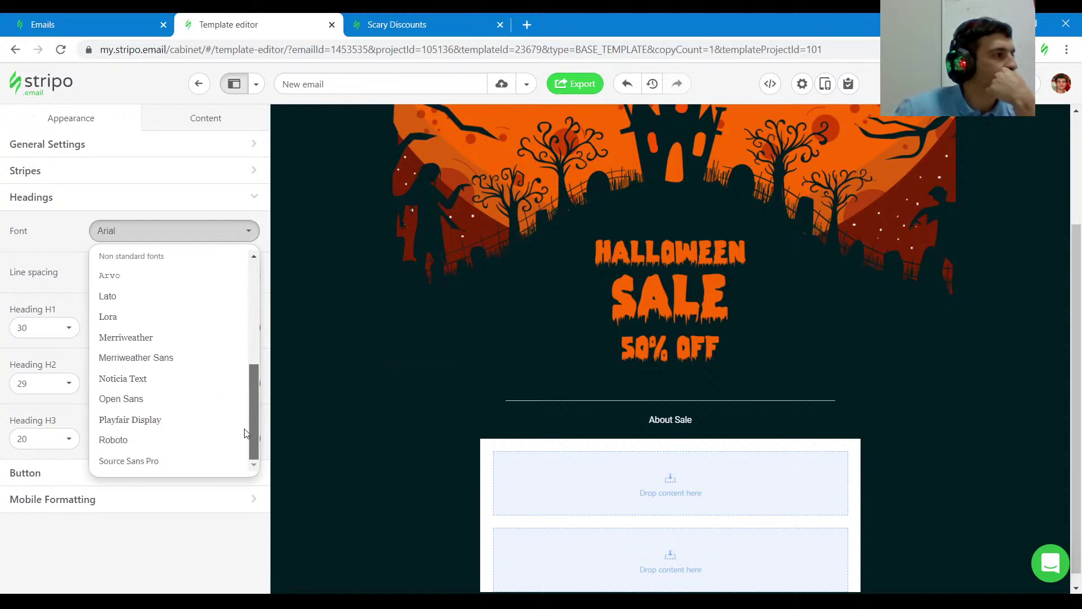
scroll(246, 433, "up", 5)
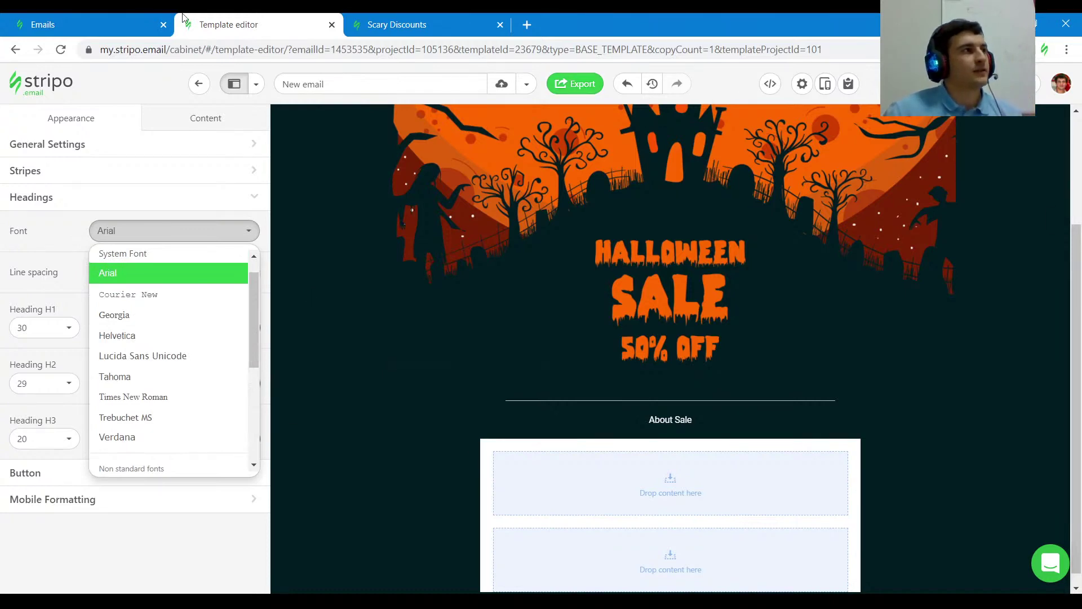
Step: Open the organization's project list from the account in the other Stripo tab and go into the Demonstration project's settings
left_click(43, 25)
left_click(1062, 84)
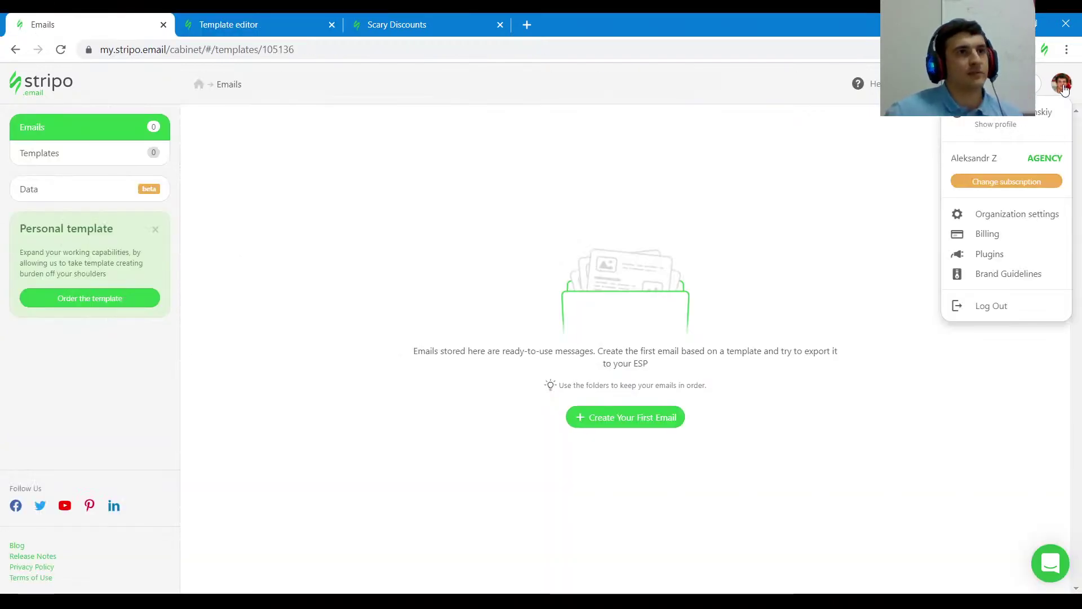
left_click(1011, 213)
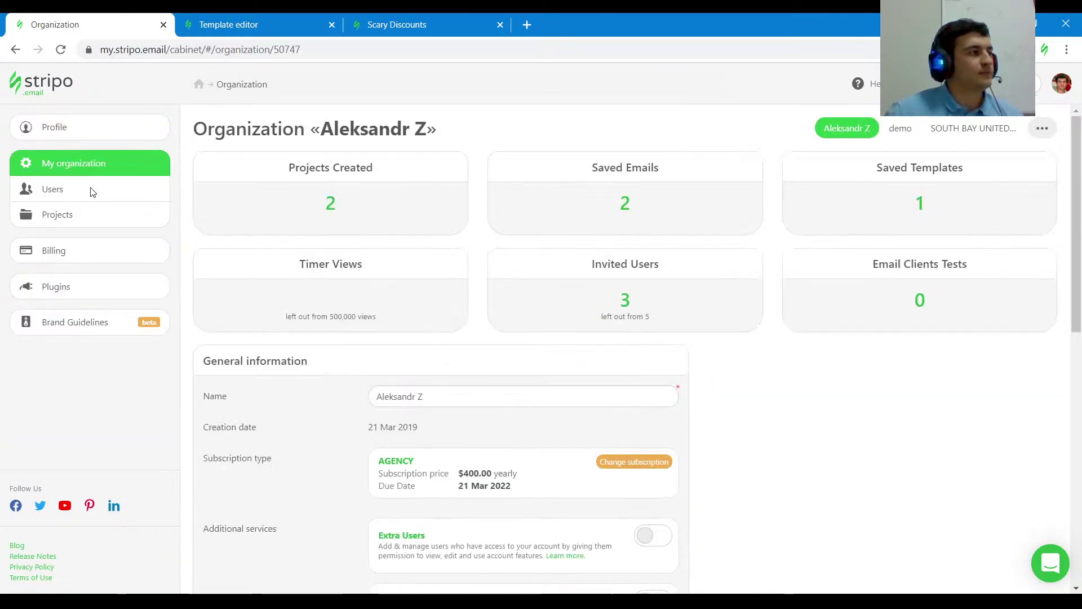
left_click(99, 219)
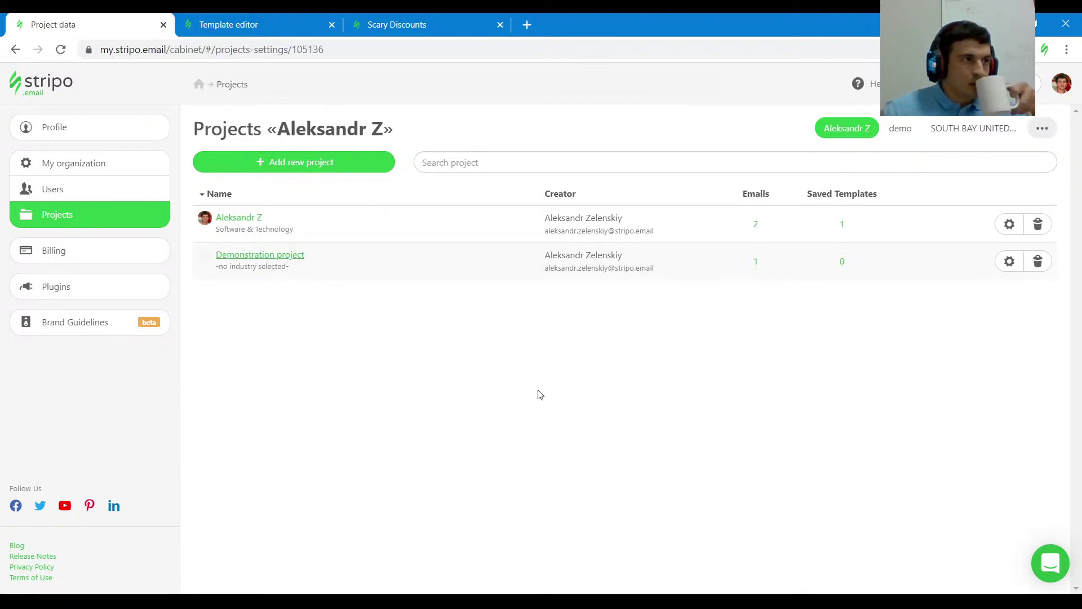
Step: Enable the Comic Sans MS standard font in the Demonstration project's font management
scroll(679, 409, "down", 15)
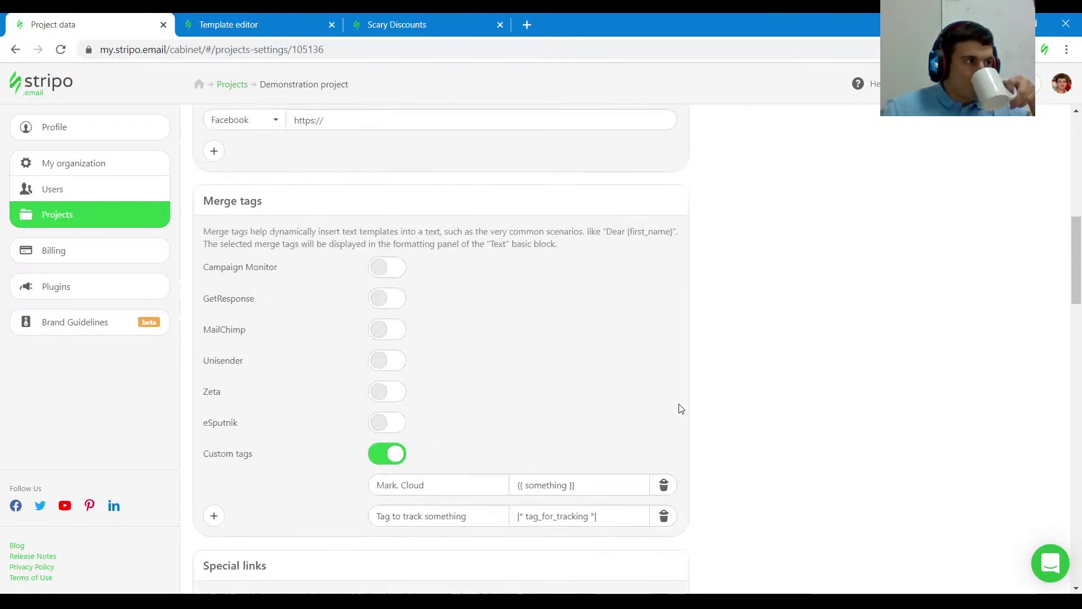
scroll(676, 410, "down", 15)
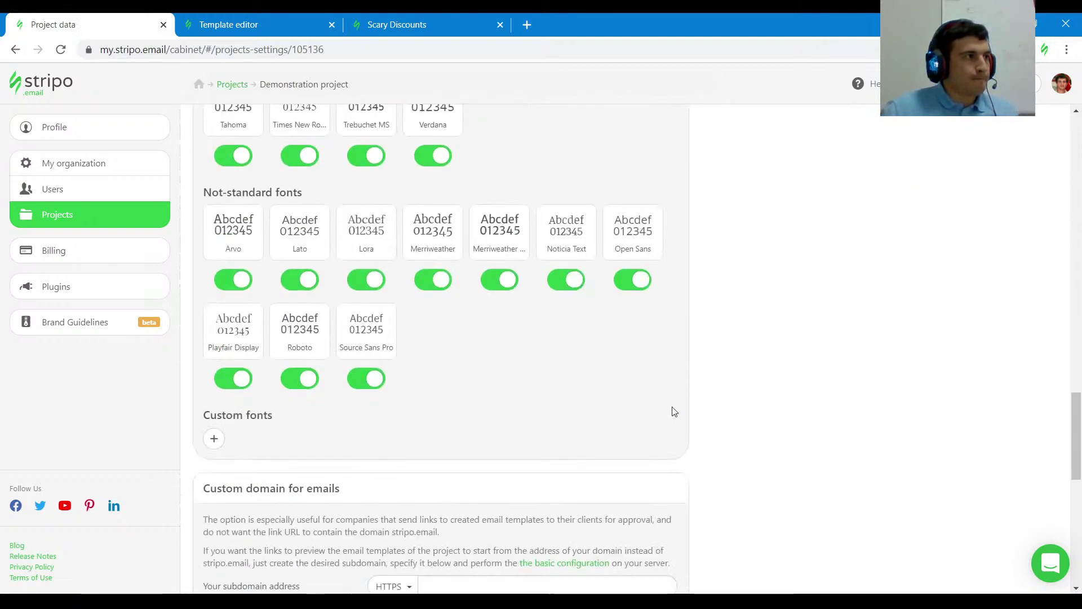
scroll(674, 411, "up", 5)
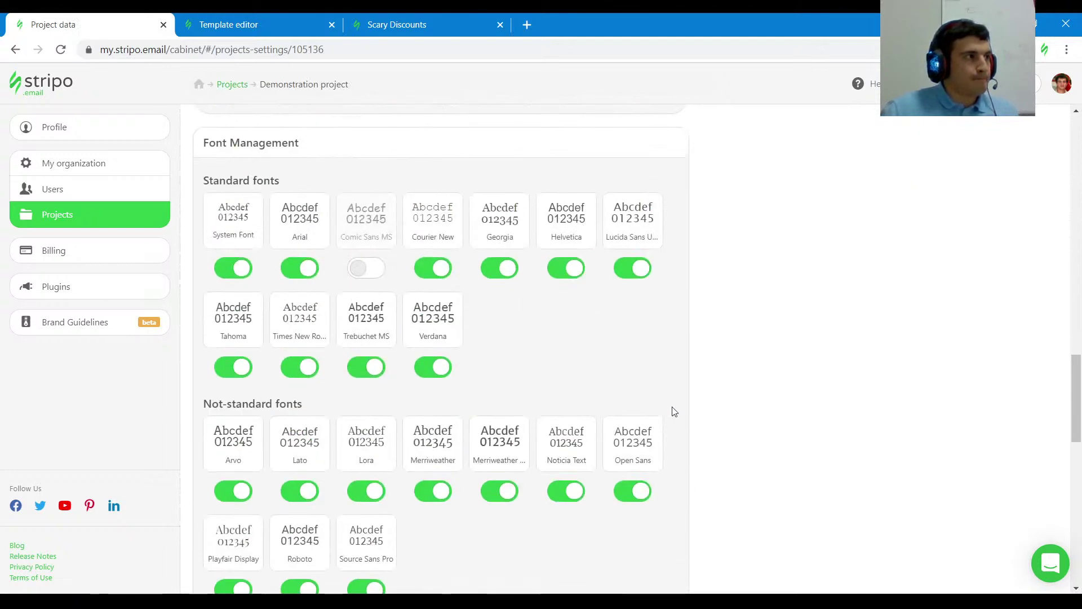
left_click(372, 274)
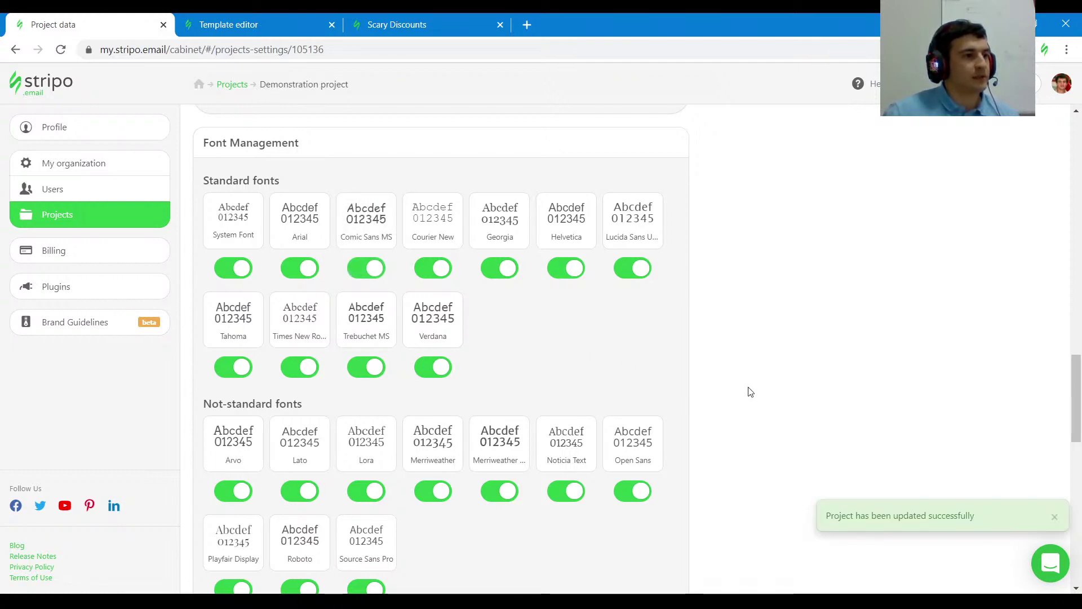
scroll(749, 390, "down", 6)
scroll(738, 389, "up", 6)
Step: Return to the template editor, exit to the email list and reopen the template to refresh its available fonts
left_click(233, 18)
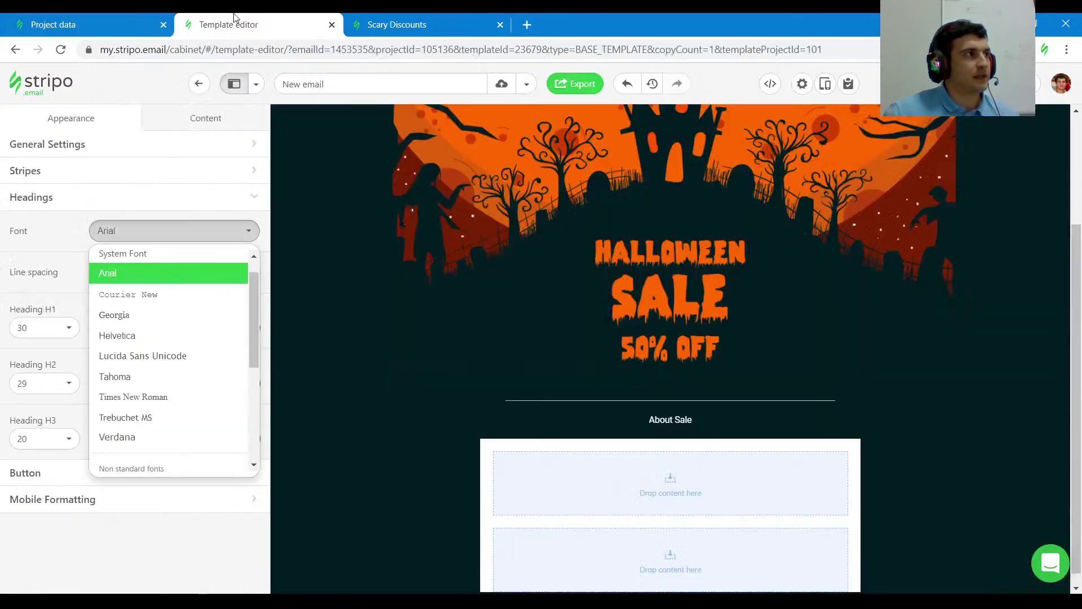
left_click(200, 85)
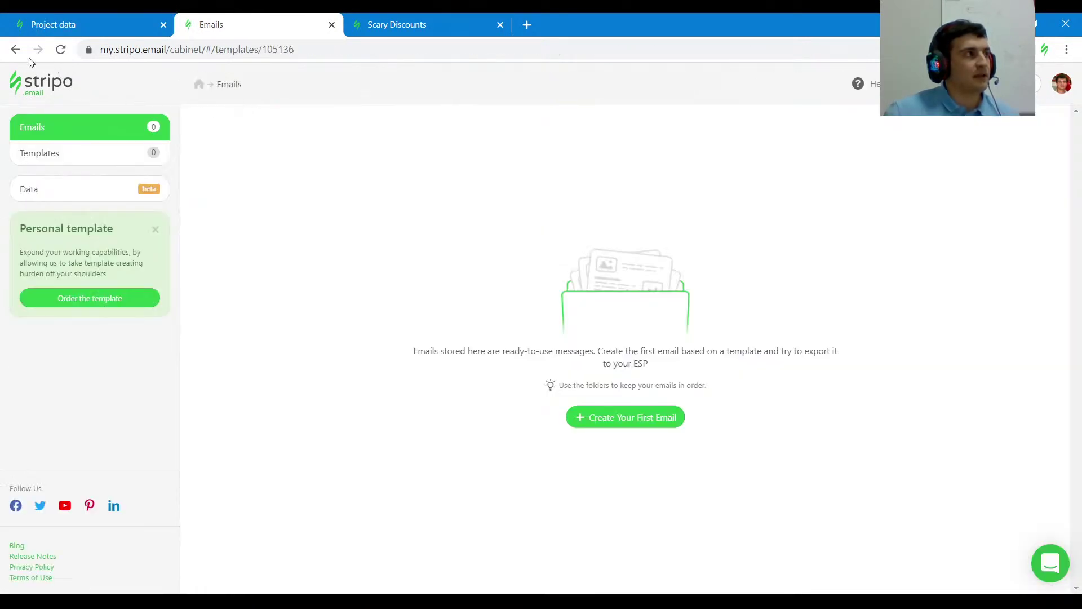
left_click(15, 50)
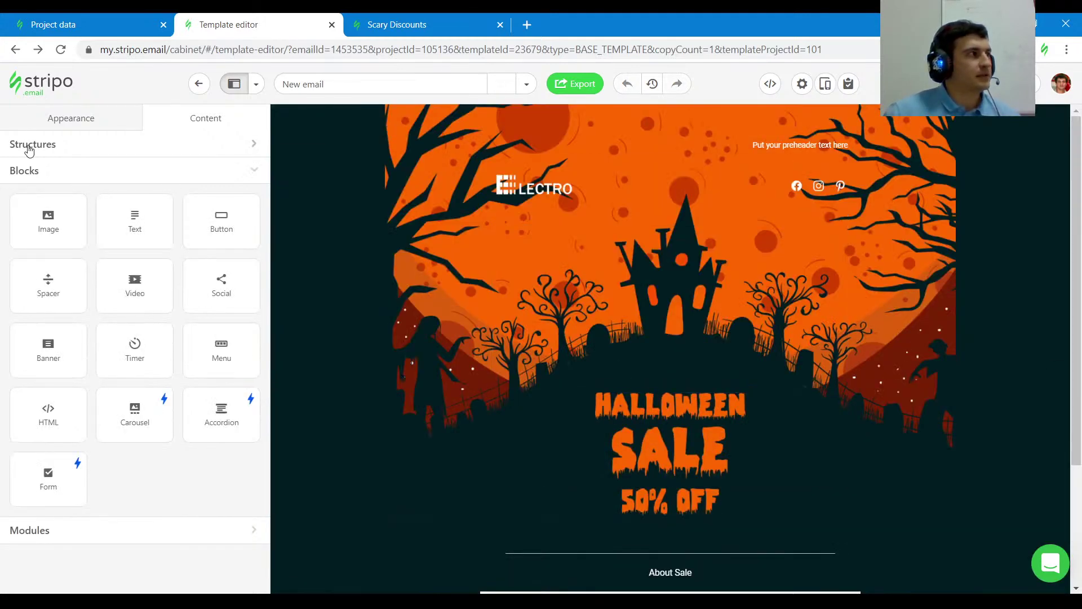
Step: Set the template's headings font to Comic Sans MS in the general appearance styles
left_click(48, 116)
left_click(47, 144)
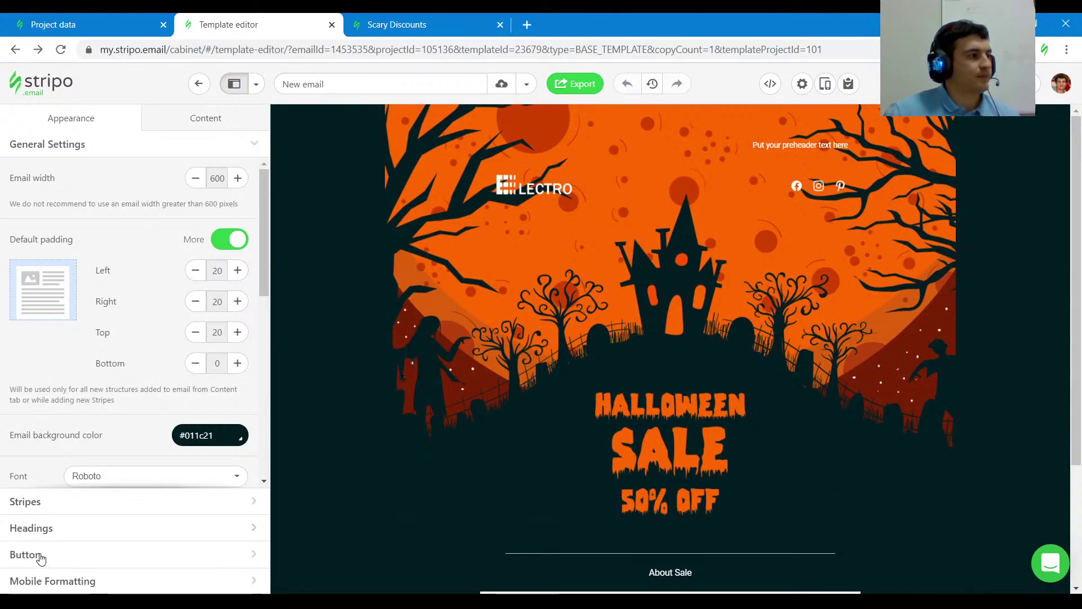
left_click(44, 534)
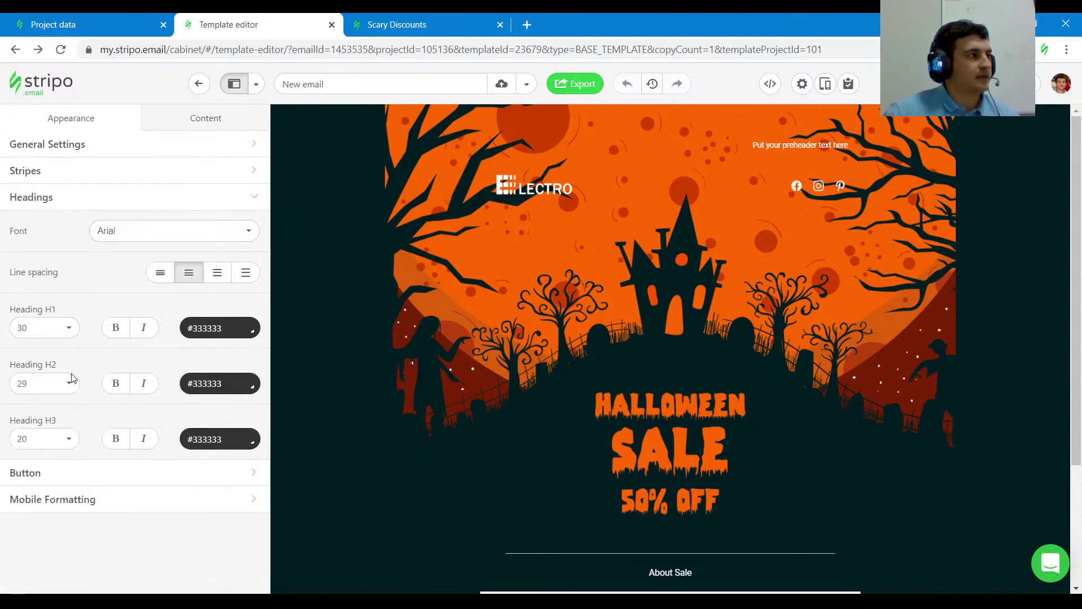
left_click(164, 230)
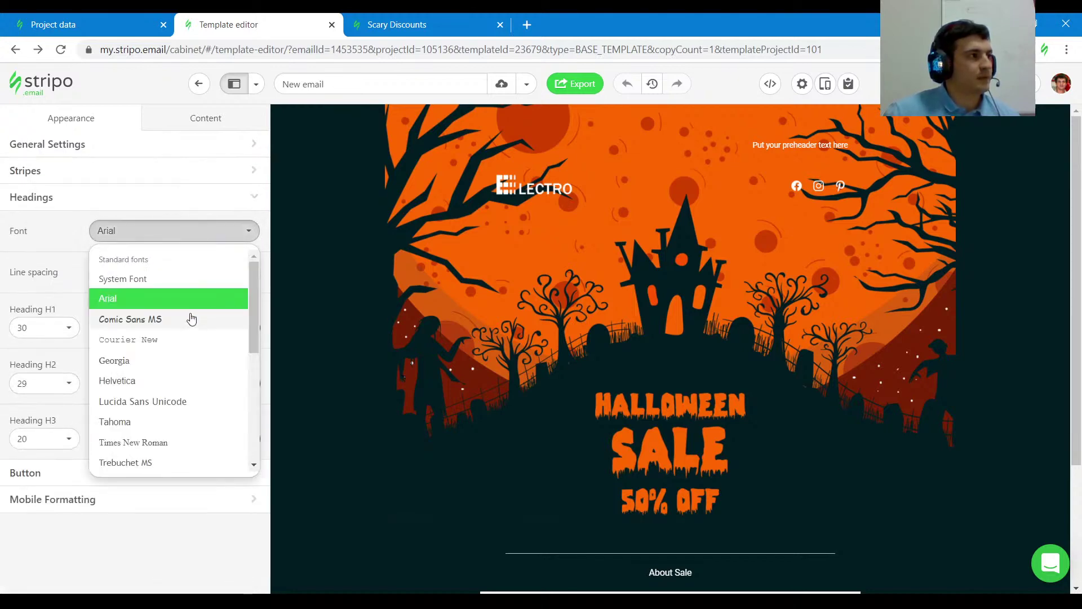
left_click(183, 320)
Step: Format the About Sale text as Heading 2 and make the template's Heading H2 style bold
scroll(810, 307, "down", 3)
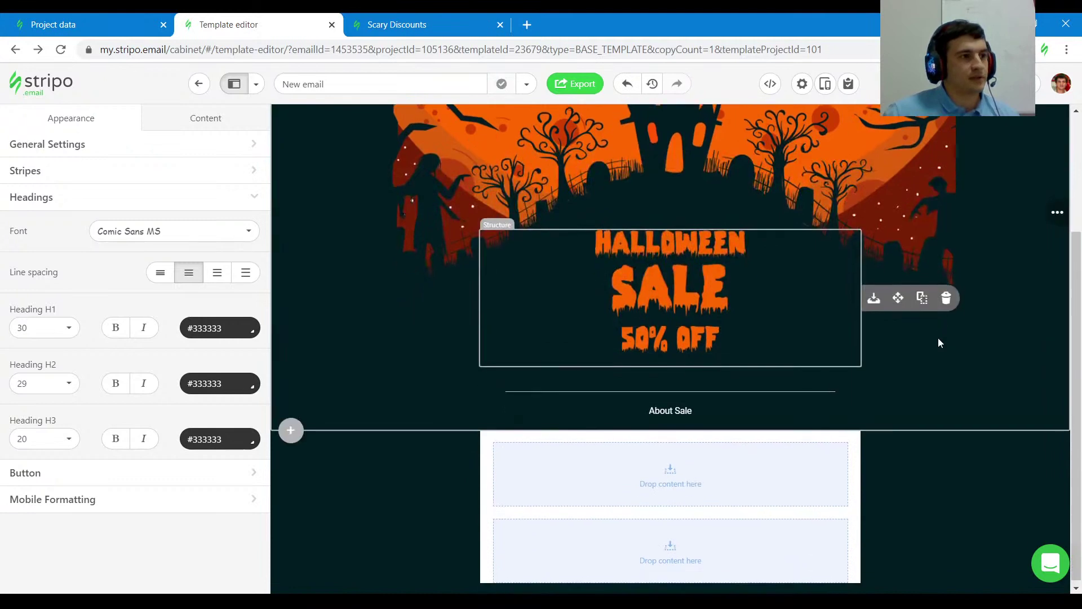
left_click(671, 408)
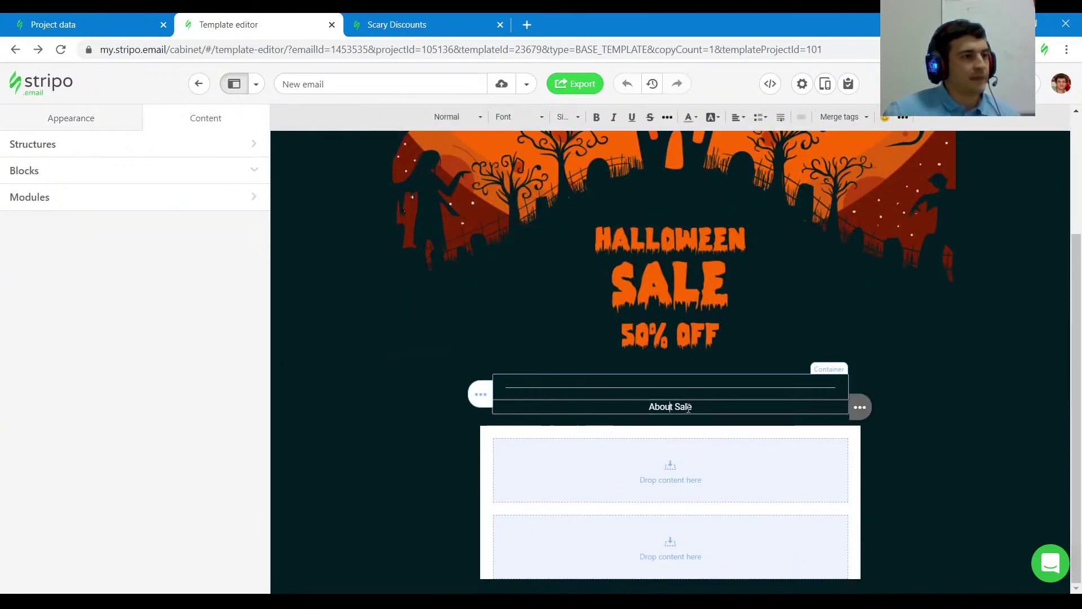
left_click_drag(692, 407, 661, 408)
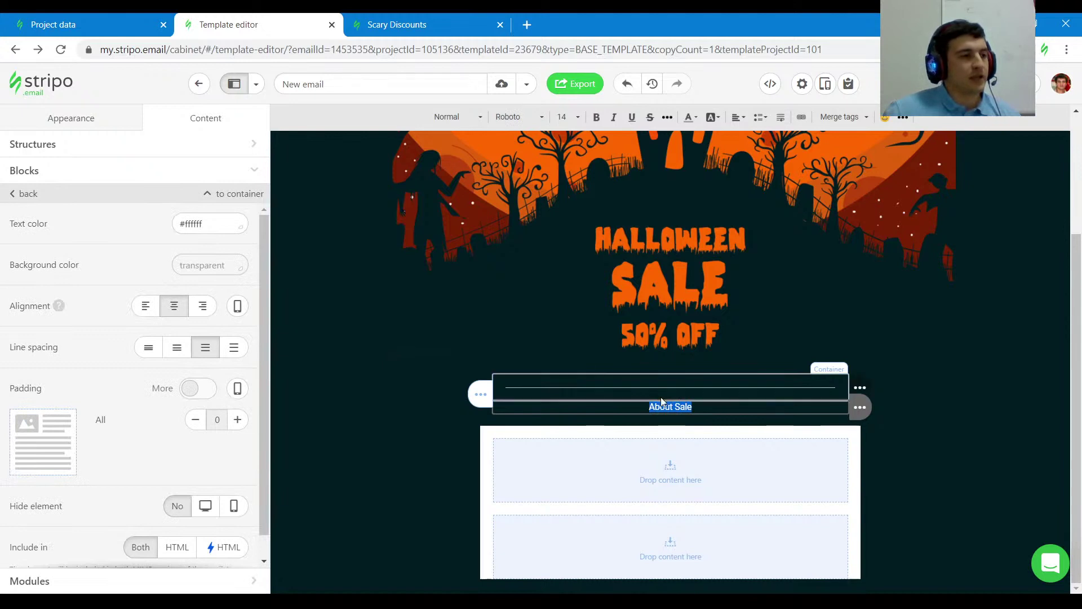
left_click(461, 118)
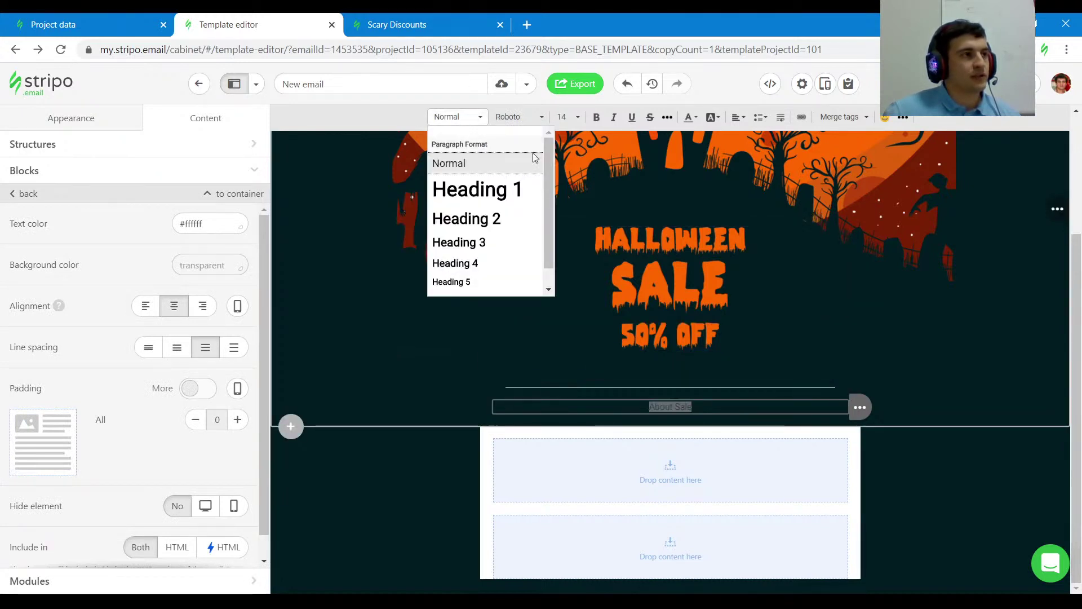
left_click(503, 222)
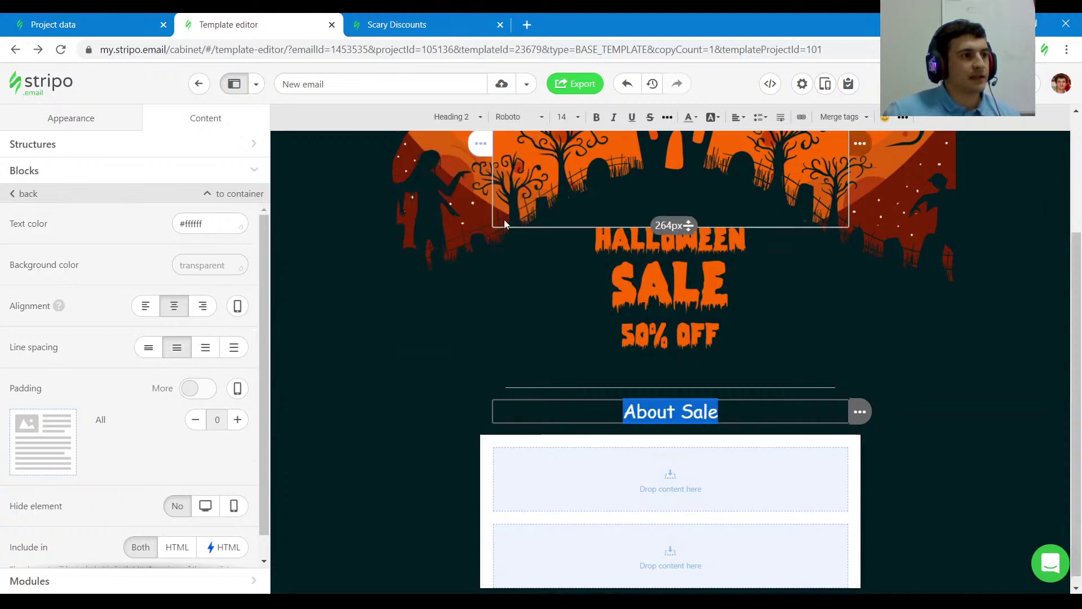
left_click(737, 411)
left_click(72, 117)
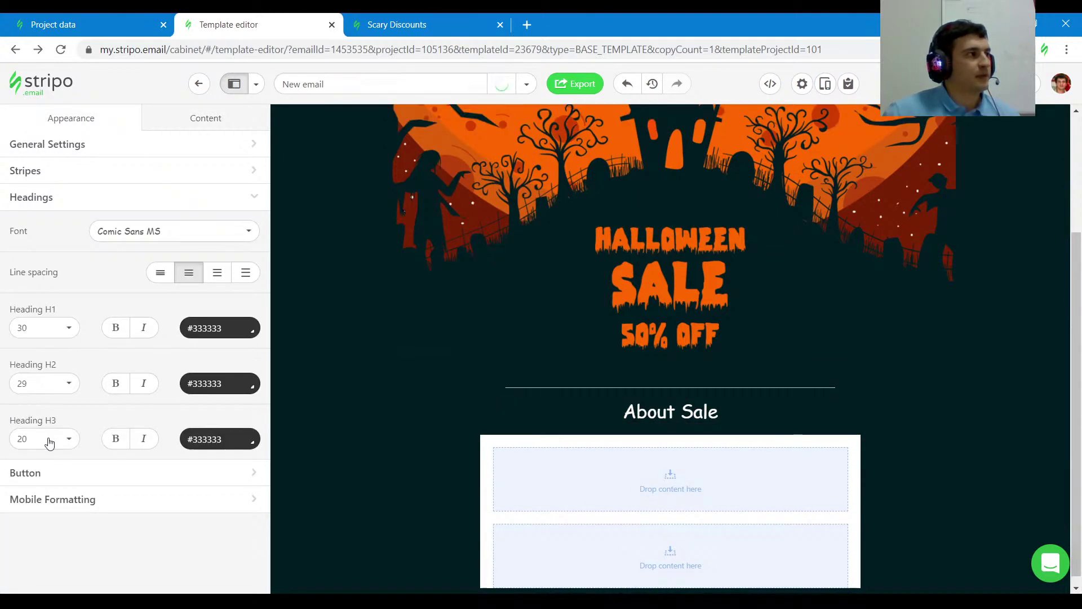
left_click(116, 385)
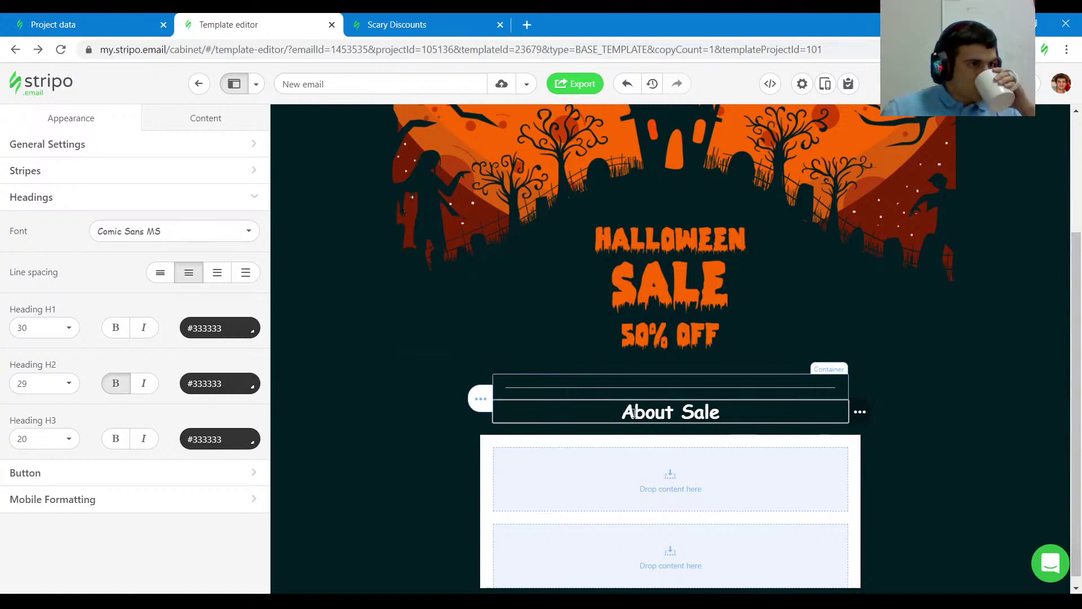
Step: Duplicate the About Sale text block twice
mouse_move(859, 411)
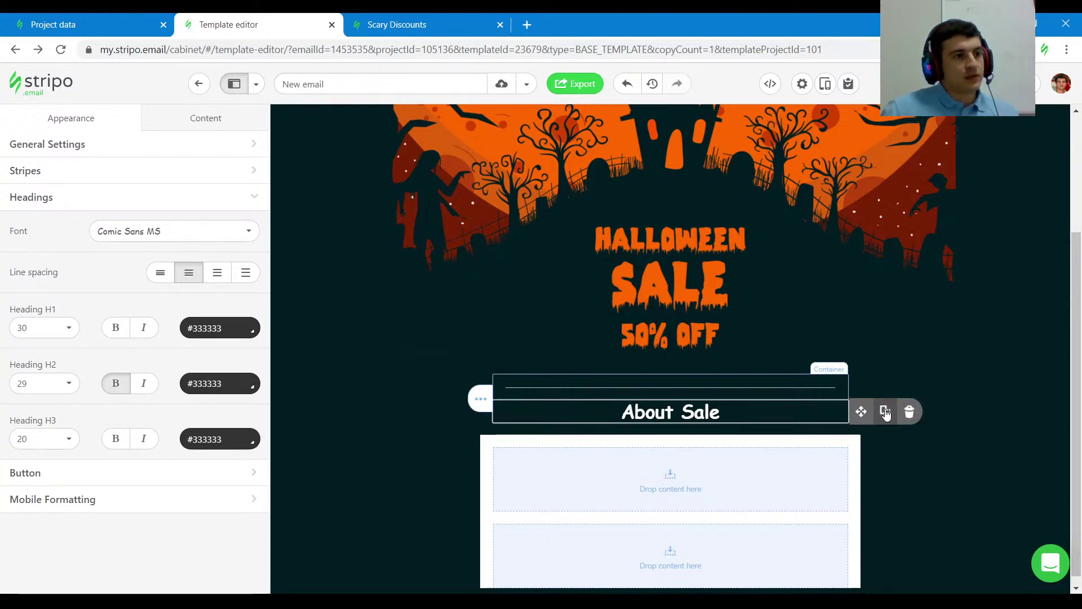
left_click(885, 412)
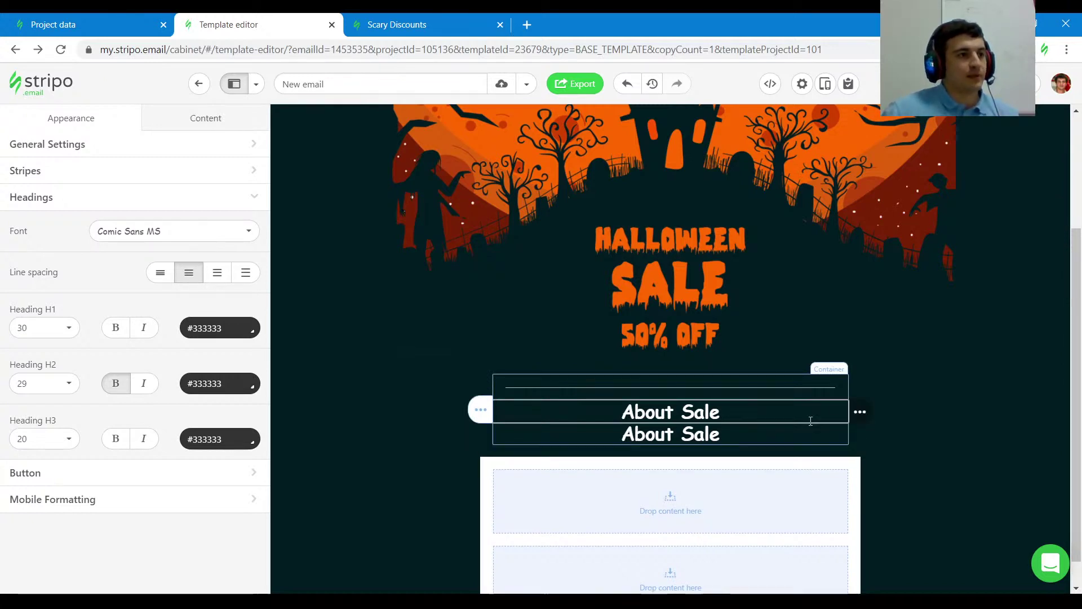
left_click(884, 412)
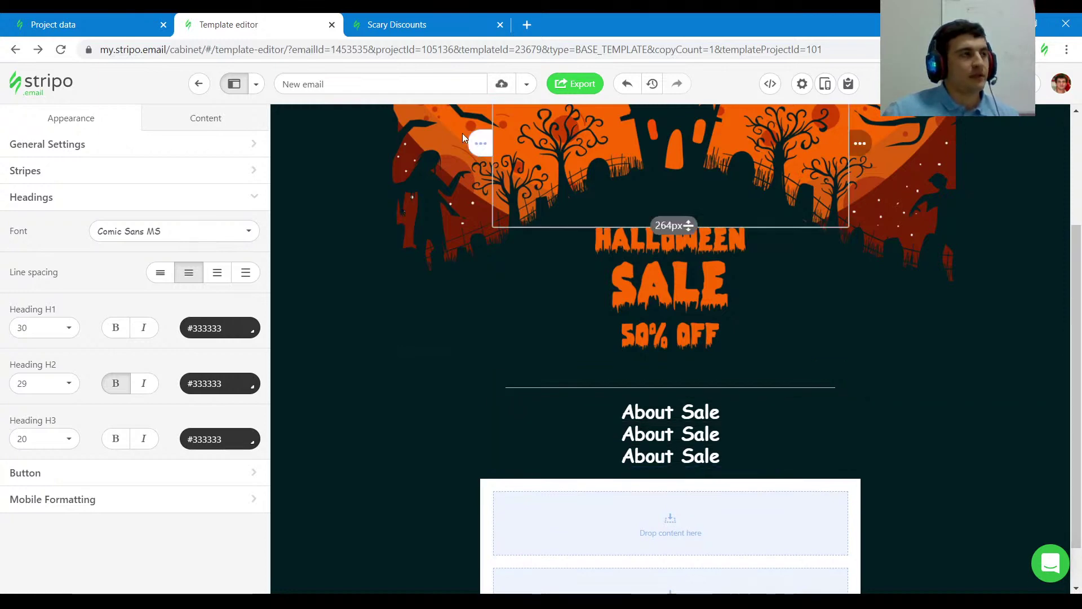
Step: Copy the "It is a long established fact..." paragraph from the sample email and replace the second About Sale block's text with it
left_click(396, 24)
left_click(616, 336)
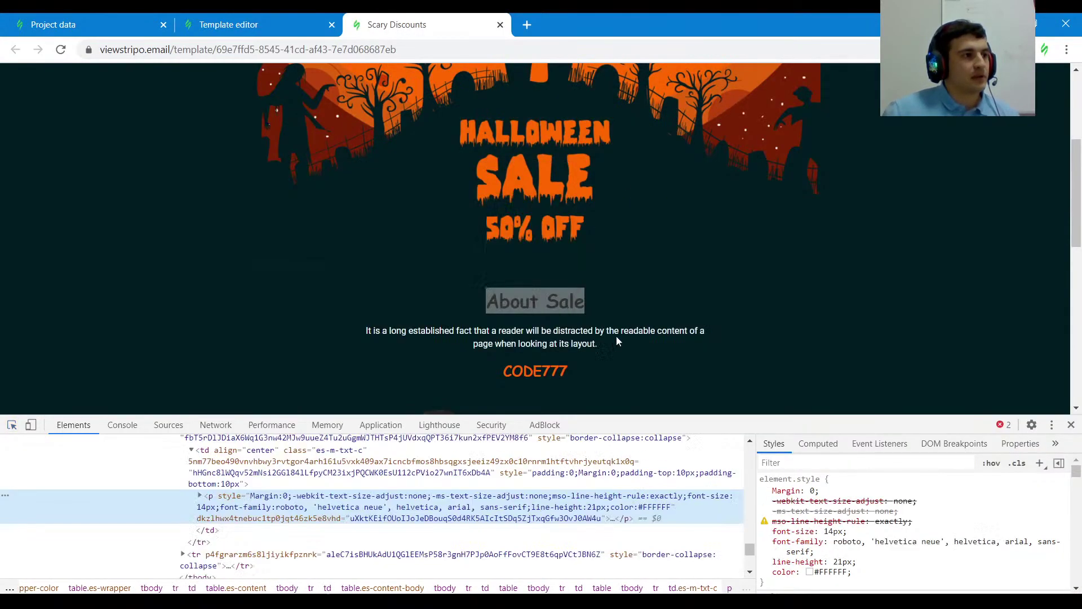
left_click_drag(616, 336, 597, 349)
key("ctrl+c")
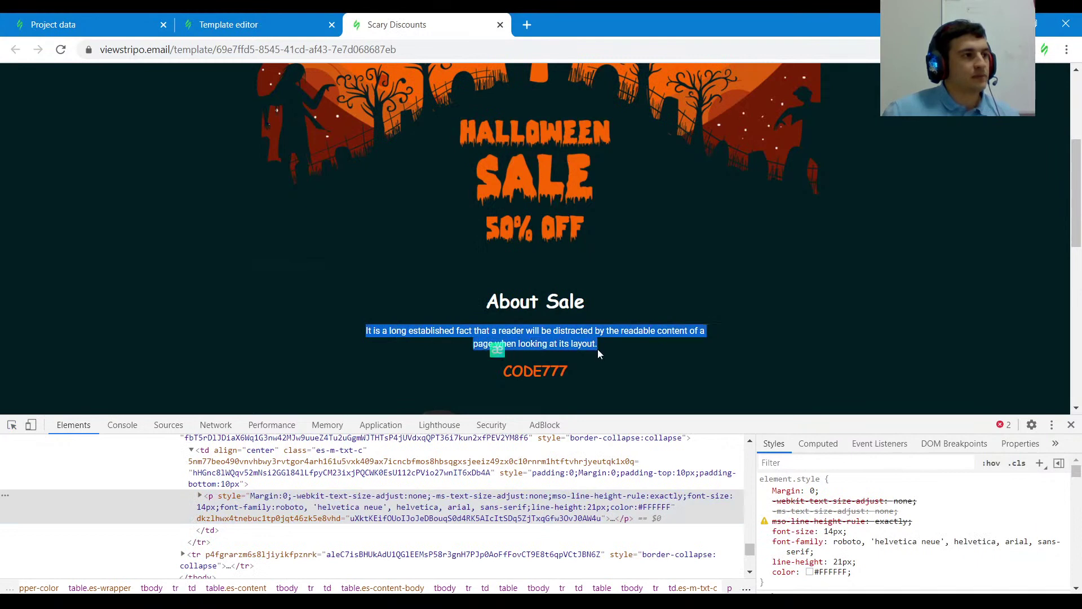
left_click(228, 24)
triple_click(697, 437)
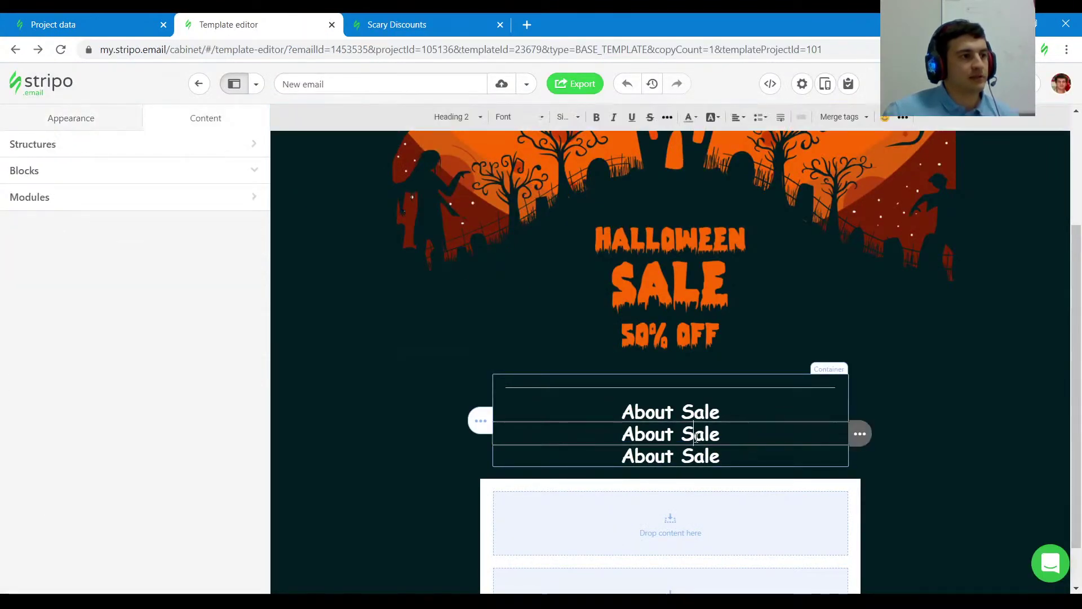
key("ctrl+v")
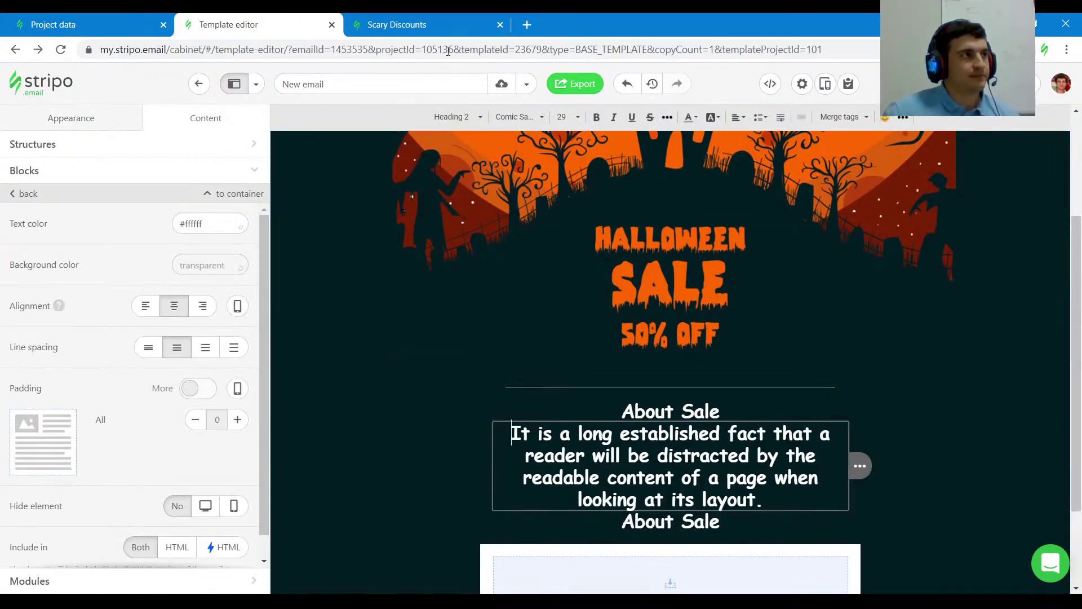
Step: Inspect the CODE777 text in the sample email and set the template's Heading H3 size to 22
left_click(397, 24)
left_click(12, 426)
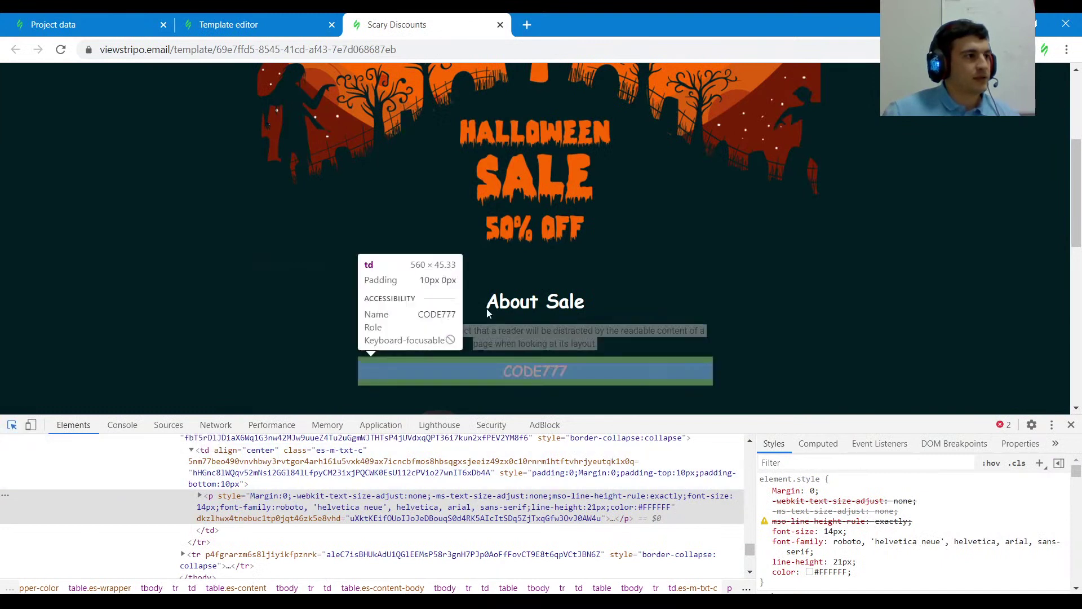
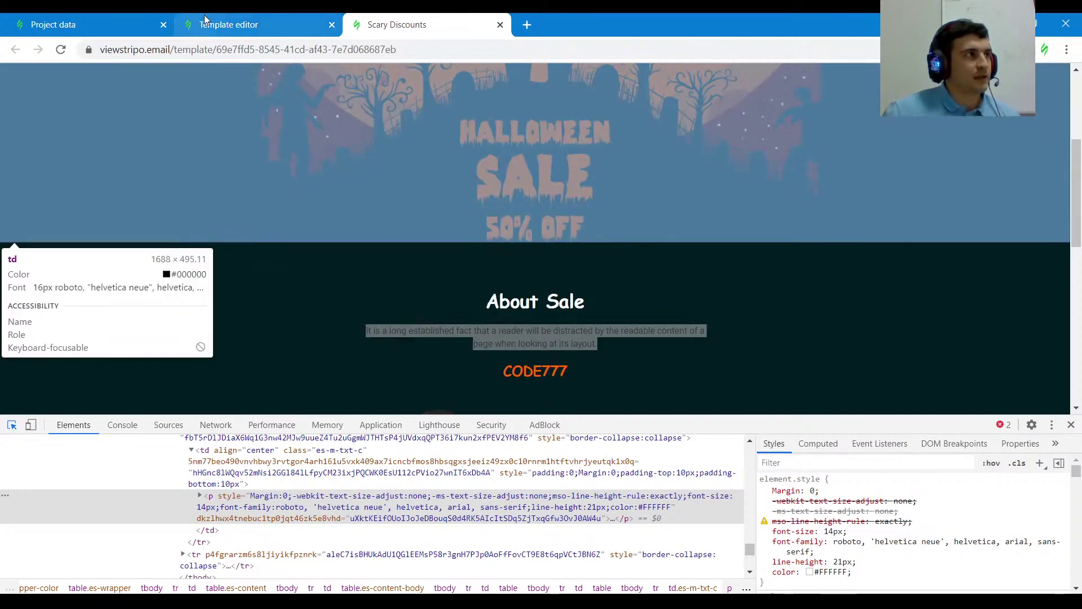
left_click(220, 24)
left_click(52, 119)
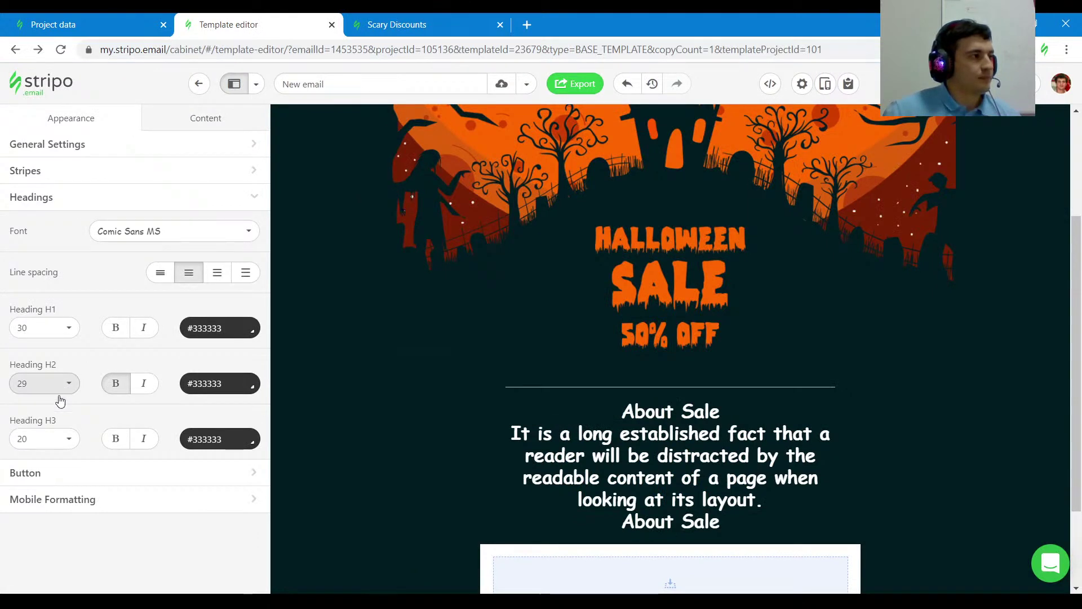
left_click(53, 446)
scroll(39, 372, "down", 3)
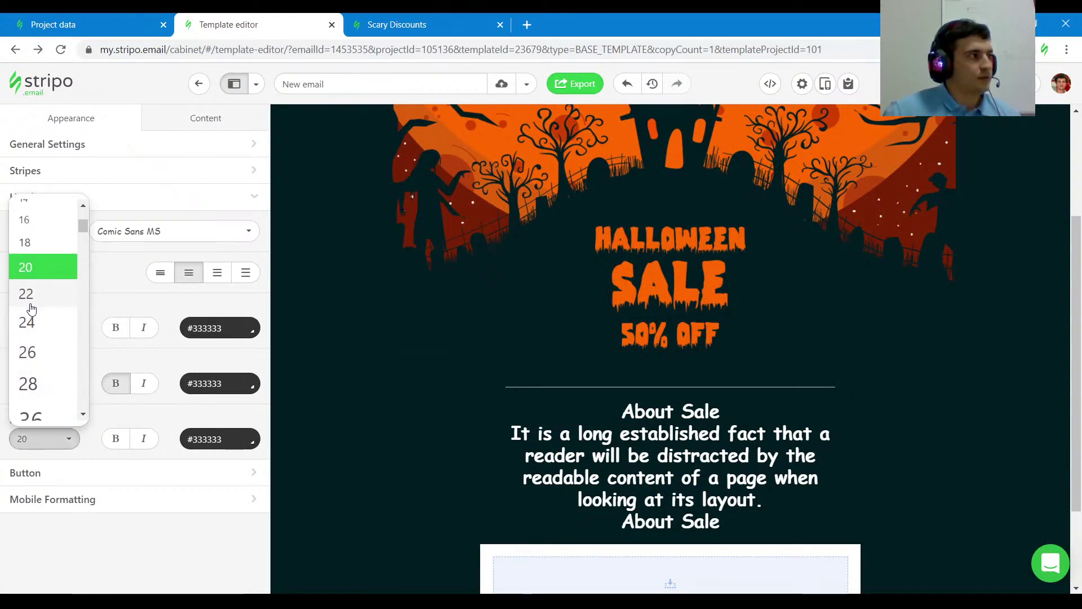
left_click(31, 293)
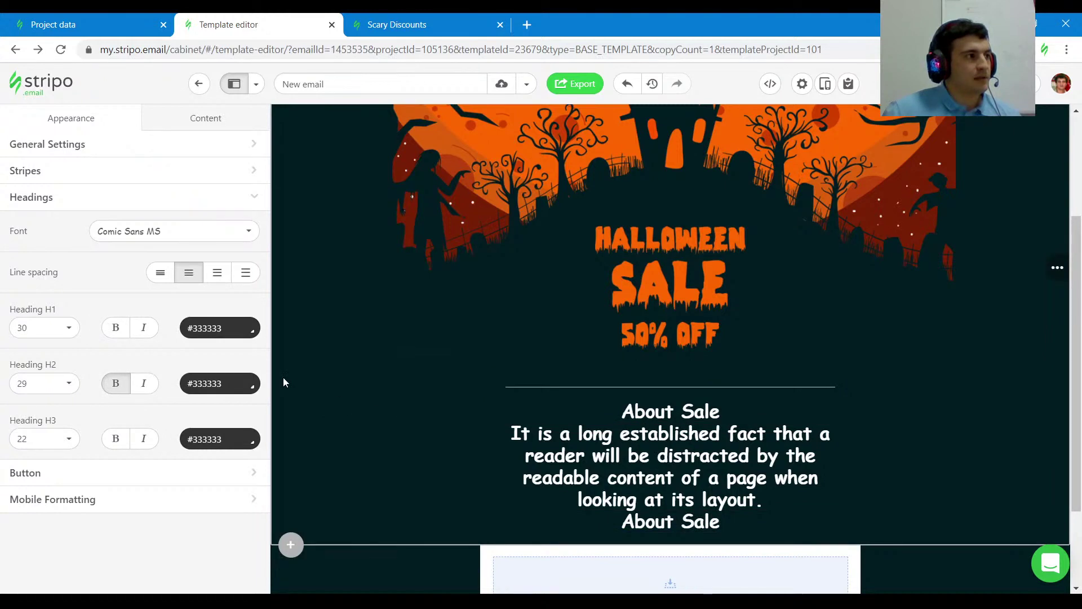
Step: Try to set the font size of the pasted paragraph below the About Sale heading to 14
left_click(658, 456)
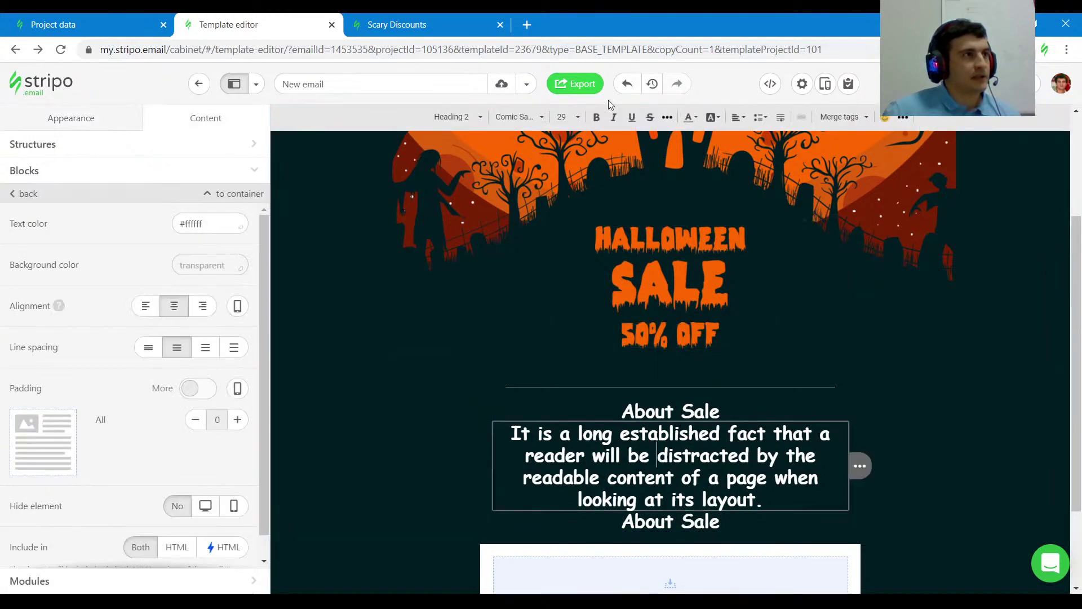
left_click(569, 117)
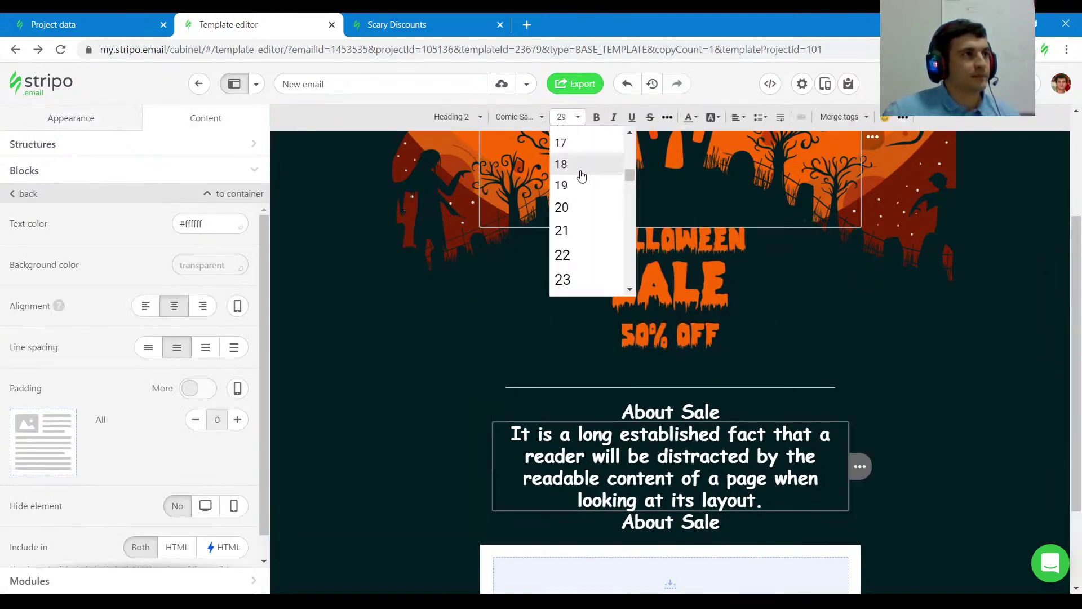
scroll(589, 214, "up", 3)
left_click(578, 224)
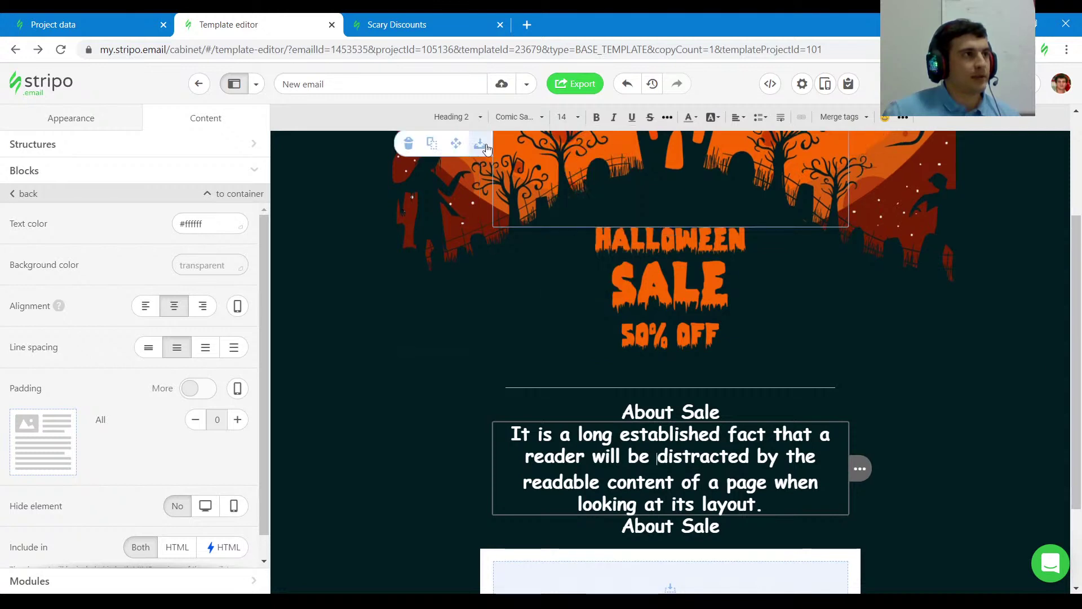
Step: Apply the Normal paragraph format to the "It is a long established fact..." text below the About Sale heading
left_click(468, 118)
left_click(467, 164)
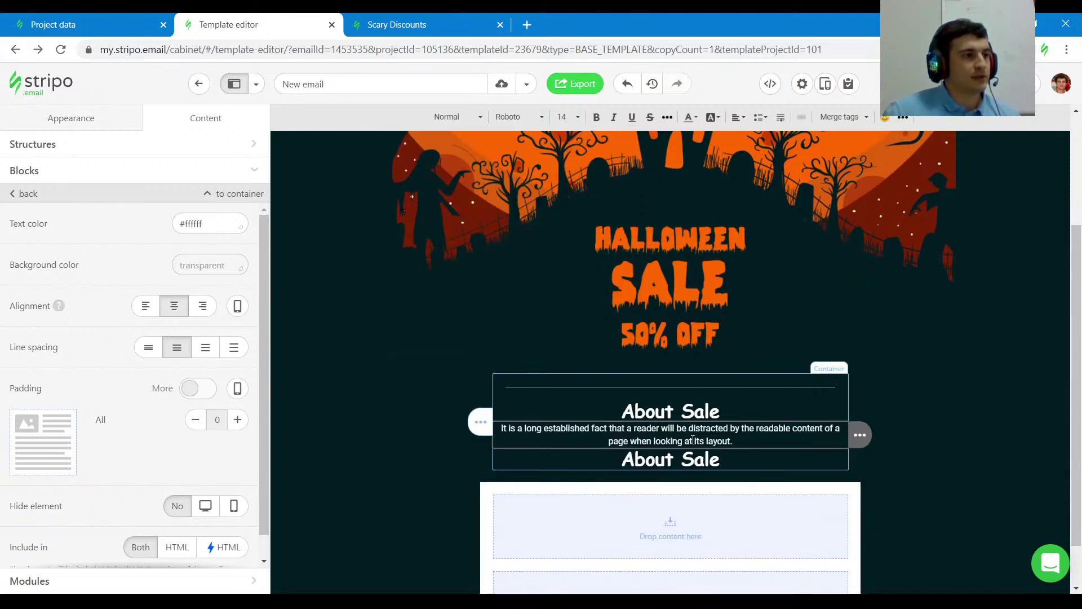
Step: Replace the lower About Sale text with CODE777 copied from the sample email and format it as Heading 3
left_click(679, 462)
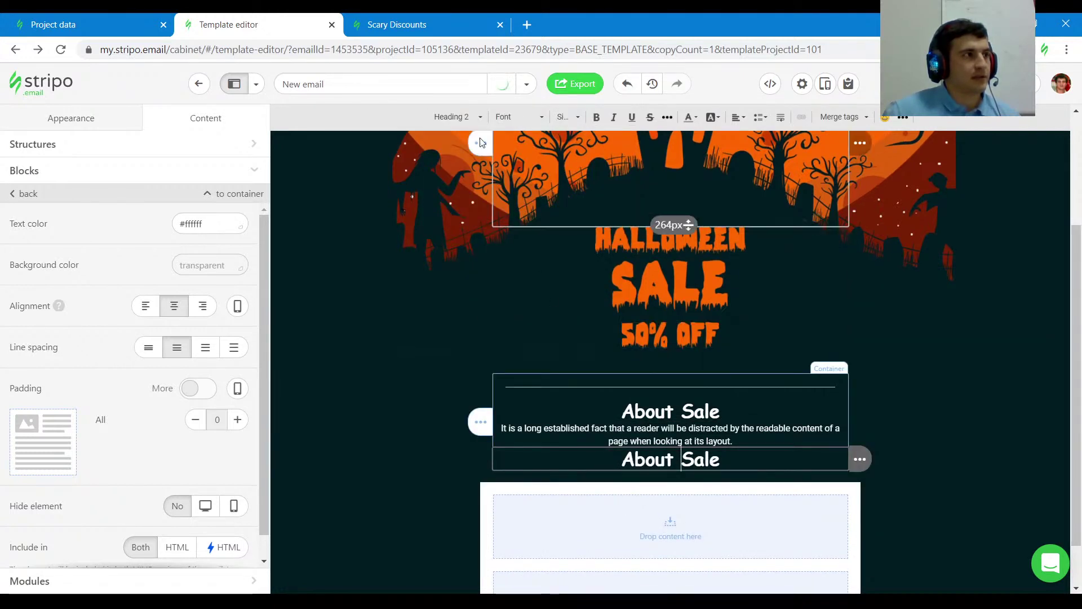
left_click(428, 24)
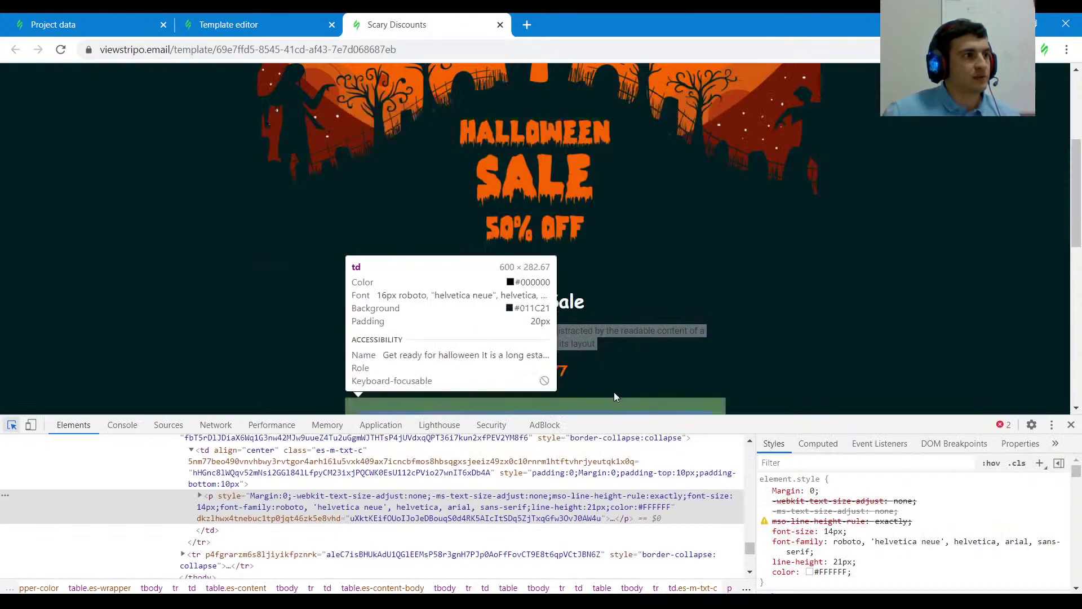
left_click_drag(610, 370, 506, 372)
key("ctrl+c")
left_click(281, 24)
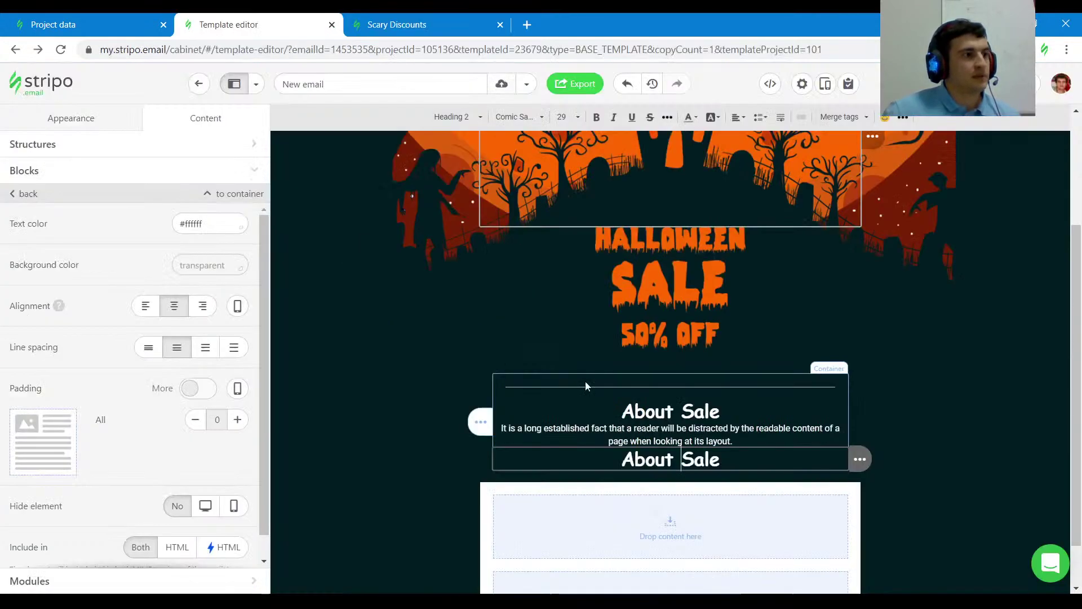
triple_click(692, 463)
key("ctrl+v")
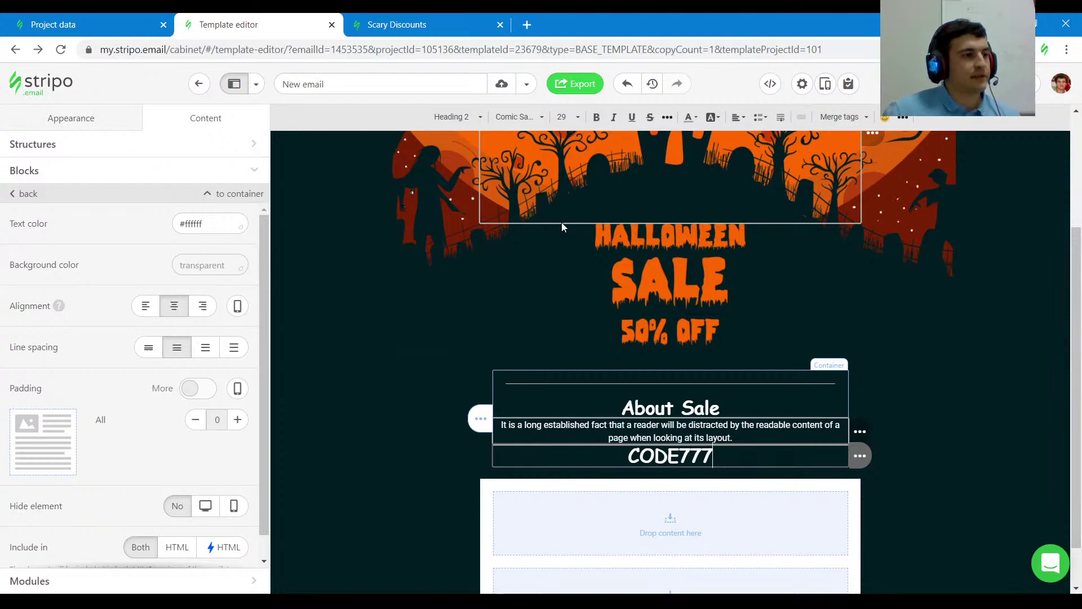
left_click(458, 115)
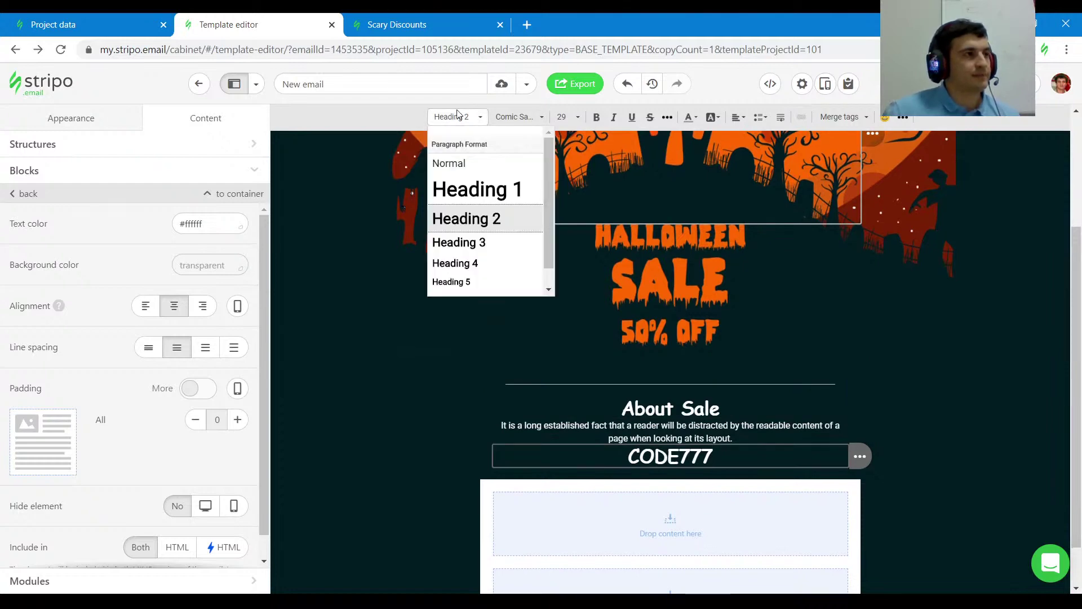
left_click(481, 242)
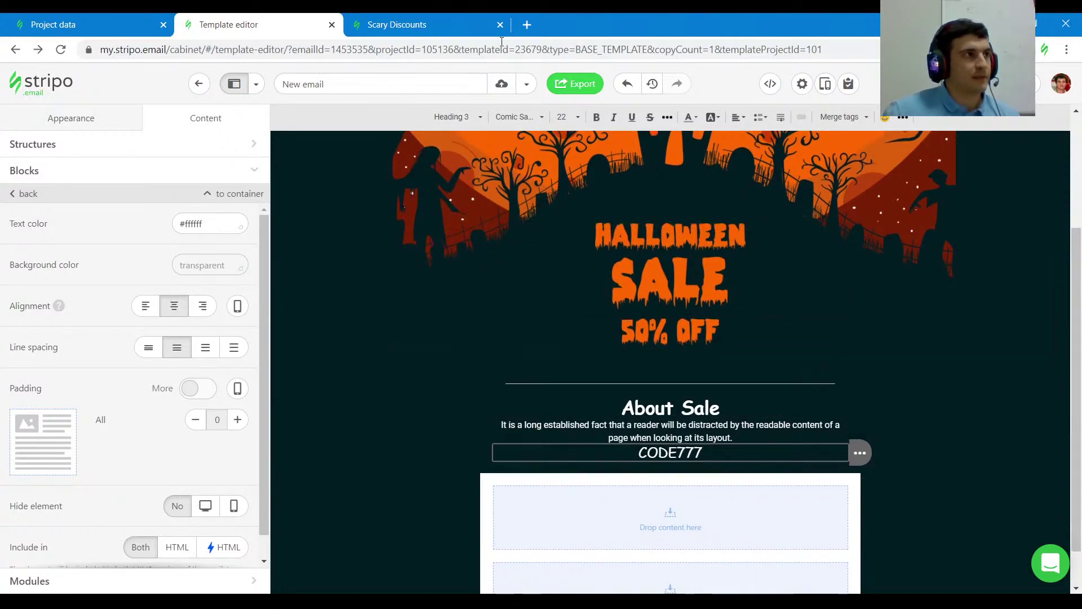
Step: Set the CODE777 text color to #ff6700 as in the sample email and make the template's Heading H3 style bold
key("ctrl+Tab")
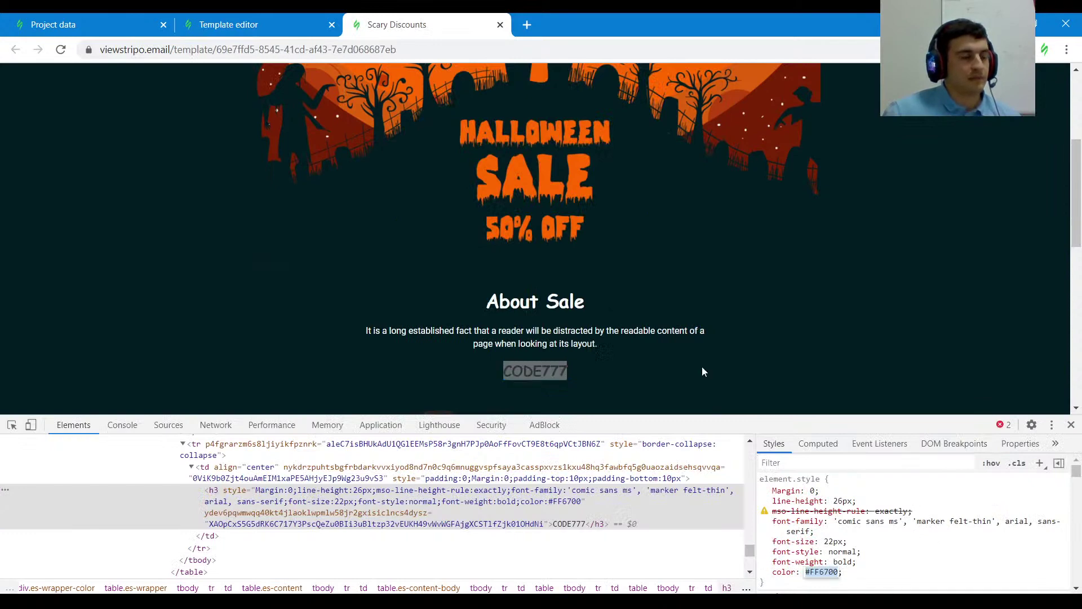
key("ctrl+shift+Tab")
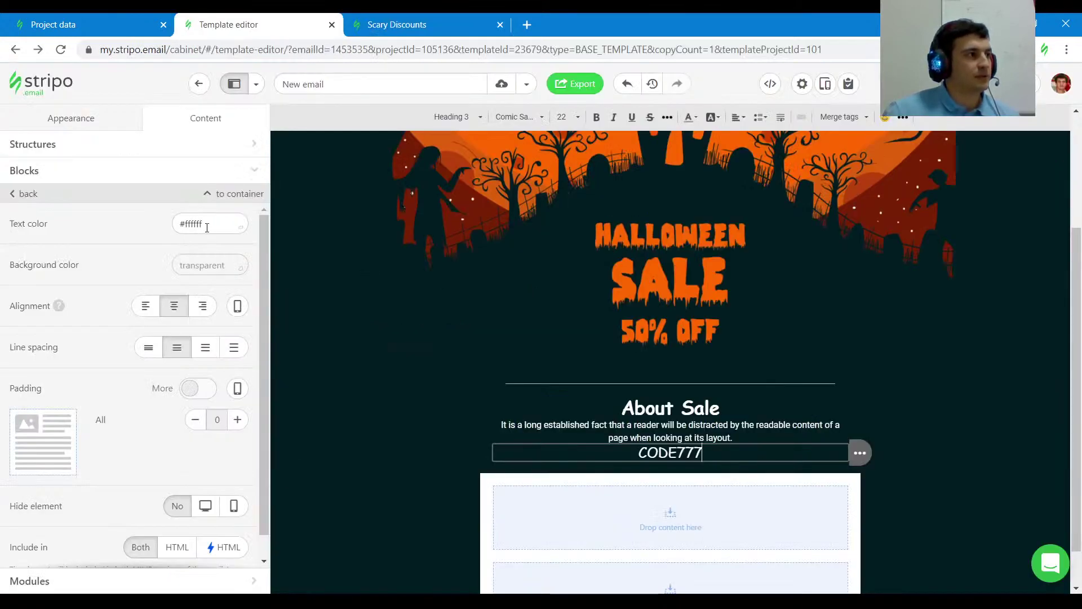
key("ctrl+v")
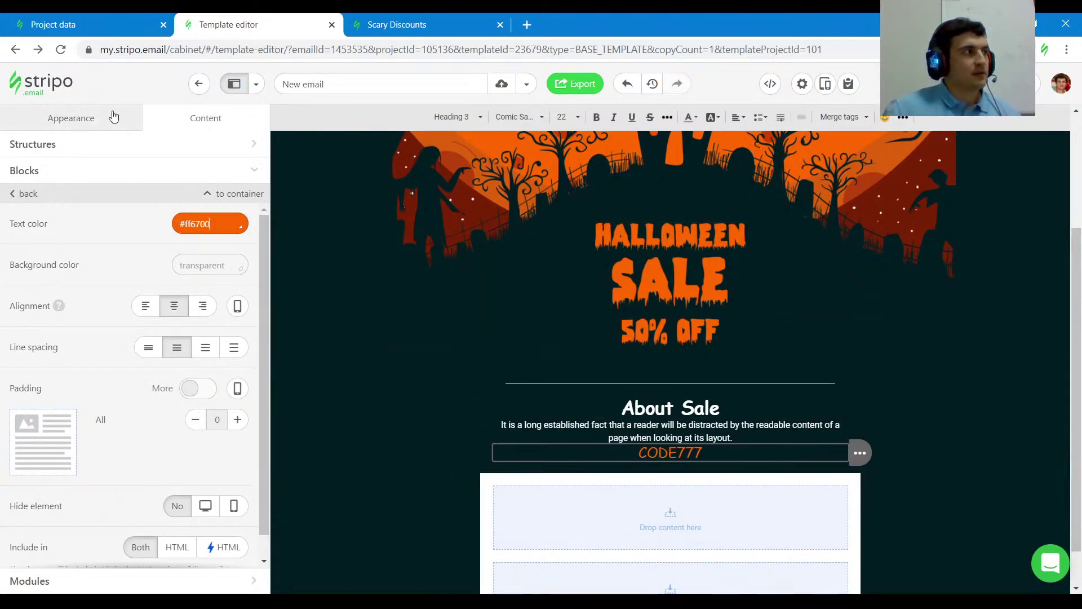
left_click(84, 126)
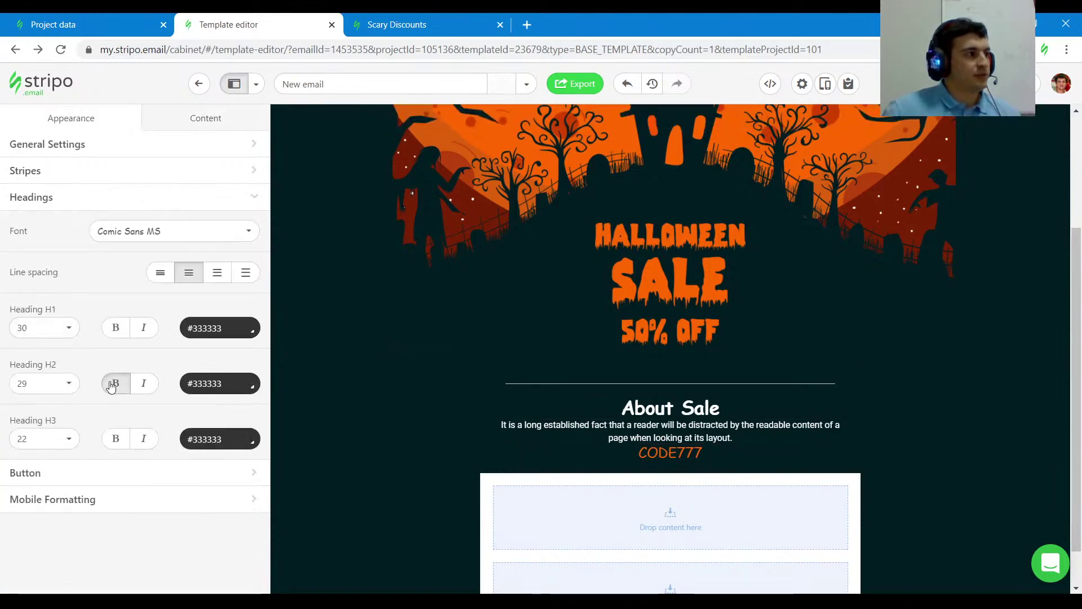
left_click(118, 443)
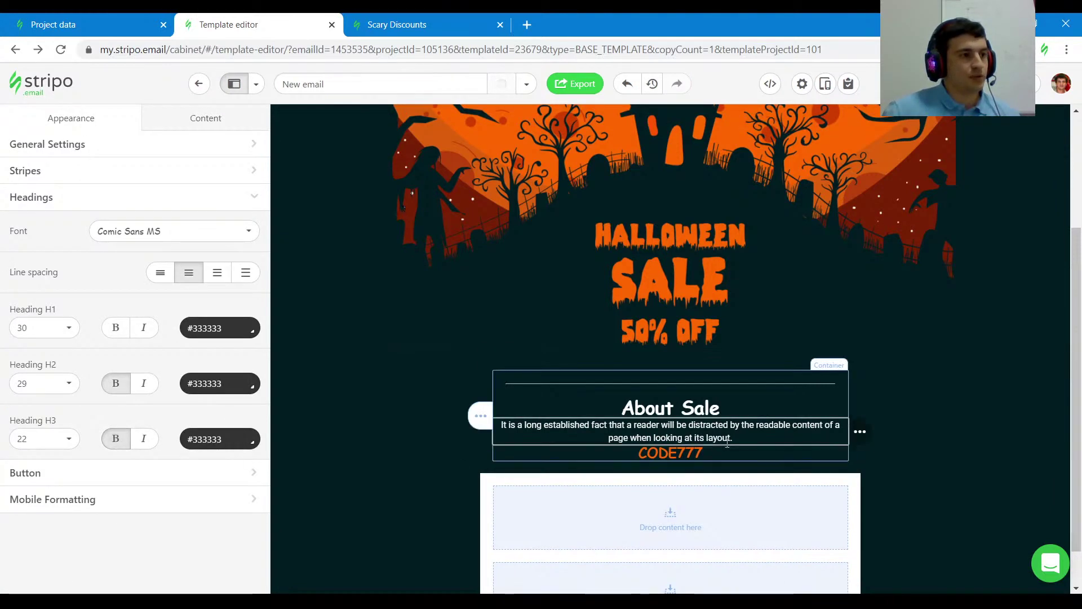
Step: Turn the divider above the About Sale heading into a dynamic spacer about 55 px high
left_click(394, 25)
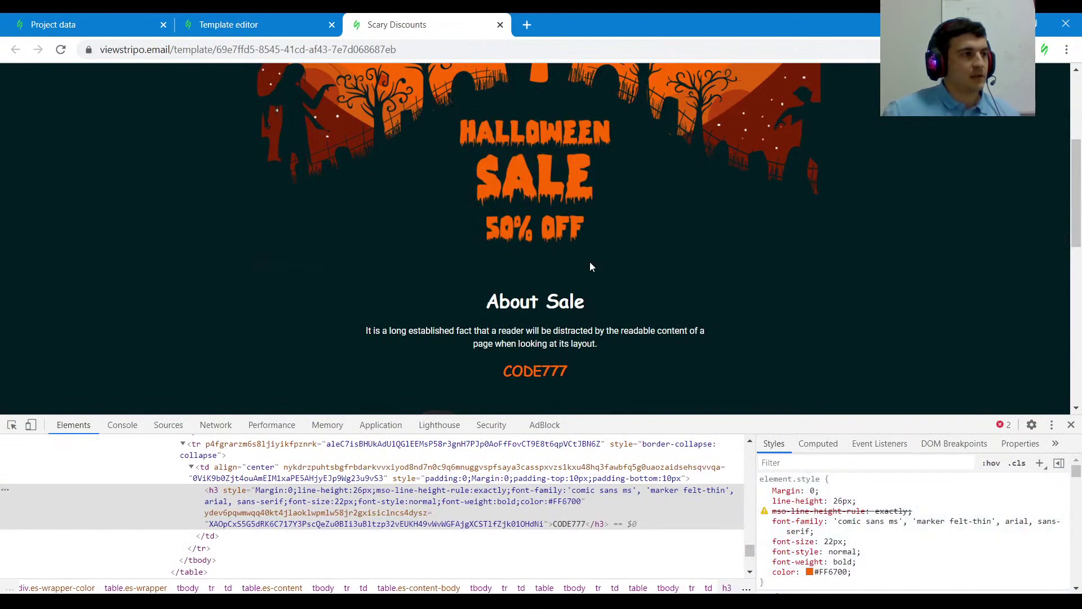
left_click(12, 424)
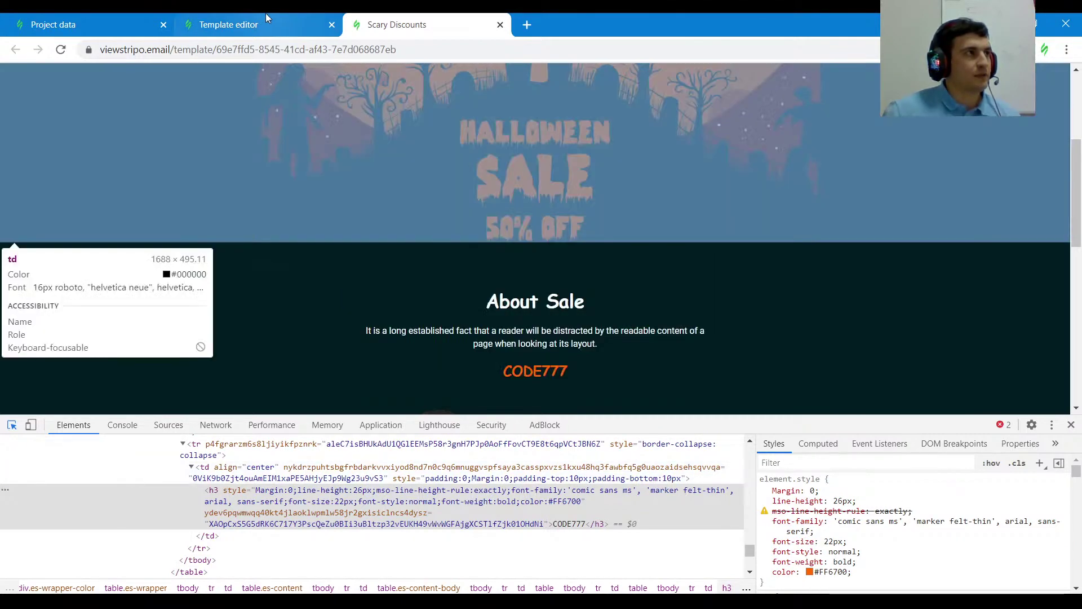
left_click(236, 24)
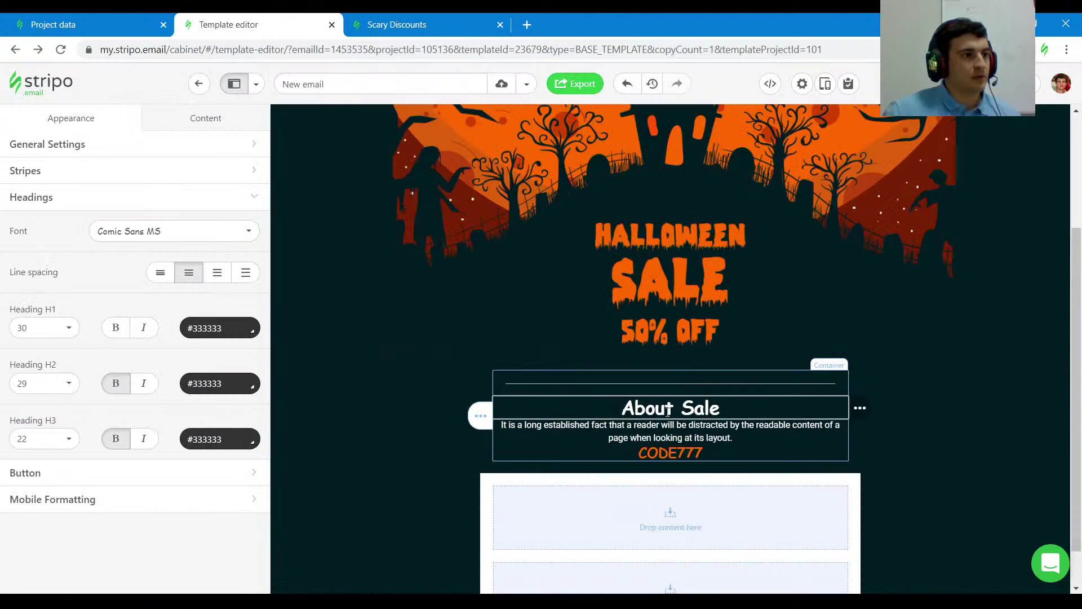
left_click(630, 384)
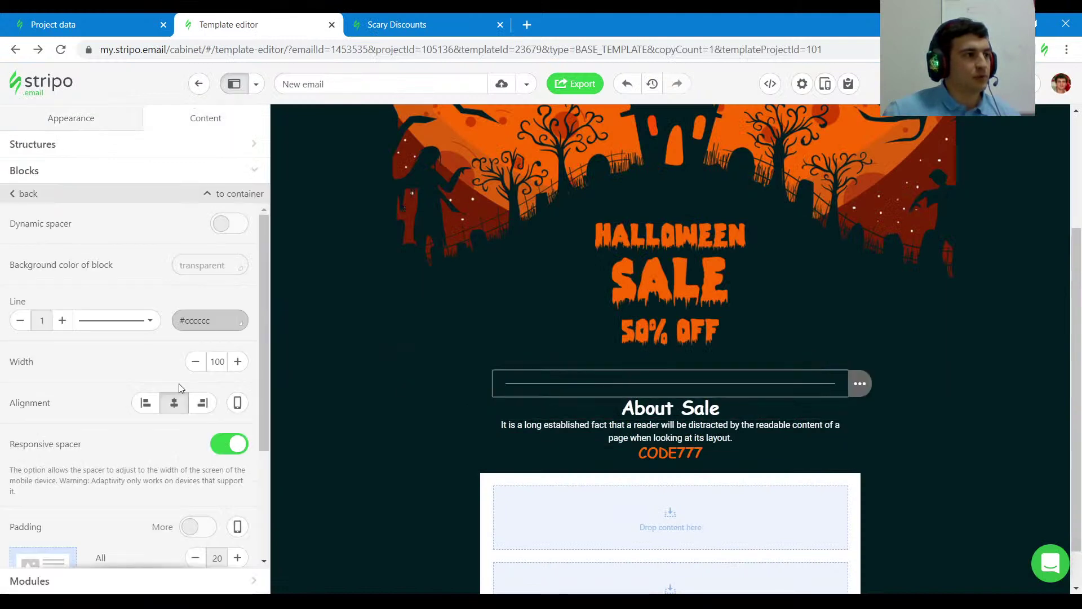
left_click(228, 223)
left_click_drag(672, 392, 672, 403)
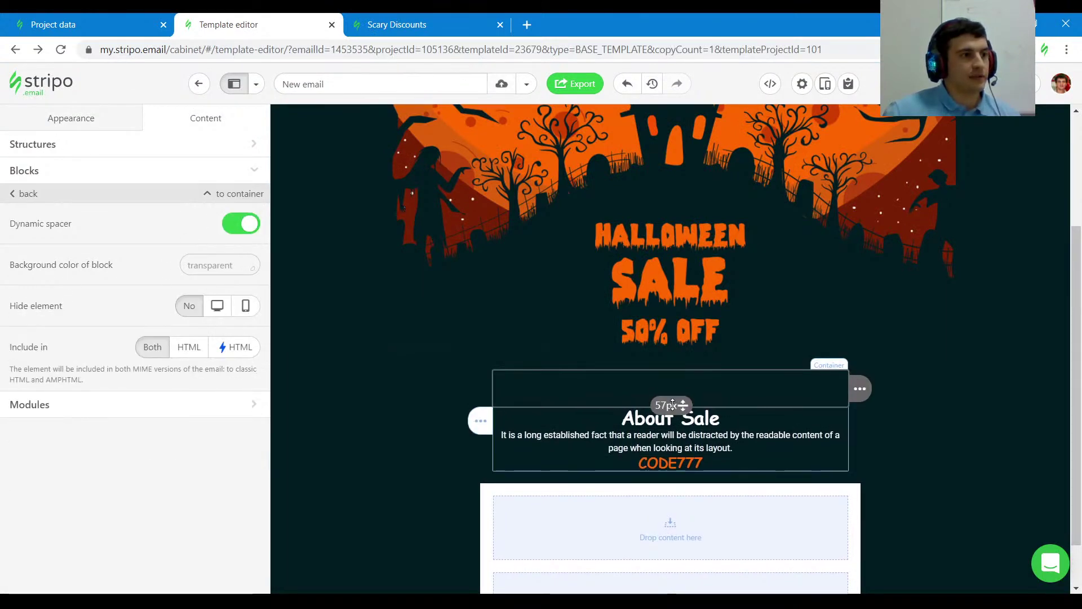
Step: Enable separate padding sides for the About Sale heading block and add bottom padding
left_click(633, 416)
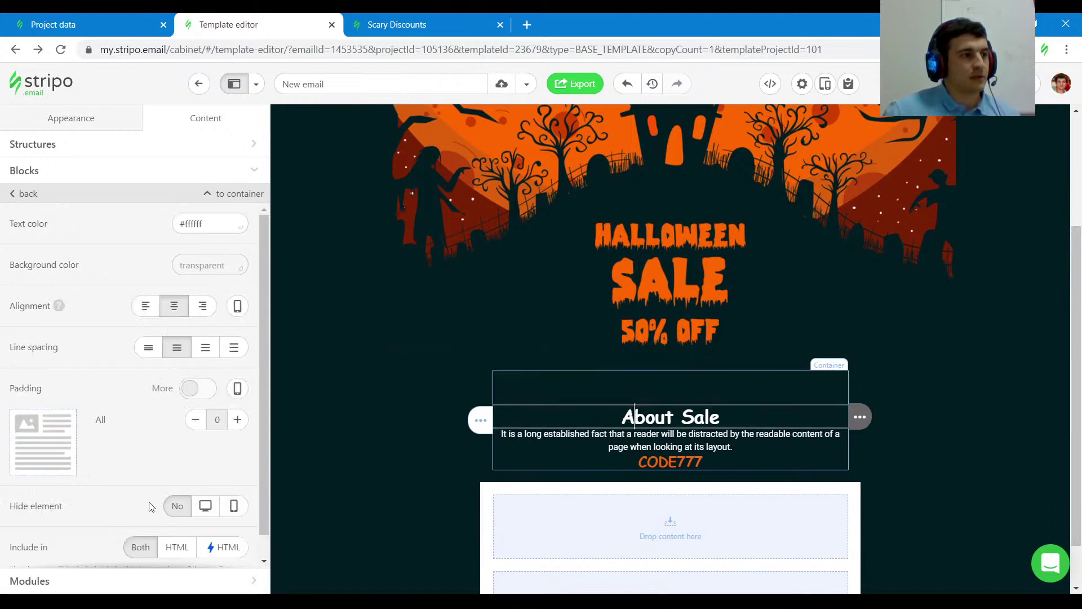
scroll(191, 360, "down", 1)
left_click(198, 365)
left_click(237, 488)
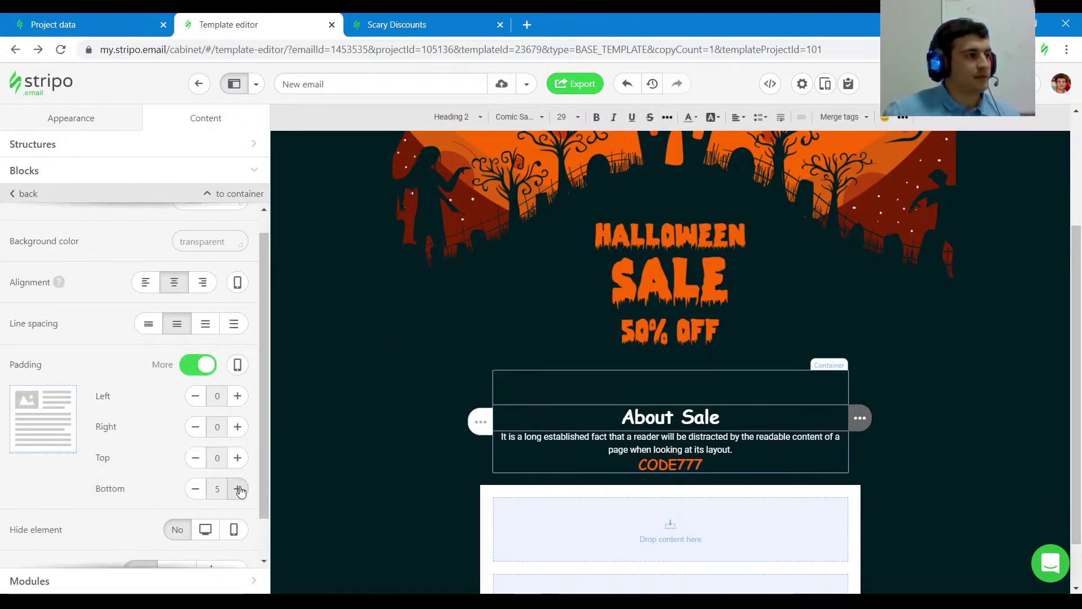
Step: Enable separate padding sides for the paragraph block, set its top padding to 10 and add bottom padding
left_click(604, 449)
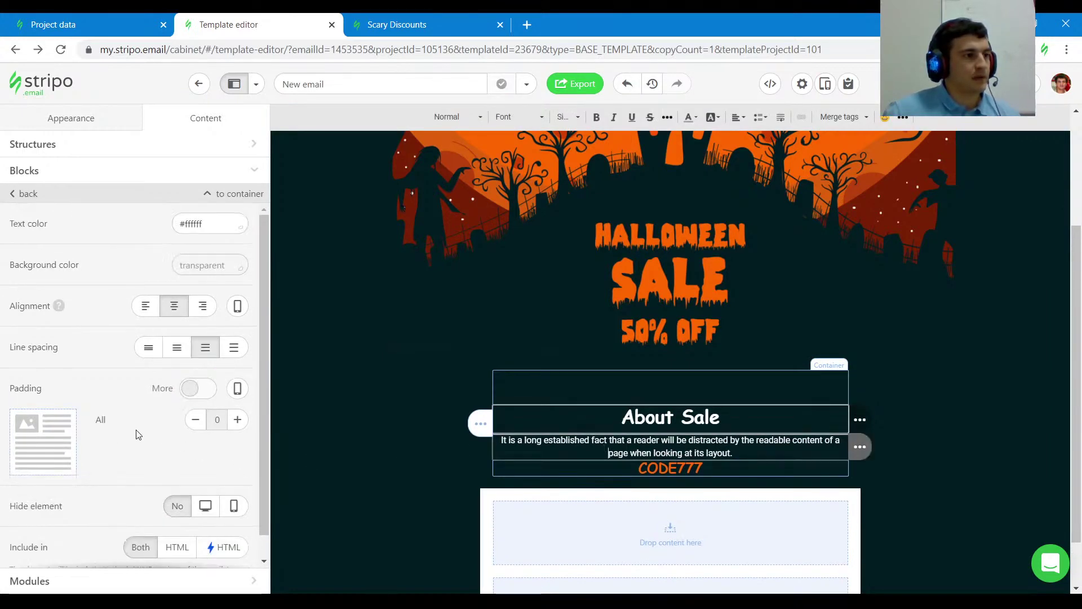
left_click(198, 389)
left_click(237, 481)
left_click(237, 512)
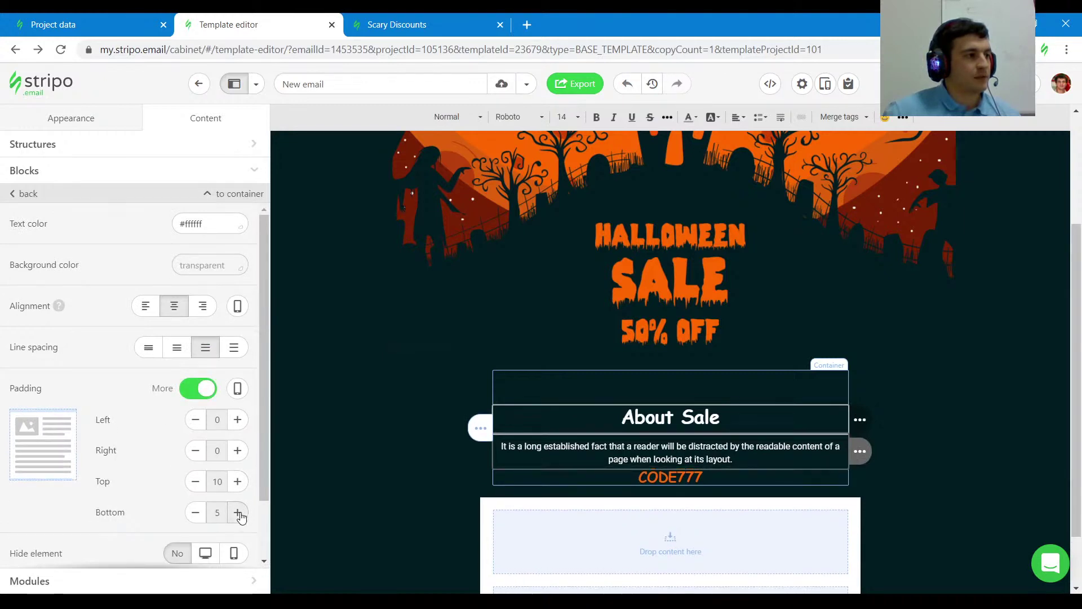
Step: Enable separate padding sides for the CODE777 block and set its top and bottom padding to 10
scroll(623, 401, "down", 2)
left_click(622, 403)
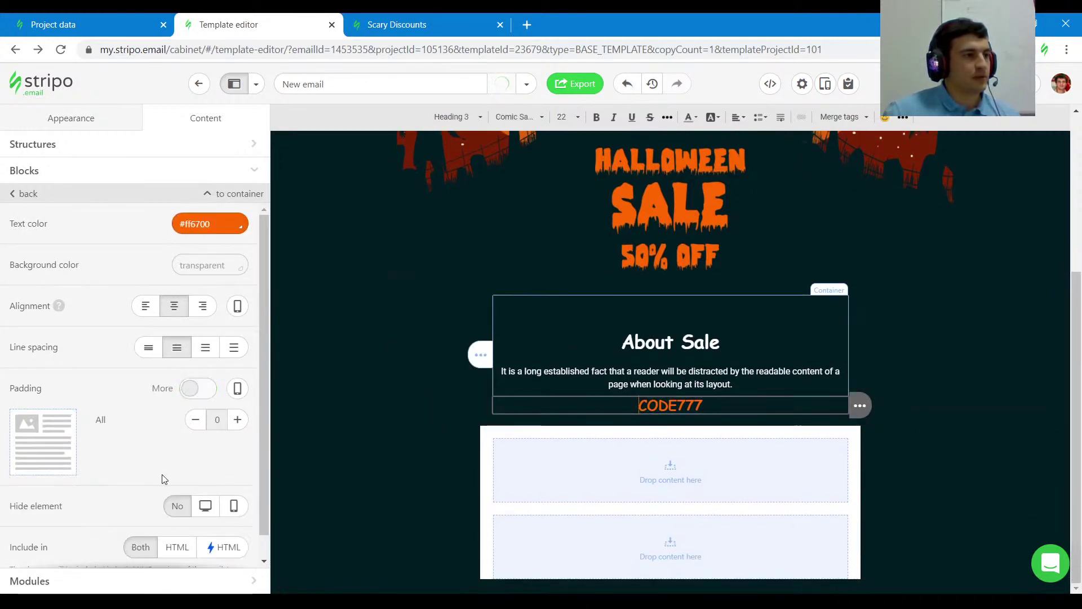
scroll(164, 475, "down", 1)
left_click(192, 362)
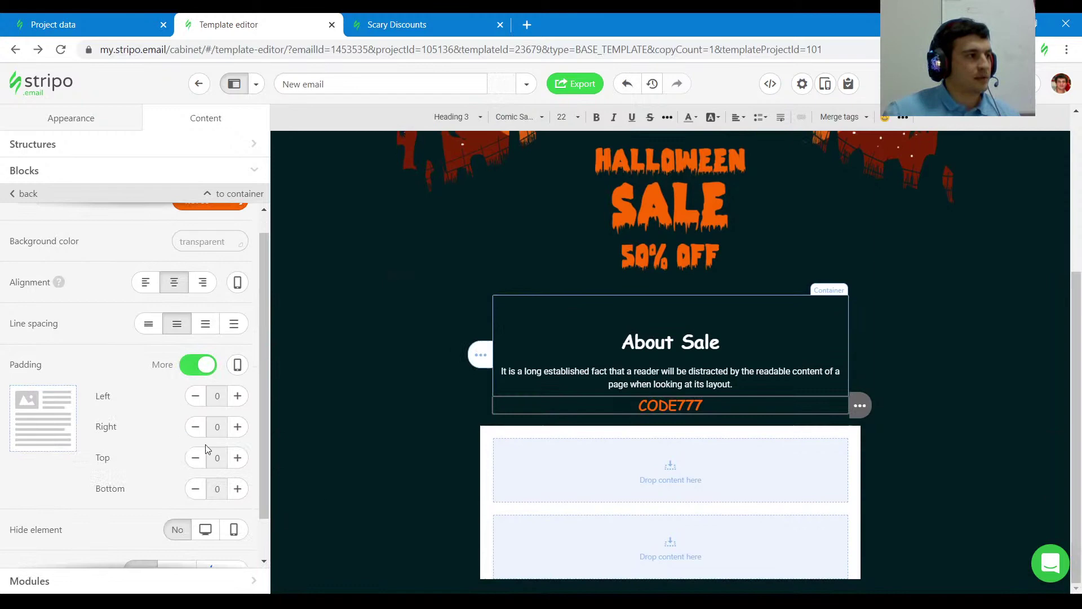
left_click(238, 457)
left_click(238, 488)
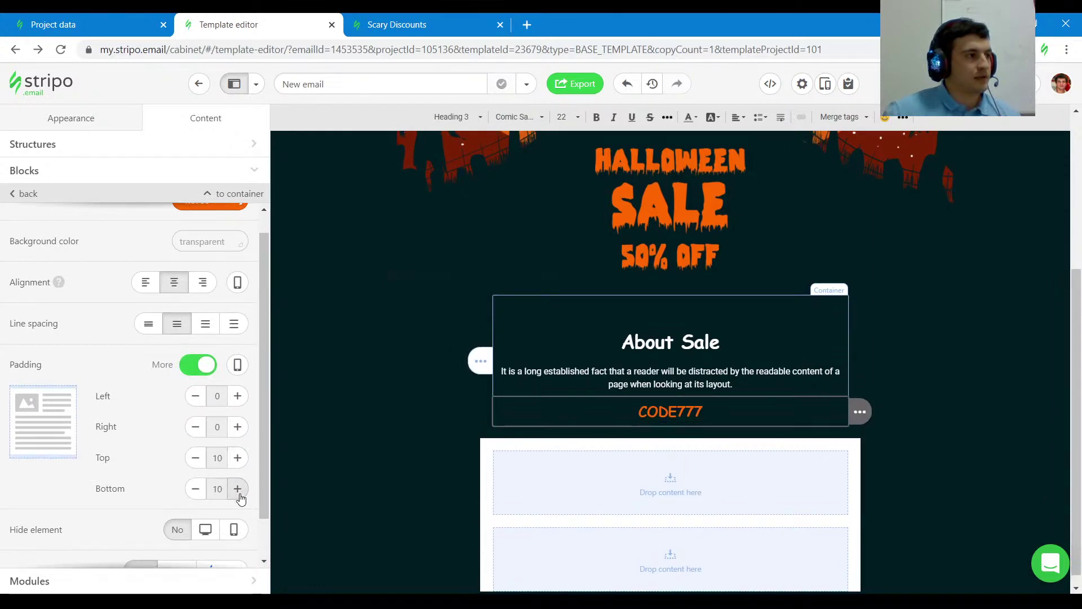
Step: Compare the padding of the sample email's About Sale structure with that of the template's structure
left_click(397, 25)
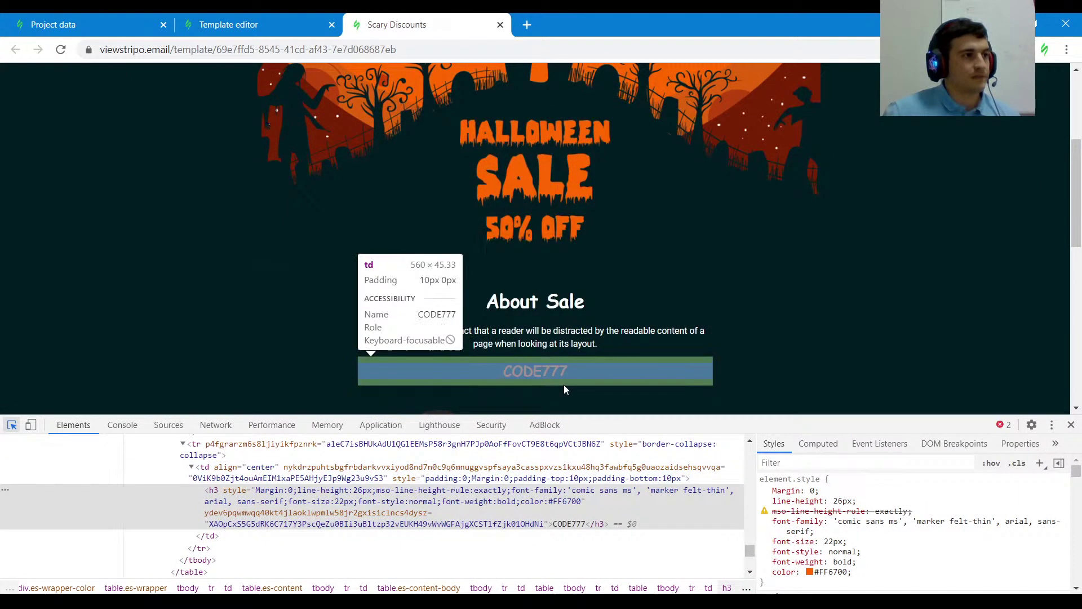
scroll(561, 381, "down", 1)
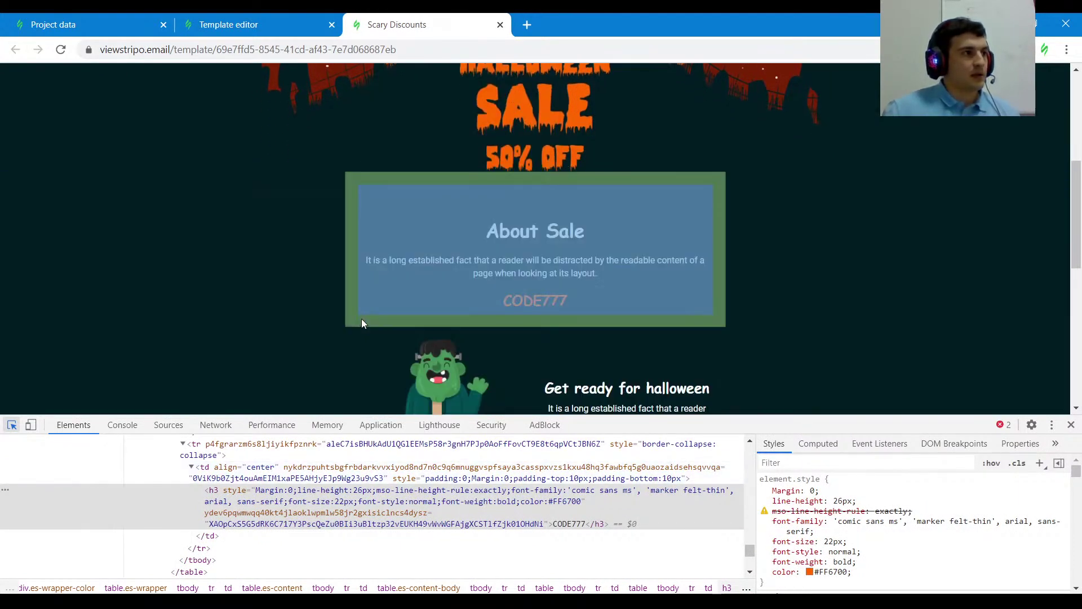
scroll(354, 169, "down", 3)
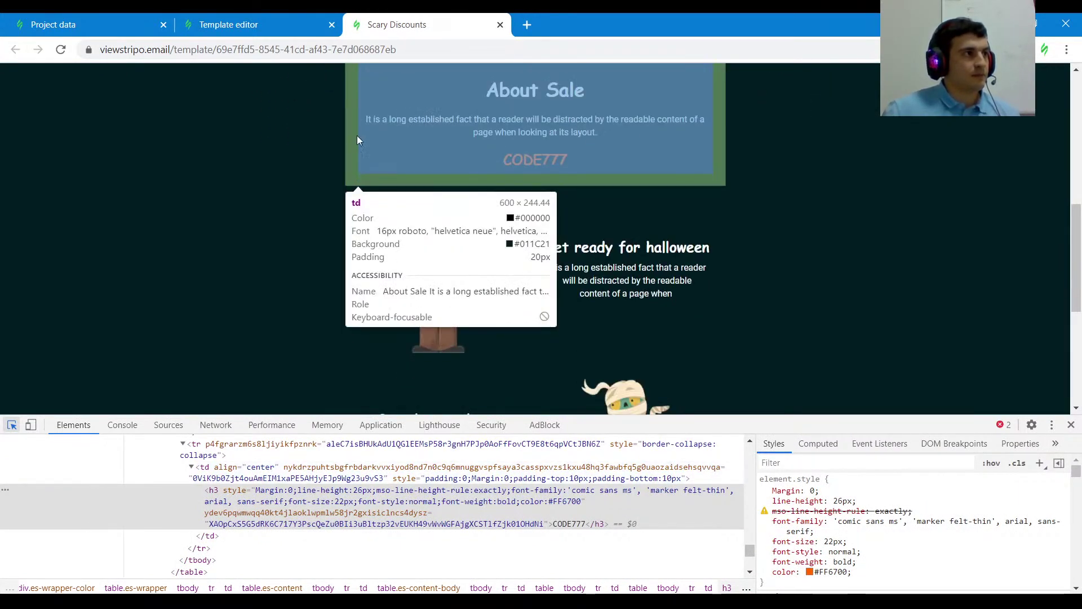
left_click(280, 27)
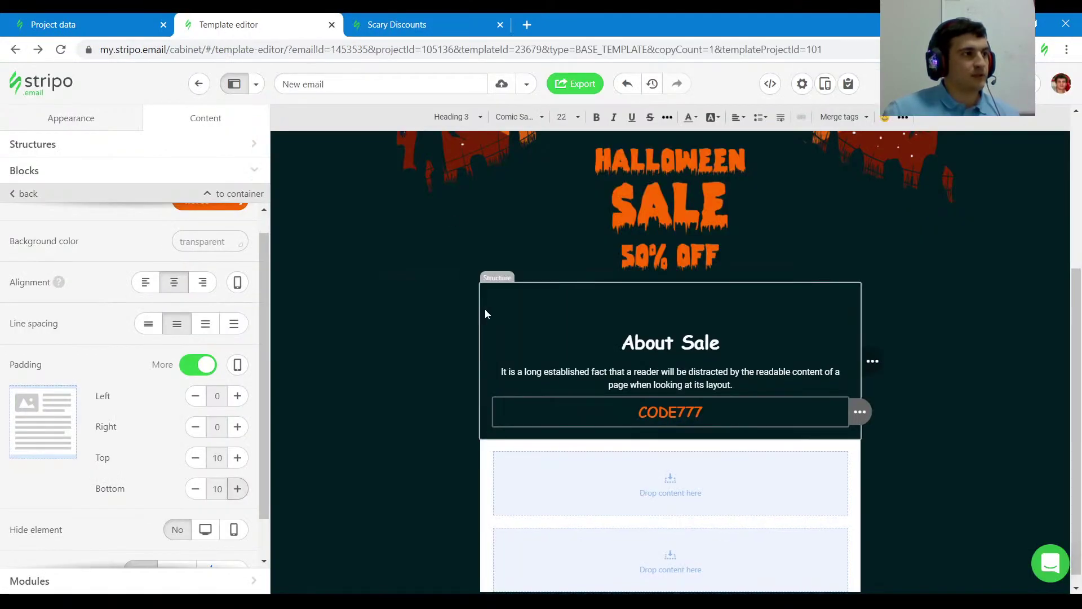
left_click(486, 310)
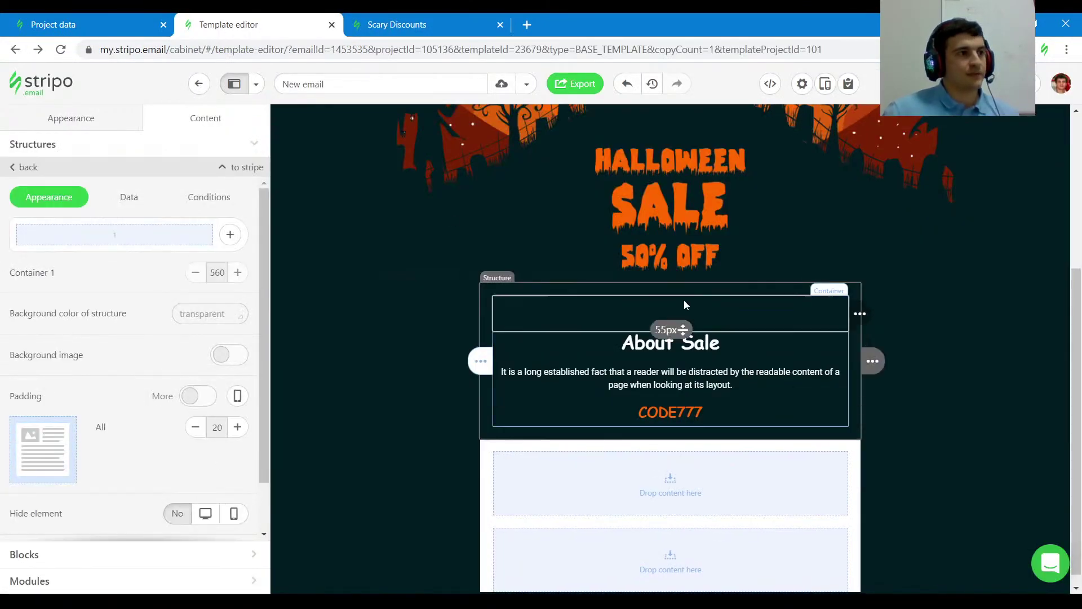
Step: Inspect the background color and padding of the Frankenstein image and text structure in the sample email
left_click(407, 25)
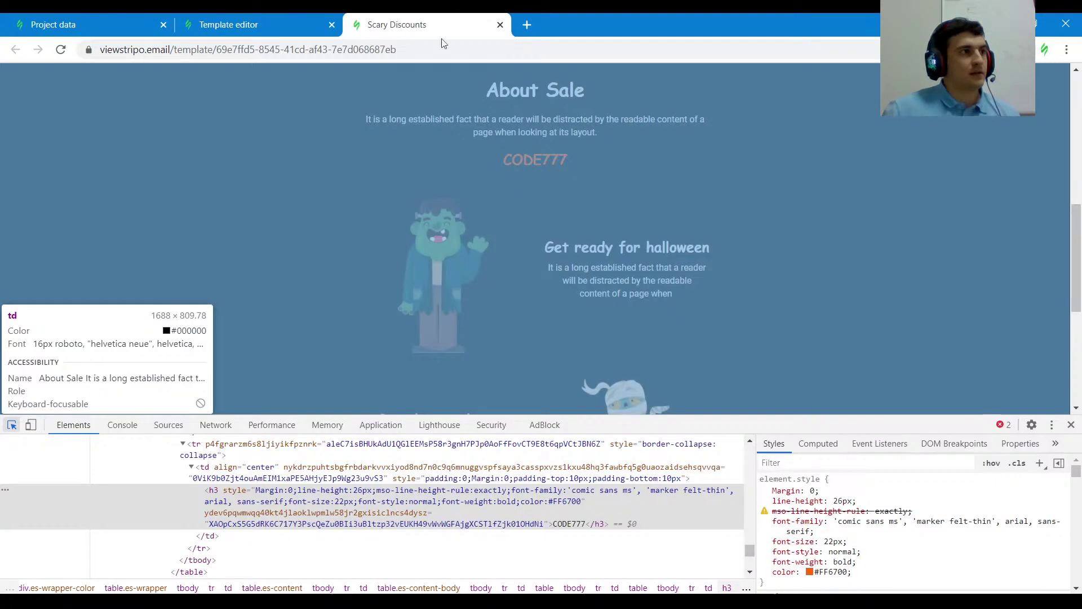
scroll(780, 258, "up", 2)
left_click(777, 282)
scroll(777, 282, "down", 2)
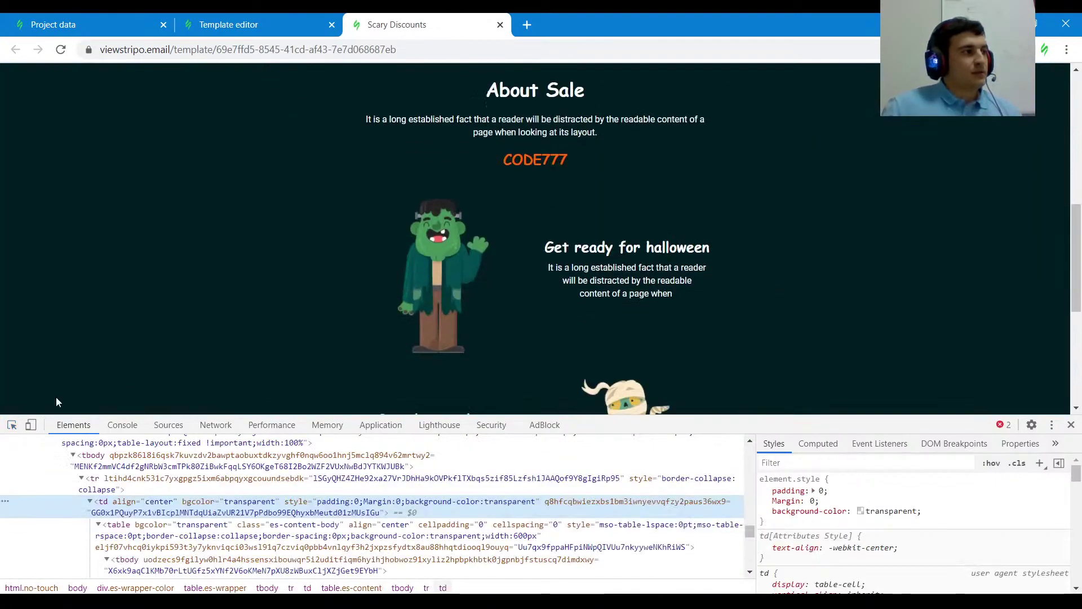
left_click(11, 424)
left_click(351, 334)
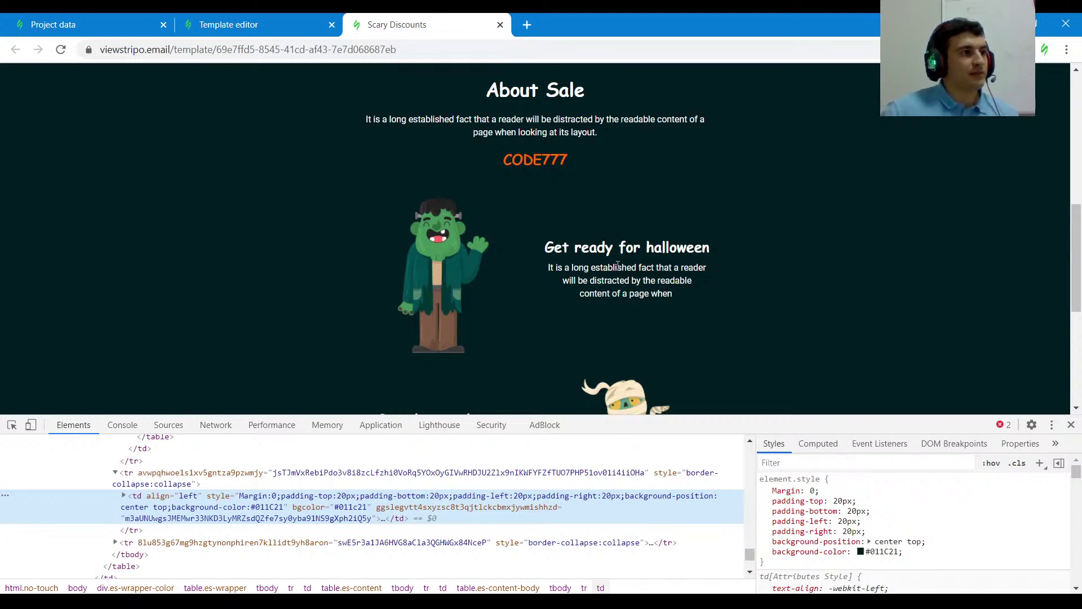
Step: Set the content background color of the empty stripe below CODE777 to transparent
left_click(248, 26)
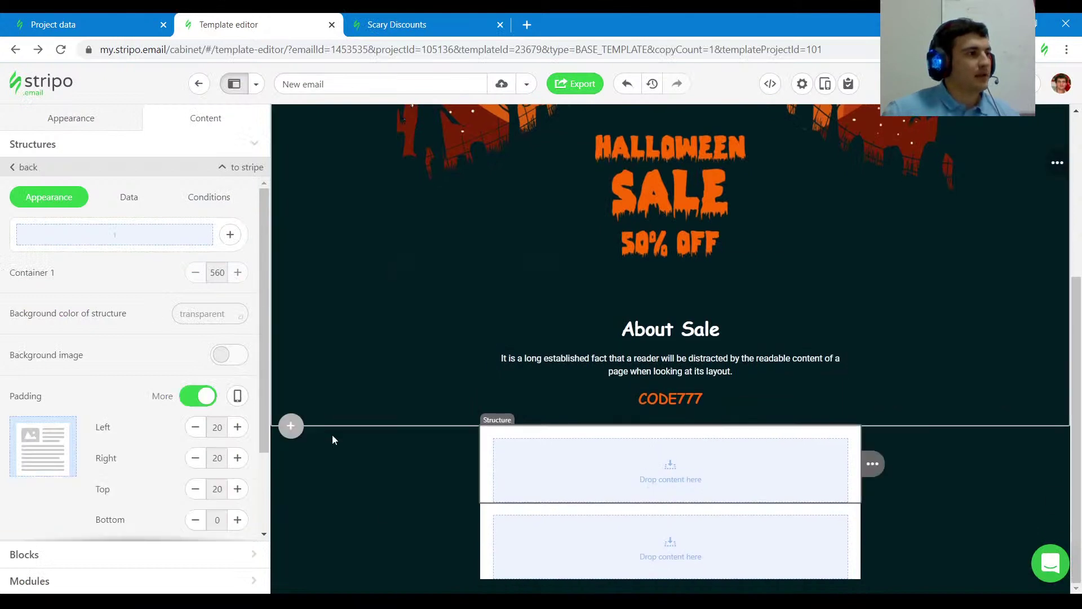
left_click(409, 567)
left_click(213, 311)
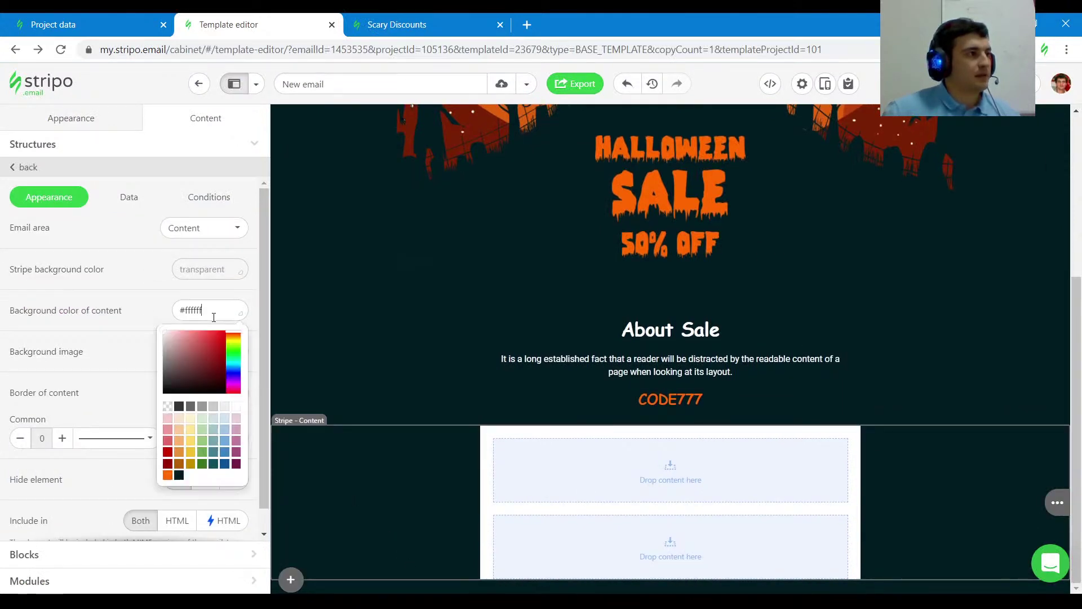
left_click(168, 406)
Step: Split the first empty structure below CODE777 into two containers, with an image block in the first and a text block in the second
left_click(563, 438)
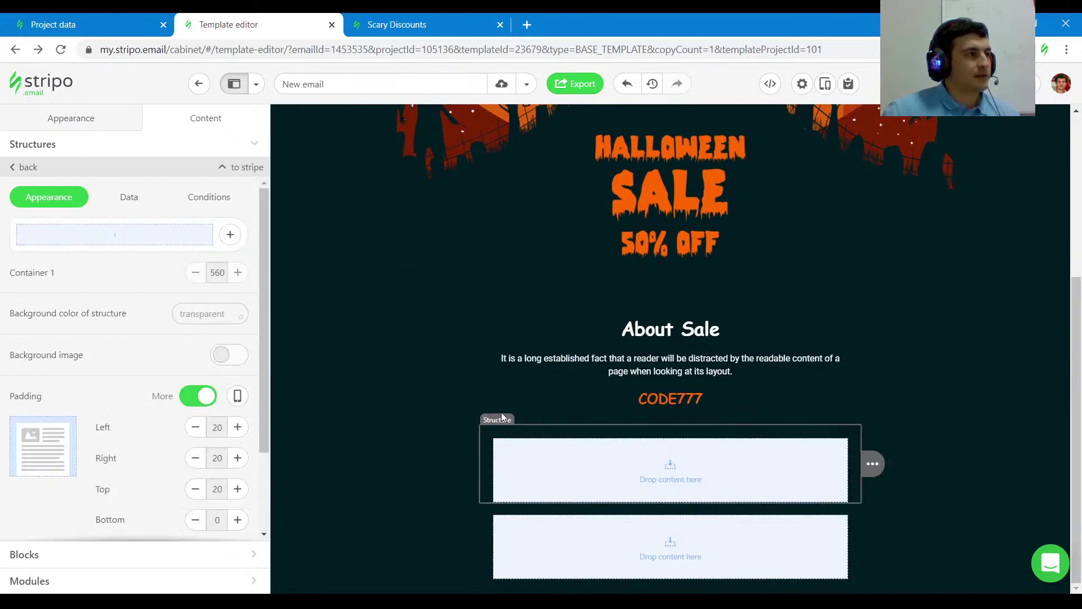
left_click(230, 235)
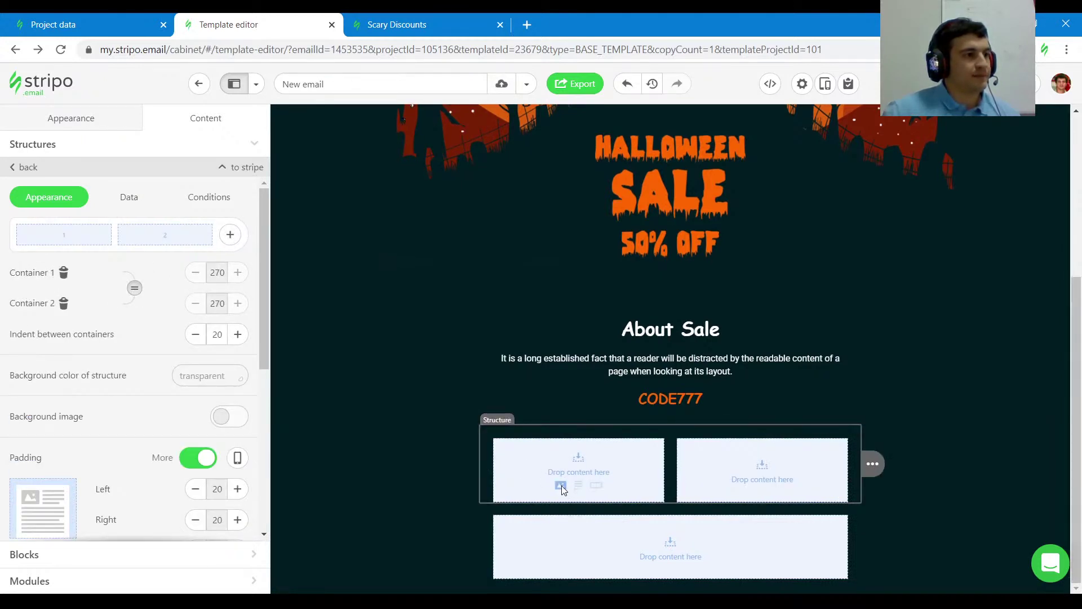
left_click(561, 486)
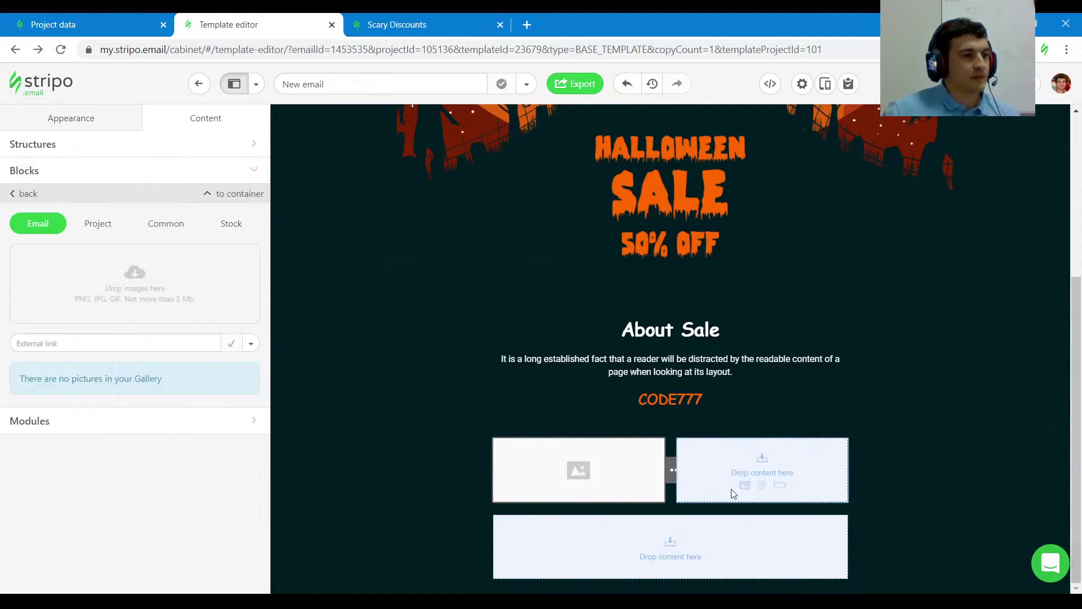
left_click(762, 488)
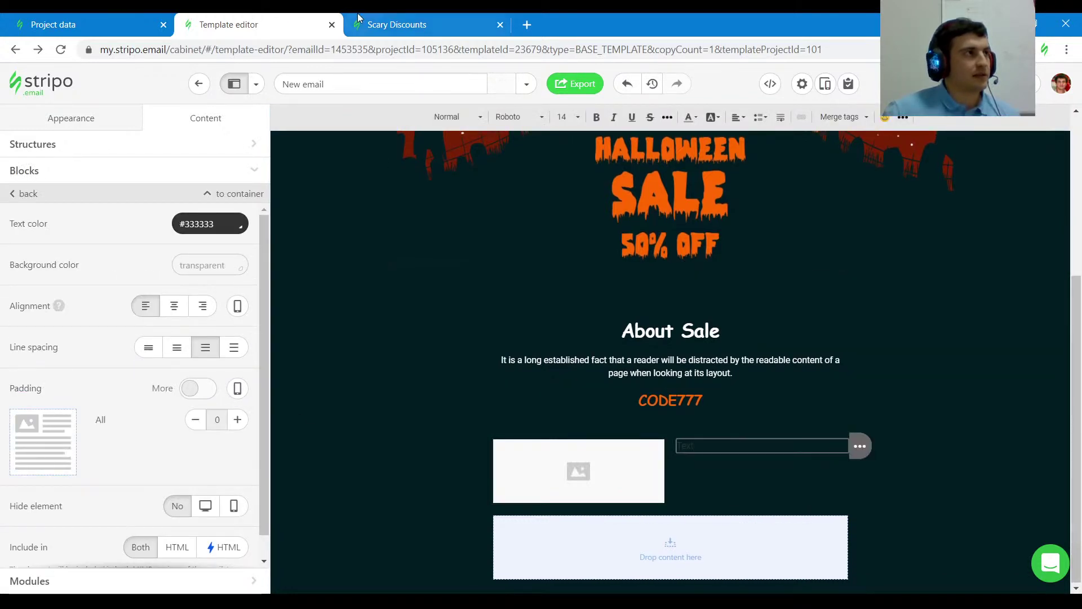
Step: Inspect the "Get ready for halloween" section's elements in the sample email
left_click(423, 26)
left_click(12, 425)
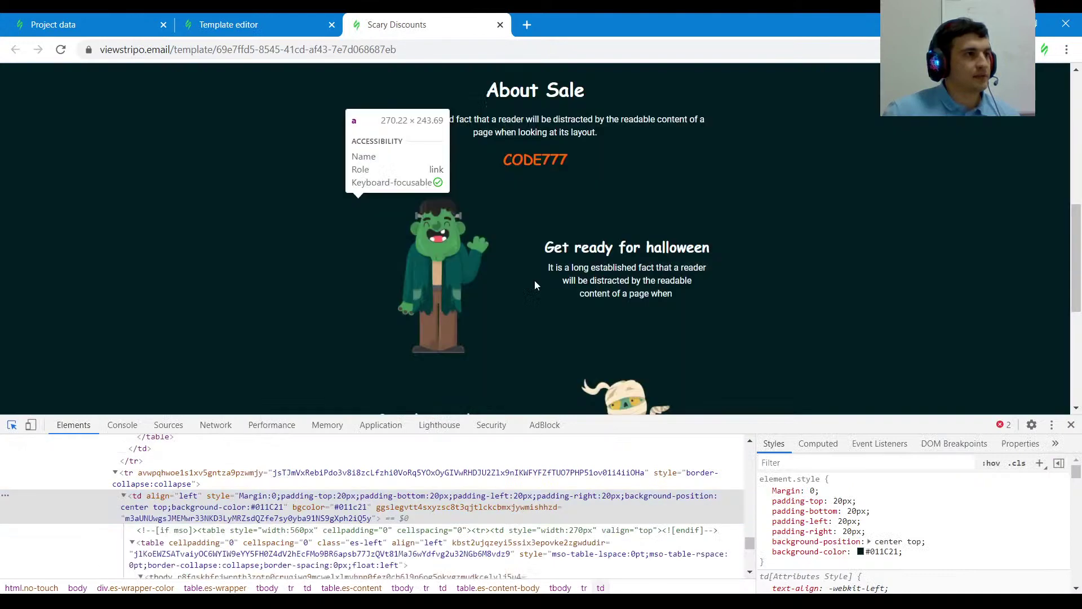
Step: Copy the "Get ready for halloween" heading text from the Scary Discounts page and return to the template editor
left_click(602, 252)
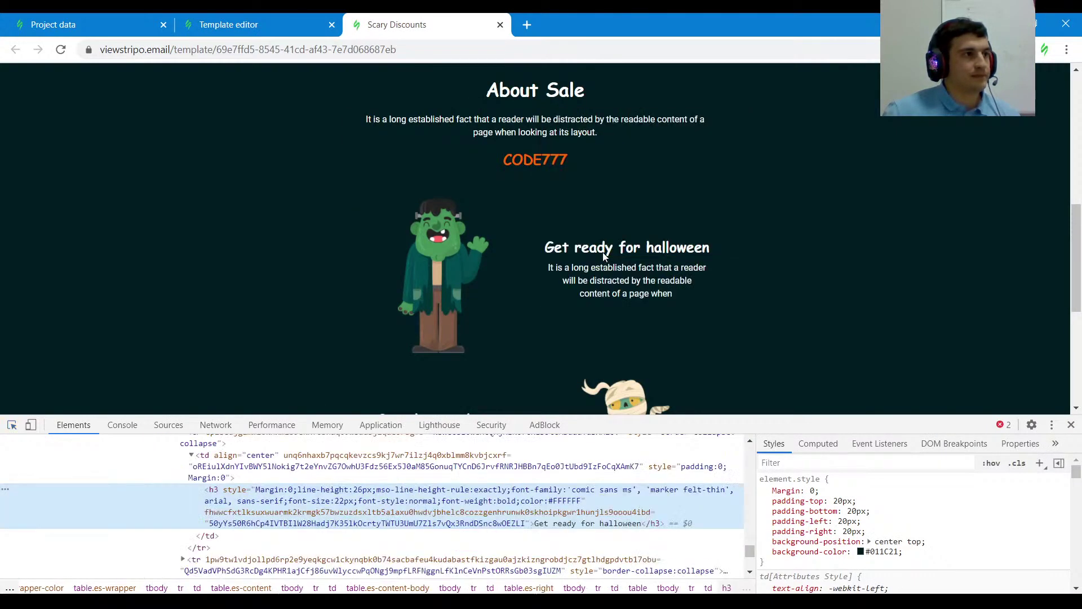
mouse_move(715, 253)
left_mouse_down()
mouse_move(595, 248)
mouse_move(695, 248)
left_mouse_up()
left_click(573, 250)
left_click(229, 24)
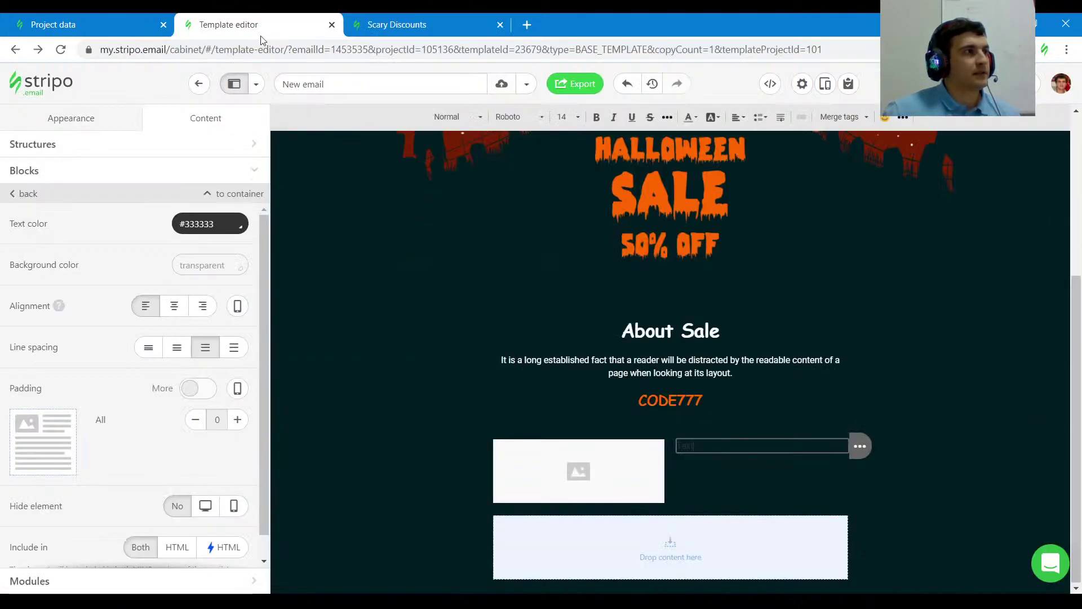
Step: Replace the dark text block beside the image placeholder with a copy of the About Sale paragraph block reading "Get ready for halloween"
double_click(744, 442)
type("Get ready for halloween")
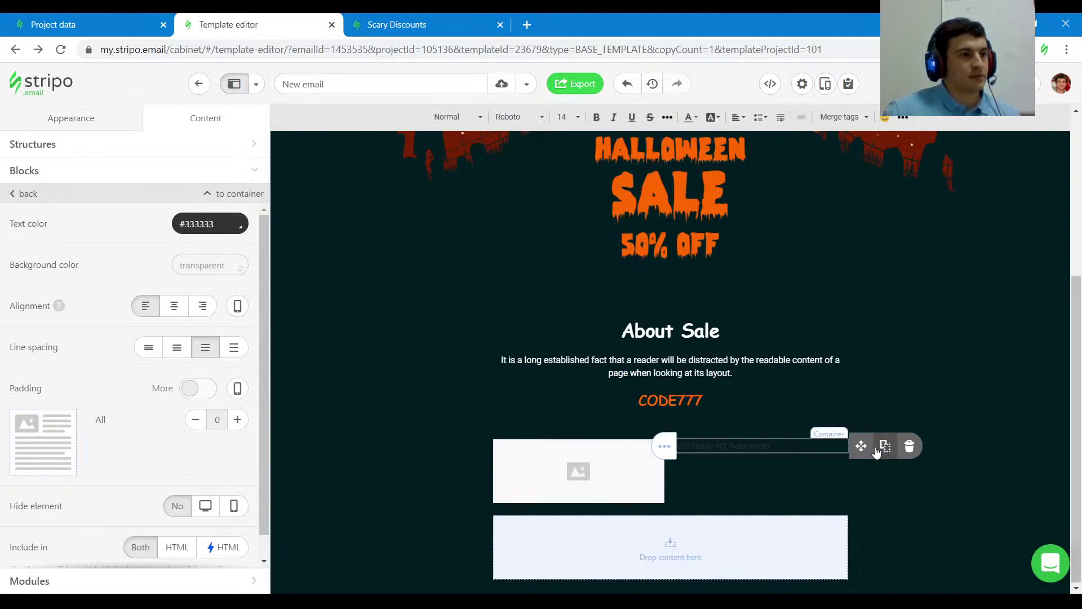
left_click(910, 446)
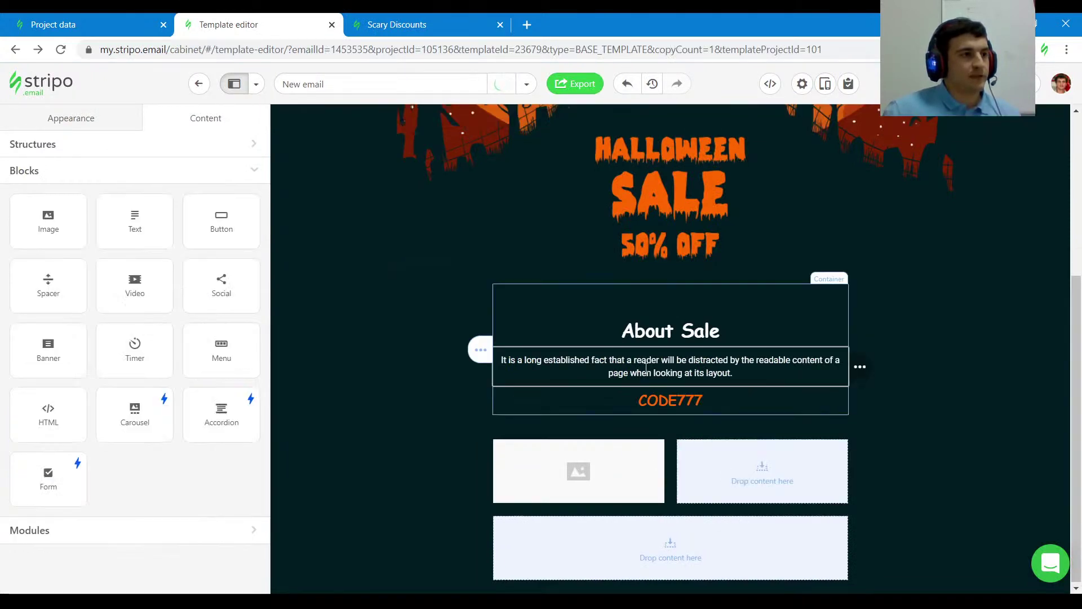
left_click_drag(885, 366, 732, 457)
type("Get ready for halloween")
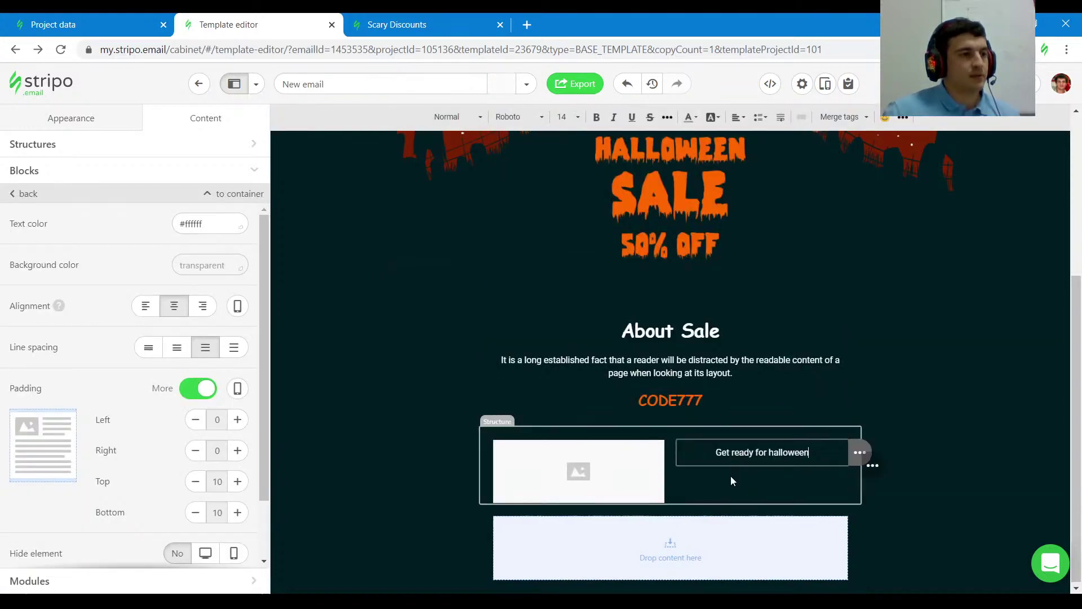
Step: Copy the paragraph under the "Get ready for halloween" heading on the Scary Discounts page and return to the editor
left_click(435, 25)
left_click(285, 27)
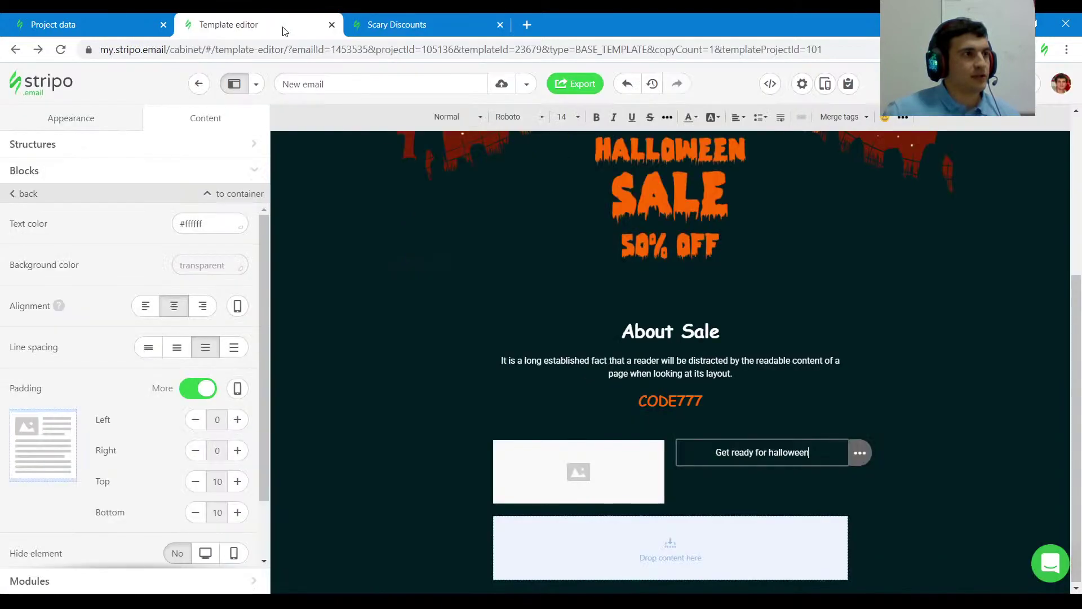
key("ctrl+Tab")
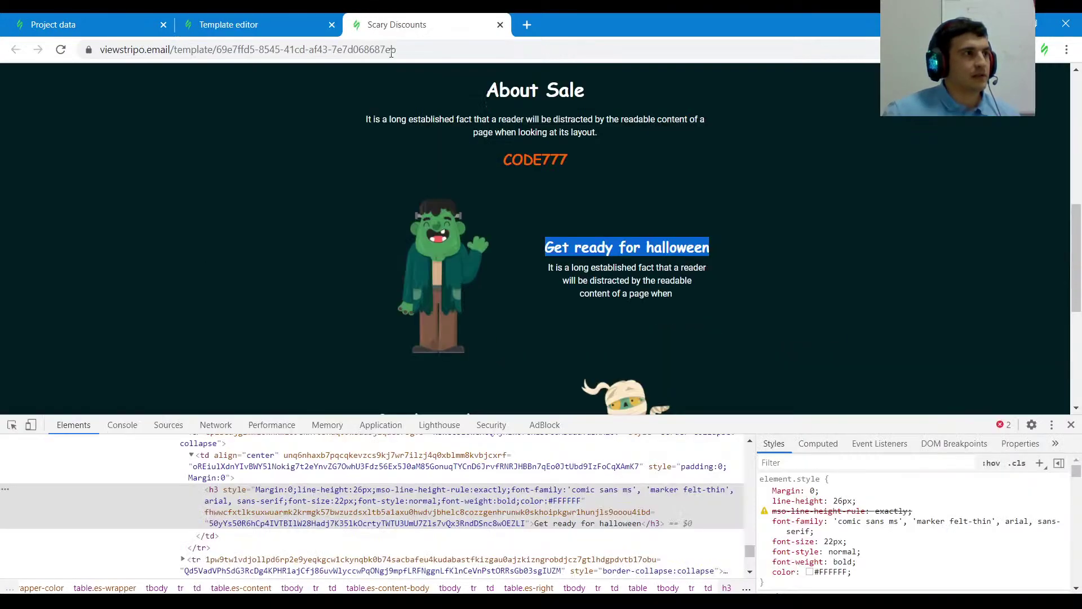
left_click_drag(694, 299, 544, 266)
key("ctrl+c")
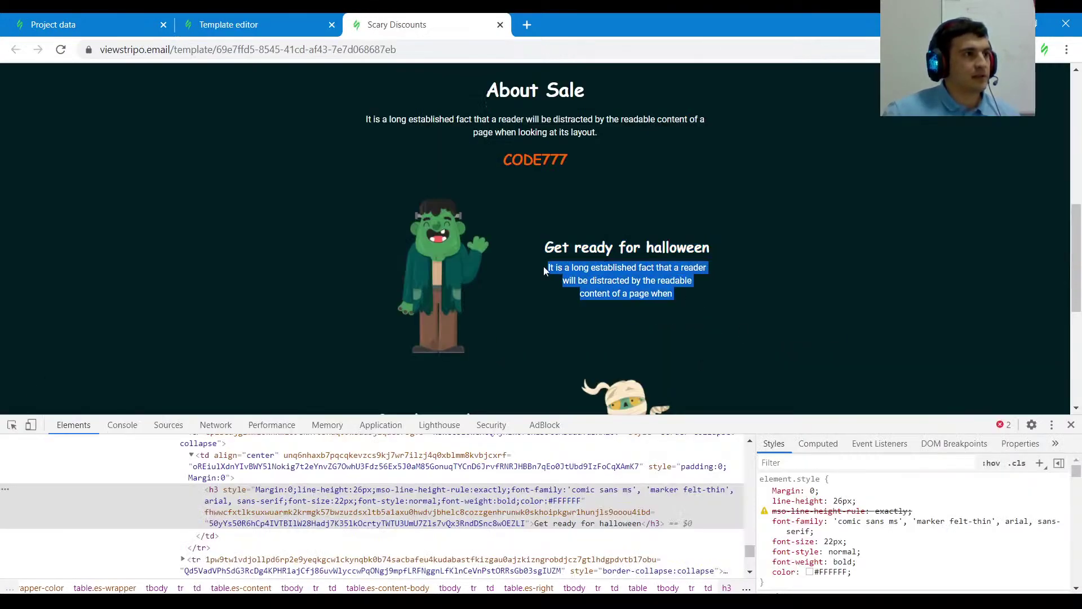
key("ctrl+shift+Tab")
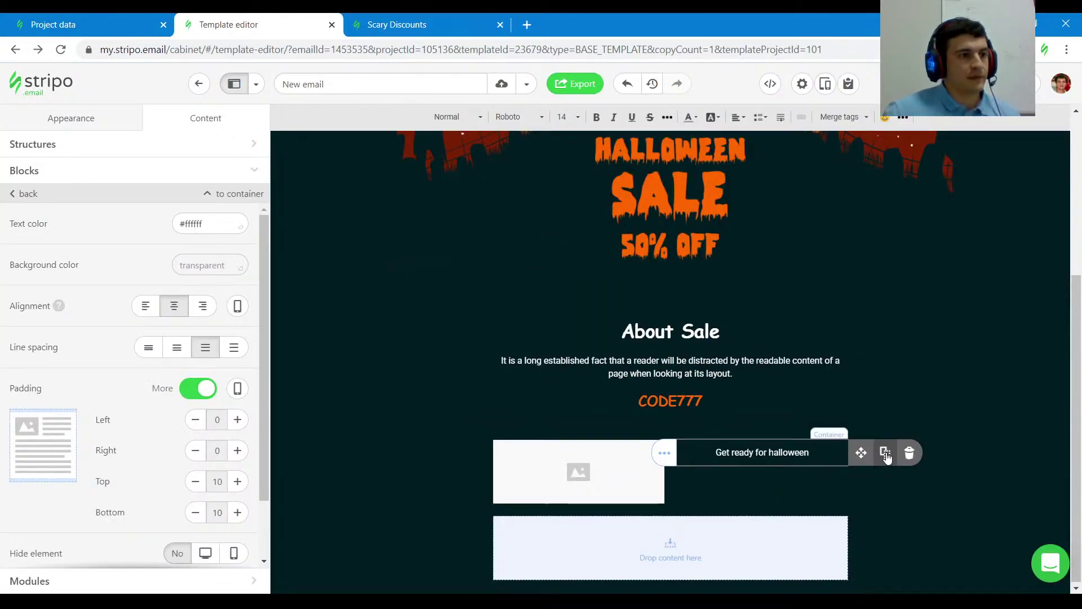
left_click(883, 452)
left_click(785, 479)
key("ctrl+v")
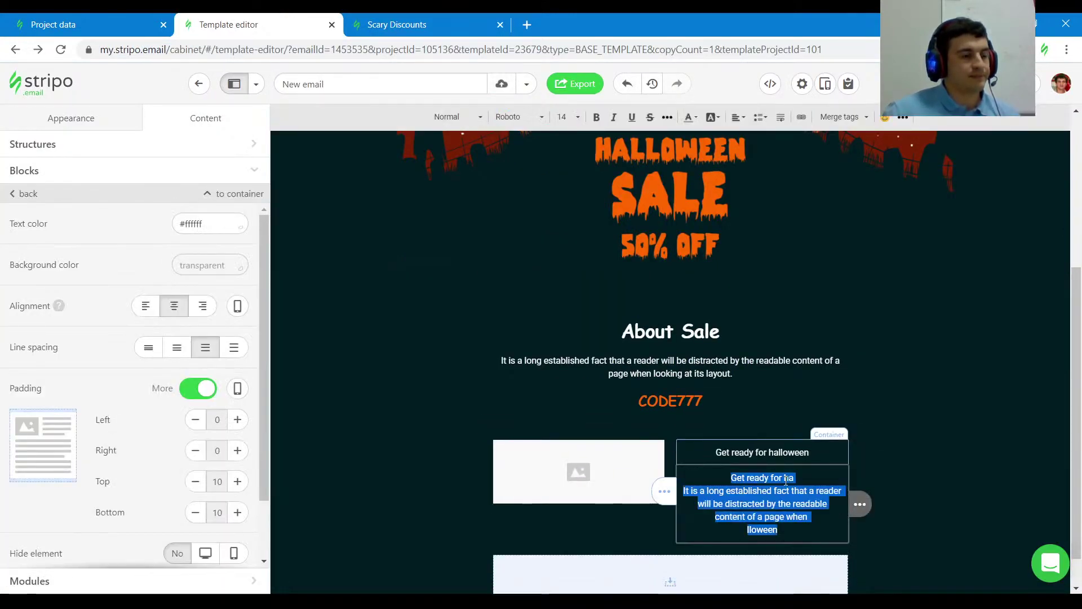
key("ctrl+a")
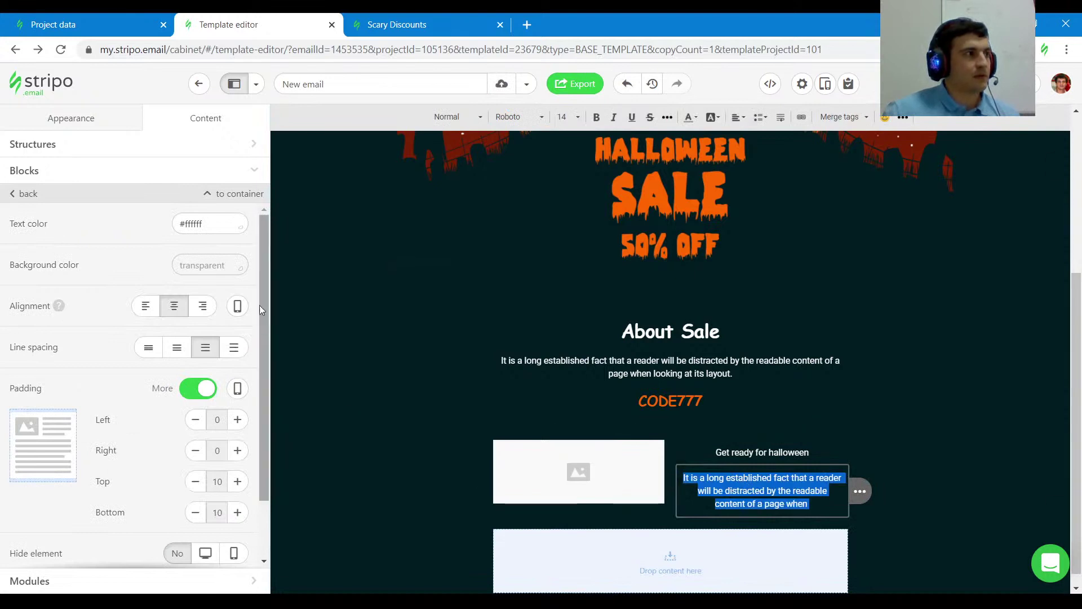
left_click(198, 223)
left_click(819, 503)
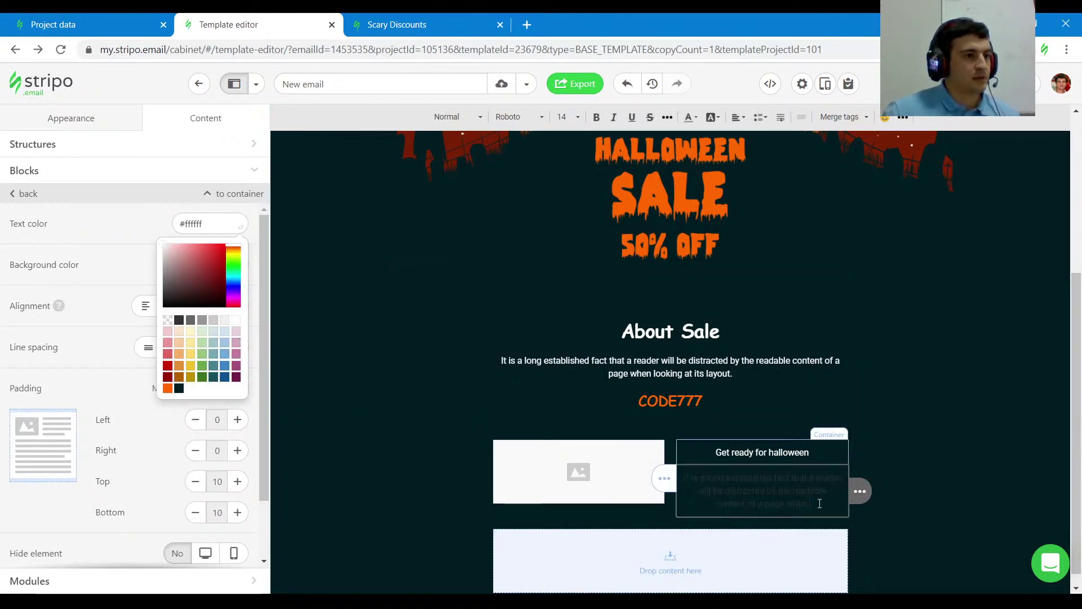
key("ctrl+a")
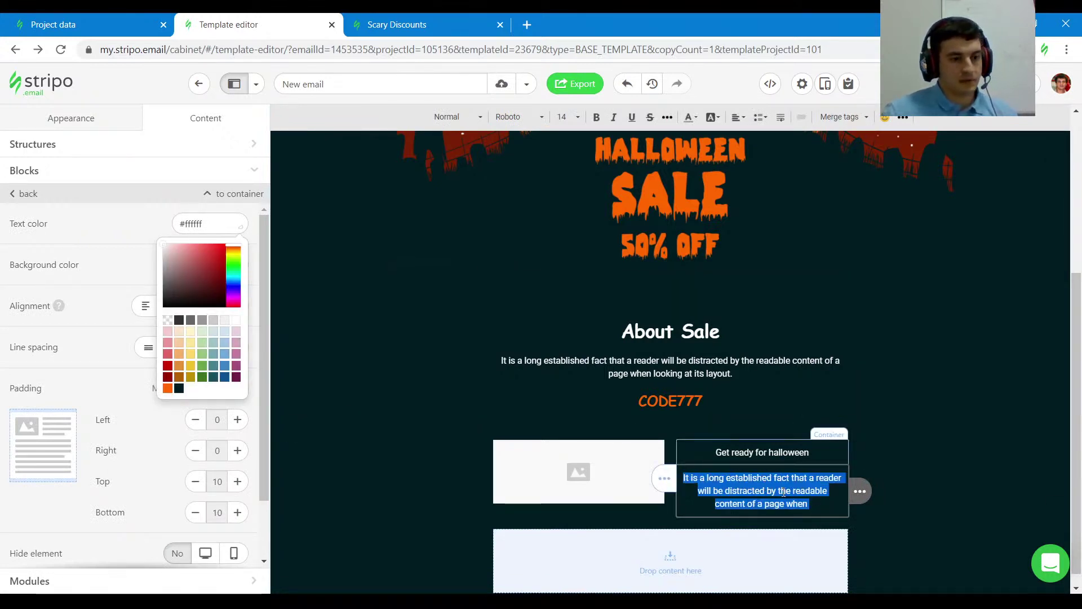
key("BackSpace")
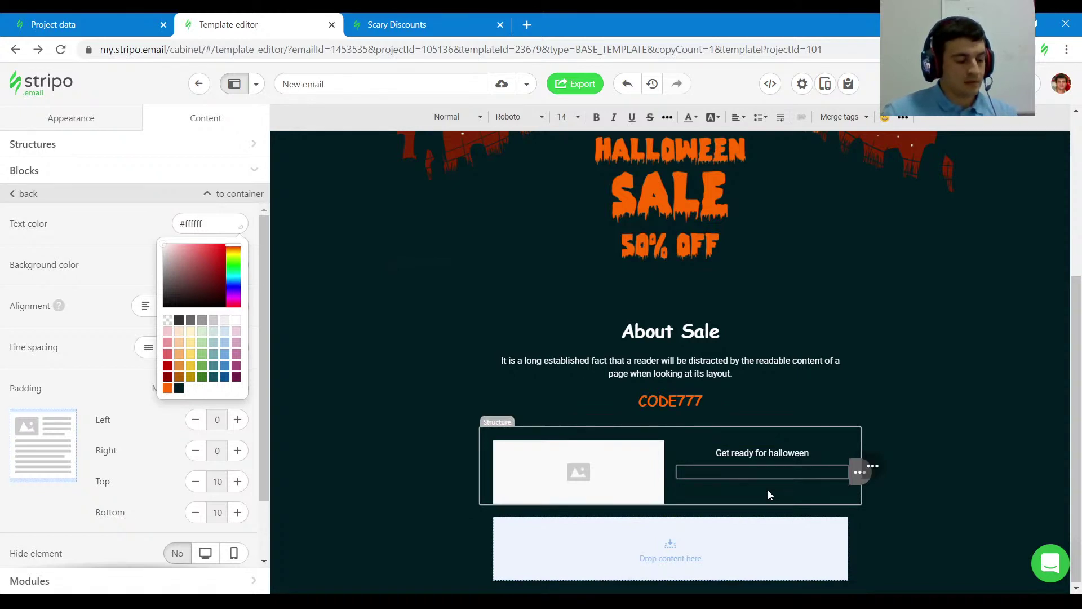
key("ctrl+a")
left_click(770, 472)
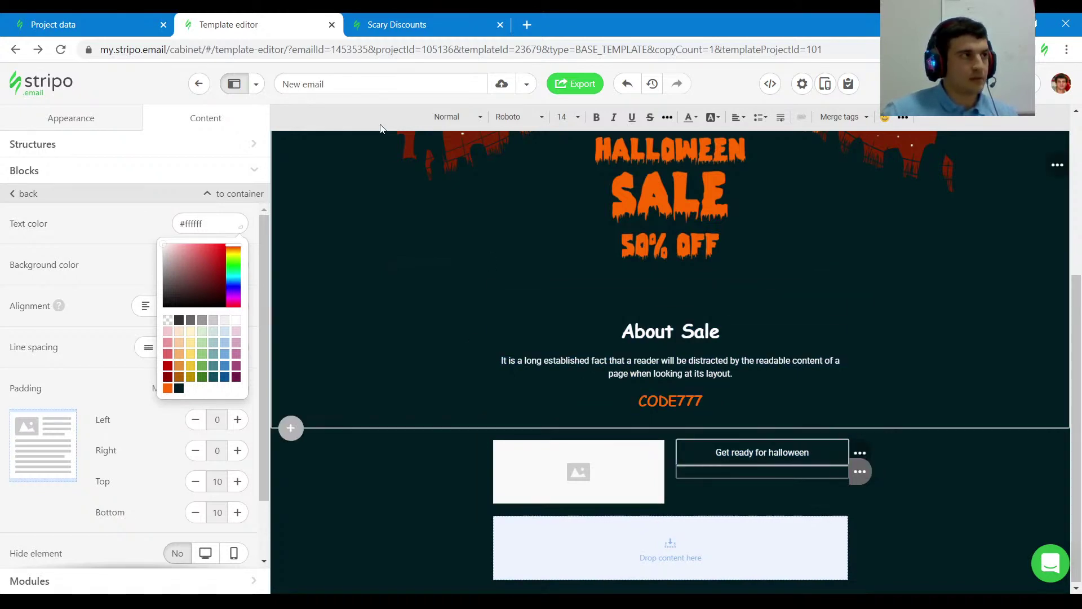
Step: Add a copy of the About Sale paragraph block below "Get ready for halloween" and replace its text with the Scary Discounts page's paragraph
key("ctrl+Tab")
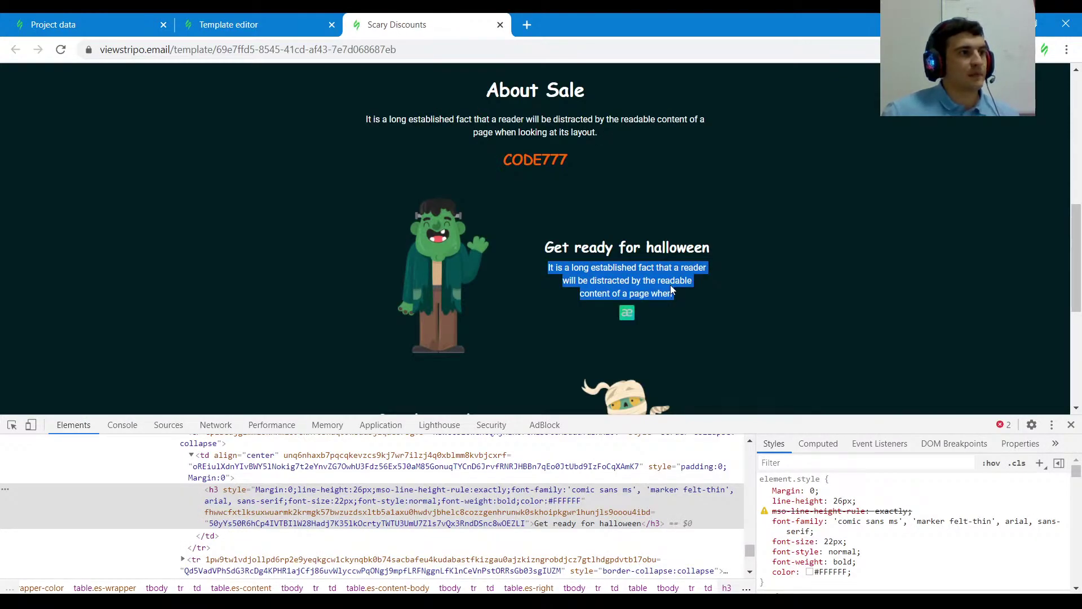
left_click(314, 27)
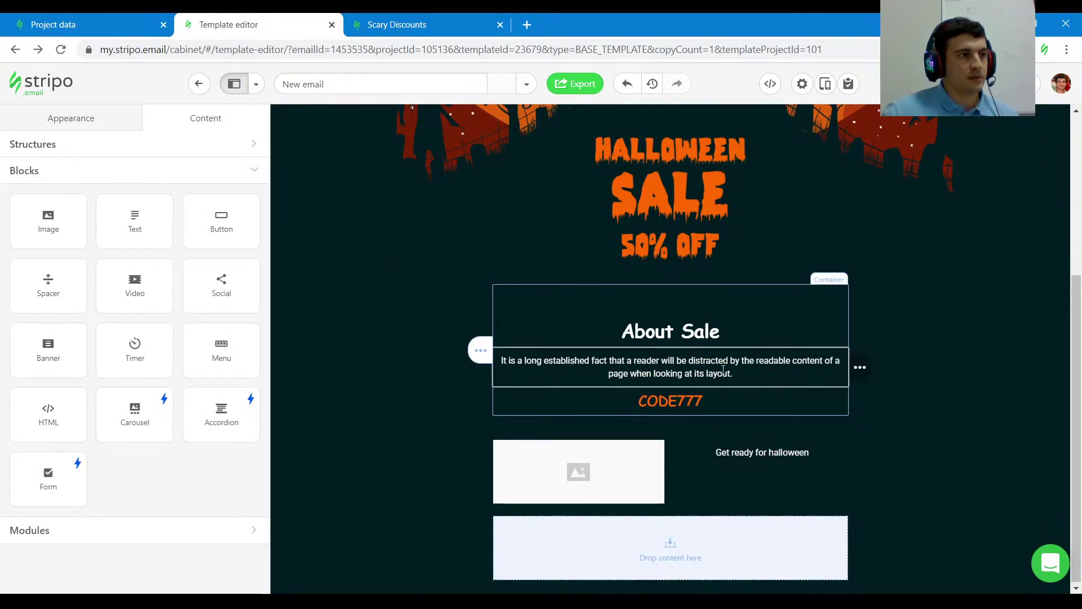
mouse_move(874, 369)
left_click_drag(874, 369, 749, 481)
left_click(771, 505)
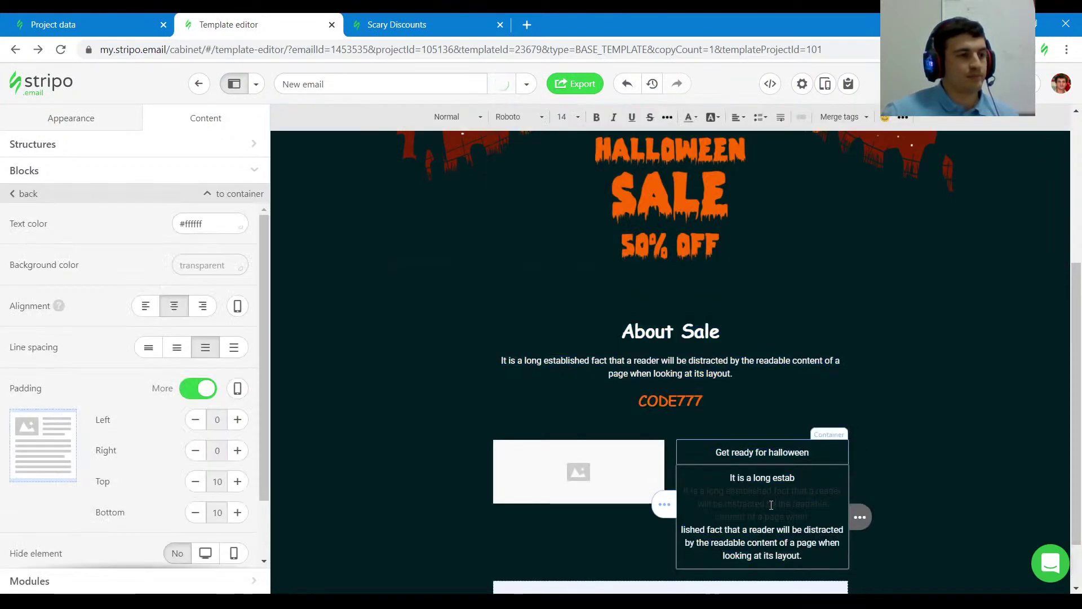
key("ctrl+a")
key("ctrl+v")
Step: Set the text color of the paragraph below "Get ready for halloween" to #ffffff, checking the block's HTML code
key("ctrl+a")
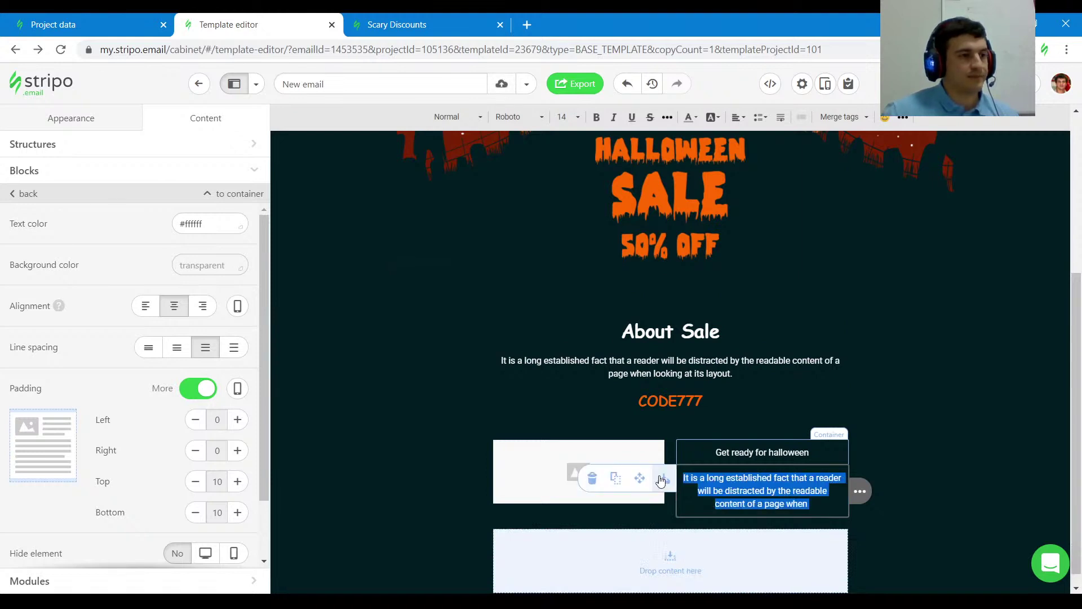
left_click(770, 83)
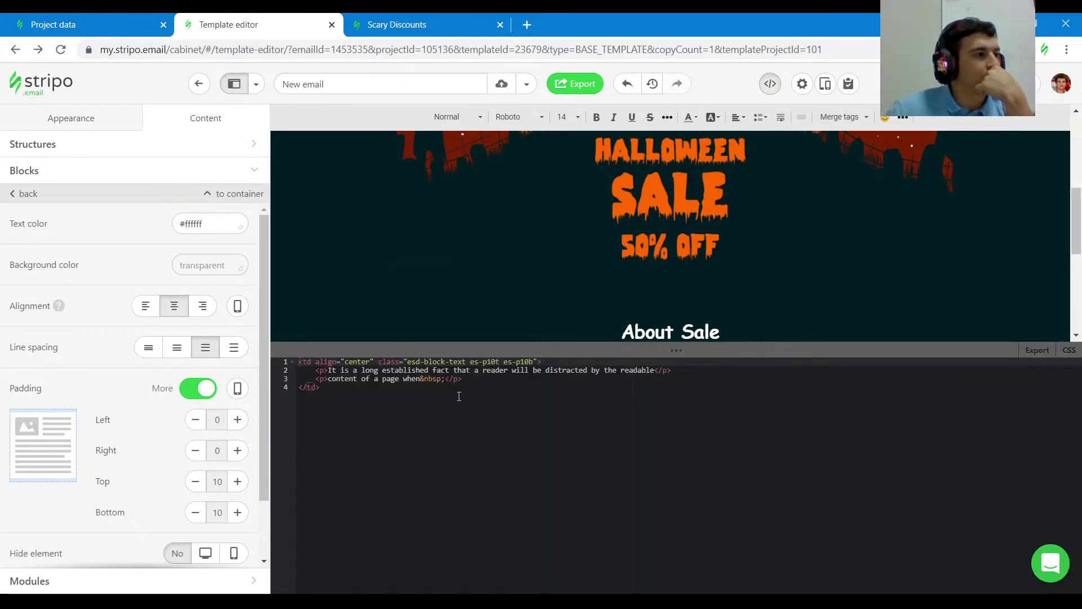
left_click(222, 224)
left_click(179, 320)
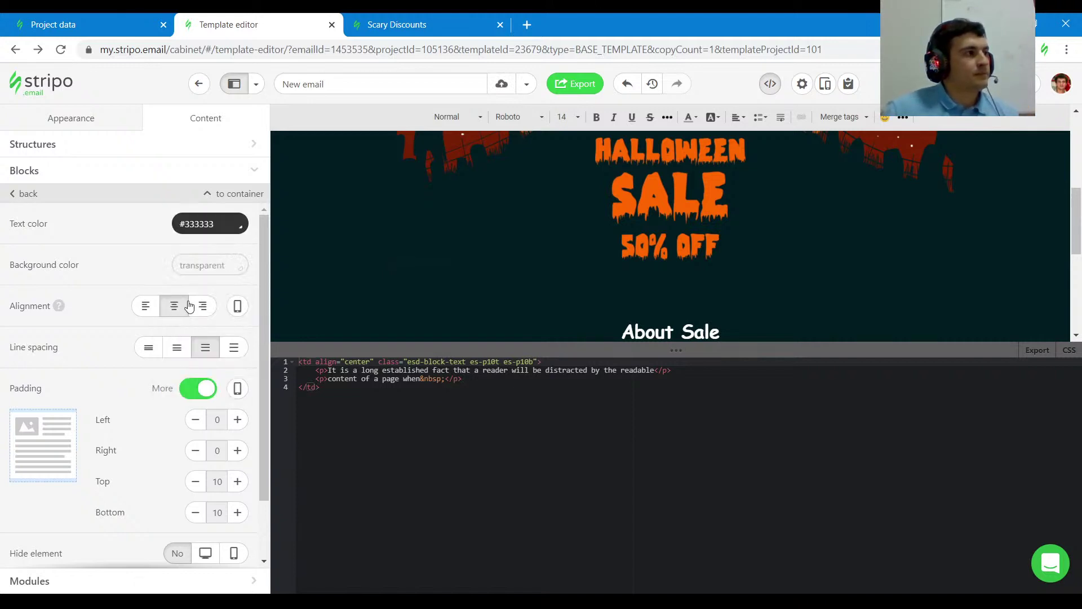
left_click(219, 220)
left_click(233, 321)
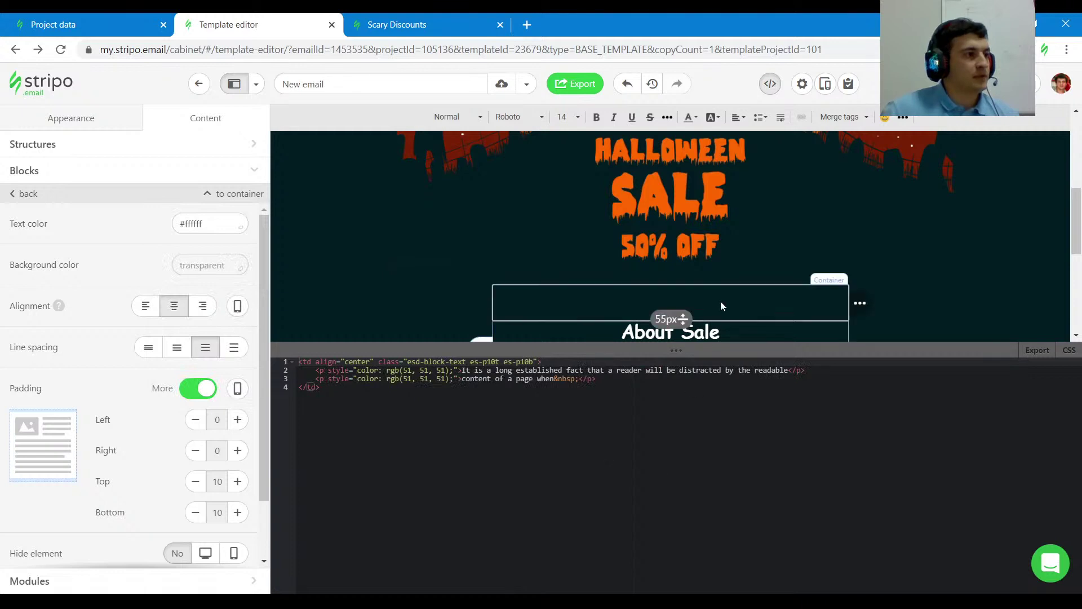
scroll(826, 242, "down", 4)
left_click(831, 293)
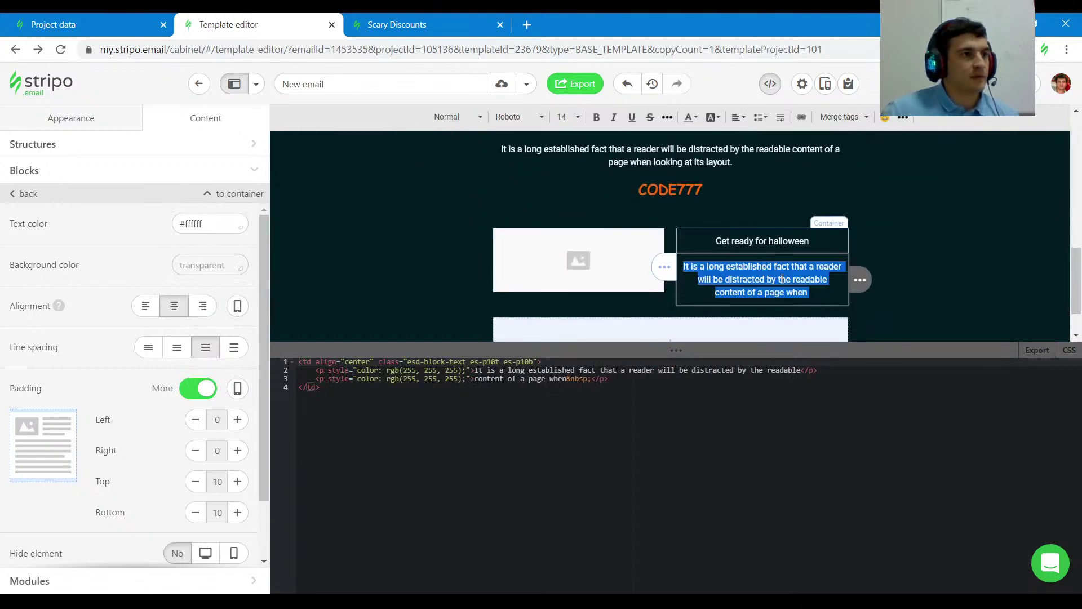
left_click(832, 296)
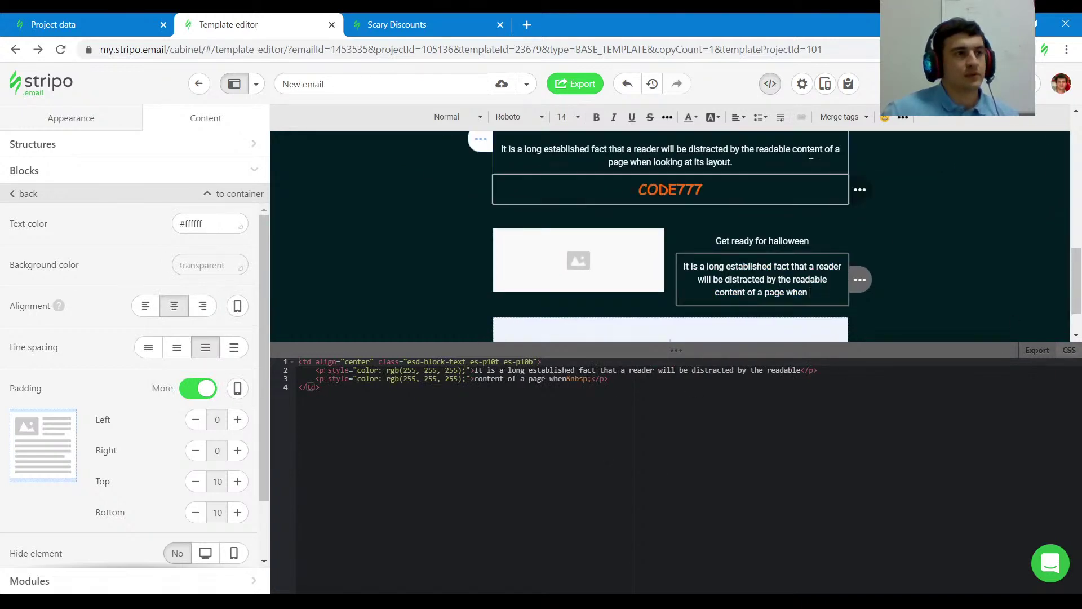
left_click(769, 85)
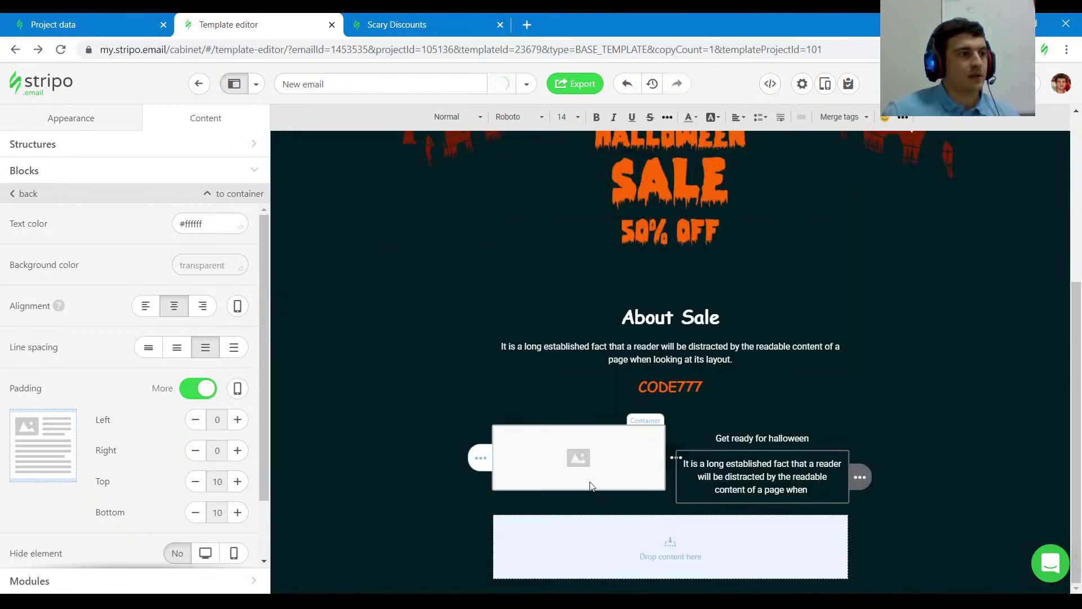
Step: Inspect the green monster image on the Scary Discounts page and copy its image source address
left_click(441, 30)
left_click(435, 258)
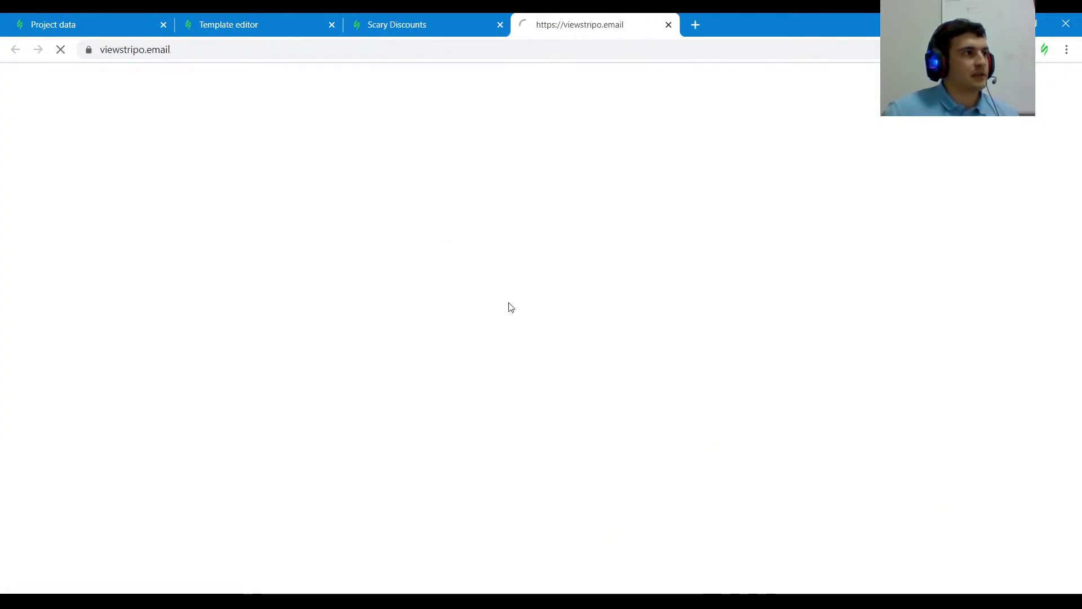
left_click(668, 25)
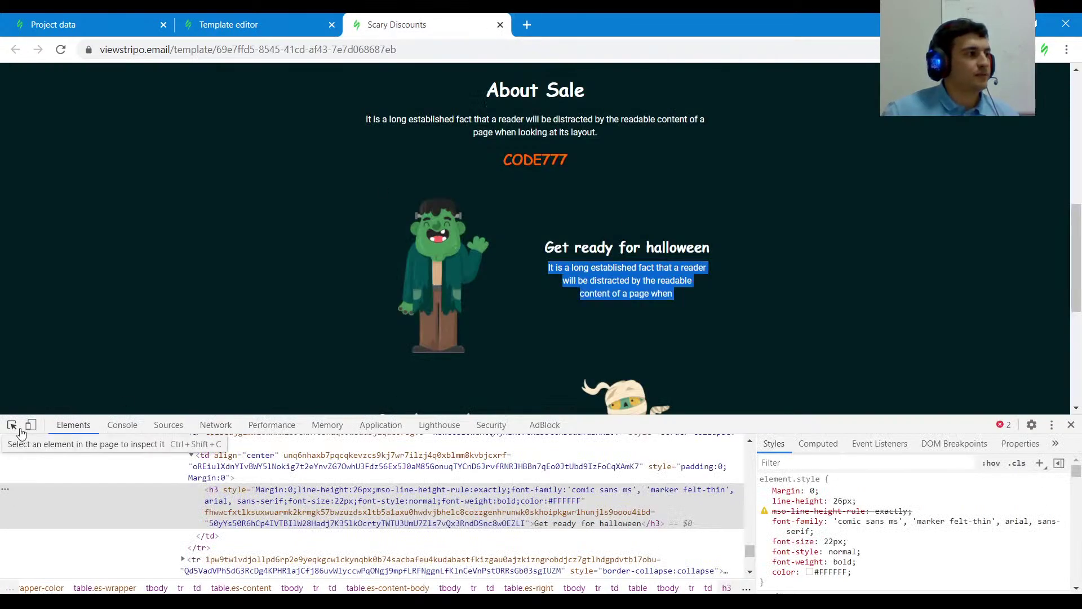
scroll(326, 474, "up", 5)
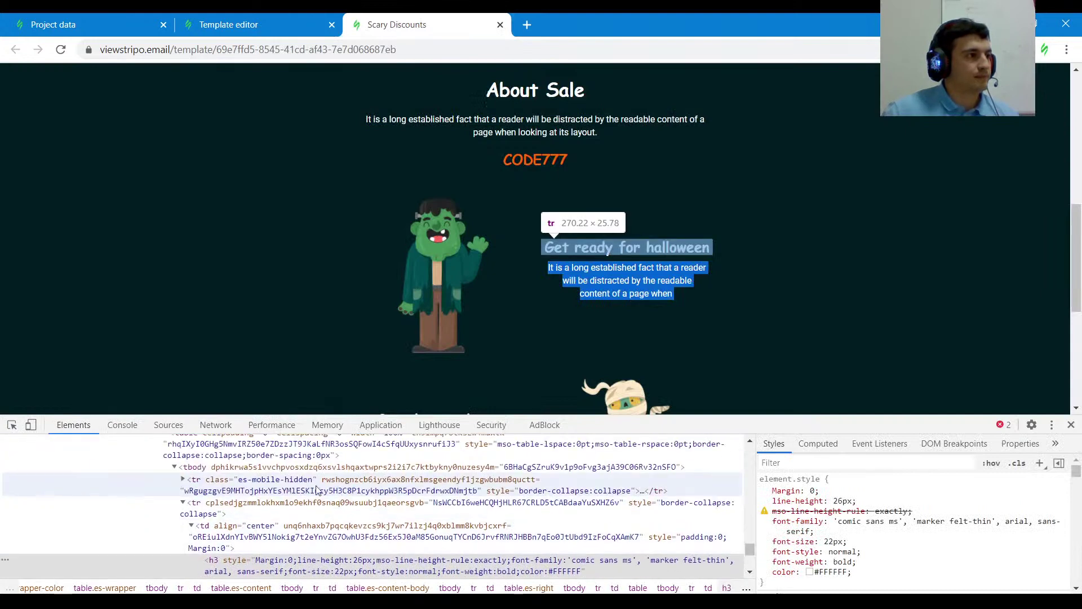
scroll(294, 496, "up", 10)
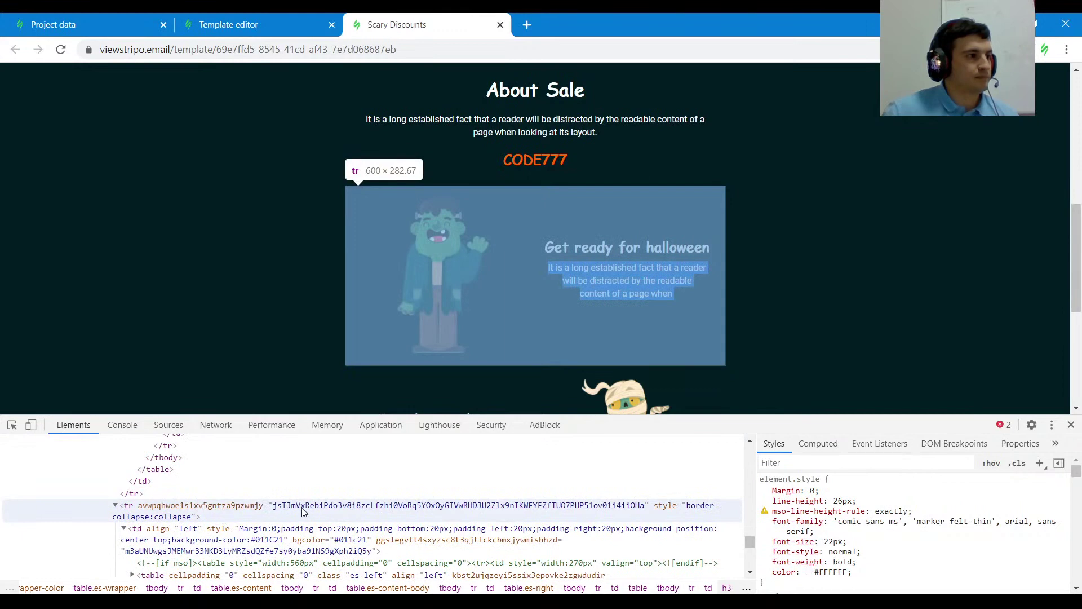
scroll(332, 510, "down", 2)
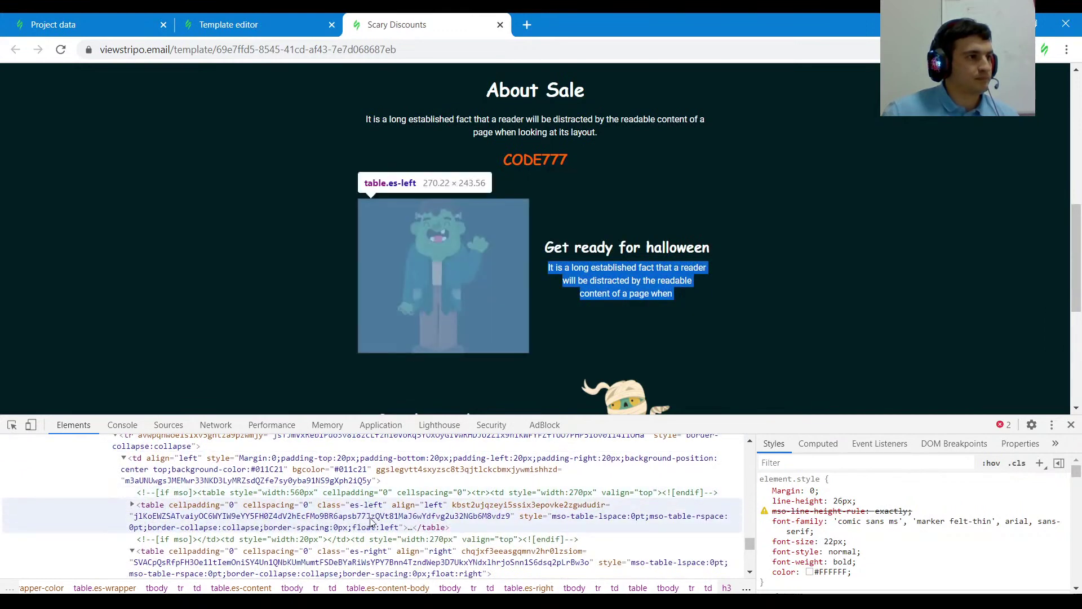
left_click(133, 505)
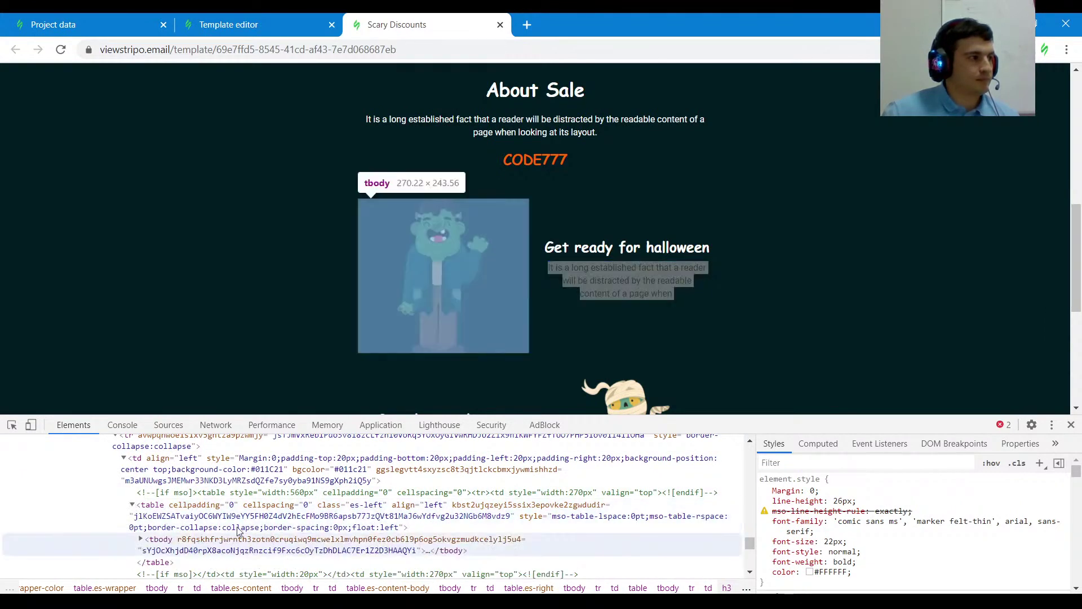
left_click(11, 423)
left_click(435, 262)
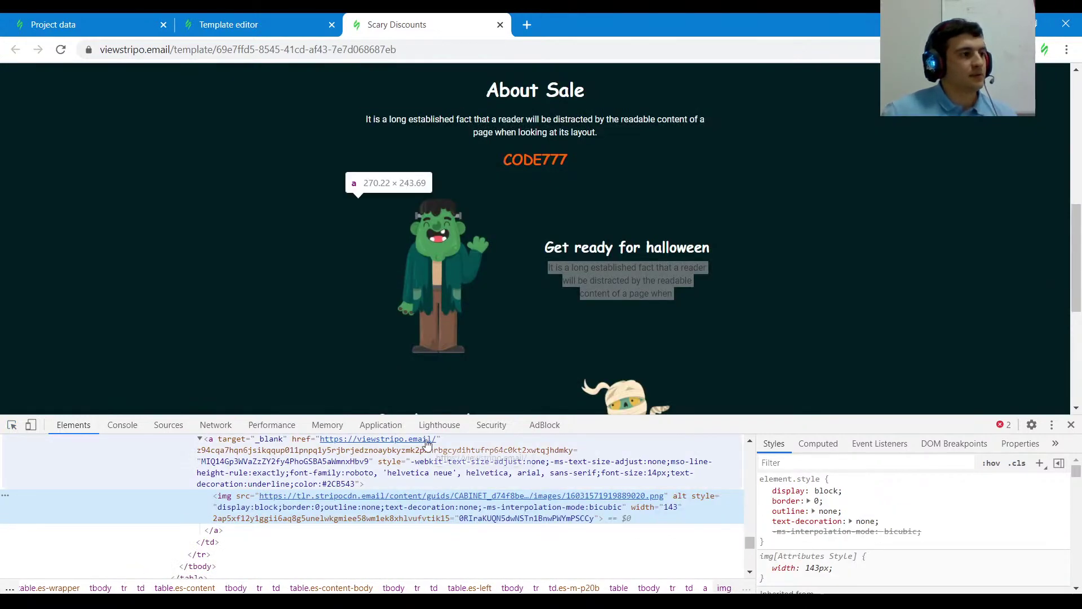
mouse_move(434, 498)
Step: Fill the empty image block beside "Get ready for halloween" with the green monster image using its copied external link
left_click(270, 22)
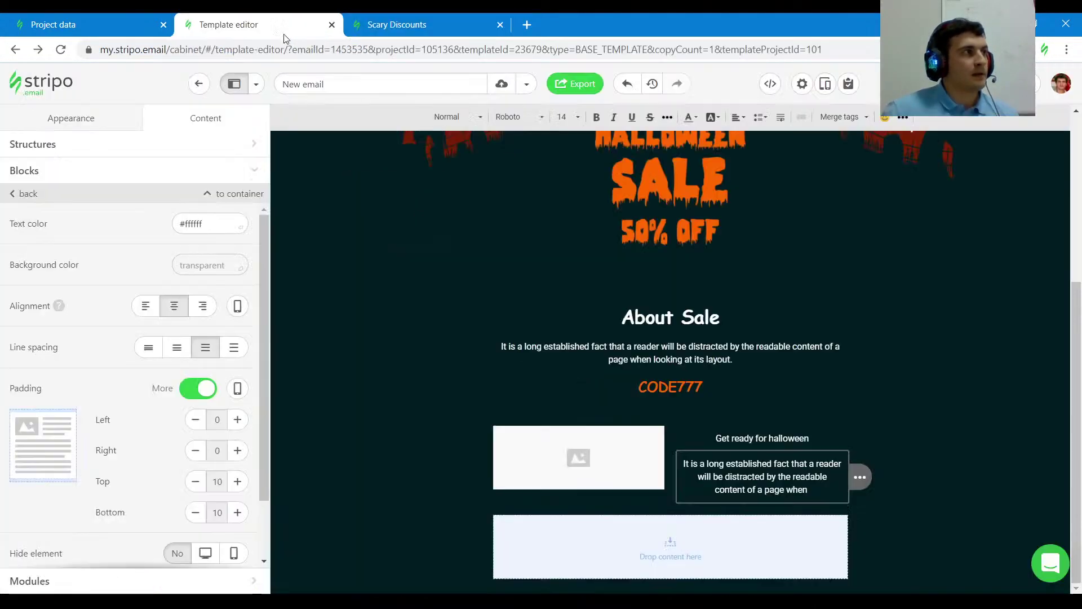
left_click(590, 478)
left_click(103, 343)
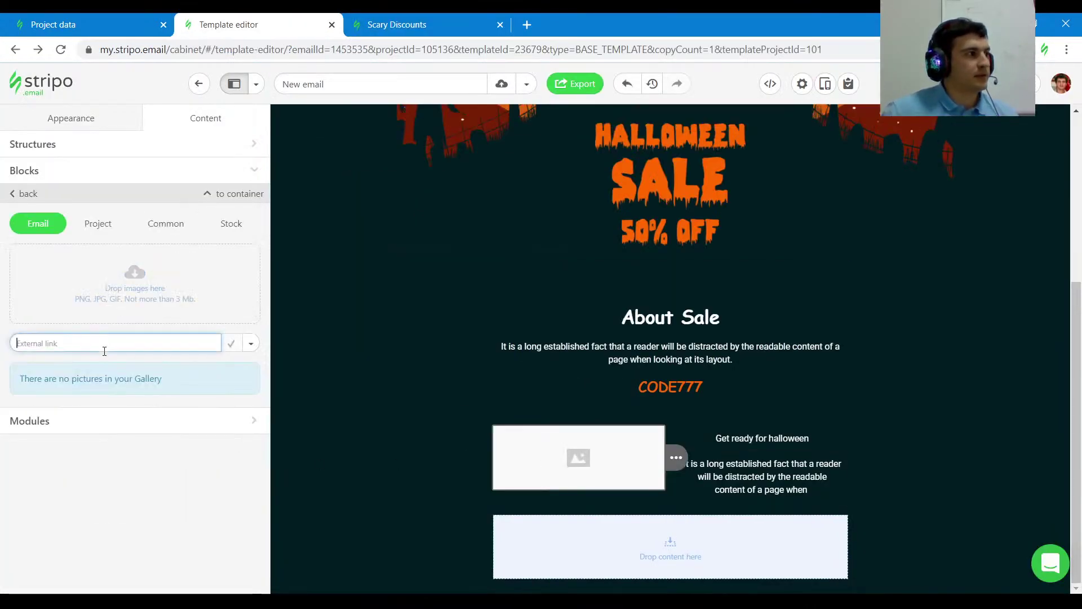
key("ctrl+v")
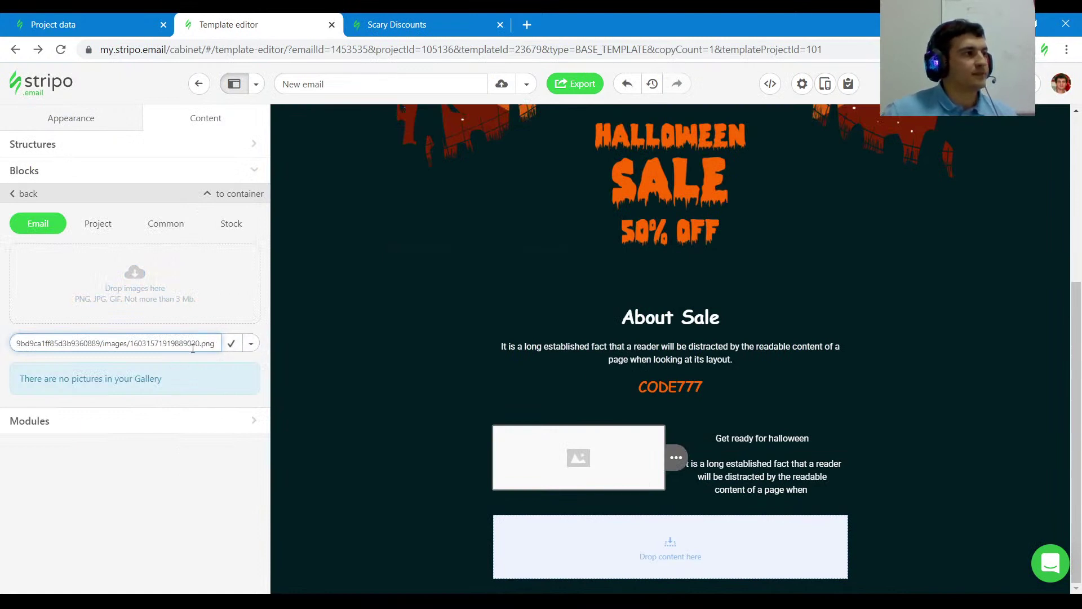
left_click(232, 343)
left_click(229, 380)
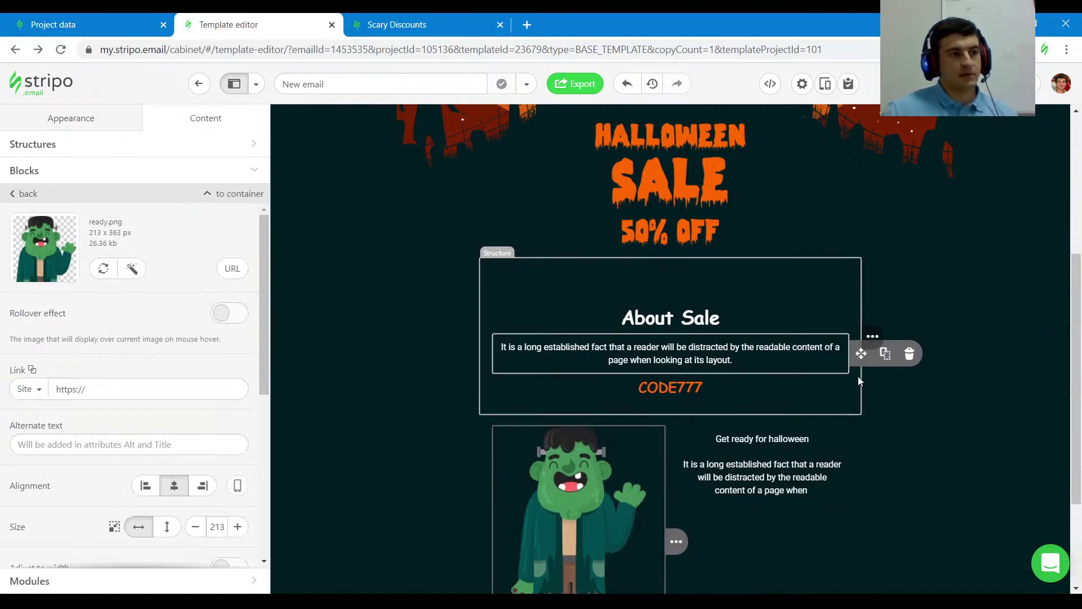
scroll(879, 361, "down", 3)
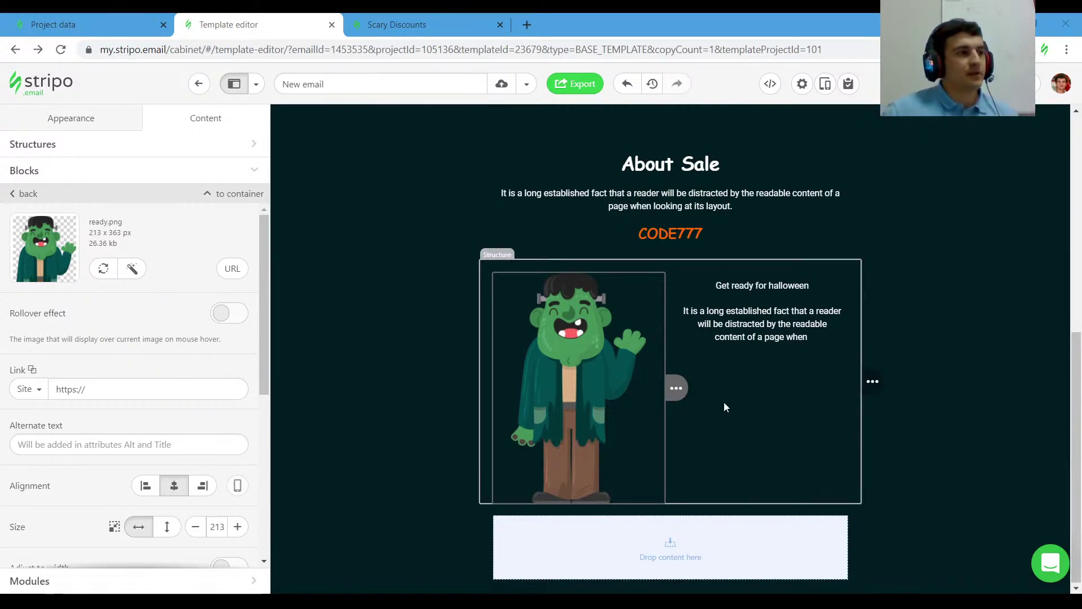
Step: Check the spacing above "Get ready for halloween" on the Scary Discounts page and place a copied About Sale spacer there at 63px
left_click(417, 24)
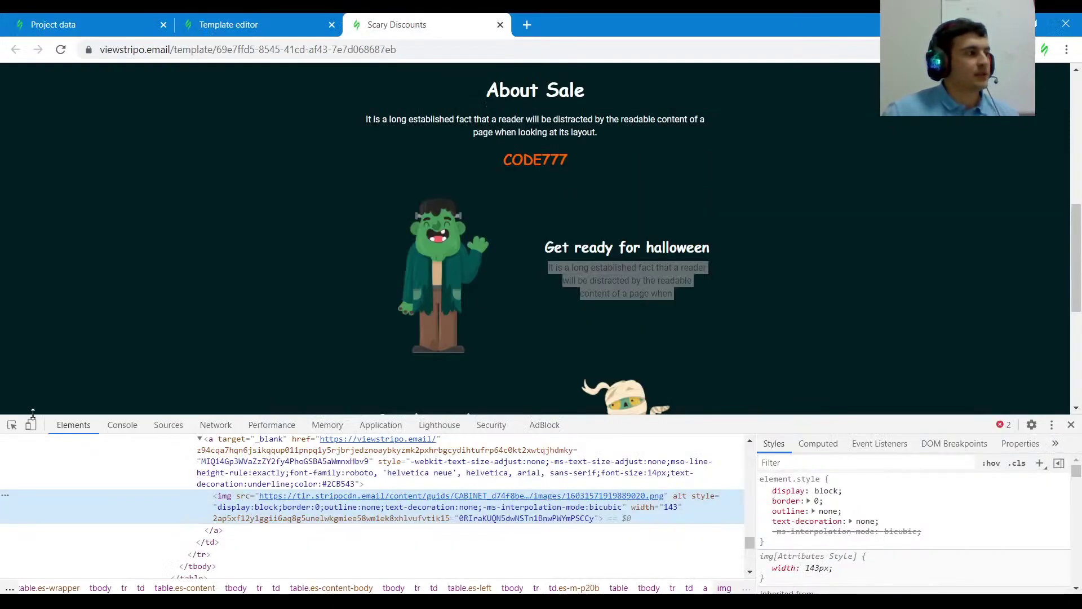
left_click(12, 424)
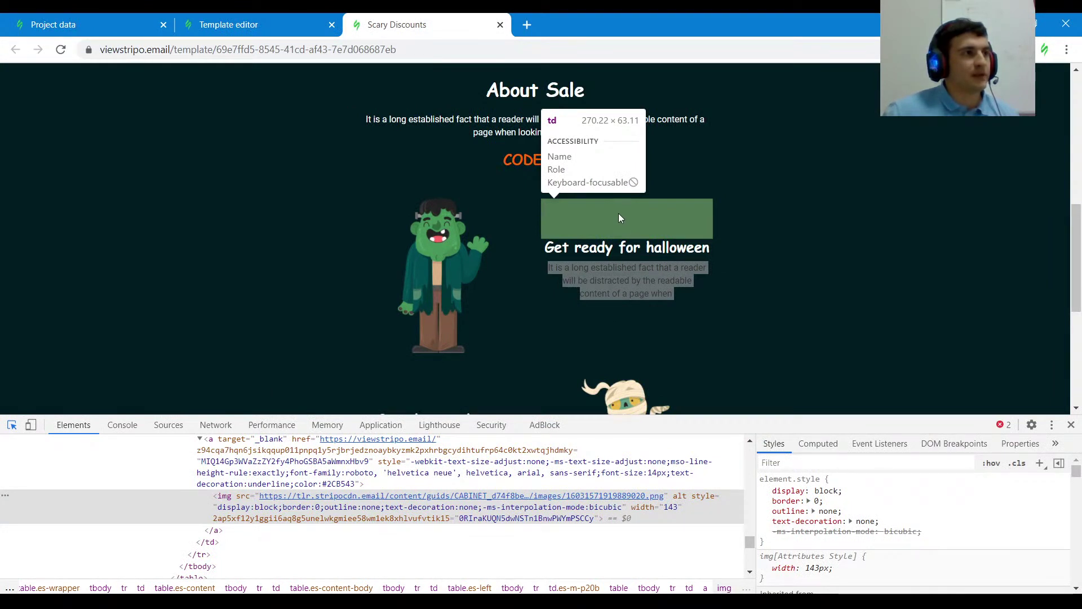
left_click(264, 23)
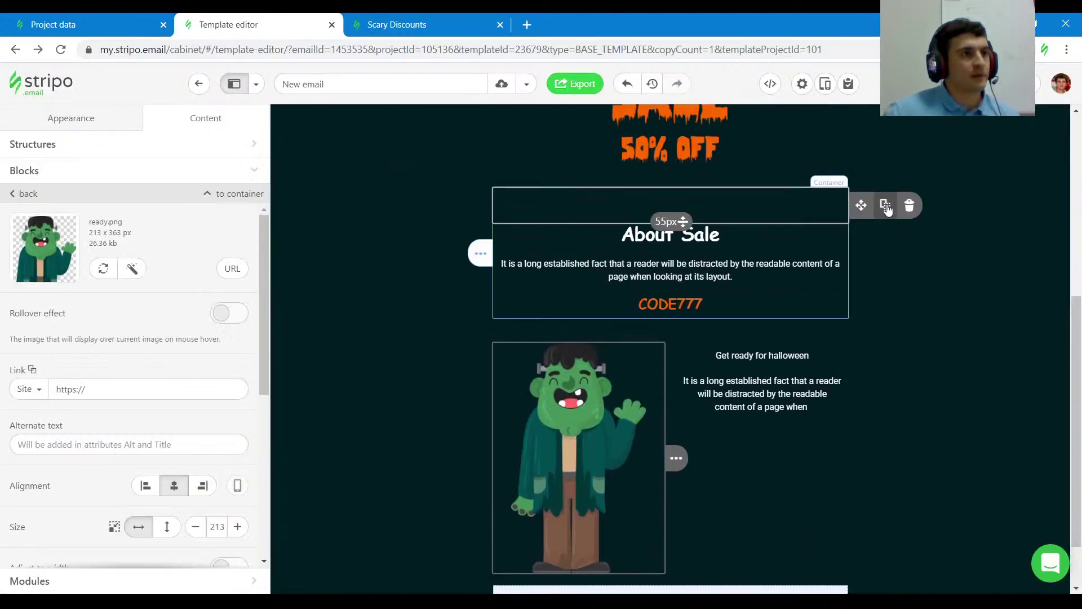
left_click_drag(857, 206, 771, 376)
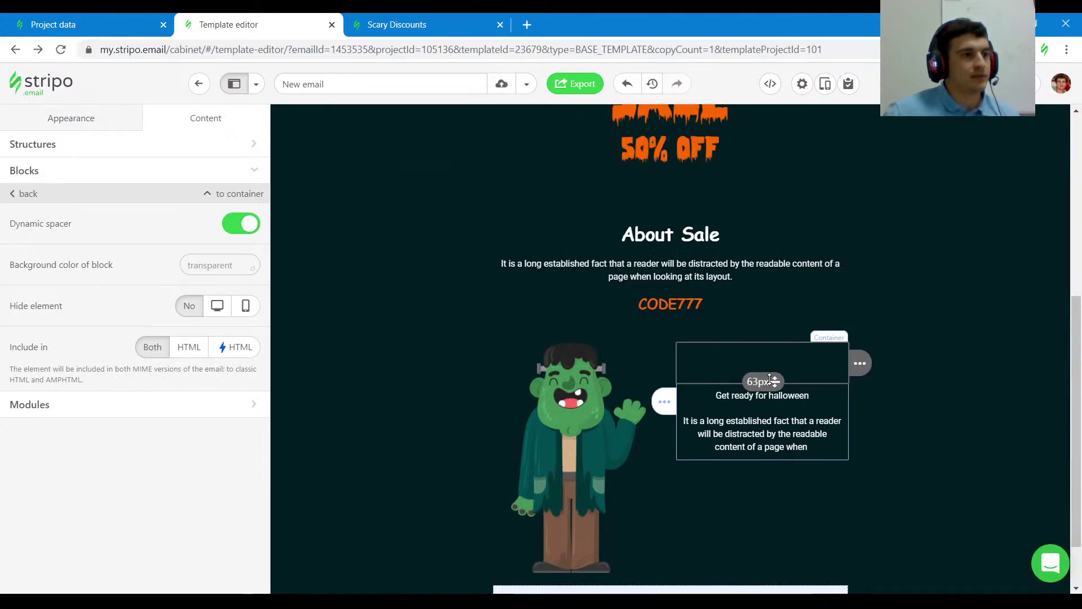
Step: Check the green monster's width on the Scary Discounts page and set the image width to 143 in the editor
left_click(734, 396)
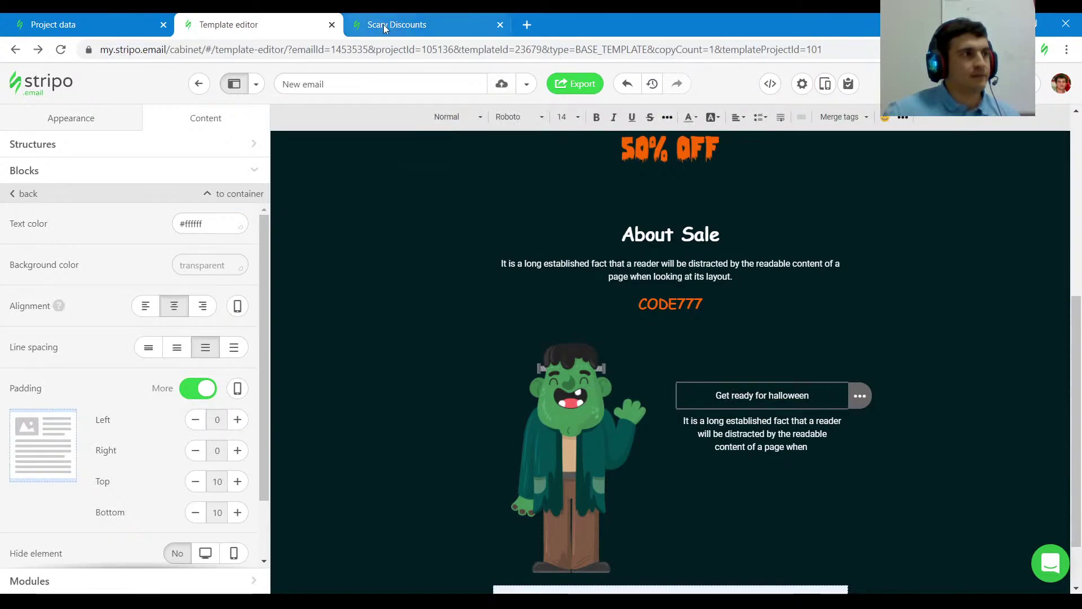
left_click(394, 24)
left_click(417, 228)
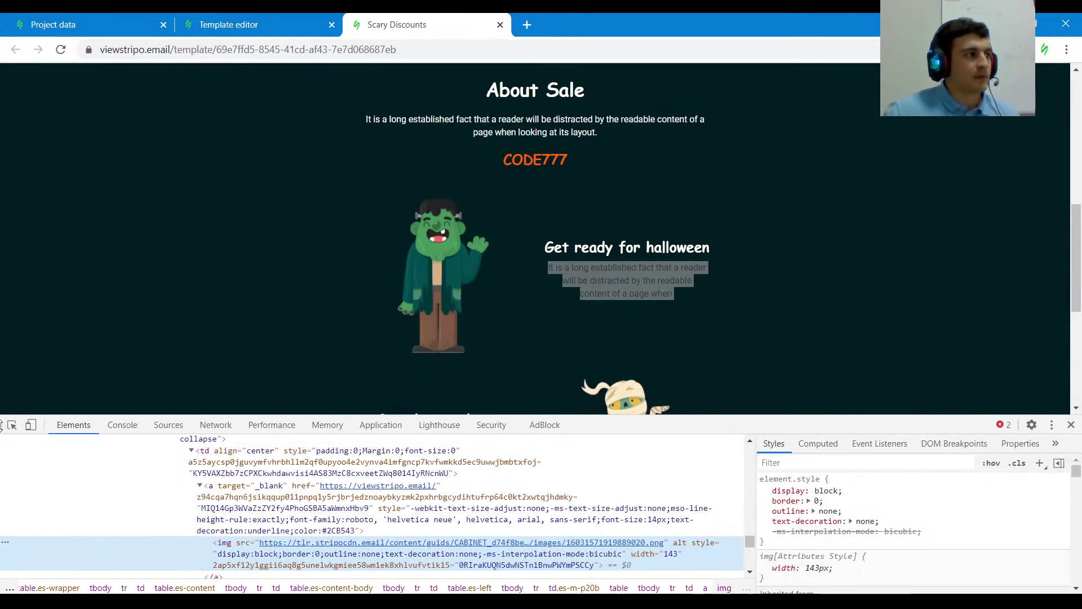
left_click(249, 25)
left_click(569, 427)
scroll(206, 428, "down", 3)
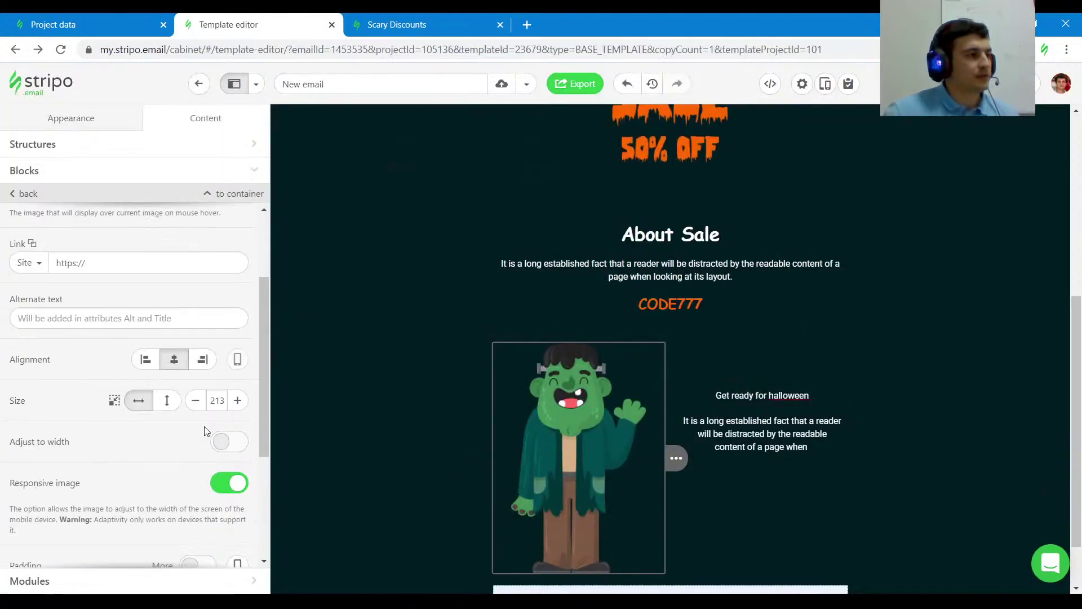
left_click(223, 378)
double_click(220, 383)
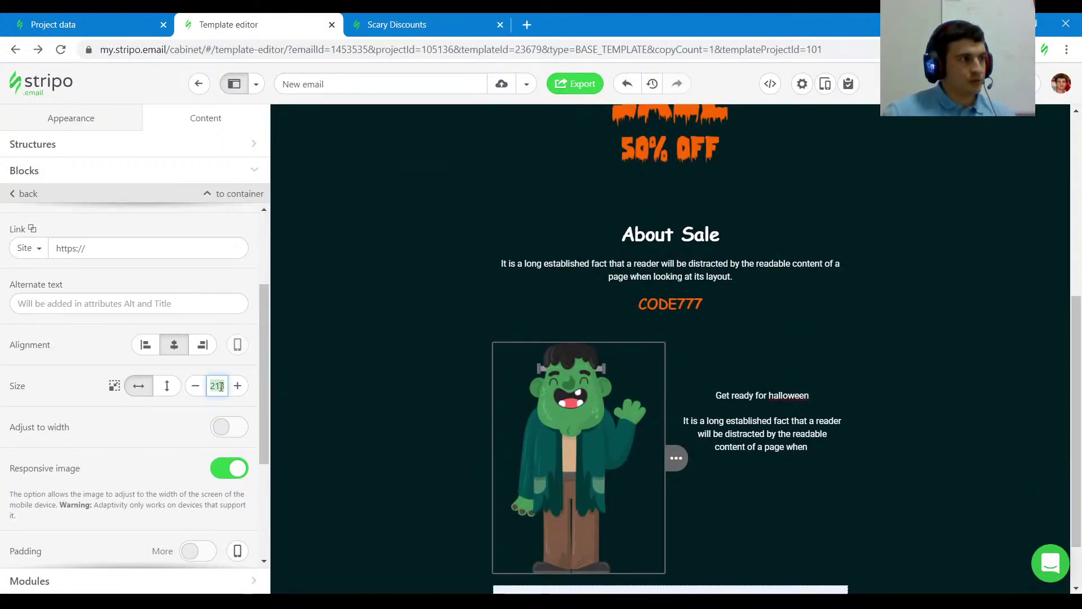
type("143")
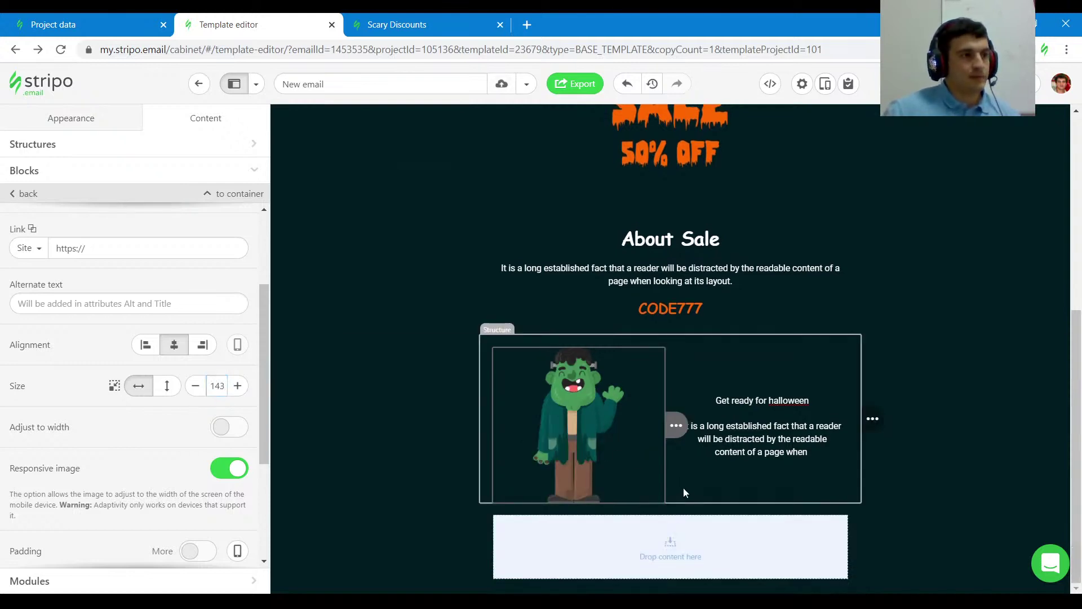
Step: Format the "Get ready for halloween" text as Heading 3 and compare it with the Scary Discounts page
triple_click(745, 400)
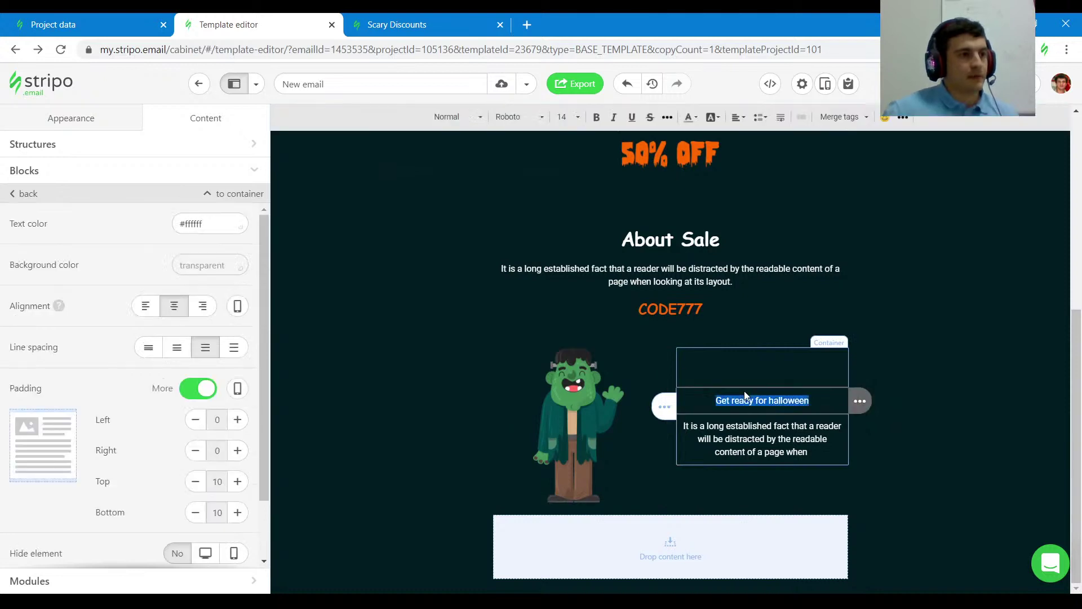
left_click(458, 118)
left_click(458, 242)
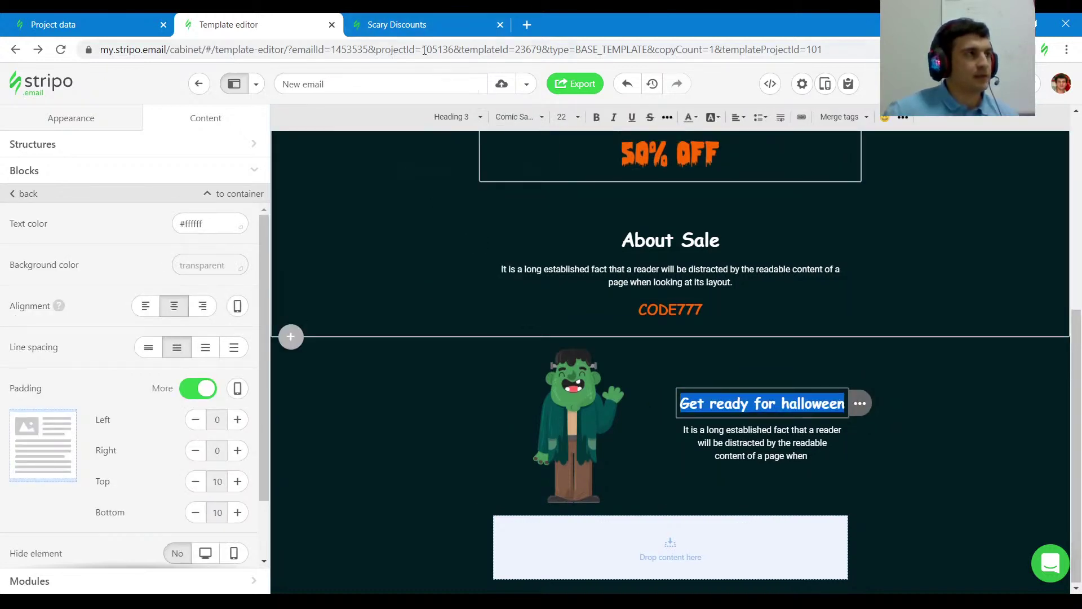
left_click(418, 31)
left_click(11, 425)
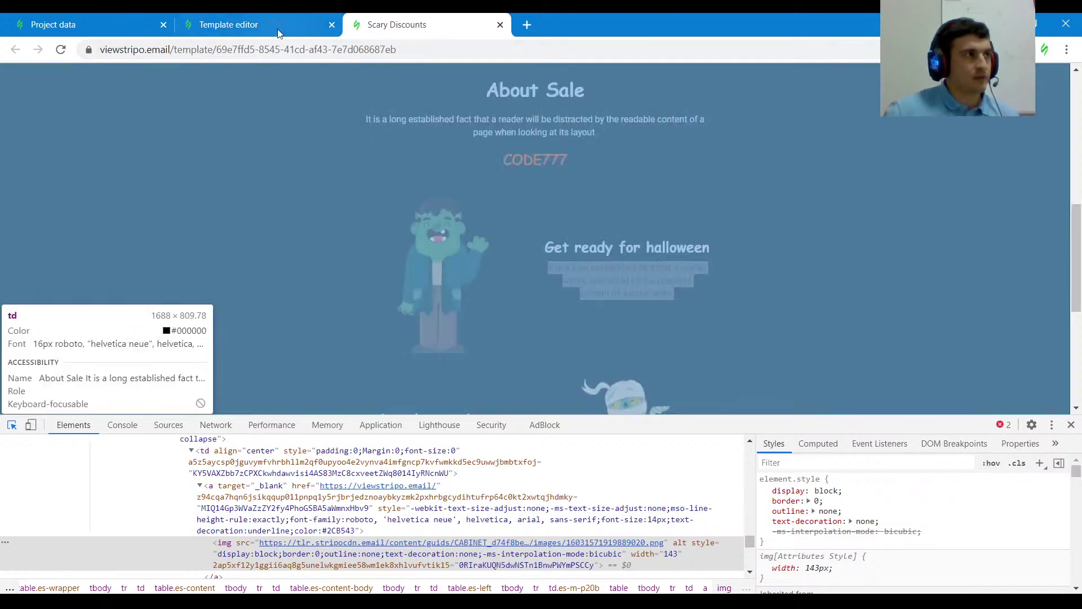
left_click(228, 24)
left_click(765, 431)
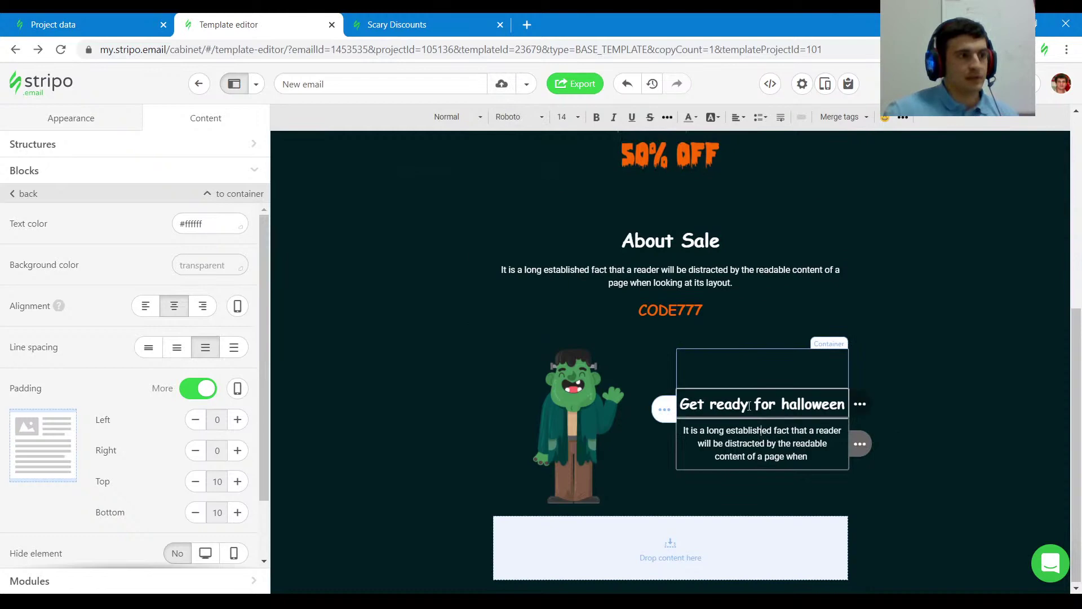
Step: Review the section spacing on the Scary Discounts page and set the bottom padding of the "Get ready for halloween" structure to 20
left_click(388, 23)
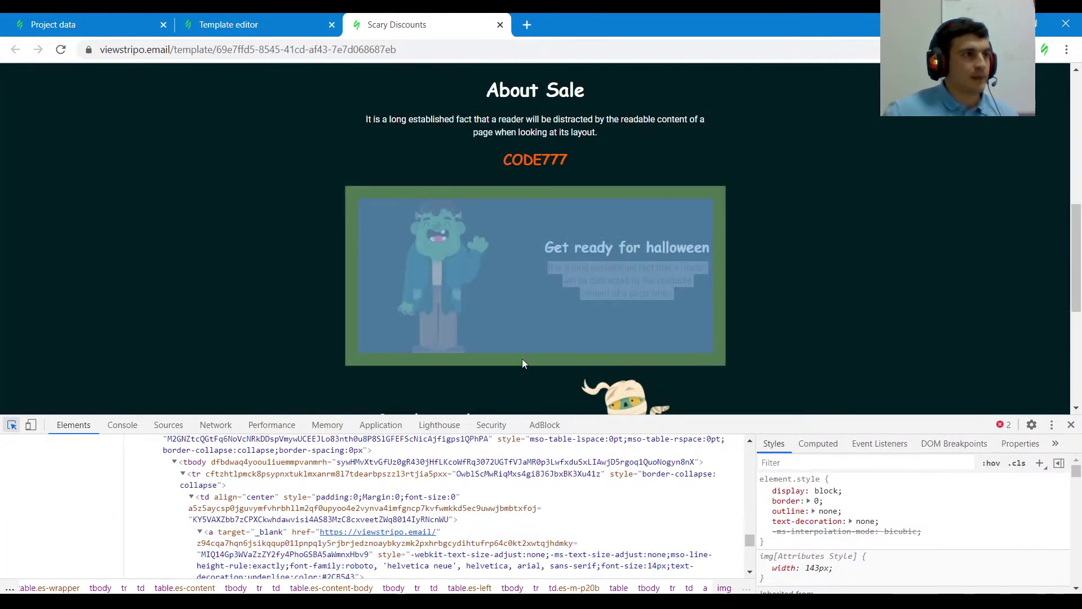
scroll(354, 226, "down", 1)
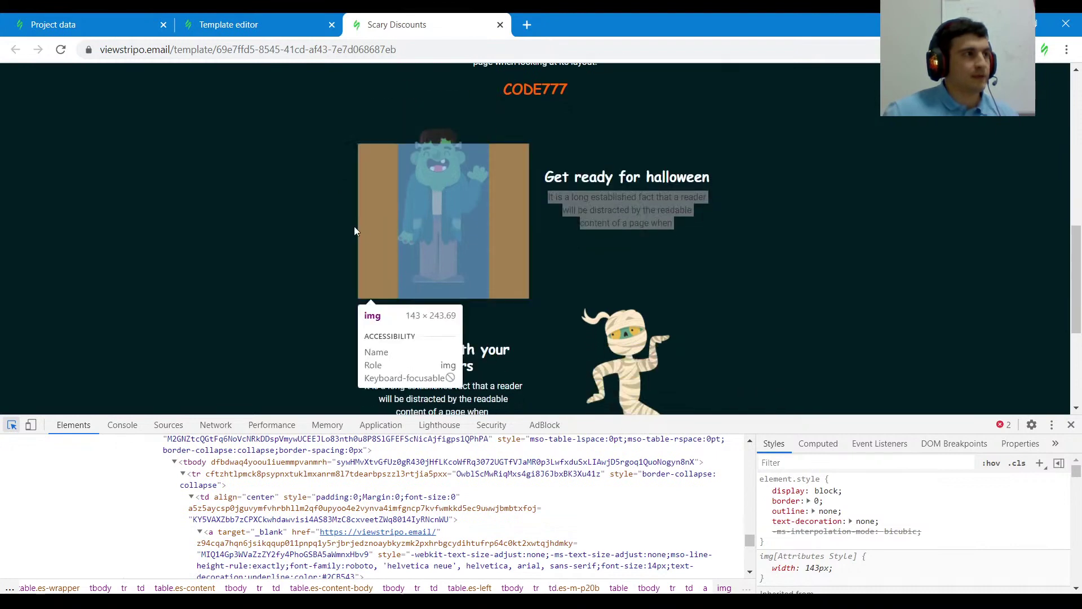
scroll(344, 209, "down", 1)
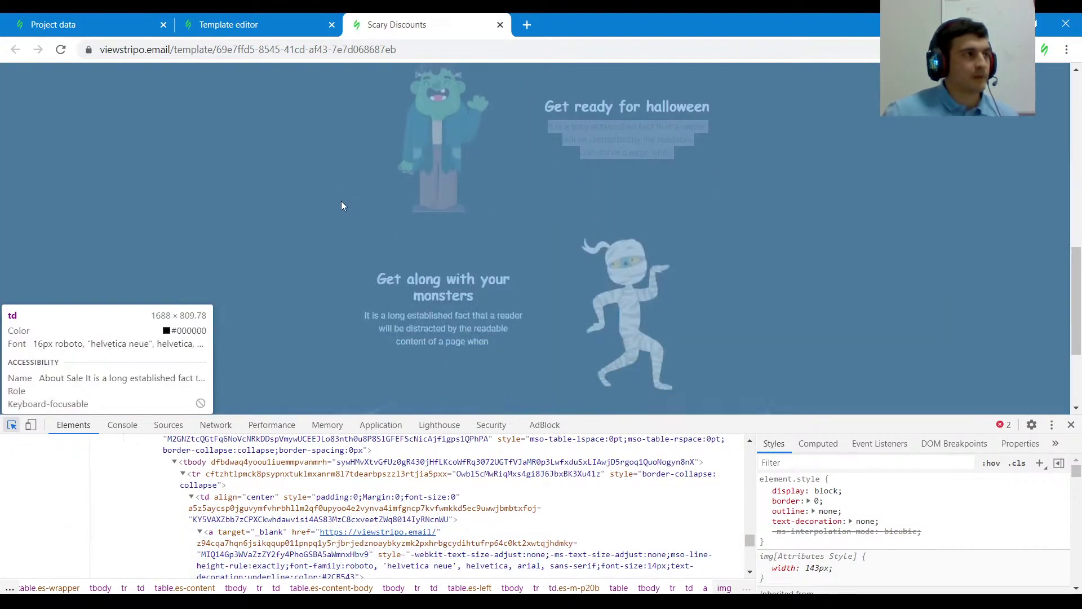
left_click(265, 24)
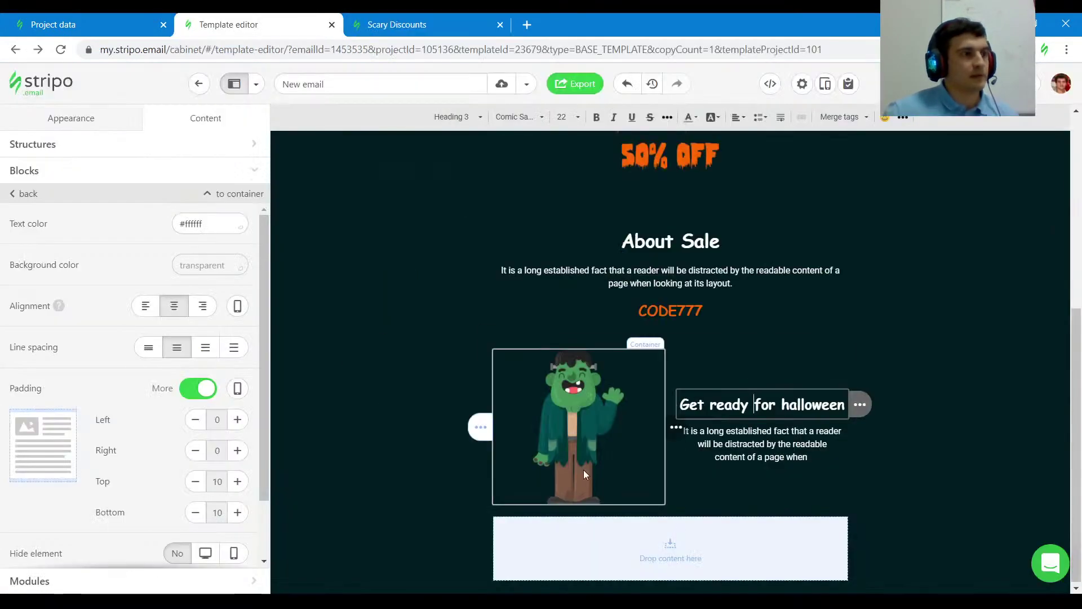
left_click(488, 493)
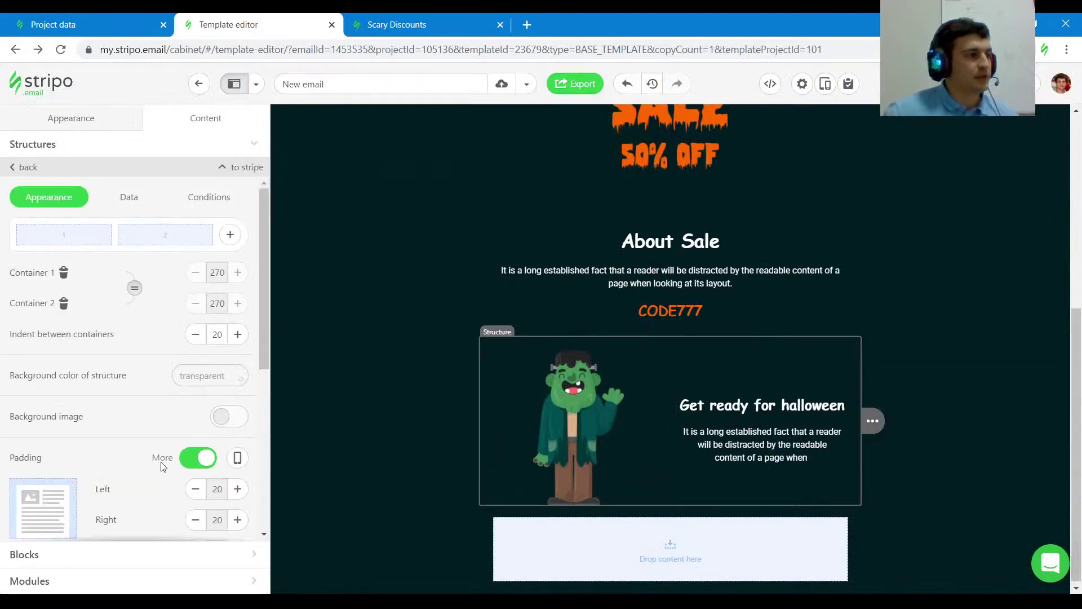
scroll(162, 466, "down", 3)
left_click(238, 441)
left_click(237, 441)
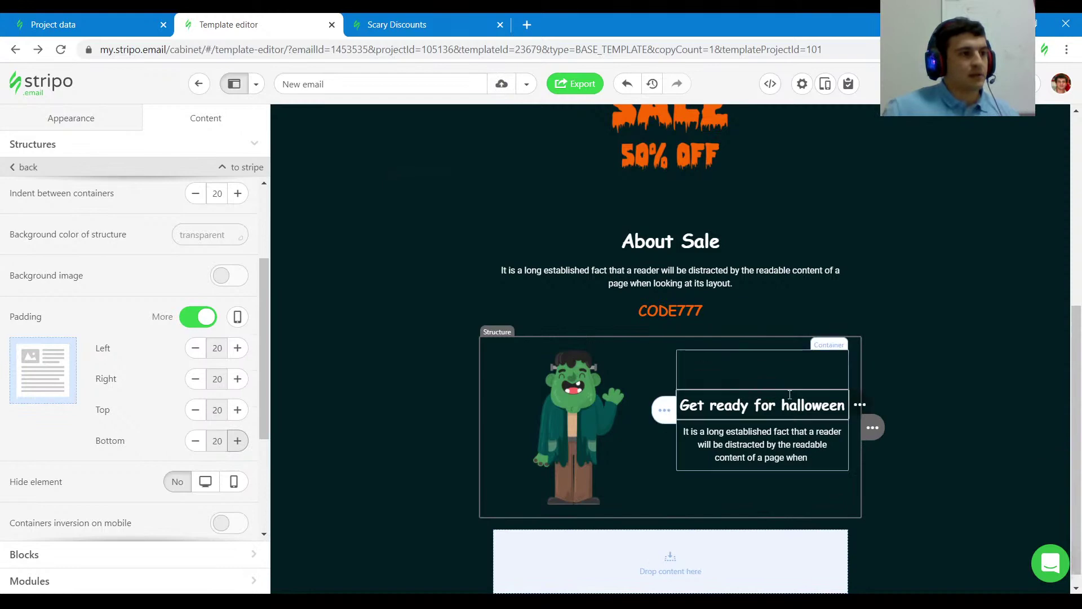
Step: Compare the section with the Scary Discounts page and duplicate the "Get ready for halloween" structure in the editor
left_click(412, 23)
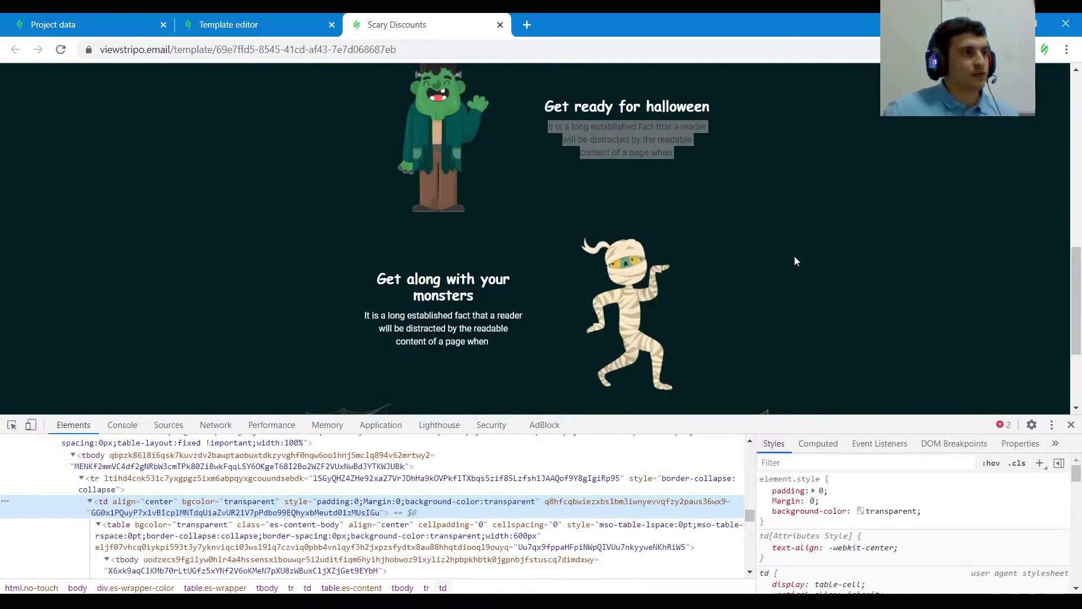
scroll(838, 335, "up", 1)
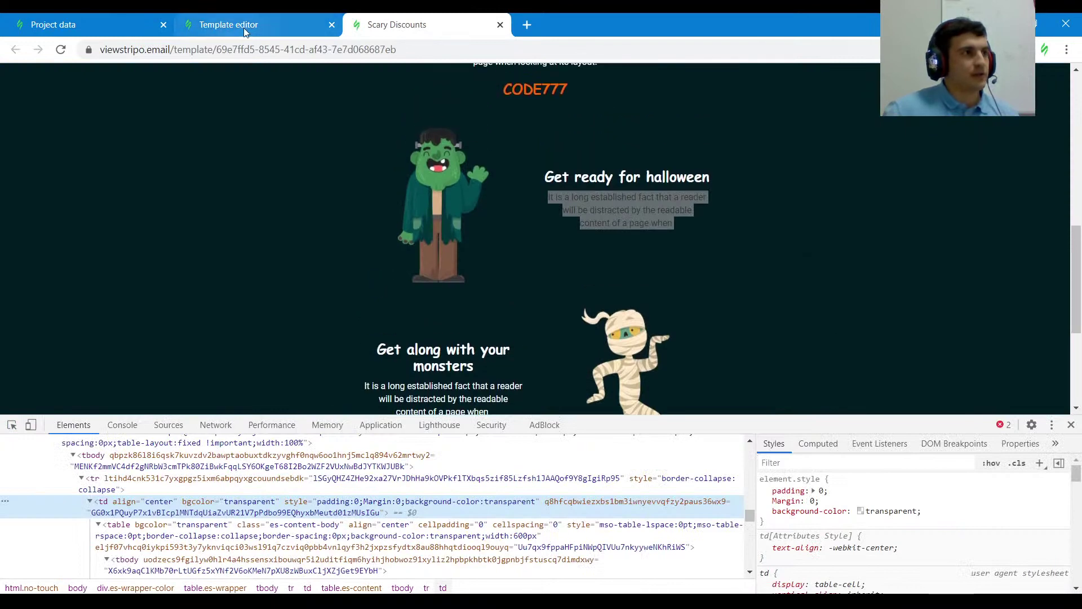
left_click(245, 29)
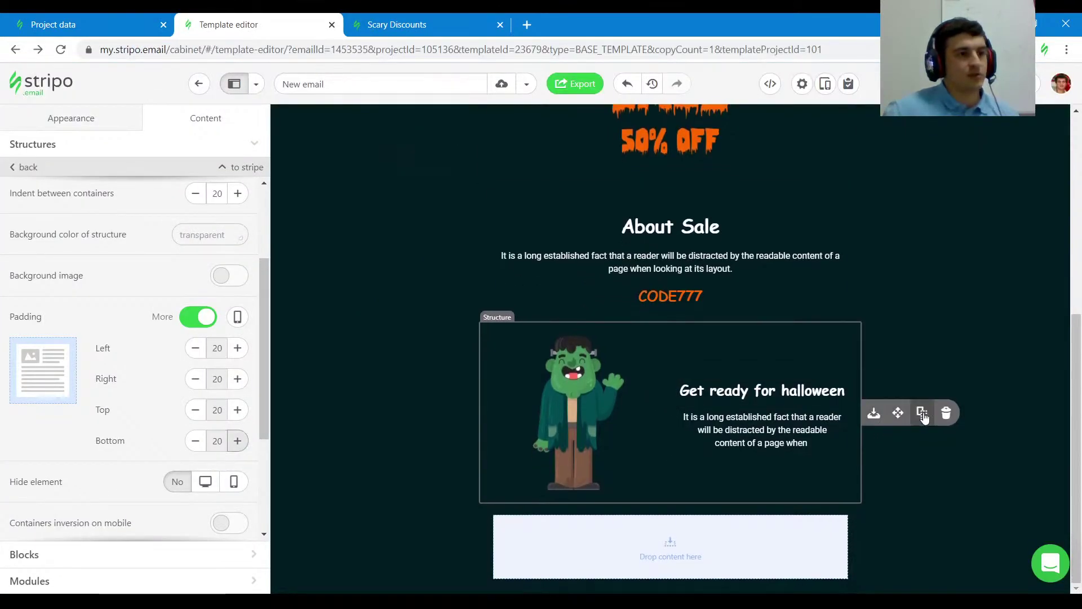
scroll(916, 361, "down", 2)
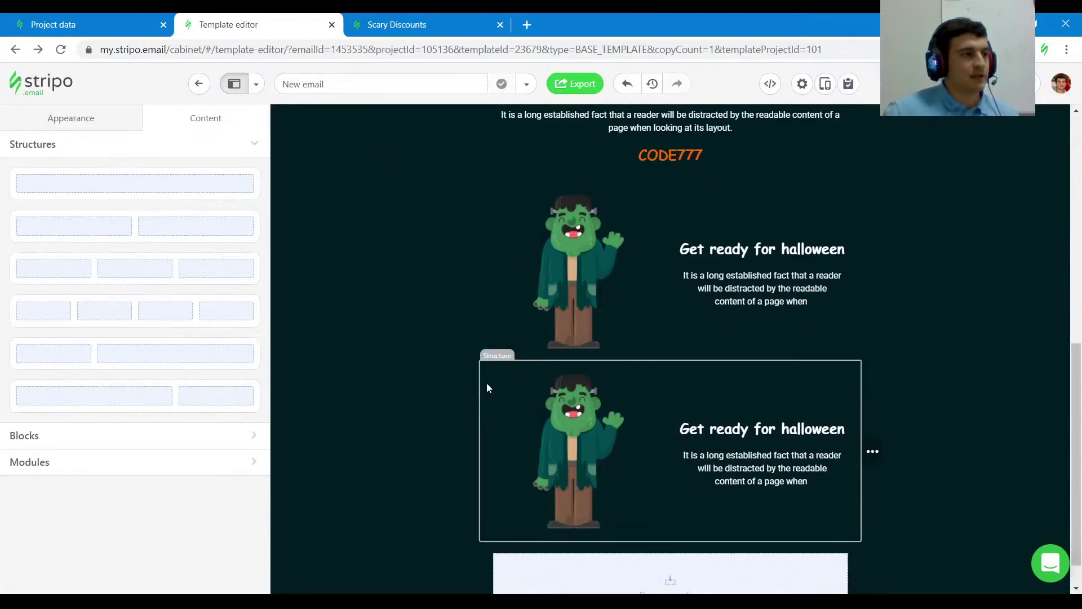
Step: Put the duplicated structure's monster image after its text by copying it into an added third container and deleting the first container
left_click(488, 388)
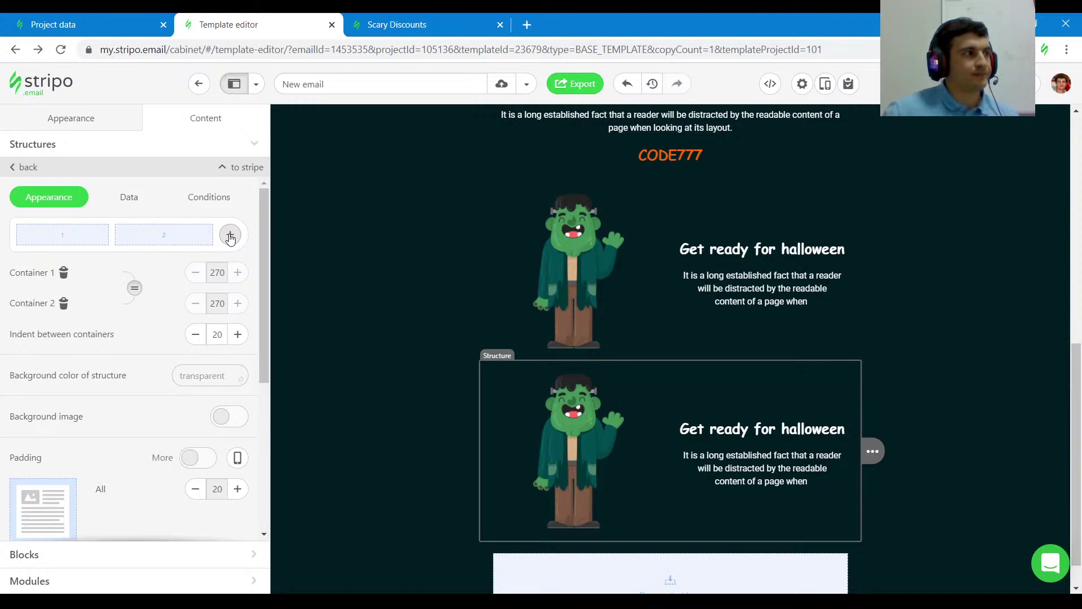
left_click(230, 236)
mouse_move(600, 449)
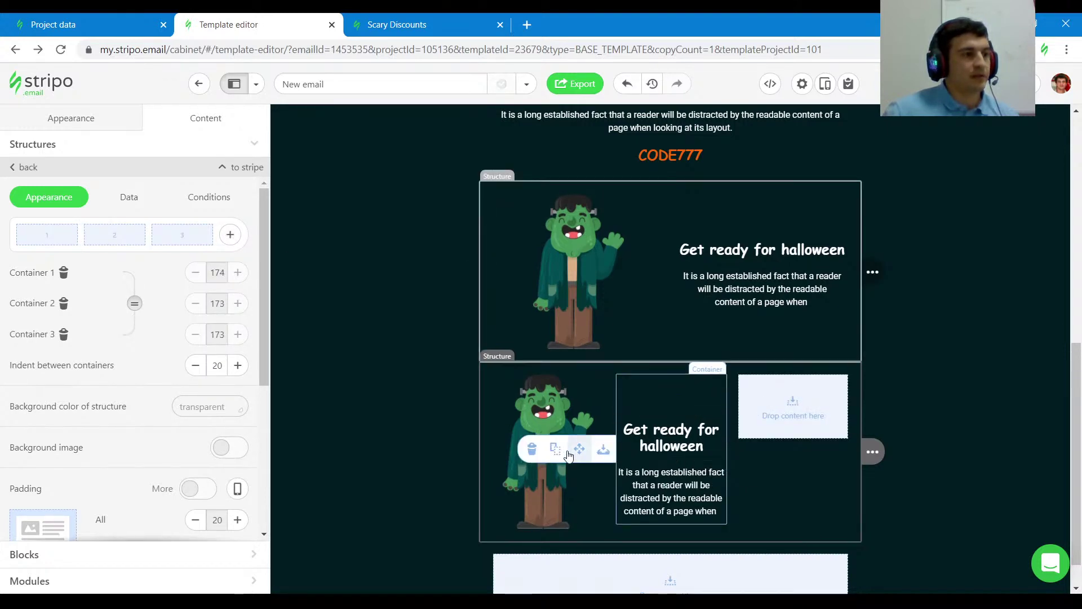
left_click(549, 386)
left_click_drag(456, 451, 818, 383)
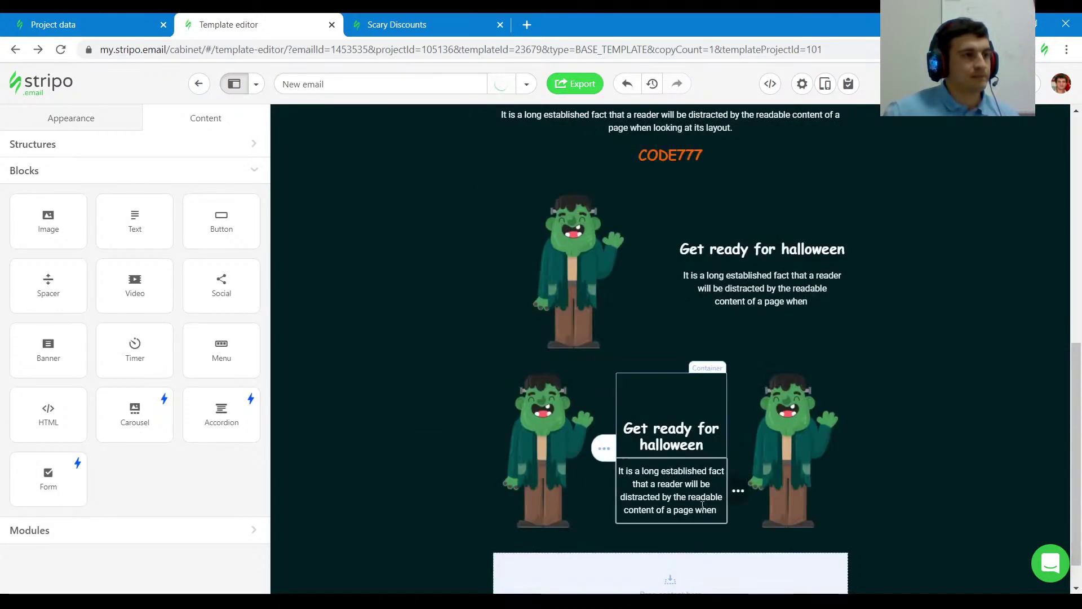
left_click(632, 528)
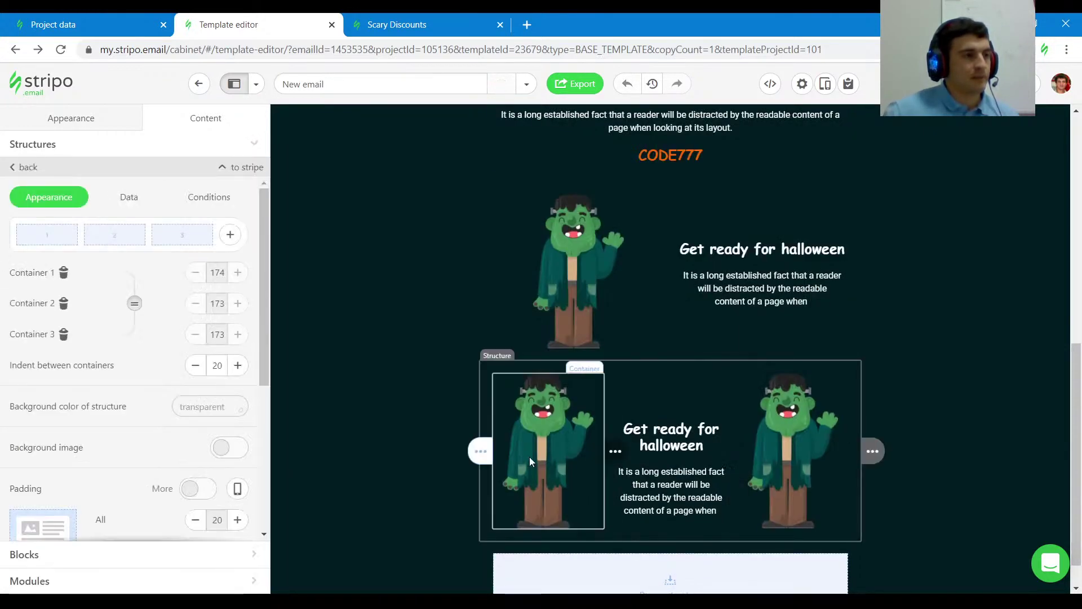
left_click(63, 272)
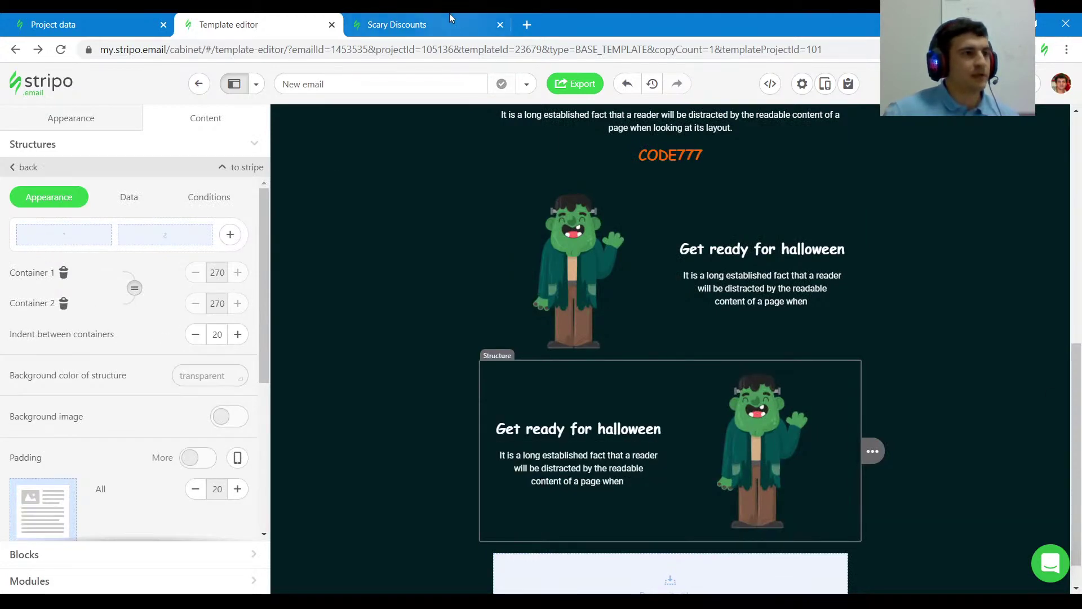
Step: Replace the duplicated section's heading with "Get along with your monsters" copied from the Scary Discounts page
left_click(434, 22)
scroll(675, 332, "down", 3)
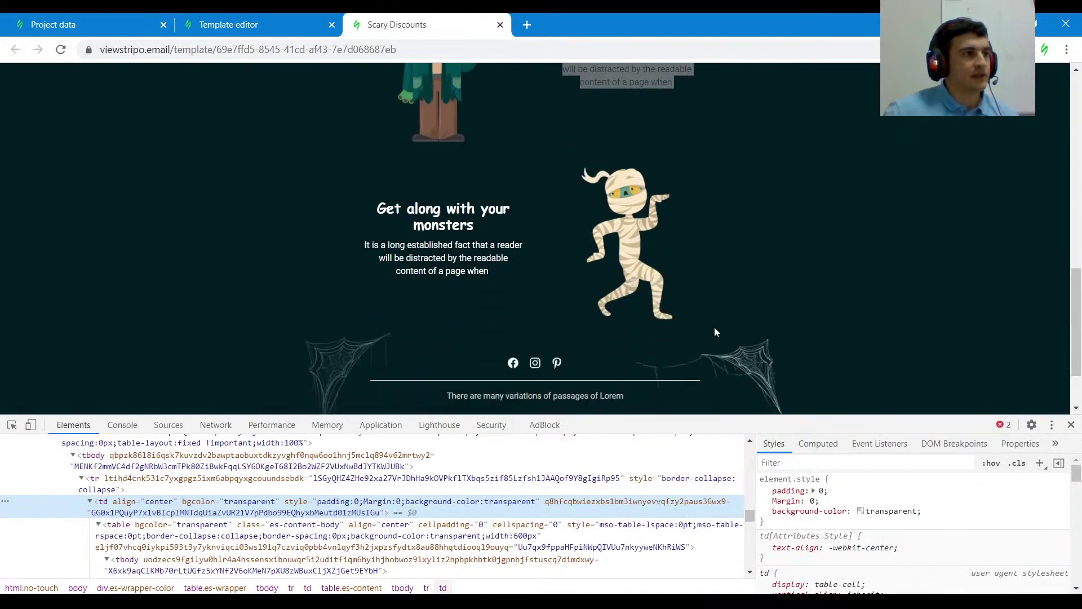
left_click_drag(488, 225, 386, 208)
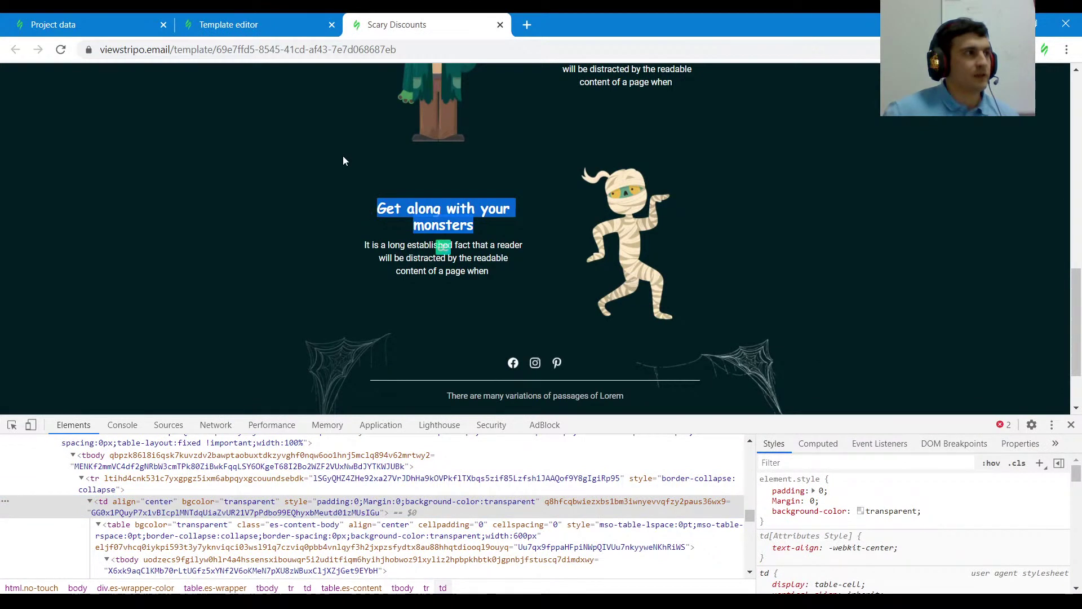
left_click(279, 22)
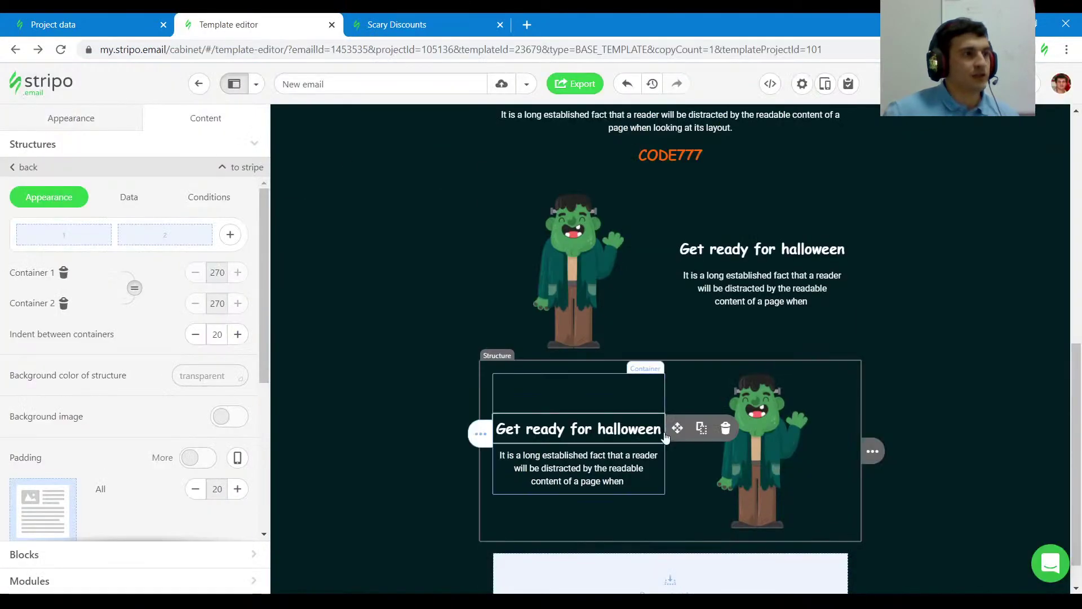
triple_click(629, 428)
key("ctrl+v")
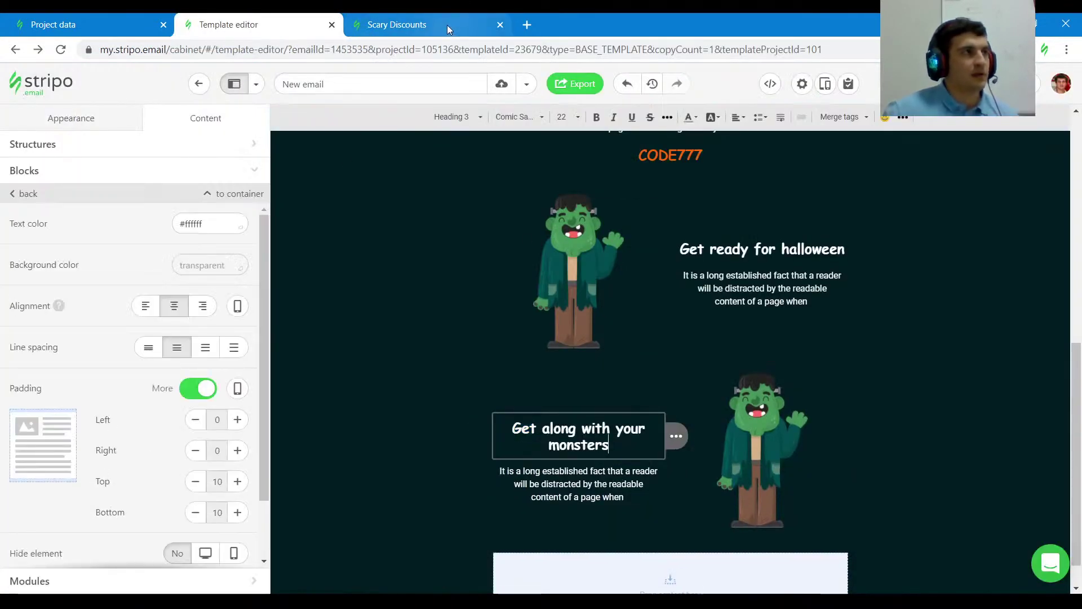
Step: Replace the monster image beside "Get along with your monsters" with the mummy image, using its URL from the Scary Discounts page's code
left_click(446, 25)
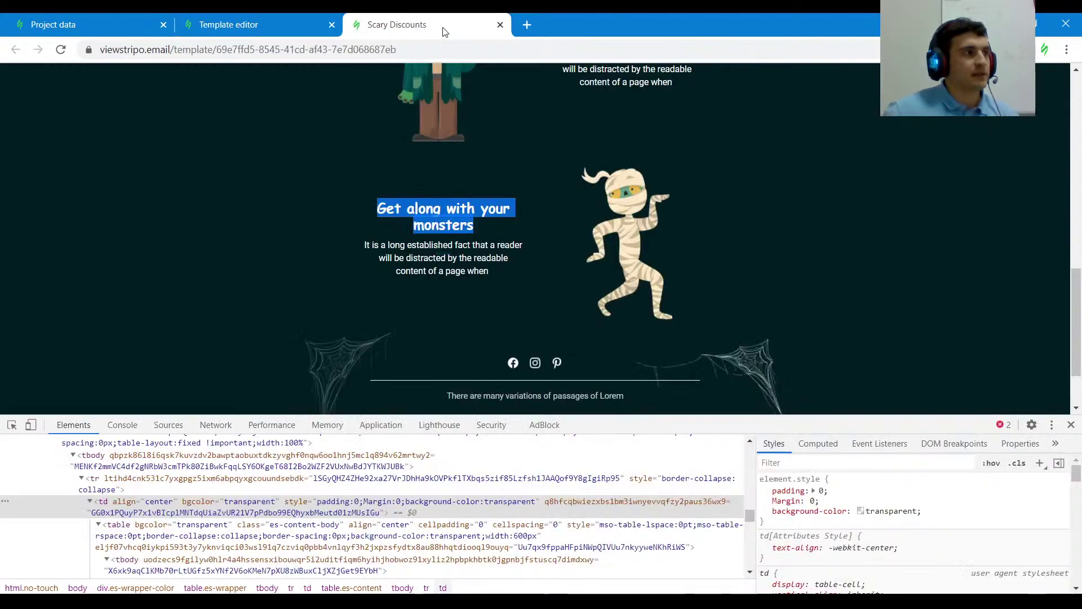
scroll(700, 280, "up", 2)
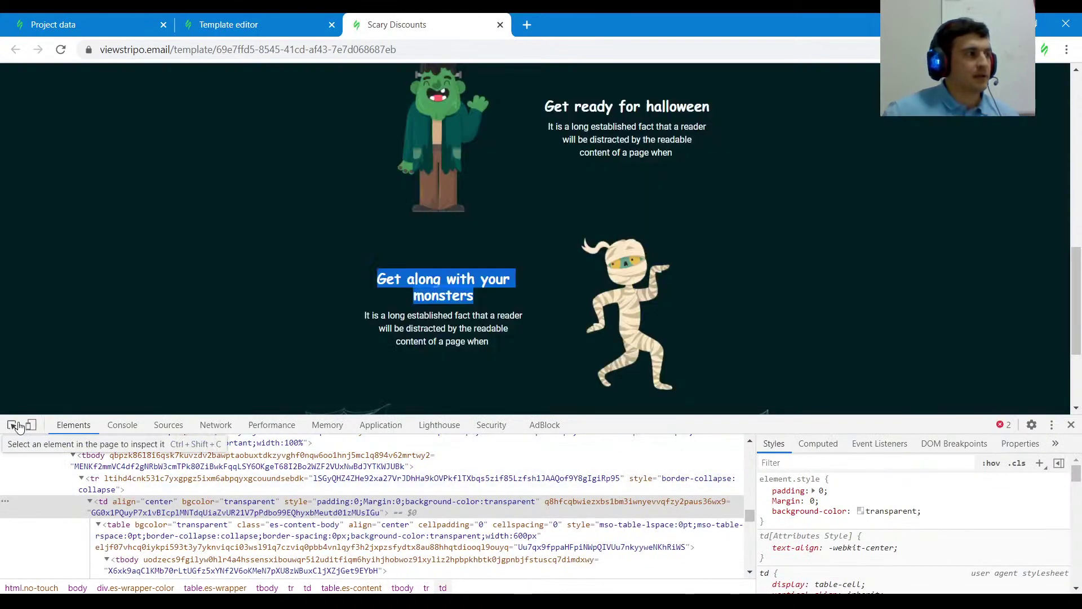
left_click(11, 424)
left_click(623, 293)
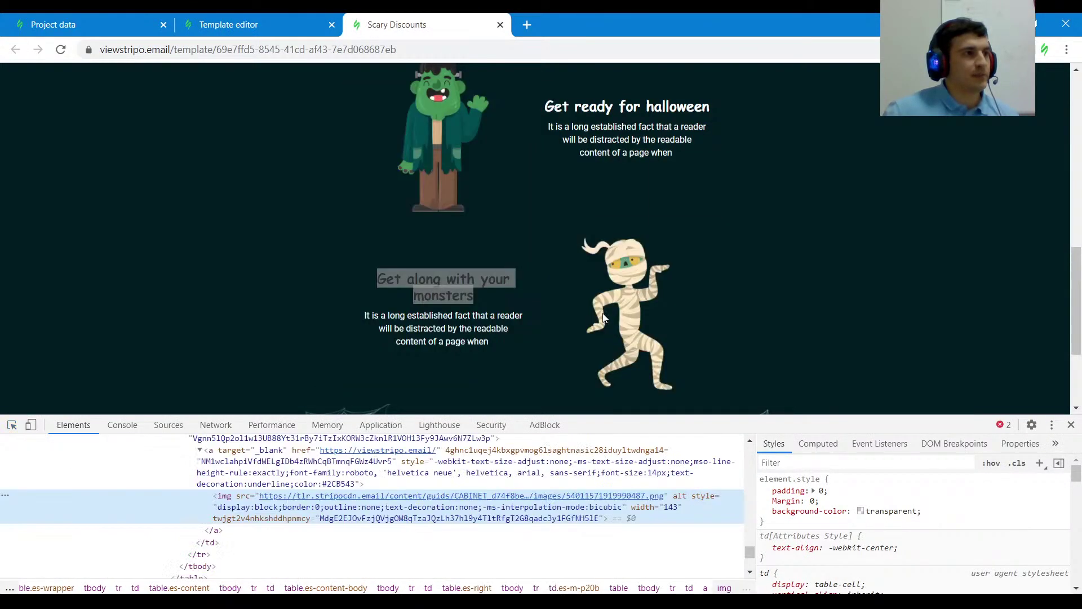
left_click(228, 24)
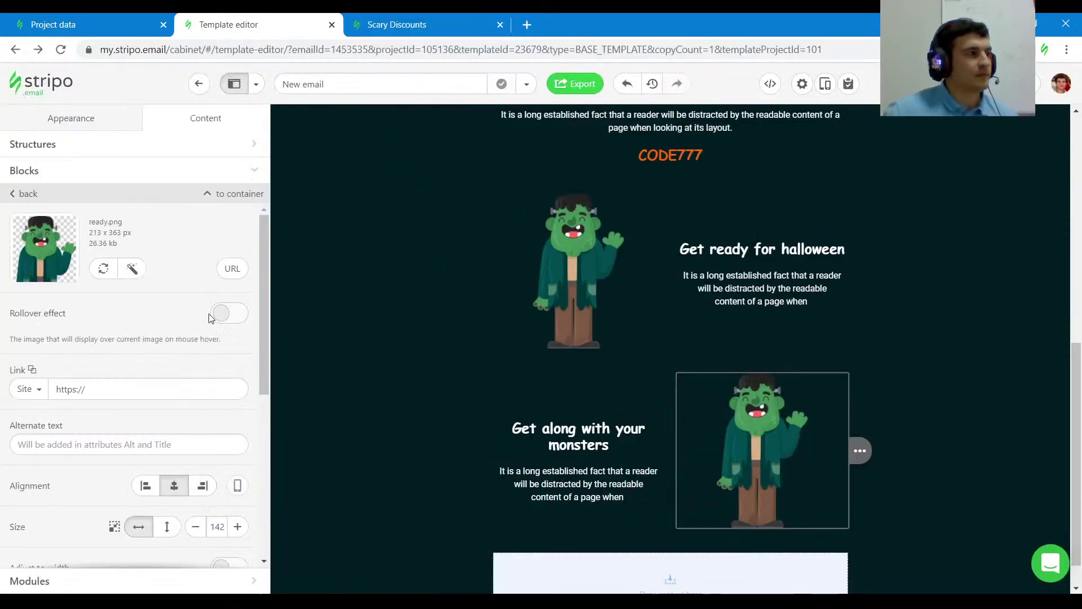
left_click(232, 268)
triple_click(117, 318)
key("ctrl+v")
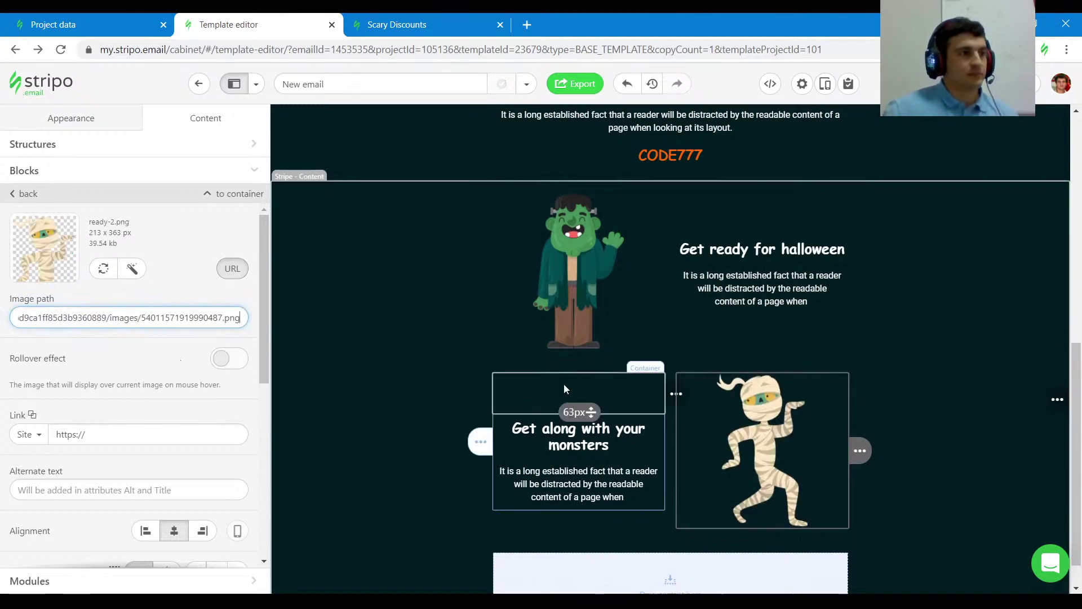
Step: Review the footer on the Scary Discounts page, then add a single-column stripe below the monsters section and duplicate it
left_click(409, 24)
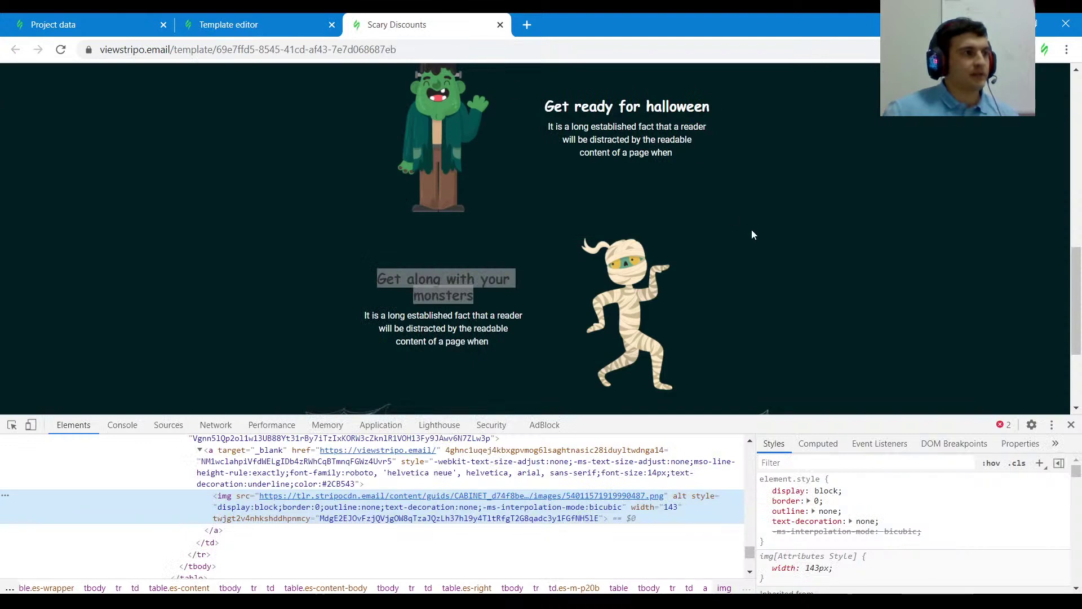
scroll(834, 253, "down", 3)
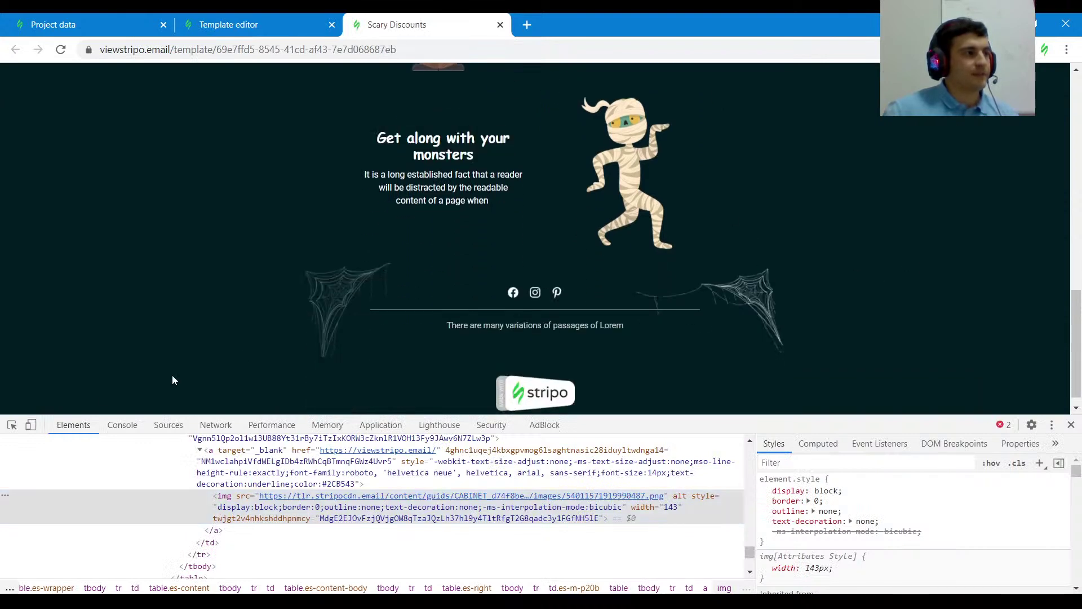
left_click(12, 425)
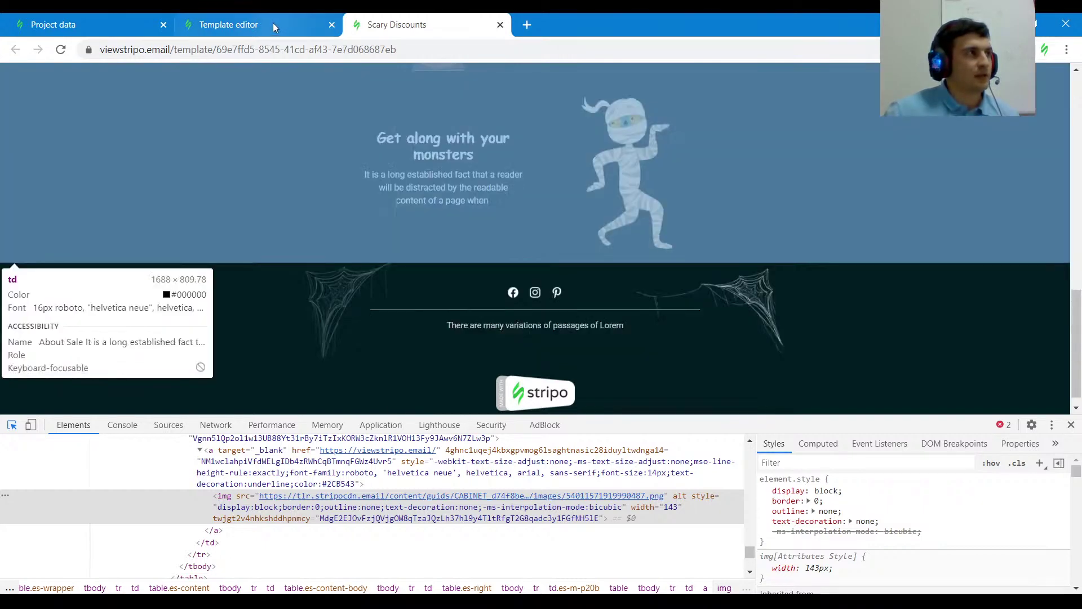
left_click(265, 25)
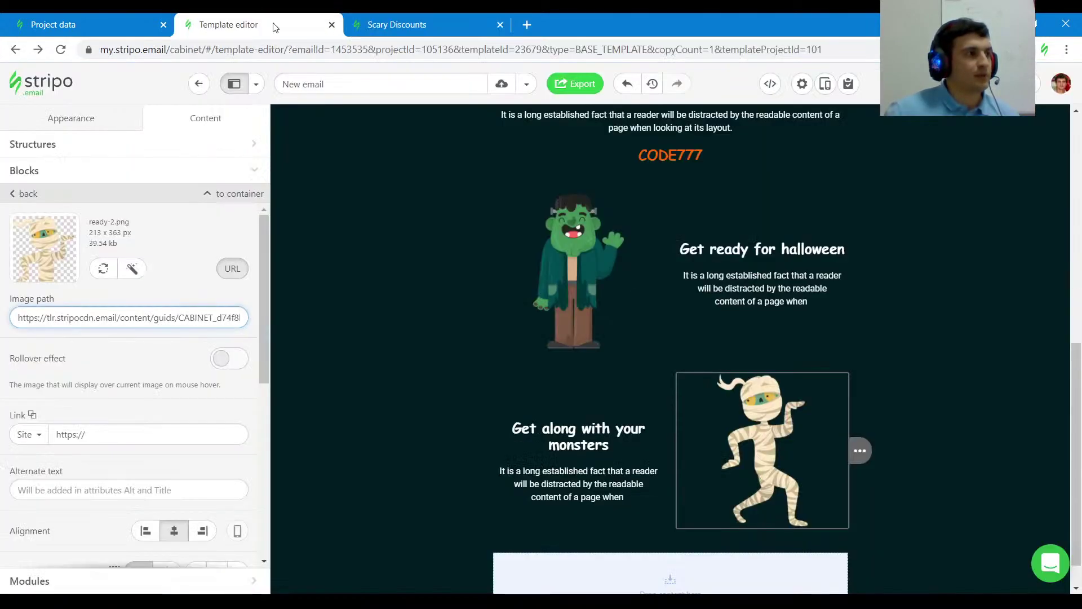
left_click(292, 576)
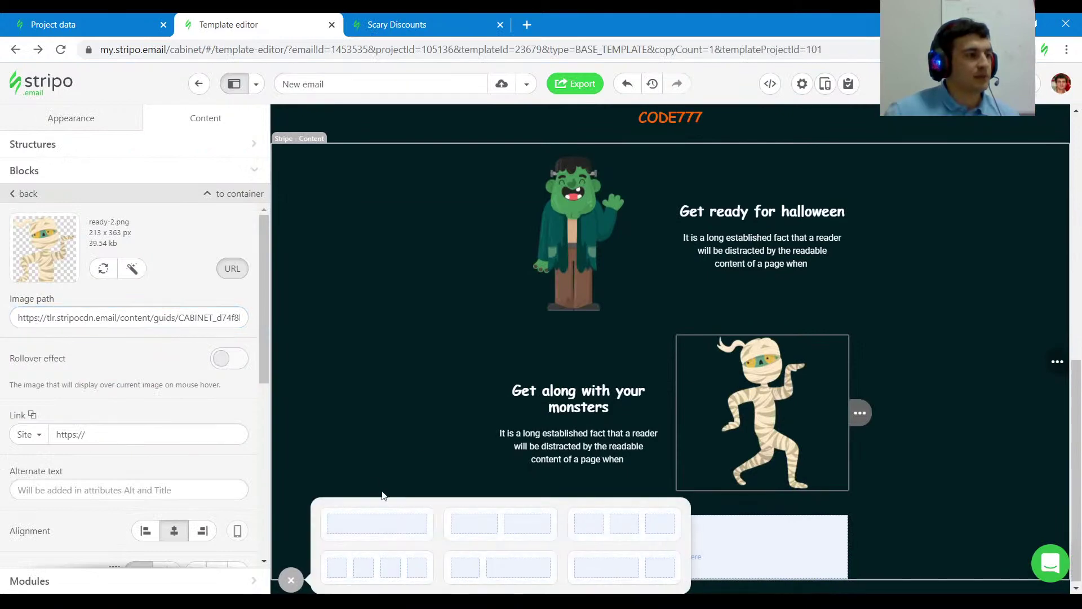
left_click(400, 527)
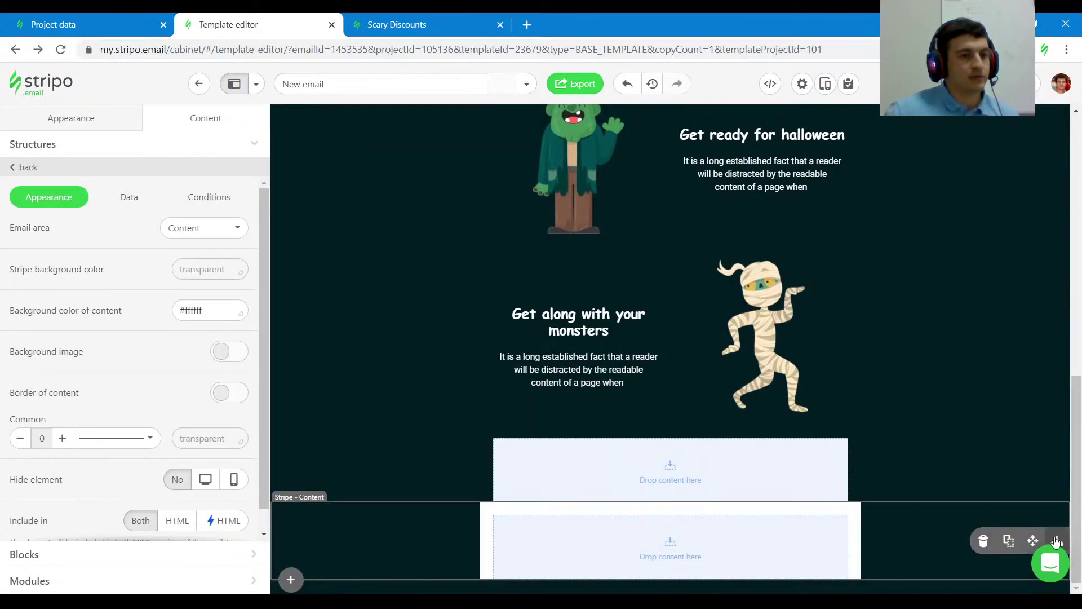
left_click(1010, 540)
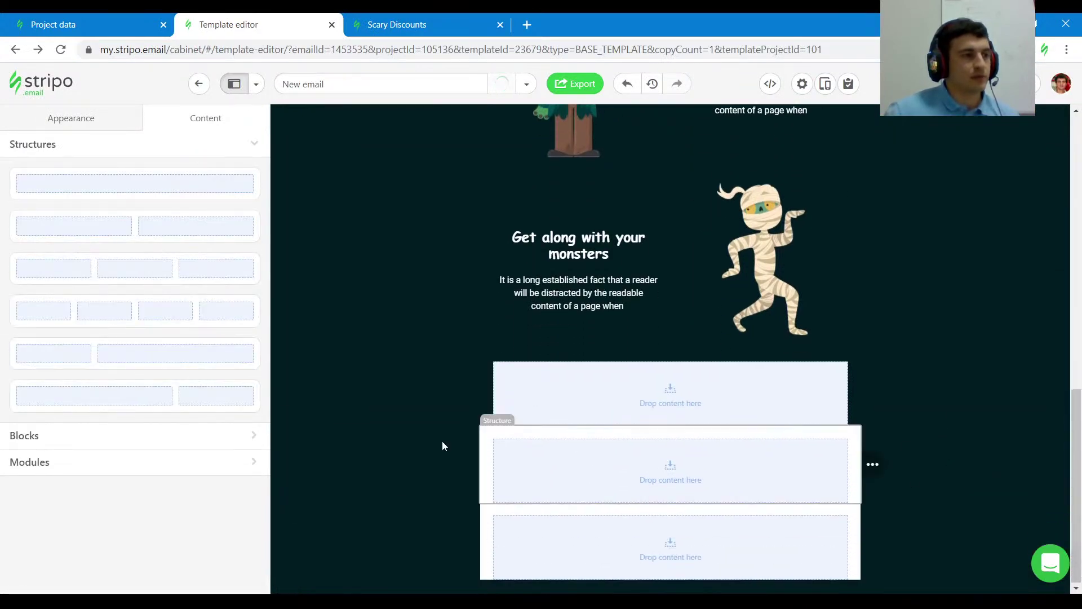
Step: Delete the empty structure directly below the "Get along with your monsters" section
left_click(417, 376)
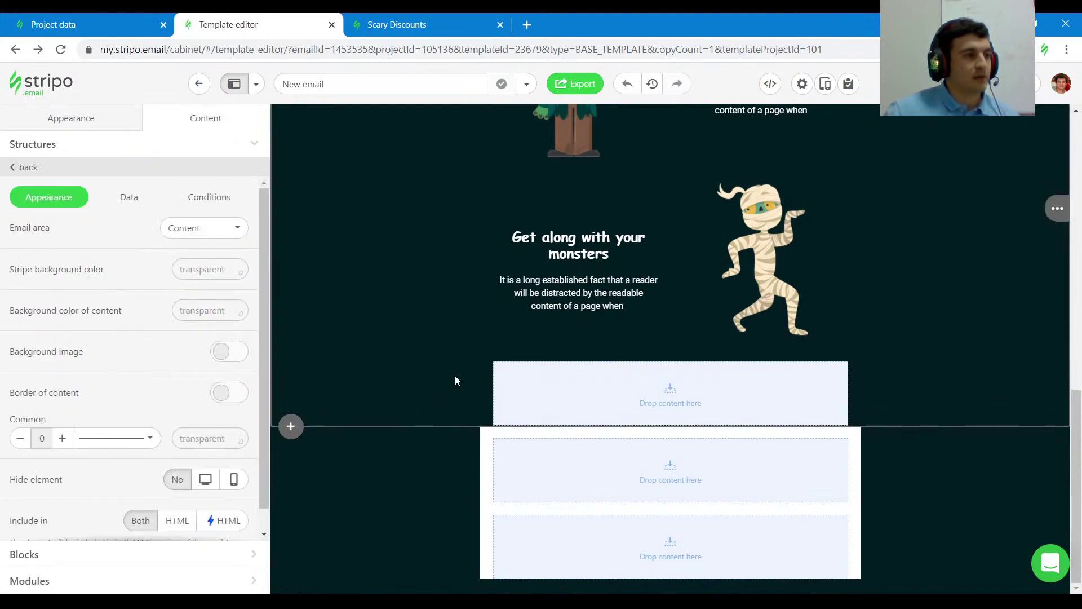
left_click(873, 387)
left_click(945, 388)
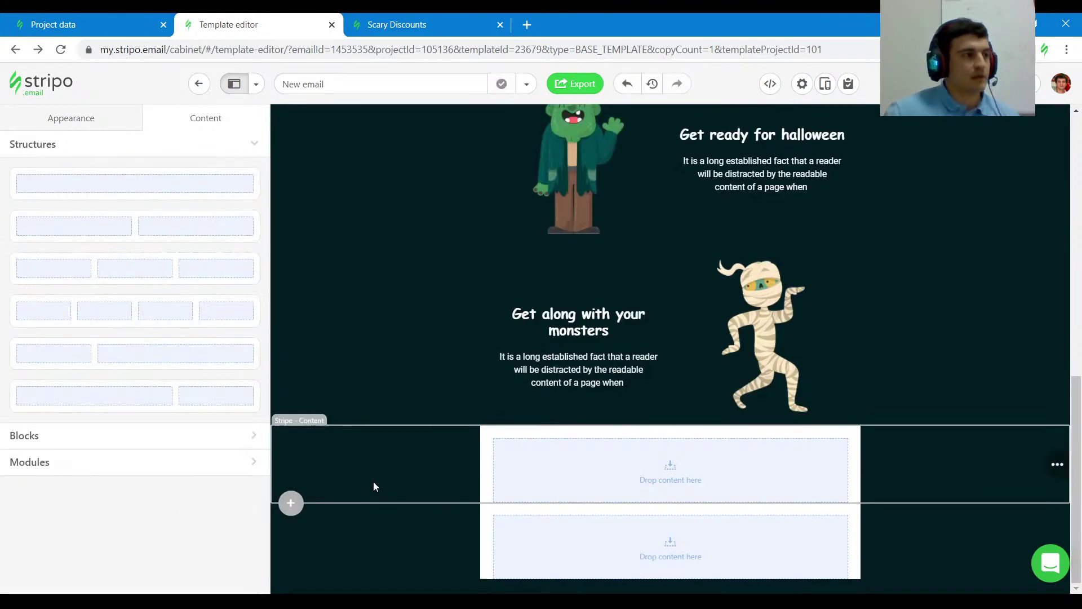
Step: Set the content background color of the first new stripe to transparent
left_click(373, 486)
left_click(213, 310)
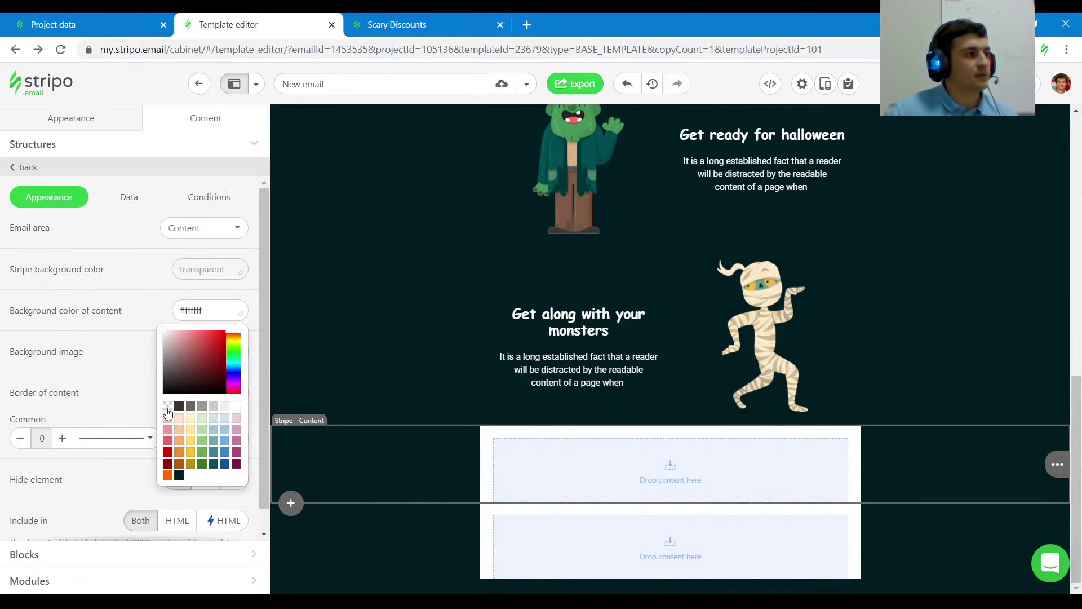
left_click(167, 413)
Step: Copy the footer's cobweb background image URL from the Scary Discounts page's code and apply it as an external link background to the transparent stripe
left_click(432, 24)
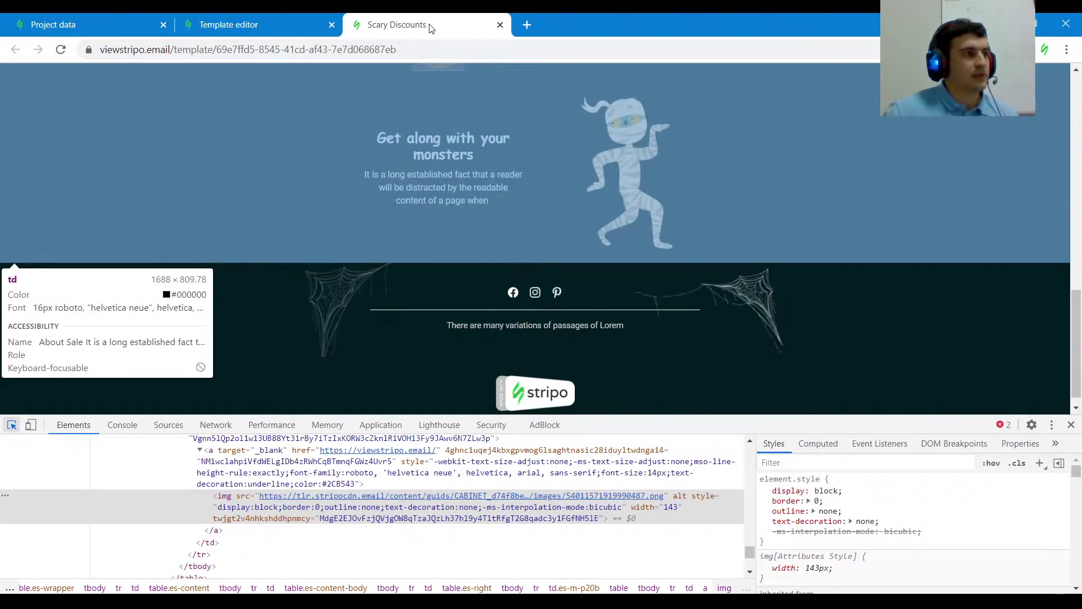
left_click(383, 338)
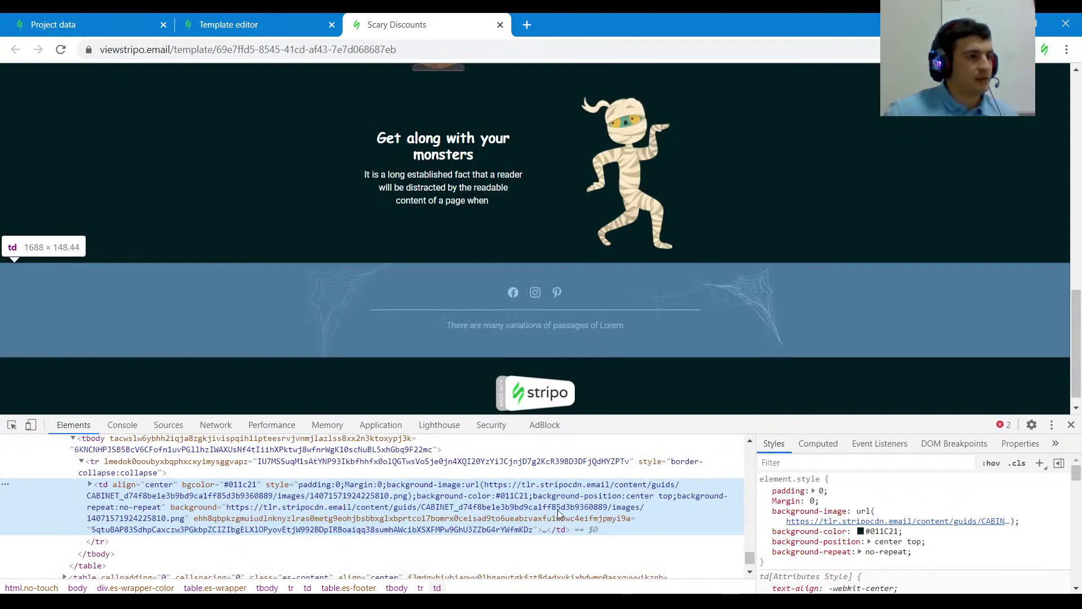
double_click(461, 509)
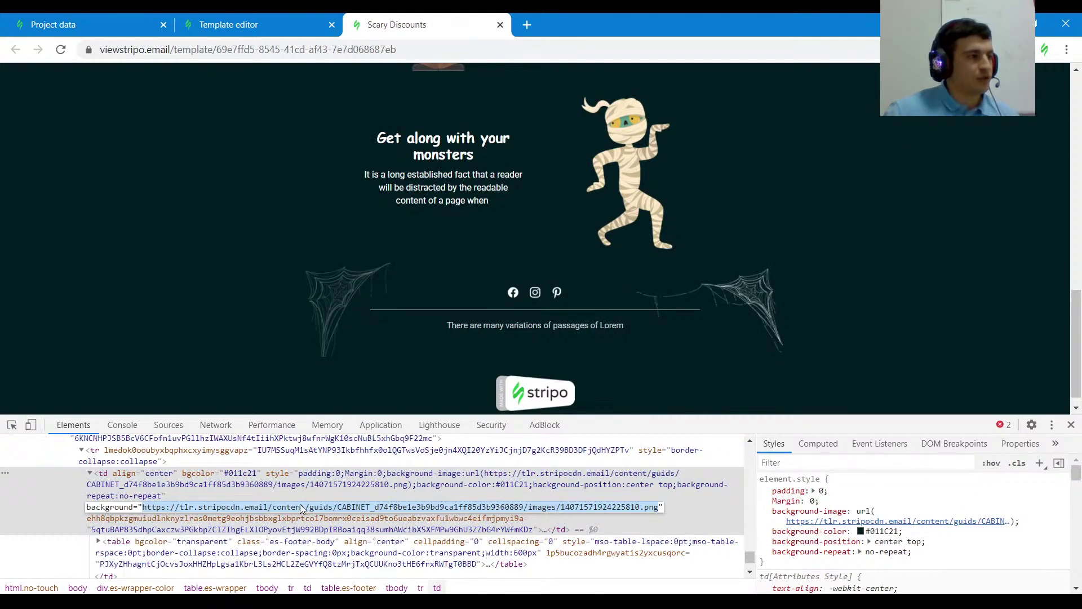
left_click(249, 25)
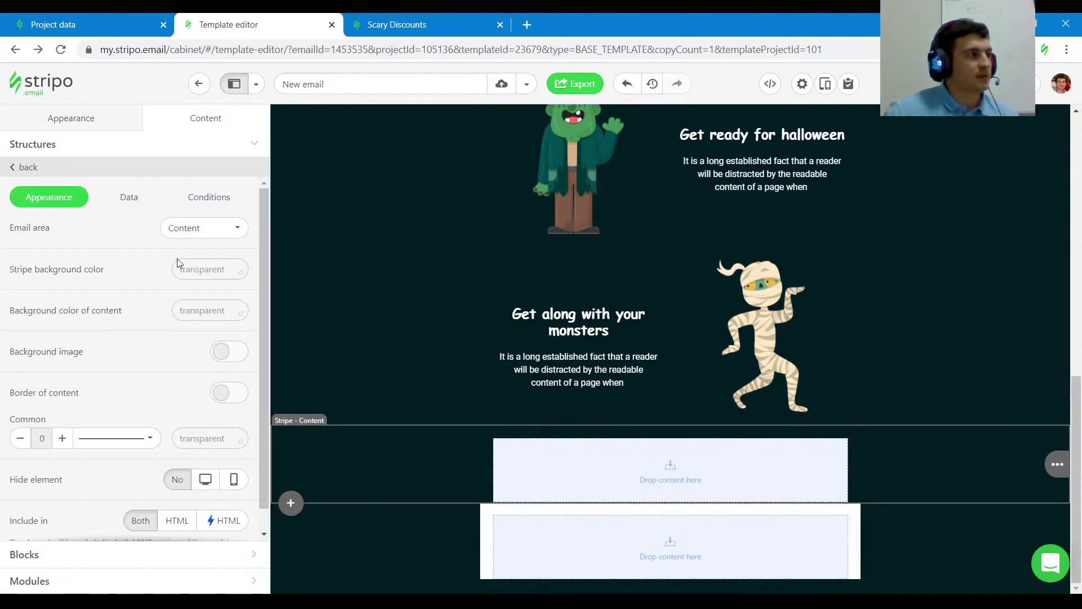
left_click(231, 353)
left_click(96, 316)
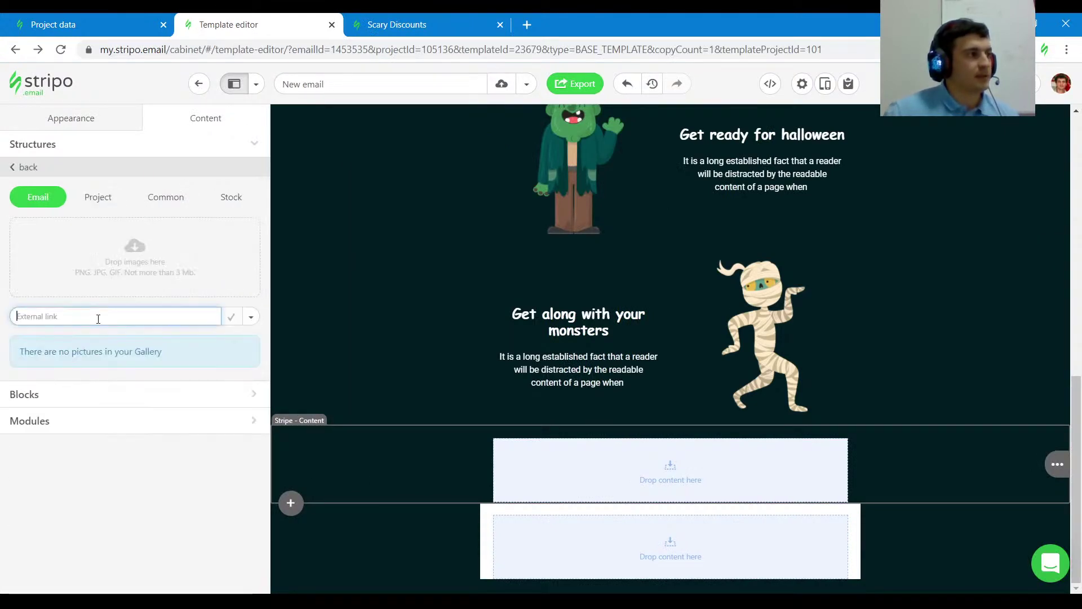
key("ctrl+v")
left_click(252, 318)
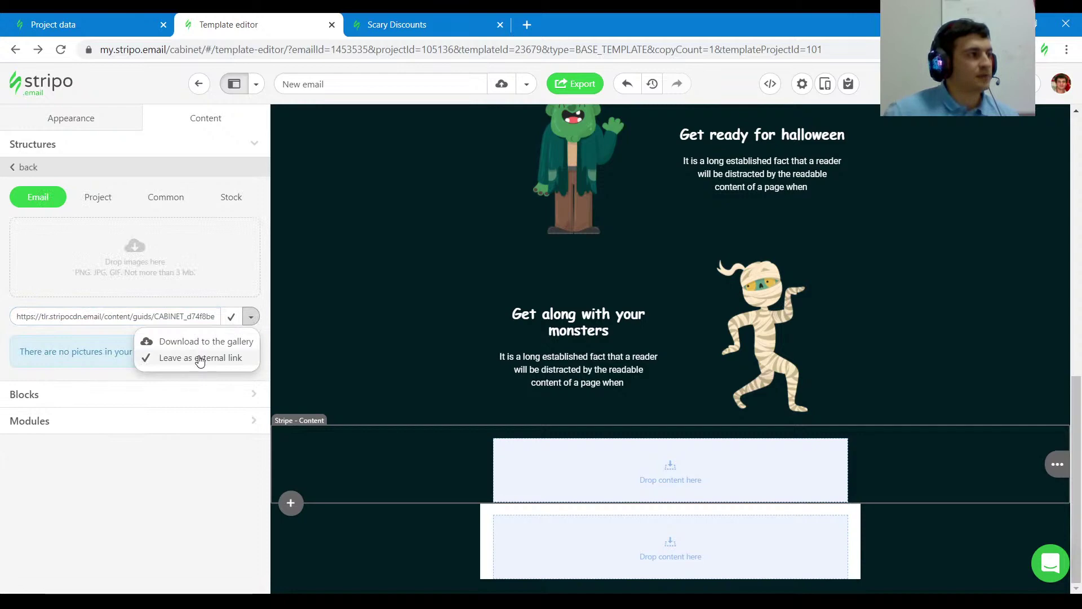
left_click(200, 359)
left_click(231, 316)
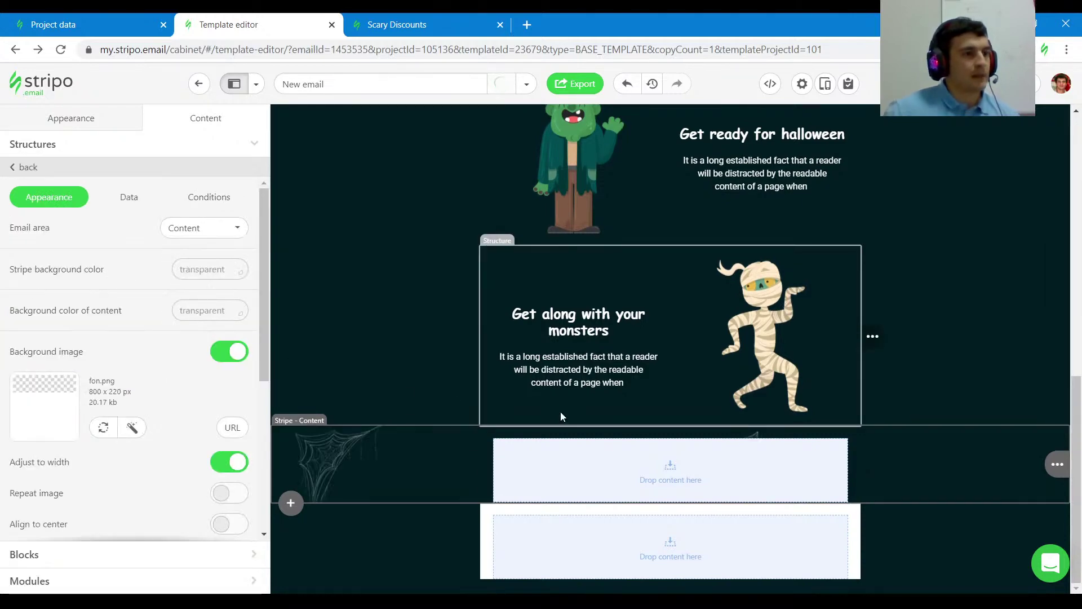
Step: Check the footer spacing on the Scary Discounts page and set the cobweb stripe structure's padding to 35 top and 40 bottom
left_click(404, 23)
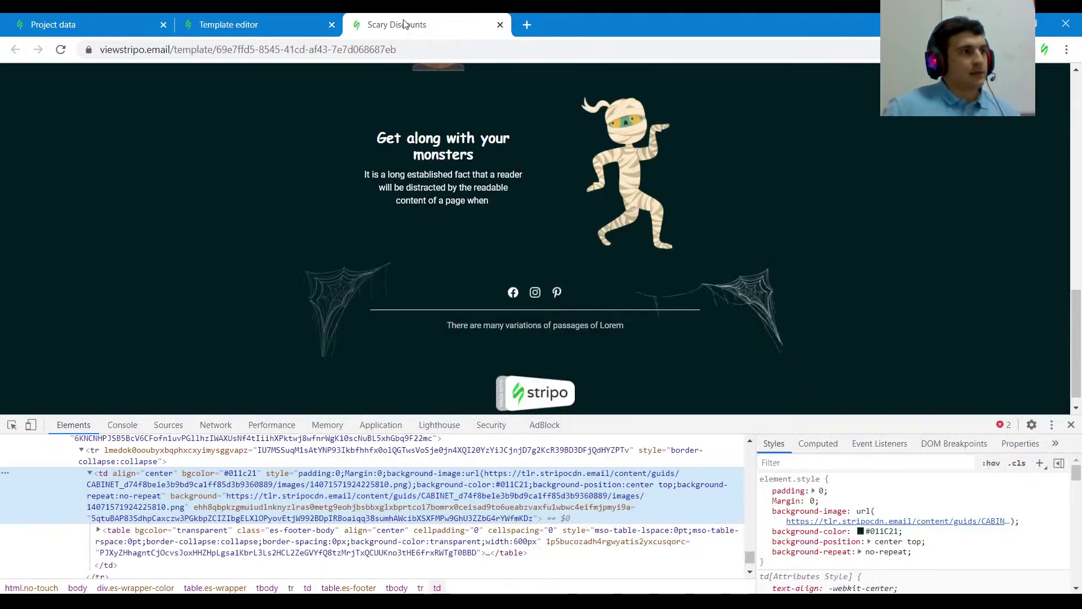
left_click(12, 424)
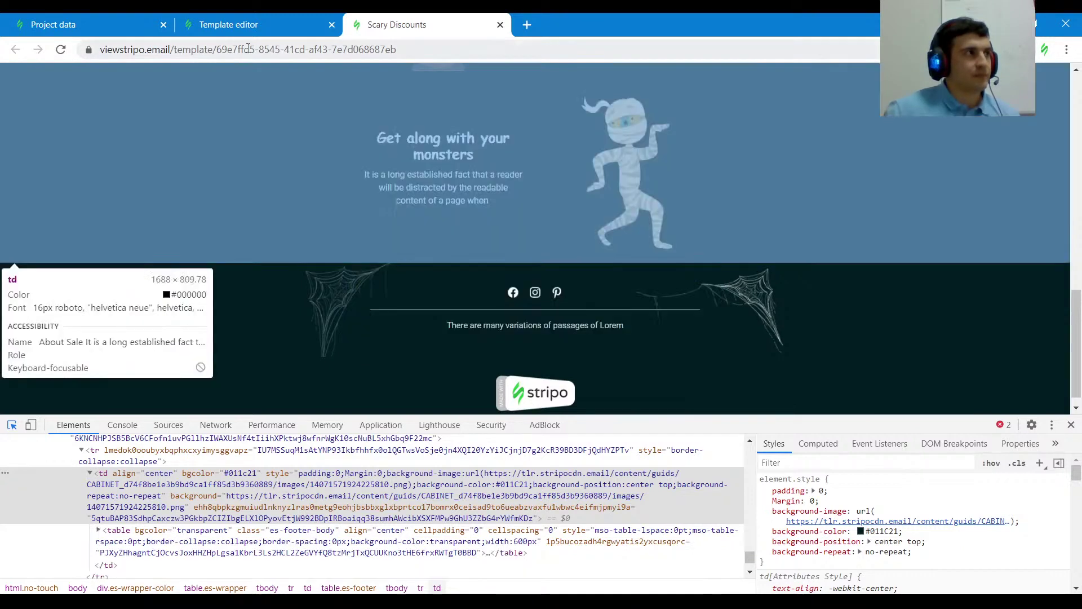
left_click(228, 24)
left_click(486, 427)
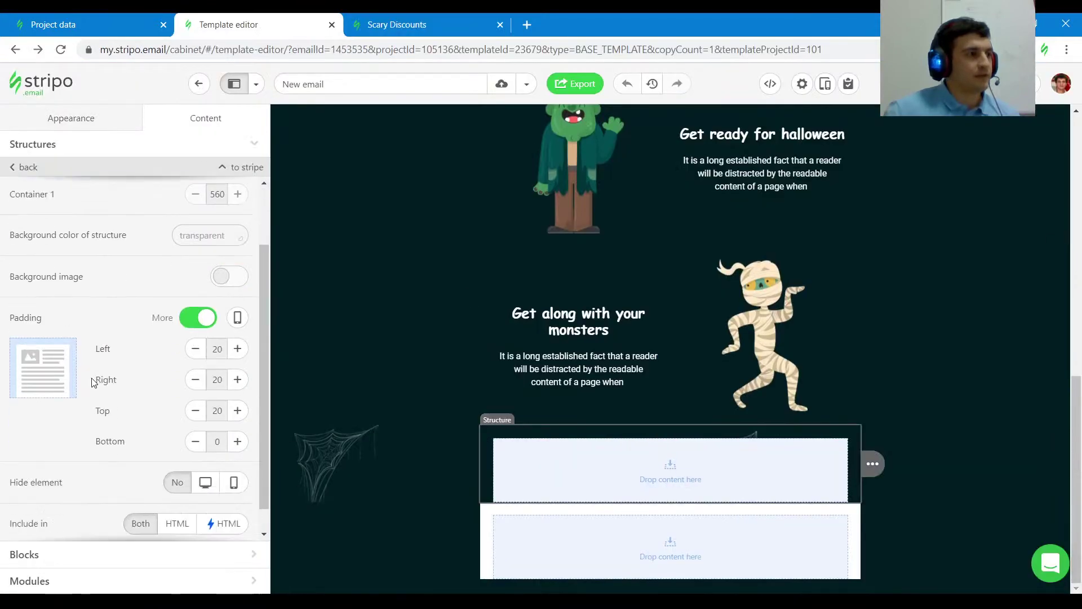
scroll(240, 389, "down", 1)
left_click(237, 384)
left_click(237, 384)
left_click(237, 384)
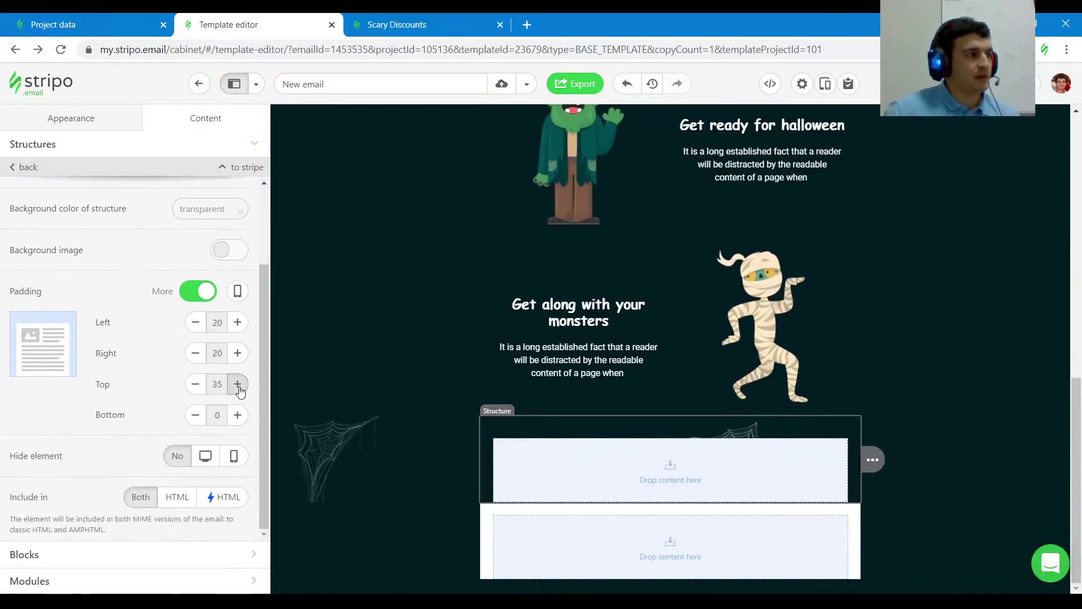
left_click(237, 415)
left_click(237, 414)
left_click(237, 415)
left_click(237, 415)
left_click(237, 415)
left_click(237, 415)
left_click(237, 415)
left_click(238, 415)
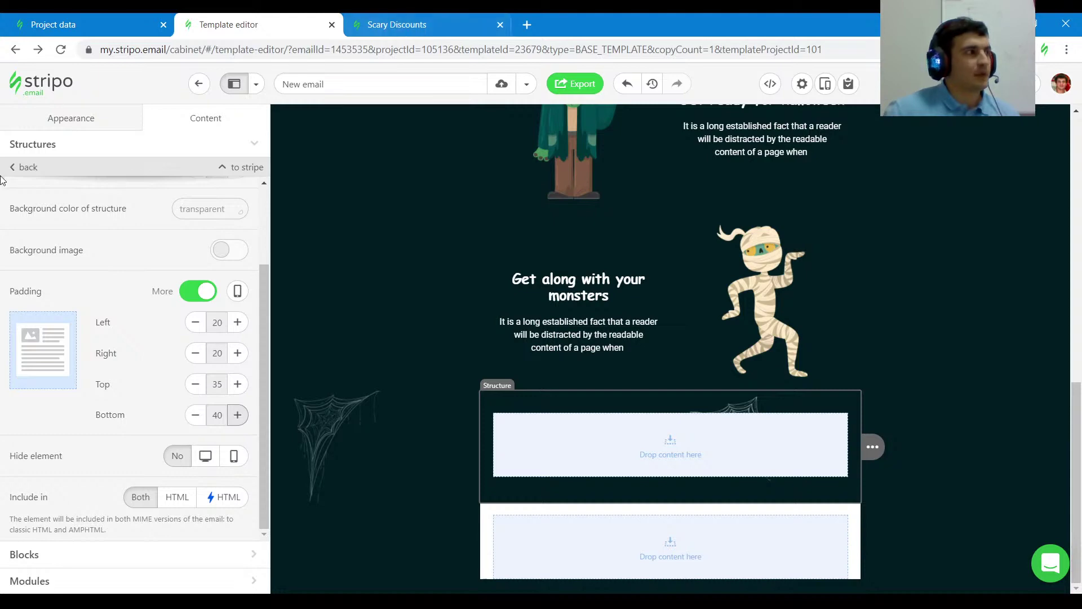
left_click(27, 166)
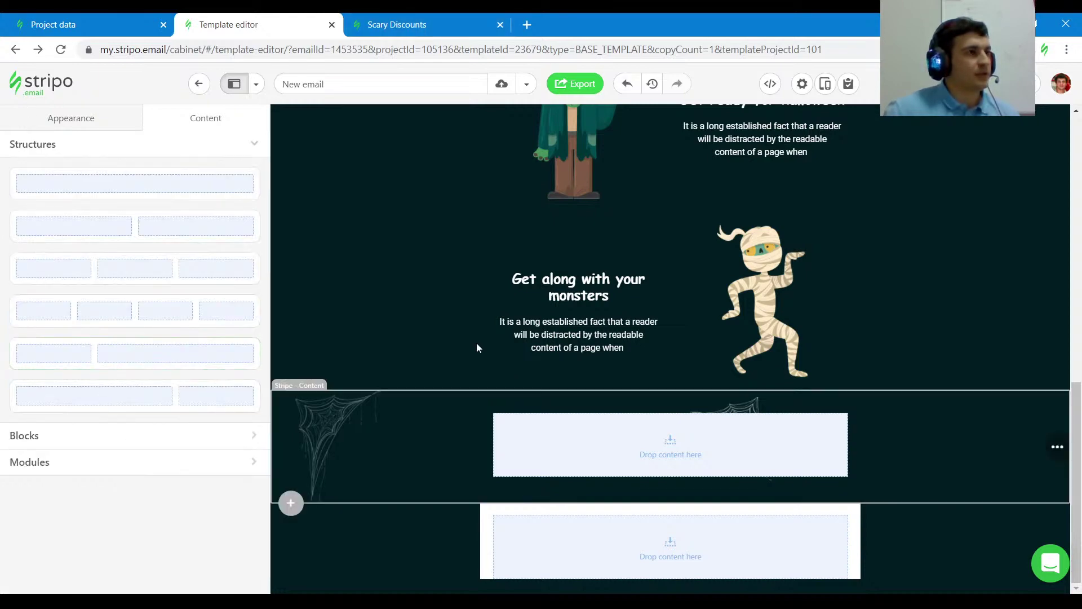
Step: Bring the header's social icons block into the cobweb footer stripe's empty container and compare it with the Scary Discounts page
scroll(806, 310, "up", 10)
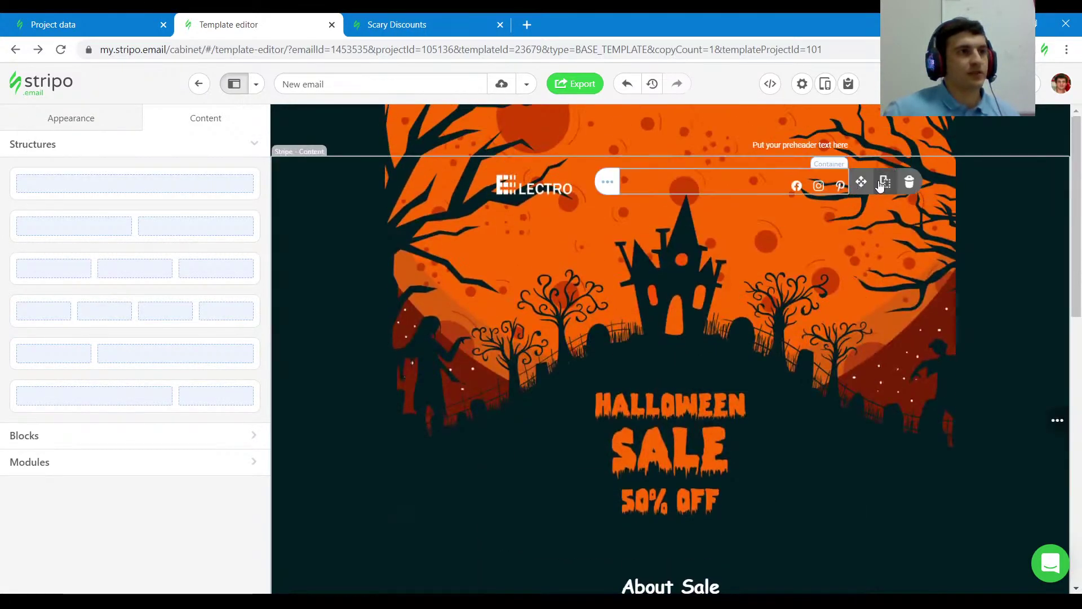
mouse_move(862, 181)
left_mouse_down()
mouse_move(748, 382)
mouse_move(787, 383)
mouse_move(783, 392)
mouse_move(641, 494)
mouse_move(644, 510)
mouse_move(662, 423)
left_mouse_up()
scroll(788, 382, "down", 6)
scroll(783, 391, "down", 5)
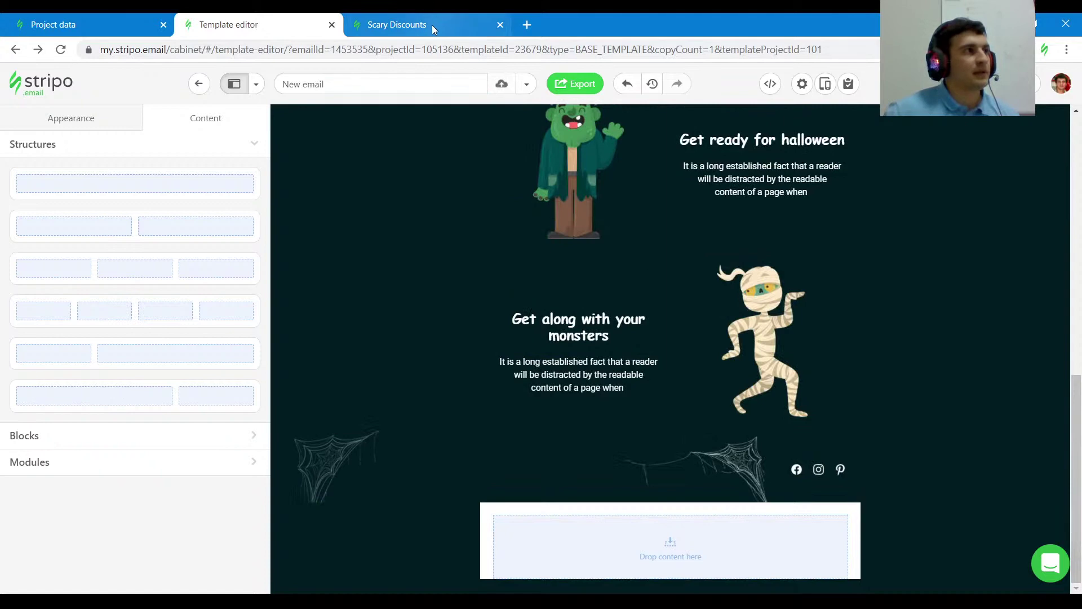
left_click(432, 25)
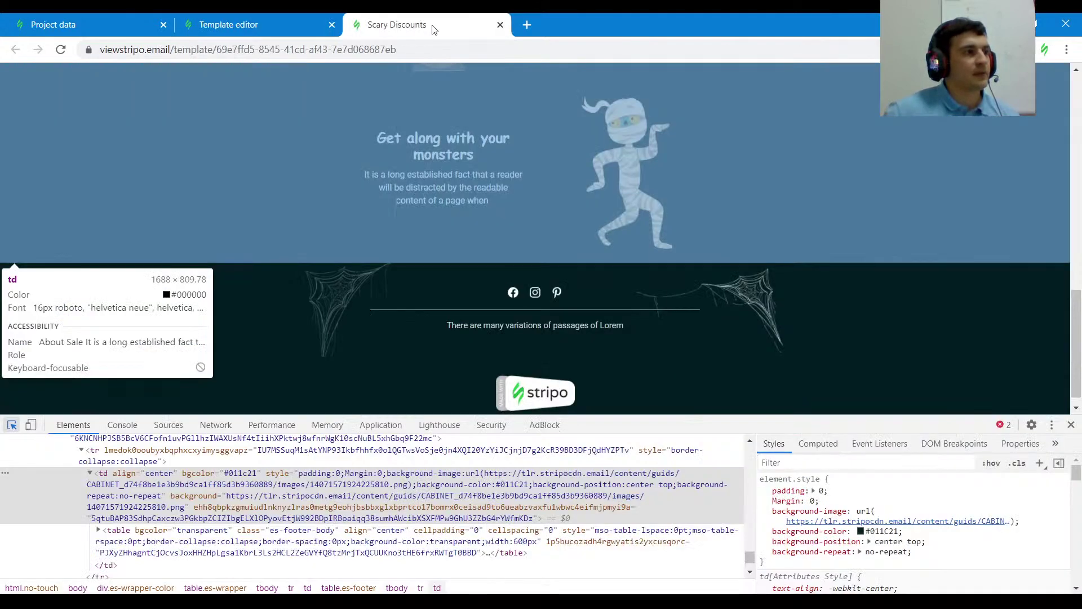
Step: Copy the mummy section's description text into the cobweb footer below the social icons and insert a spacer line between them
left_click(279, 25)
mouse_move(676, 374)
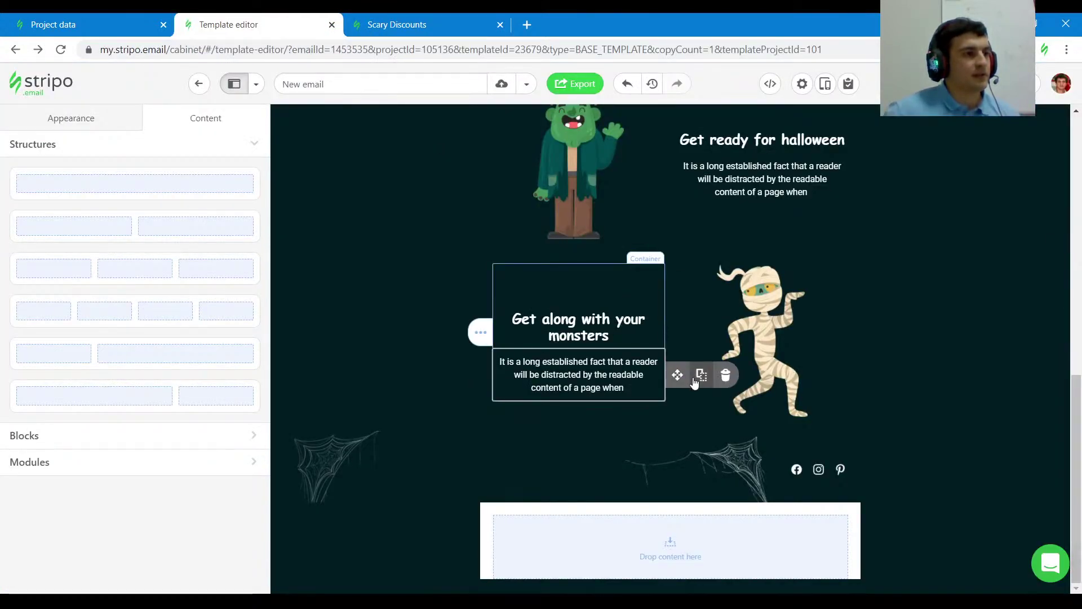
left_click_drag(690, 374, 786, 468)
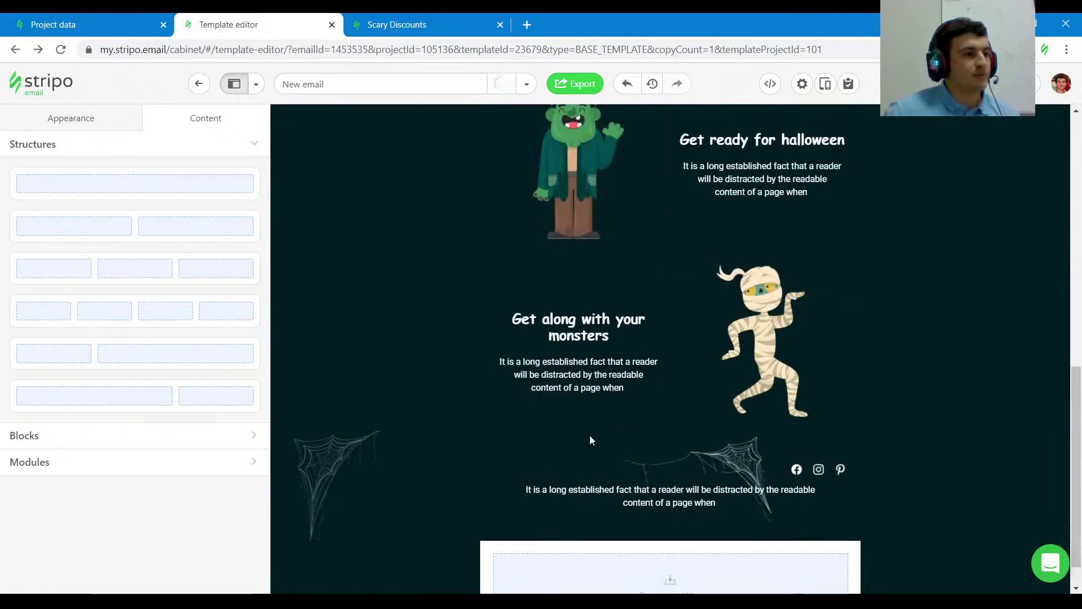
left_click(63, 440)
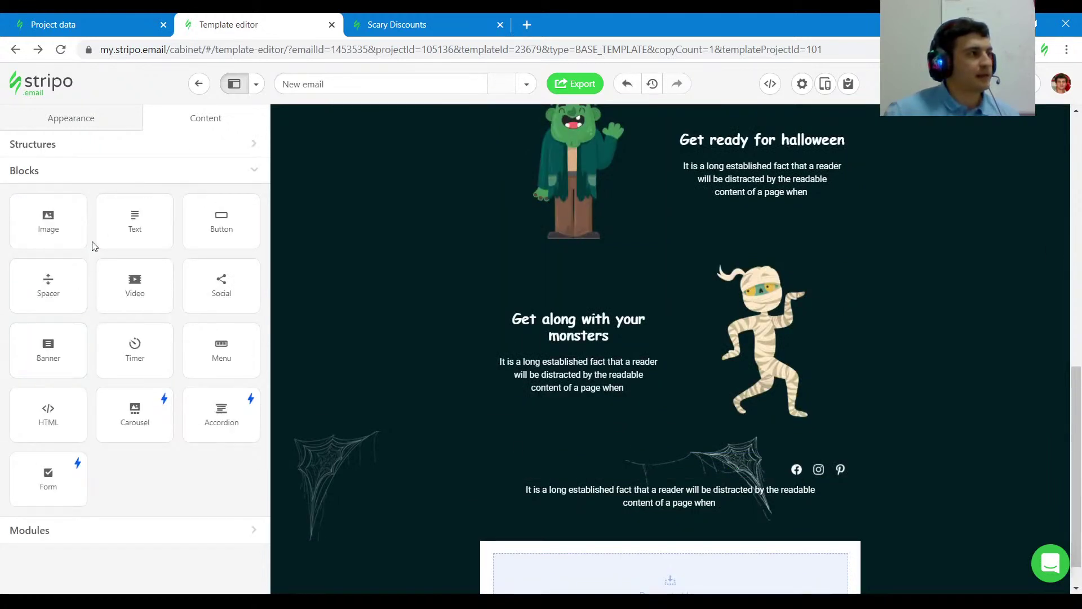
left_click_drag(91, 299, 657, 493)
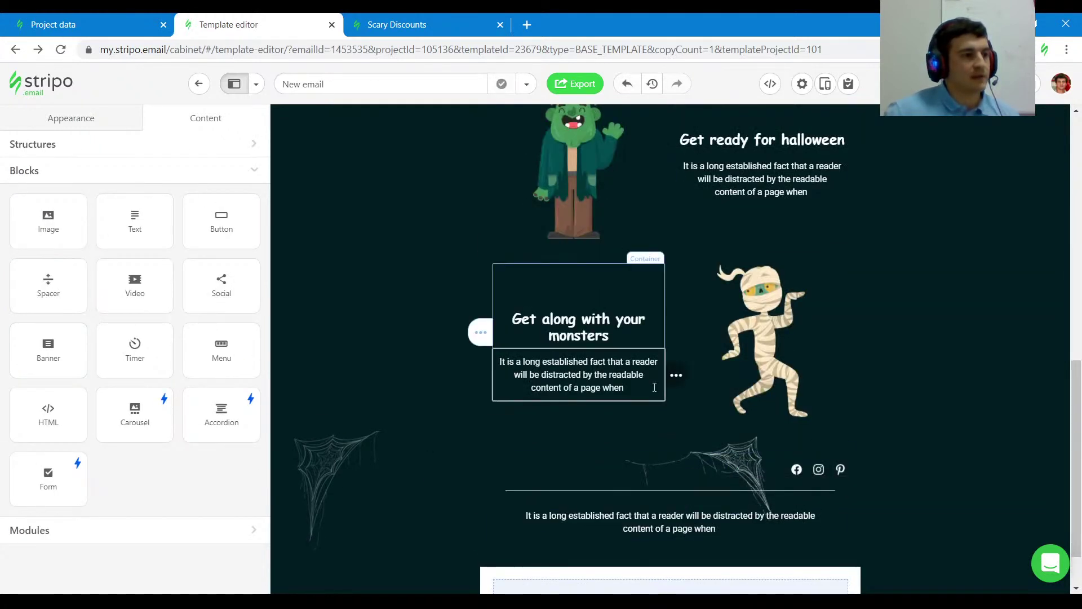
Step: Align the footer's social icons to the center
left_click(637, 462)
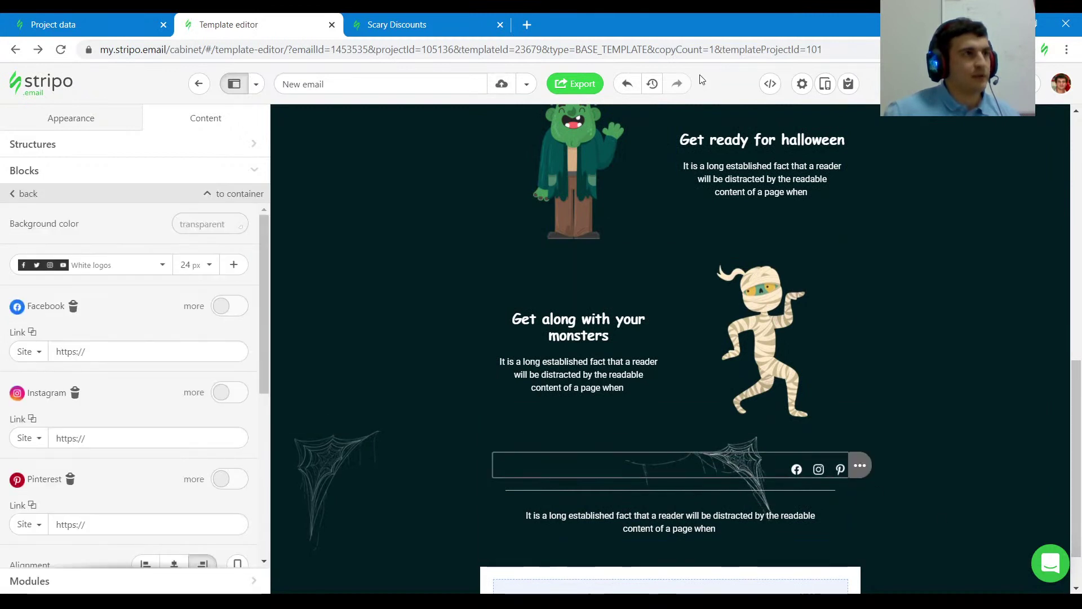
scroll(158, 382, "down", 6)
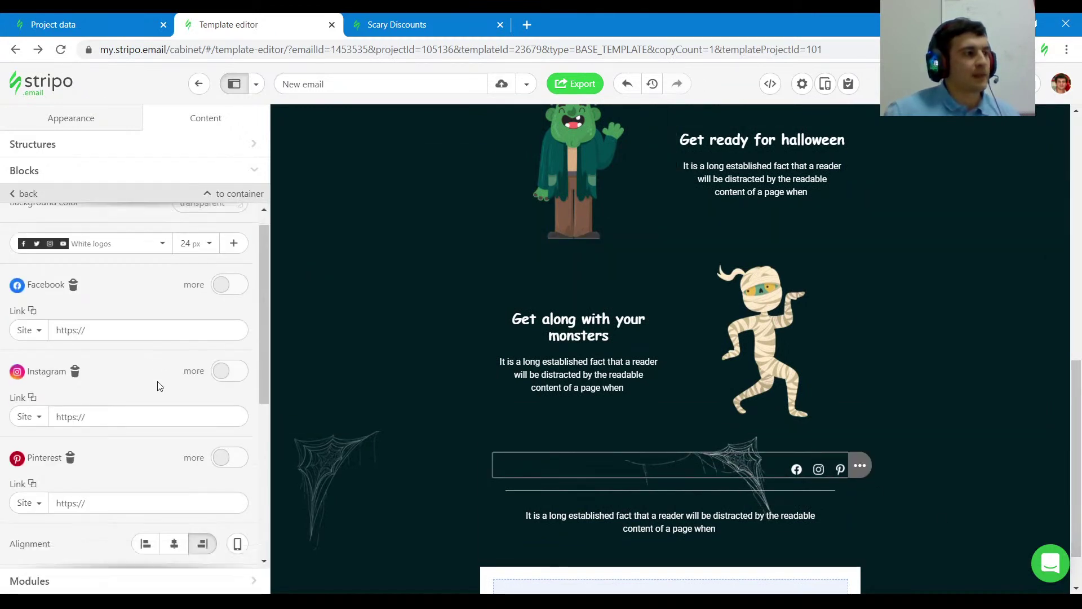
left_click(174, 235)
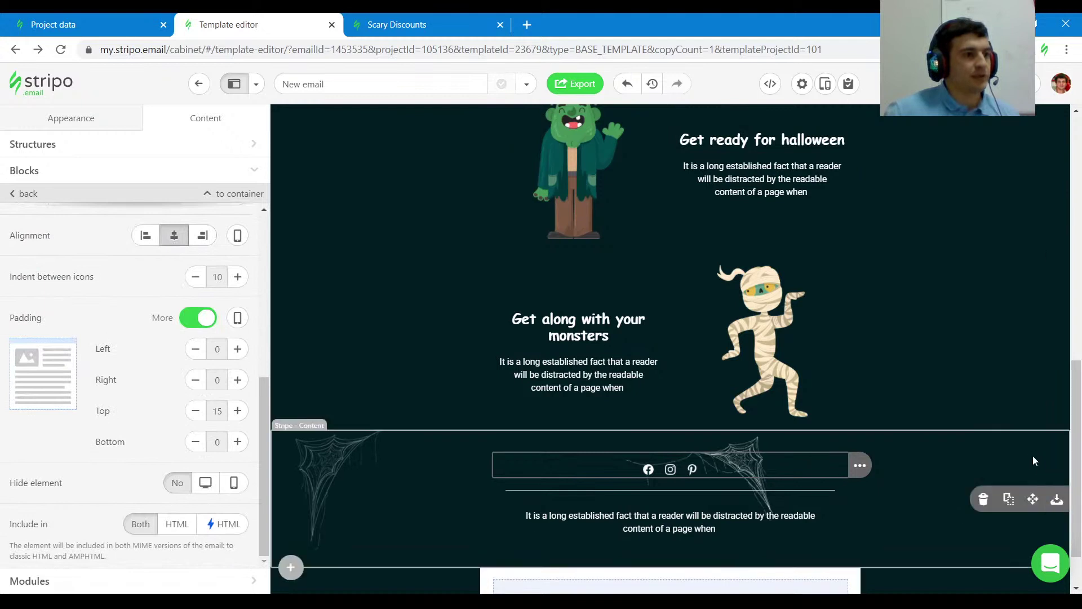
left_click(976, 451)
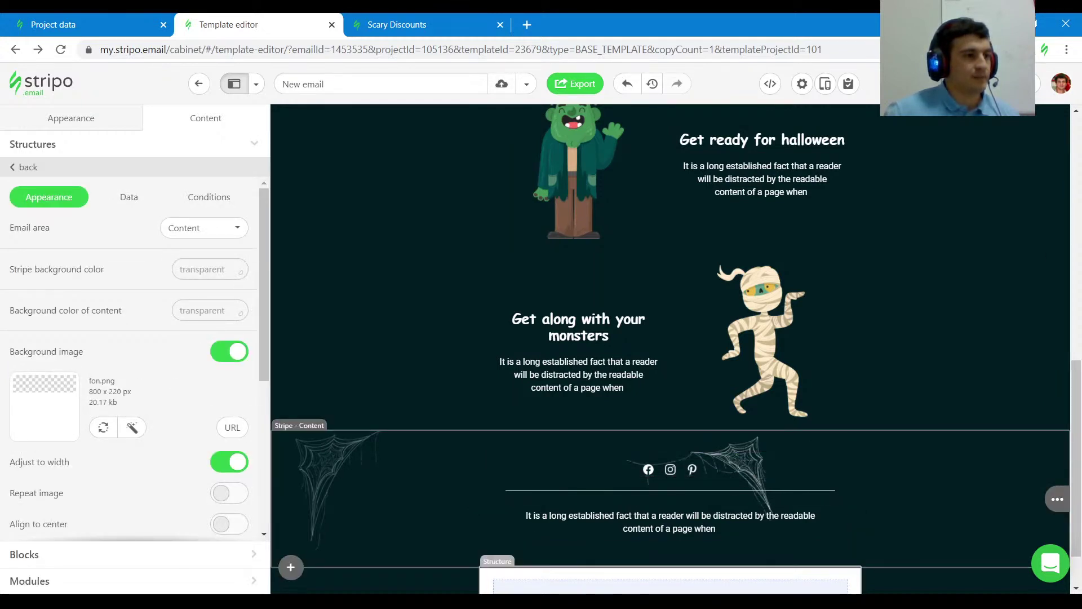
Step: Replace the footer's description text with "There are many variations of passages of Lorem", copied from the Scary Discounts page
left_click(390, 23)
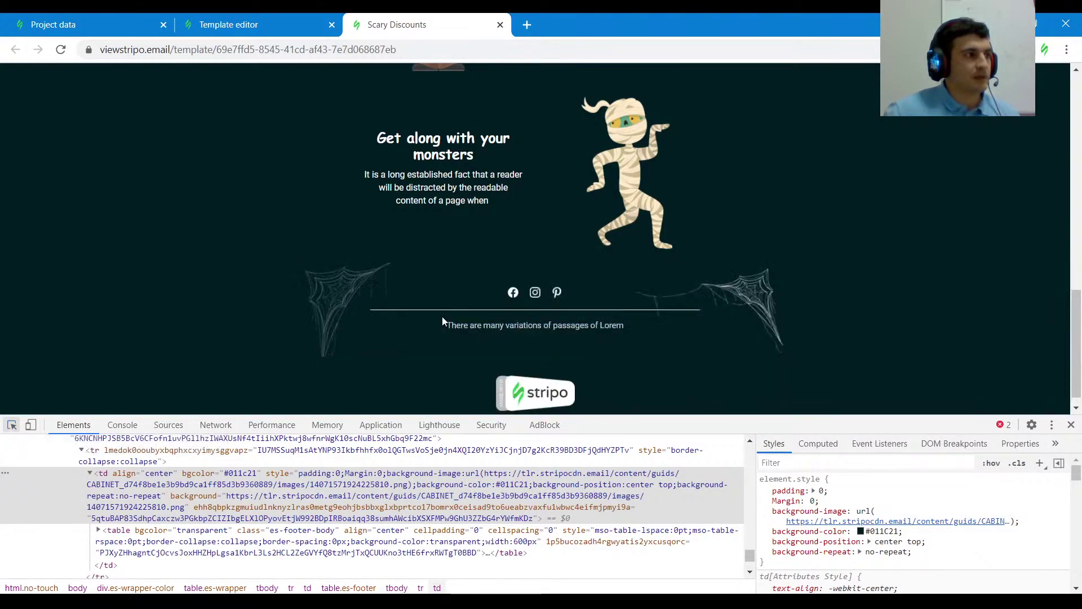
key("ctrl+shift+c")
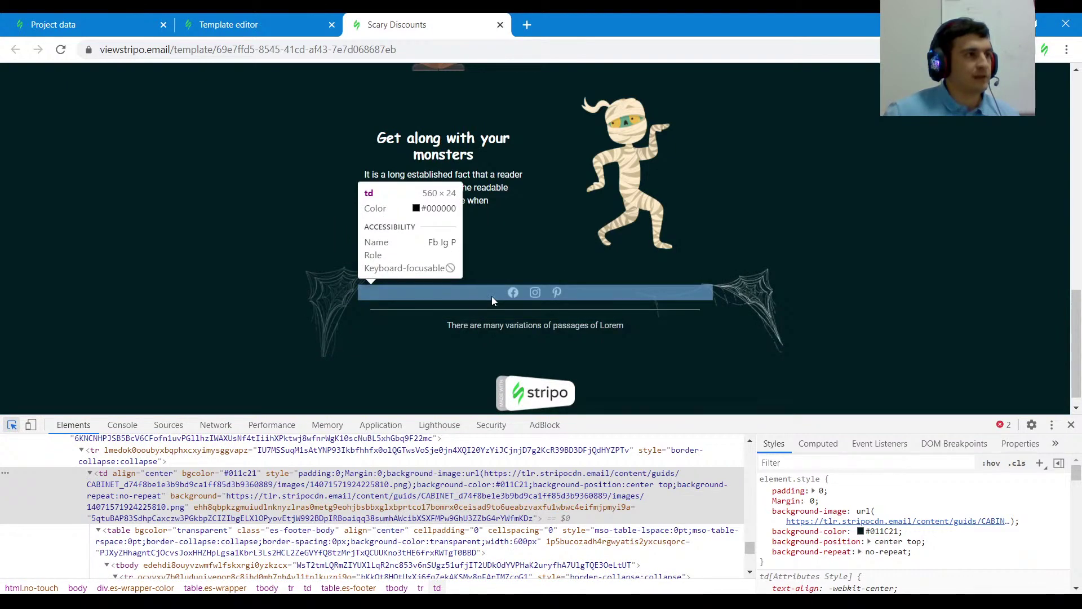
left_click(492, 319)
left_click_drag(653, 330, 447, 333)
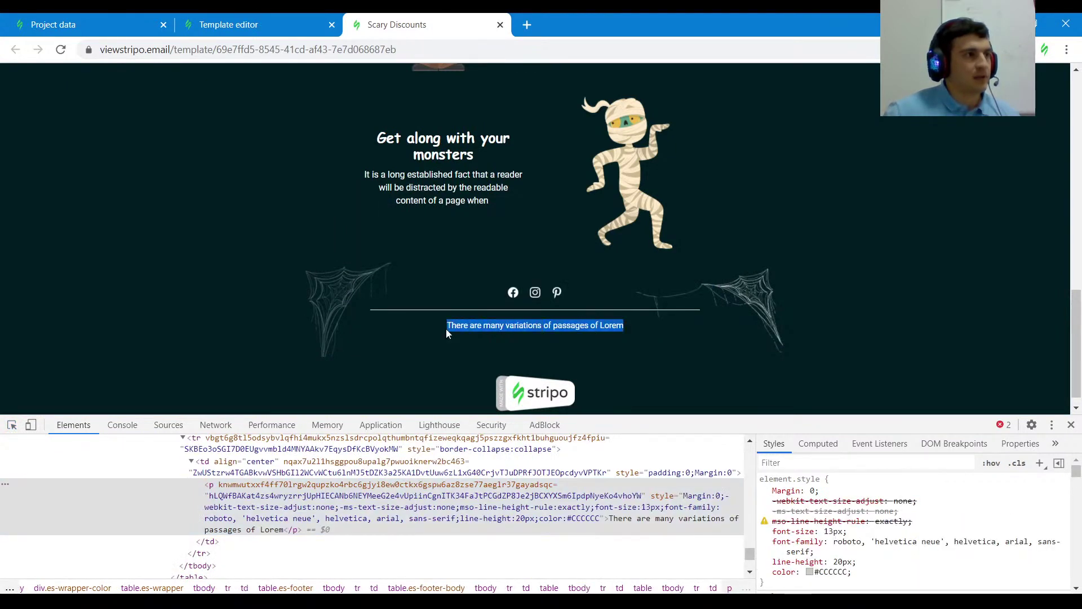
left_click(259, 24)
left_click(690, 515)
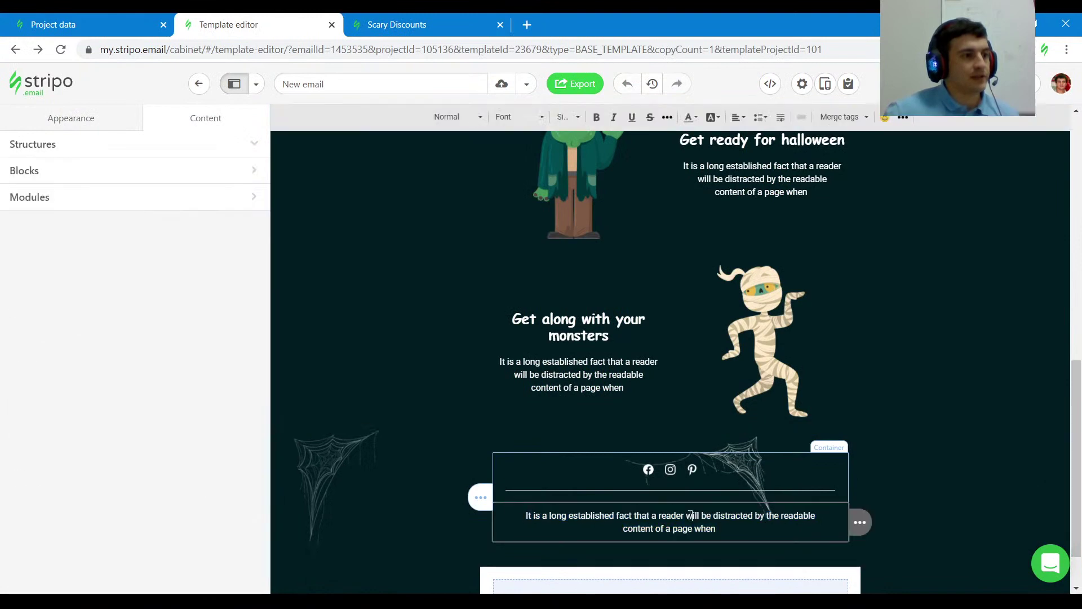
key("ctrl+v")
key("ctrl+a")
key("ctrl+v")
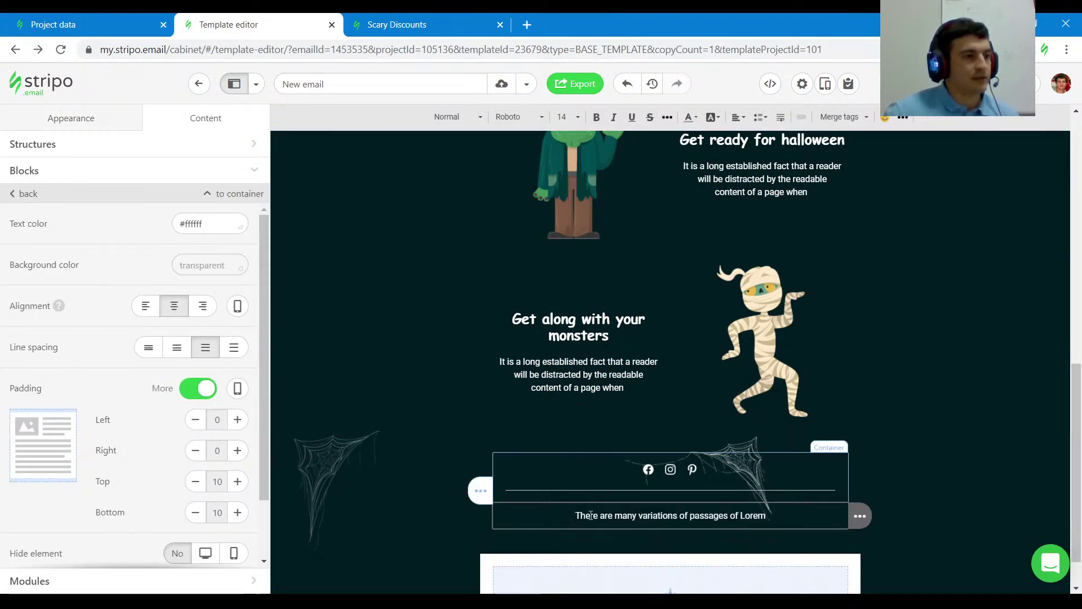
Step: Compare the footer with the Scary Discounts page and set the cobweb stripe's email area to Footer
left_click(468, 25)
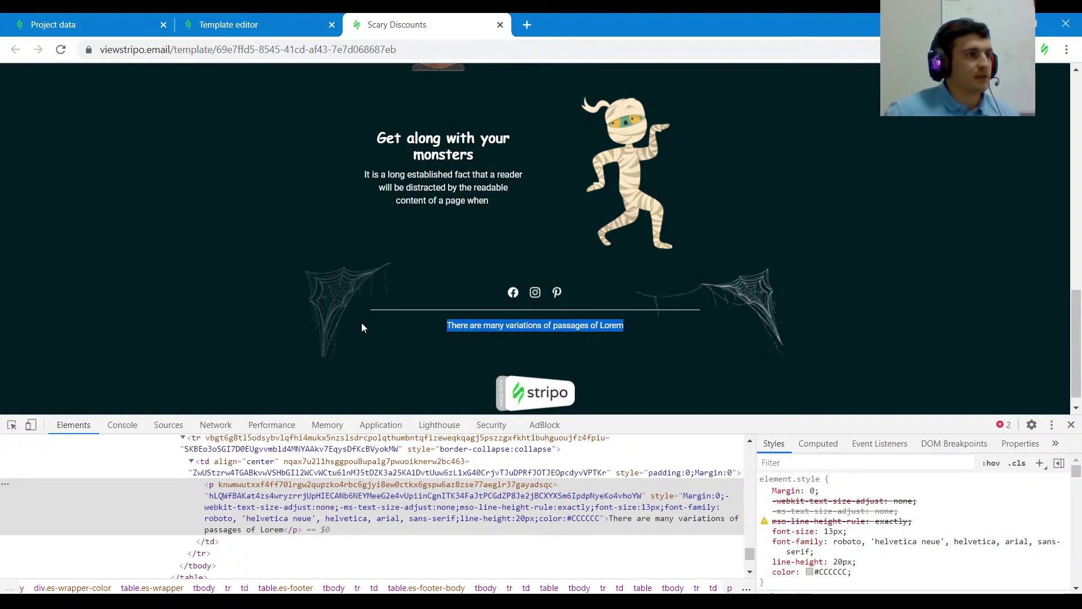
left_click(241, 26)
left_click(333, 492)
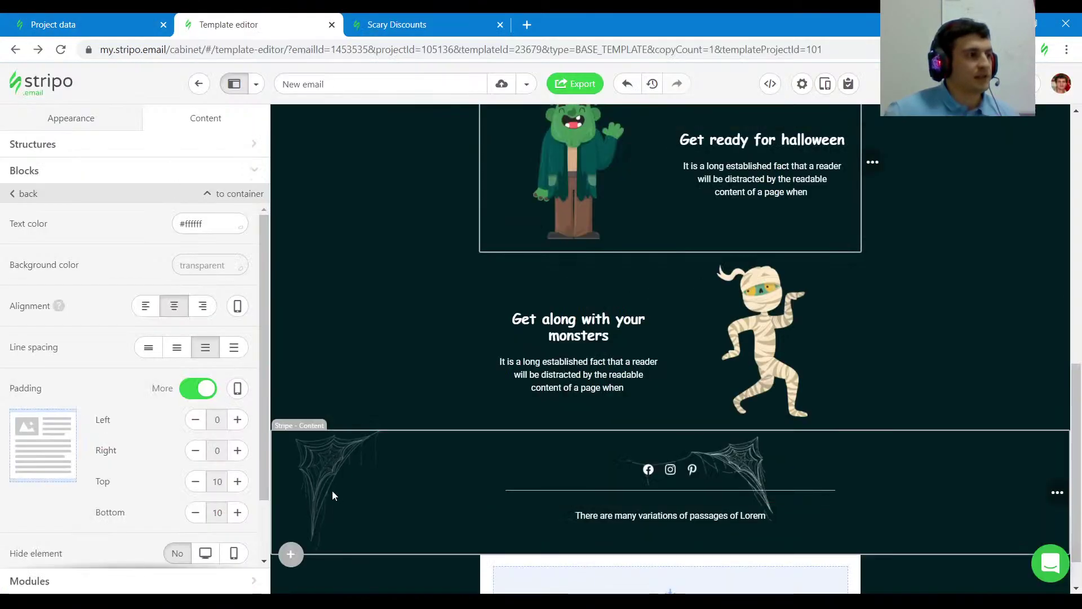
left_click(205, 232)
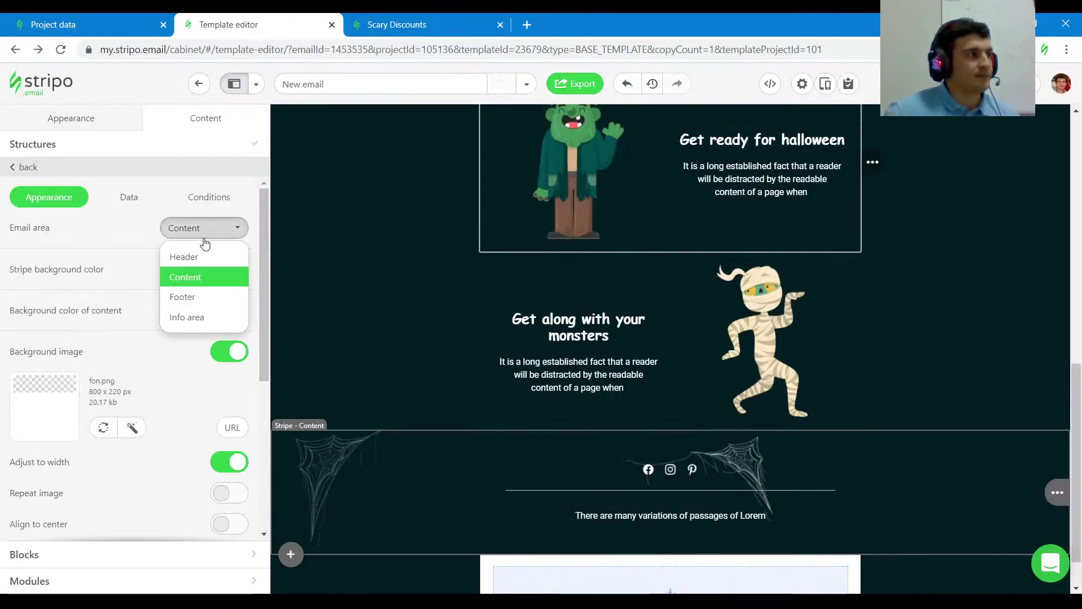
left_click(192, 297)
Step: Set the text size of the Footer stripe style to 13
left_click(69, 119)
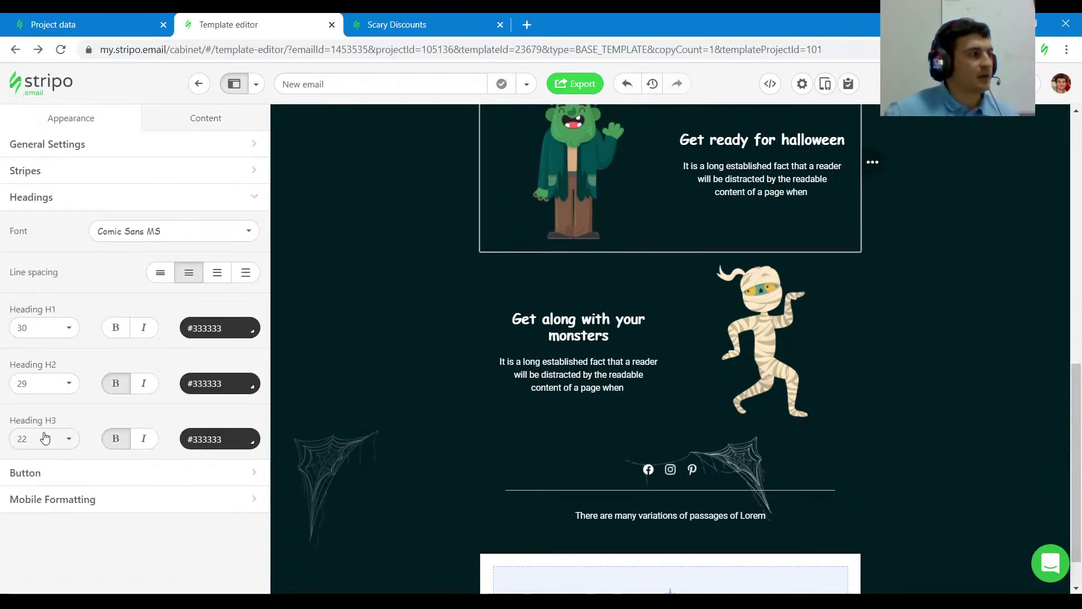
left_click(31, 178)
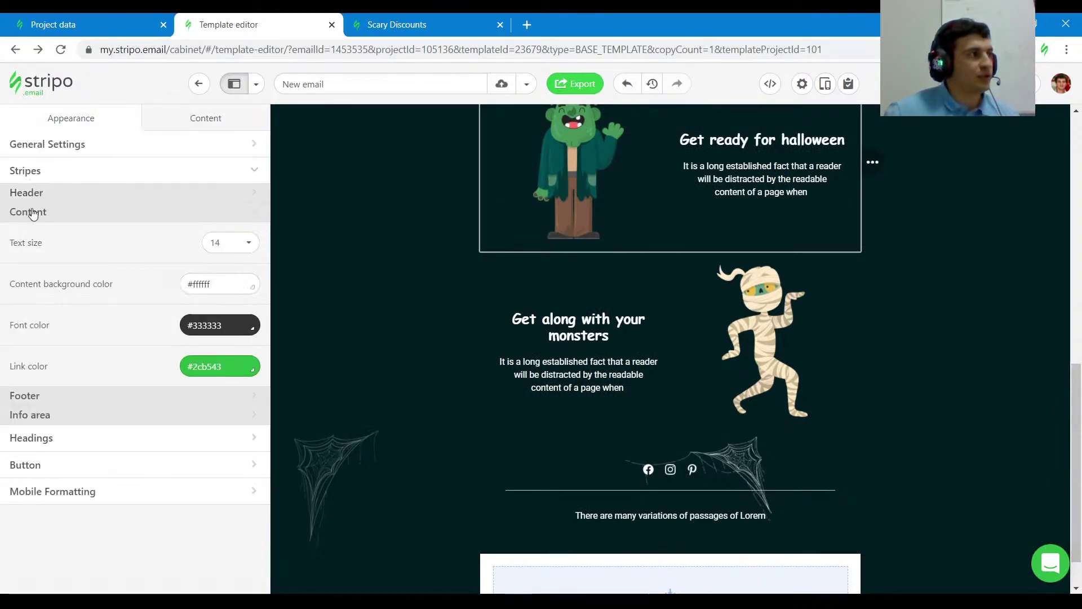
left_click(34, 396)
left_click(220, 267)
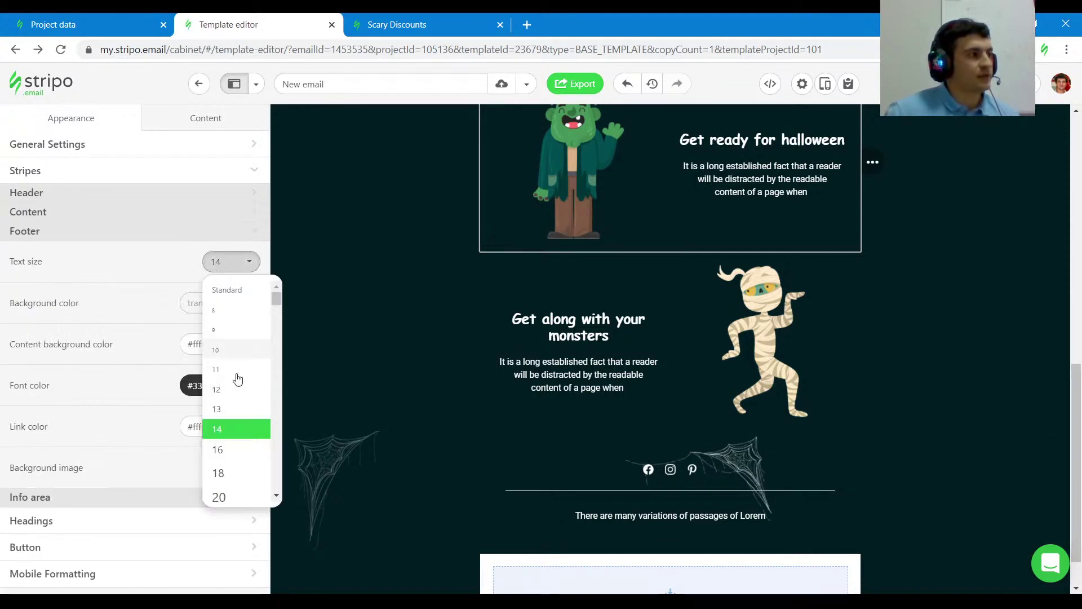
left_click(234, 408)
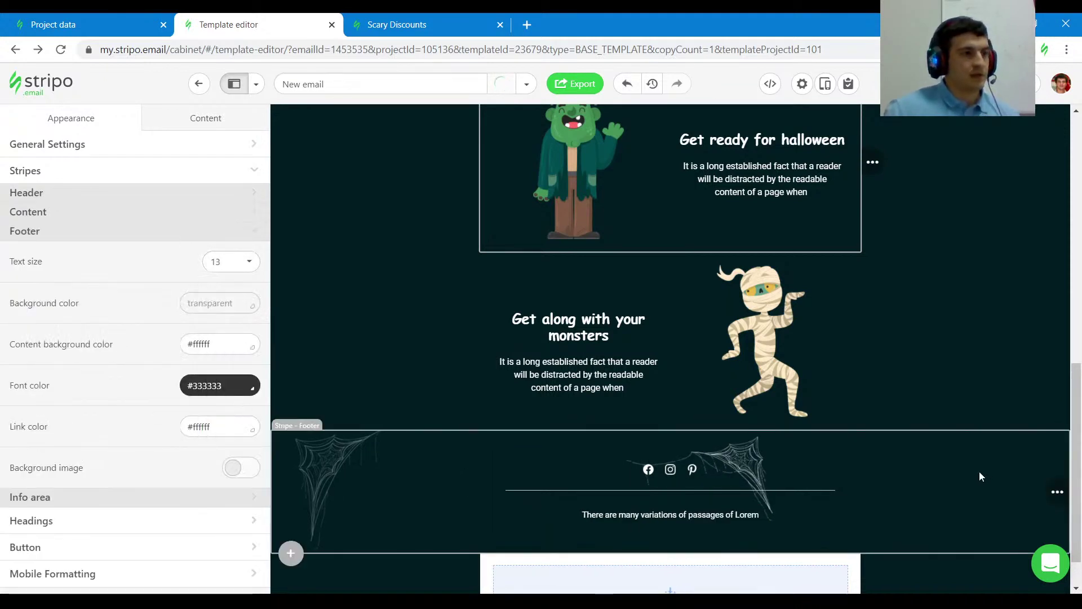
Step: Set the horizontal position of the footer stripe's cobweb background image to center
left_click(318, 464)
scroll(151, 421, "down", 5)
scroll(151, 421, "down", 1)
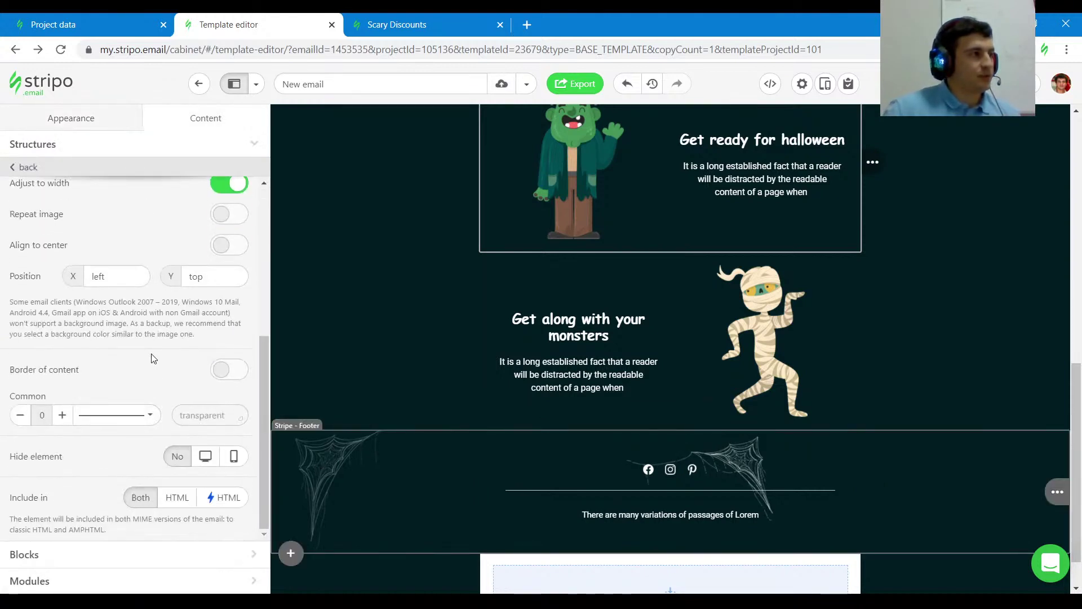
scroll(135, 415, "up", 3)
left_click_drag(133, 420, 92, 416)
type("center")
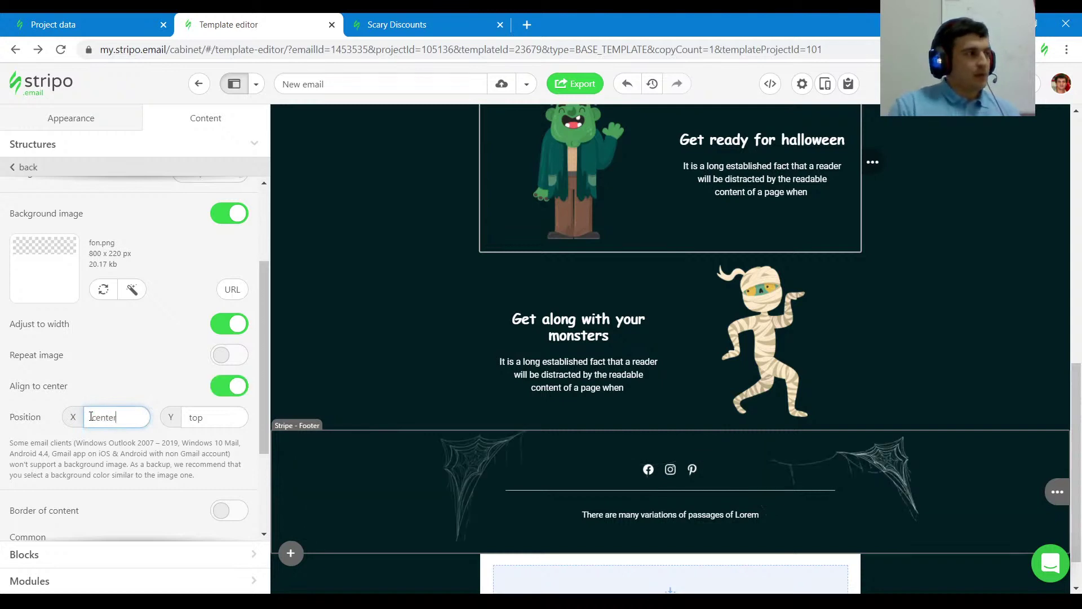
left_click(191, 437)
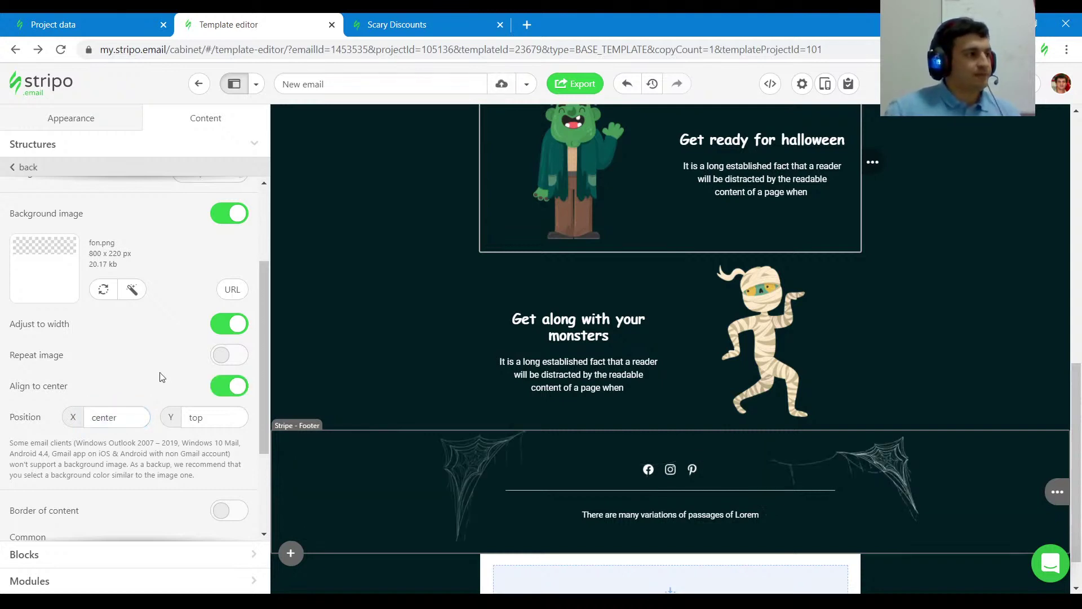
Step: Delete the empty content stripe below the cobweb footer
scroll(903, 579, "down", 1)
mouse_move(1057, 541)
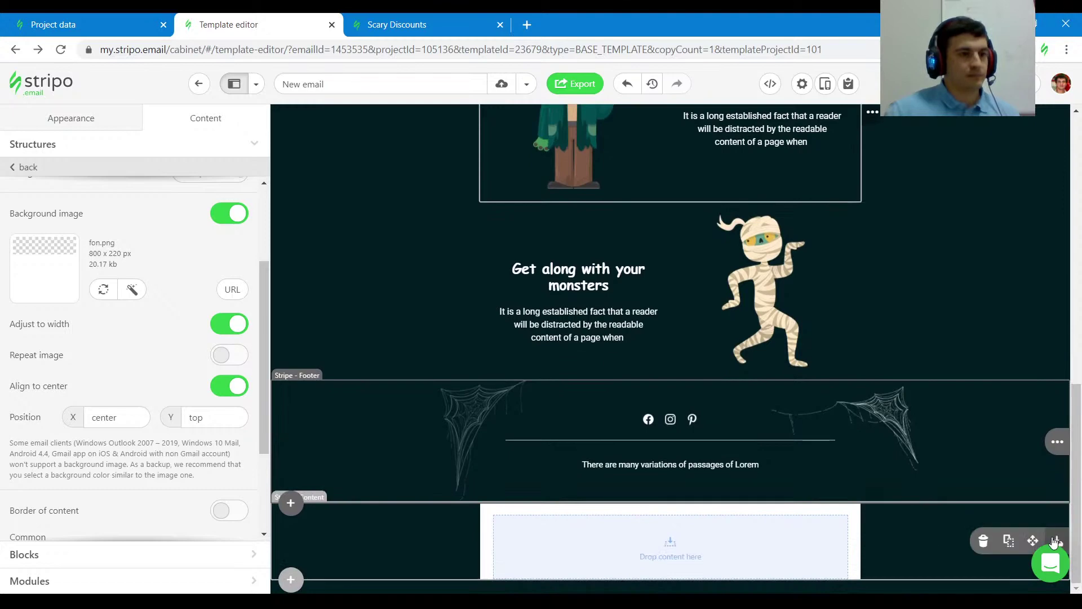
left_click(985, 541)
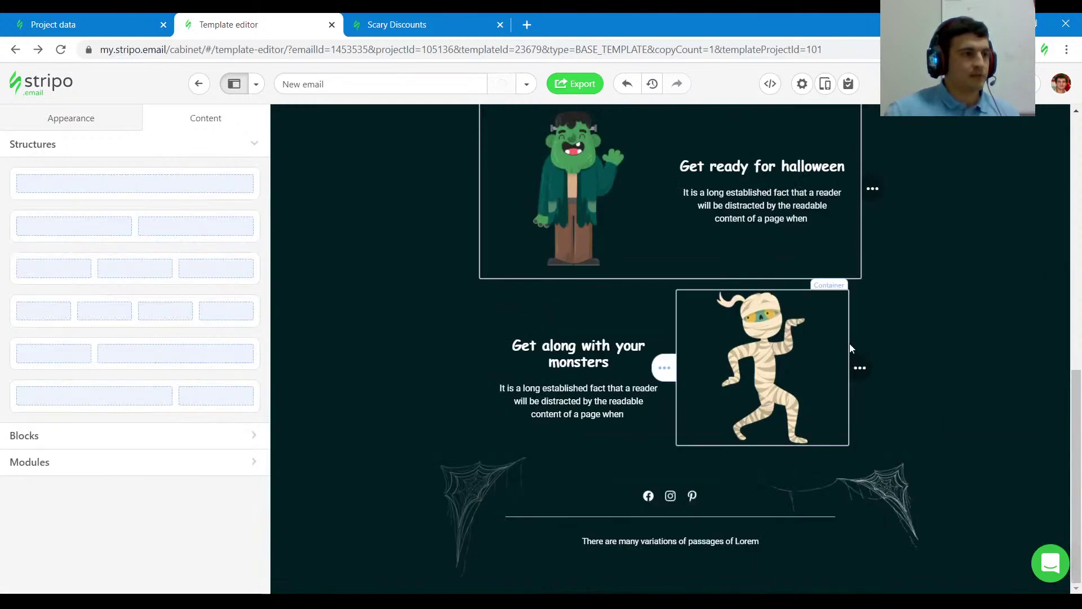
Step: Review the whole email from header to footer, including the general background image settings and the background settings of the footer and monsters stripes
scroll(892, 408, "up", 10)
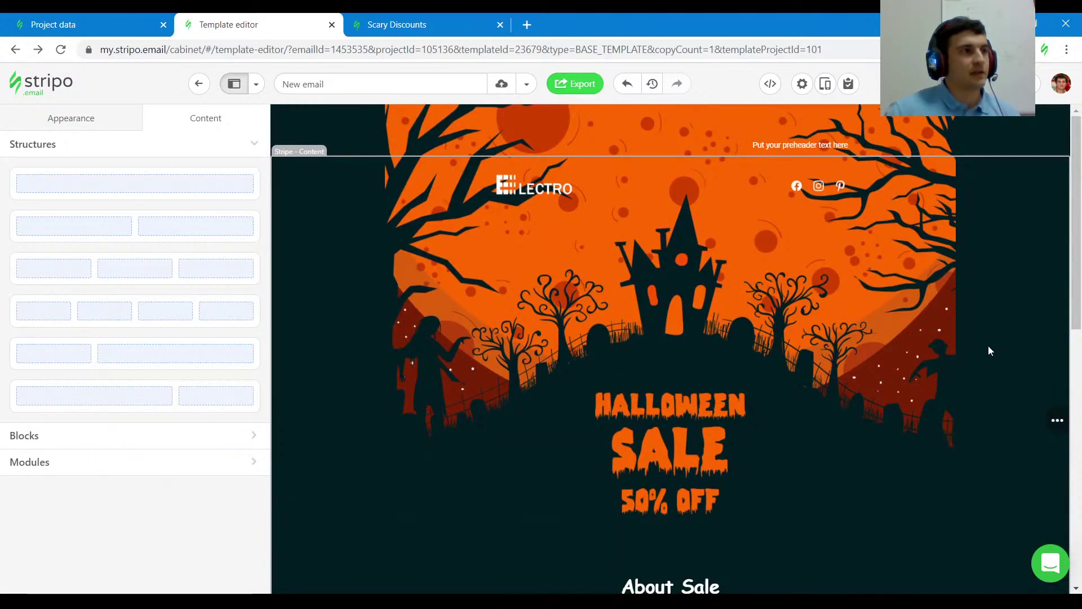
scroll(980, 353, "down", 10)
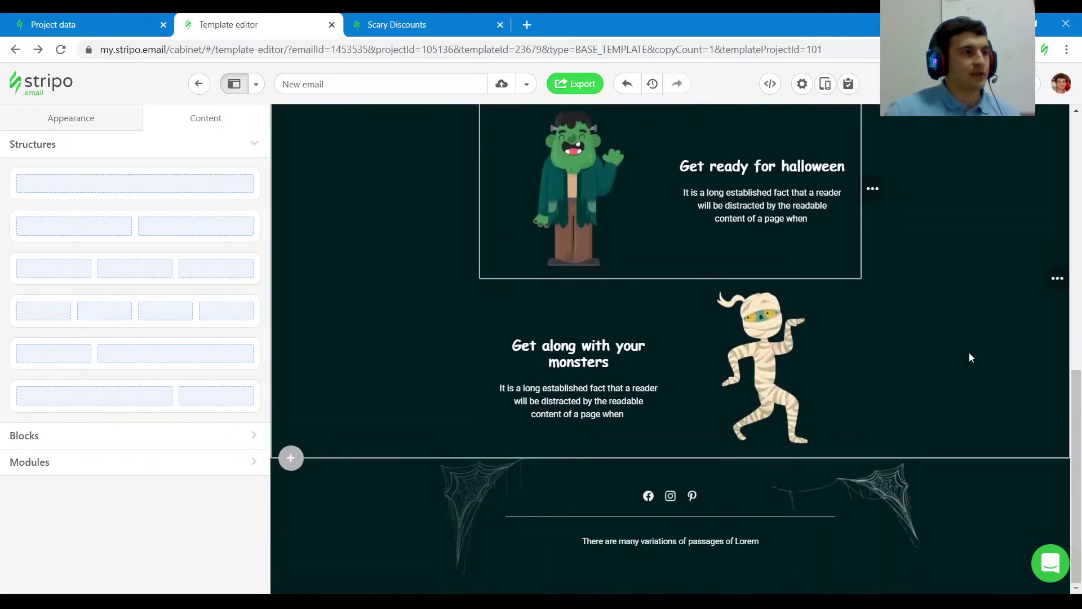
scroll(949, 367, "up", 10)
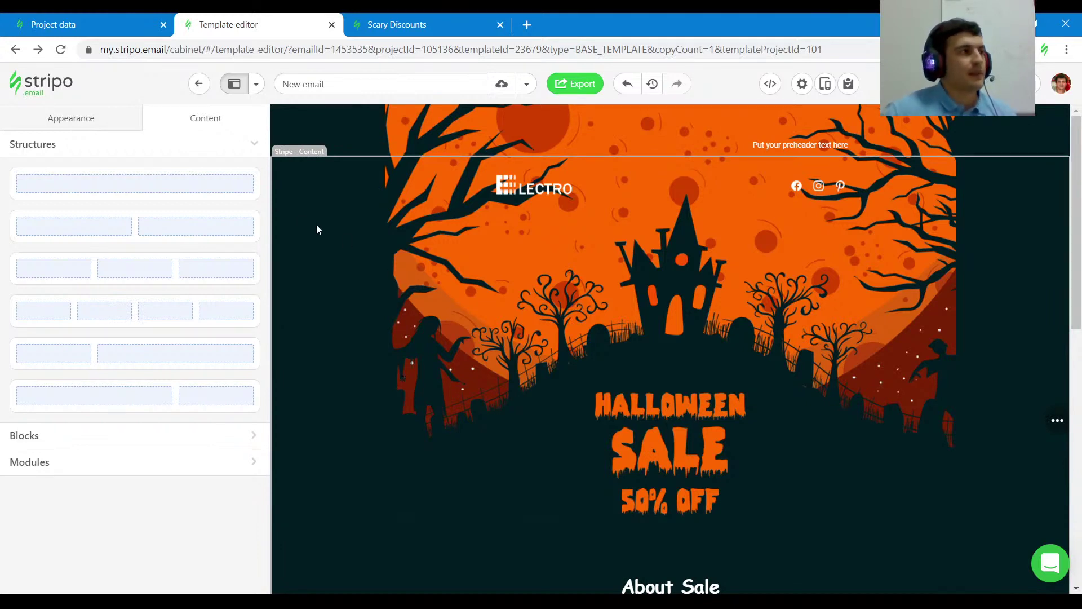
left_click(92, 119)
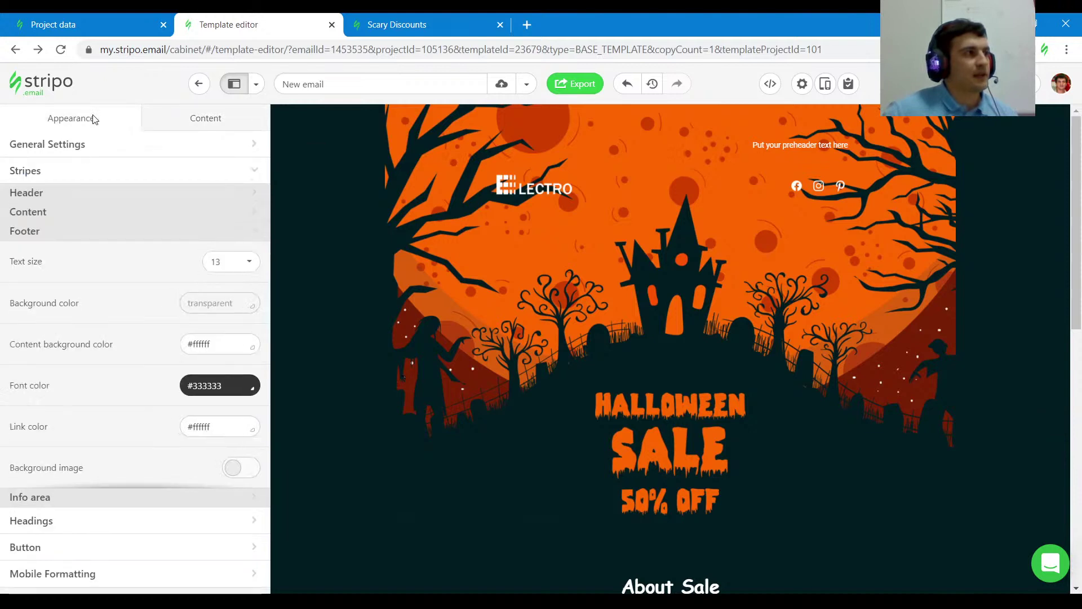
left_click(78, 146)
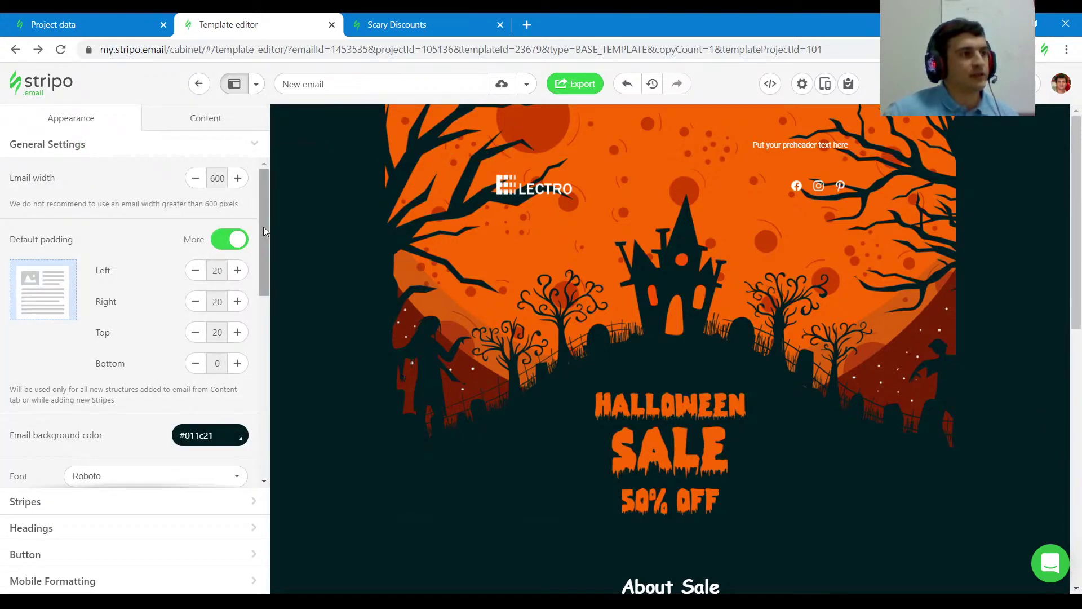
scroll(220, 250, "down", 4)
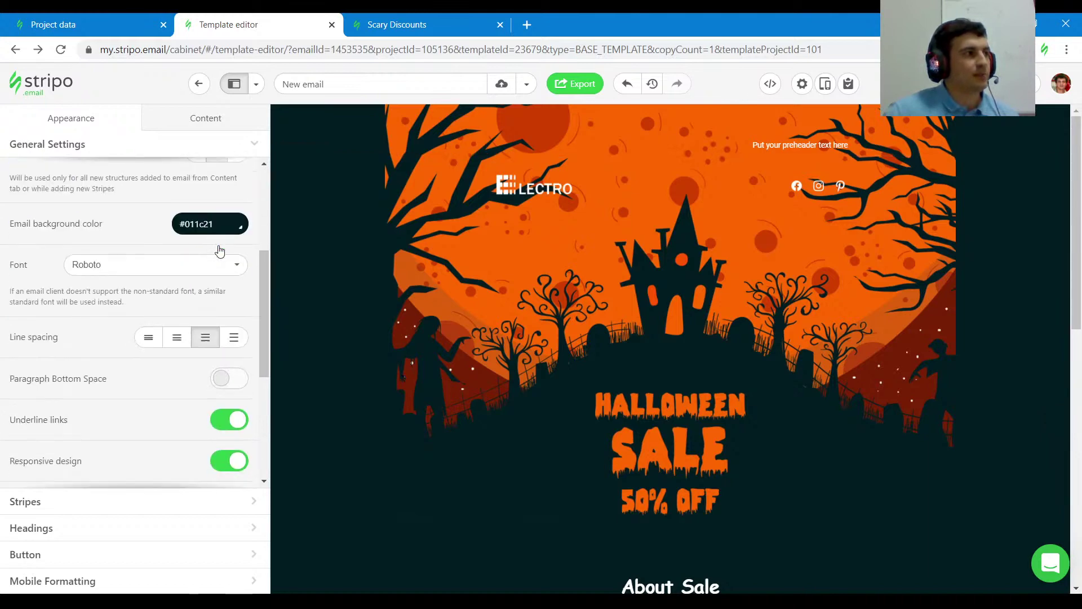
scroll(219, 251, "down", 4)
scroll(178, 288, "down", 1)
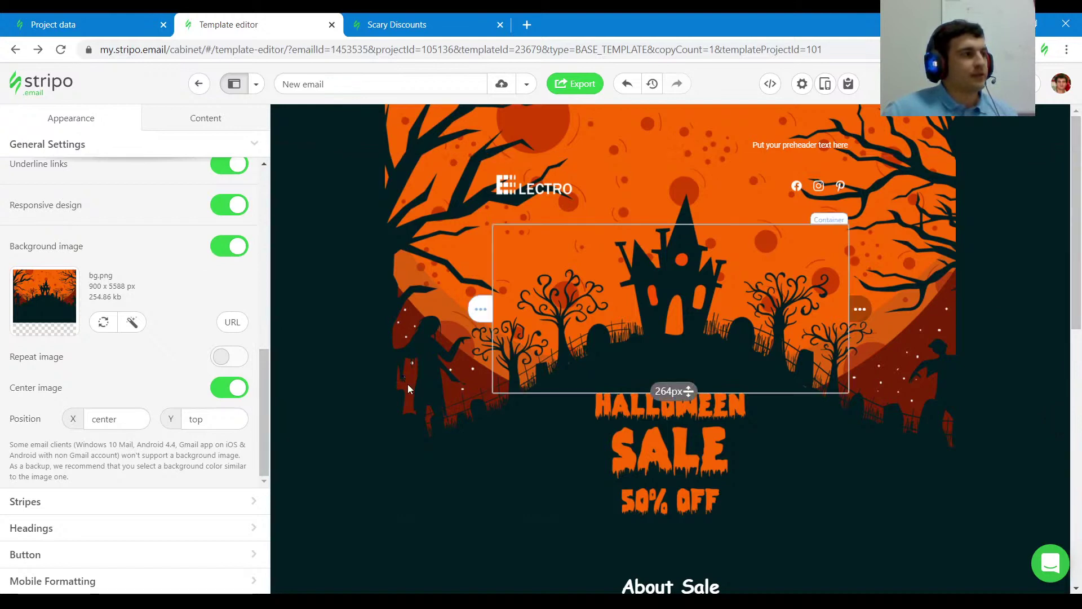
left_click_drag(1076, 225, 914, 502)
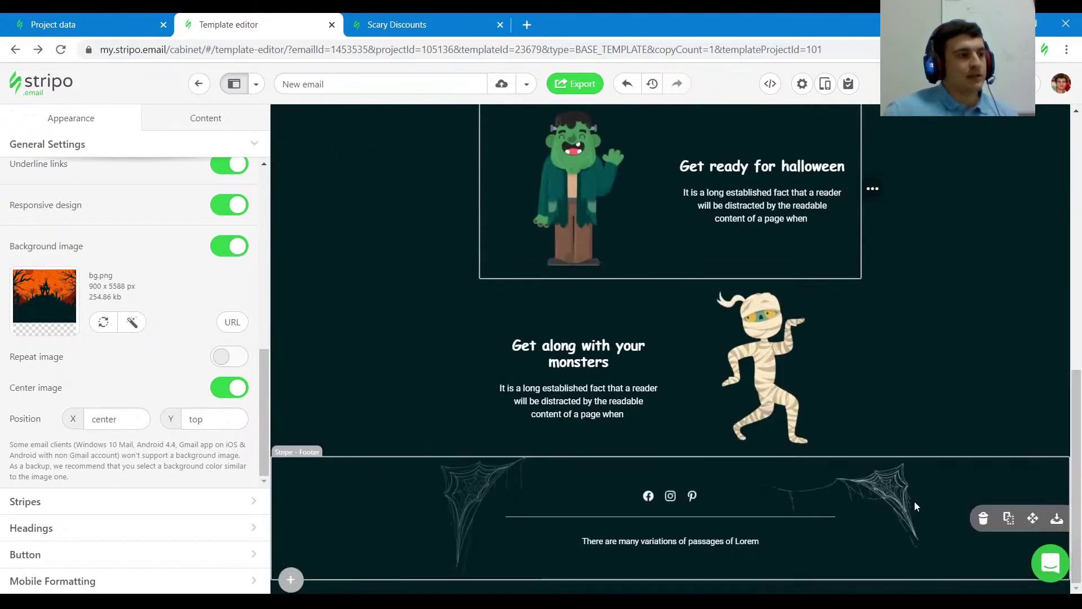
left_click(374, 496)
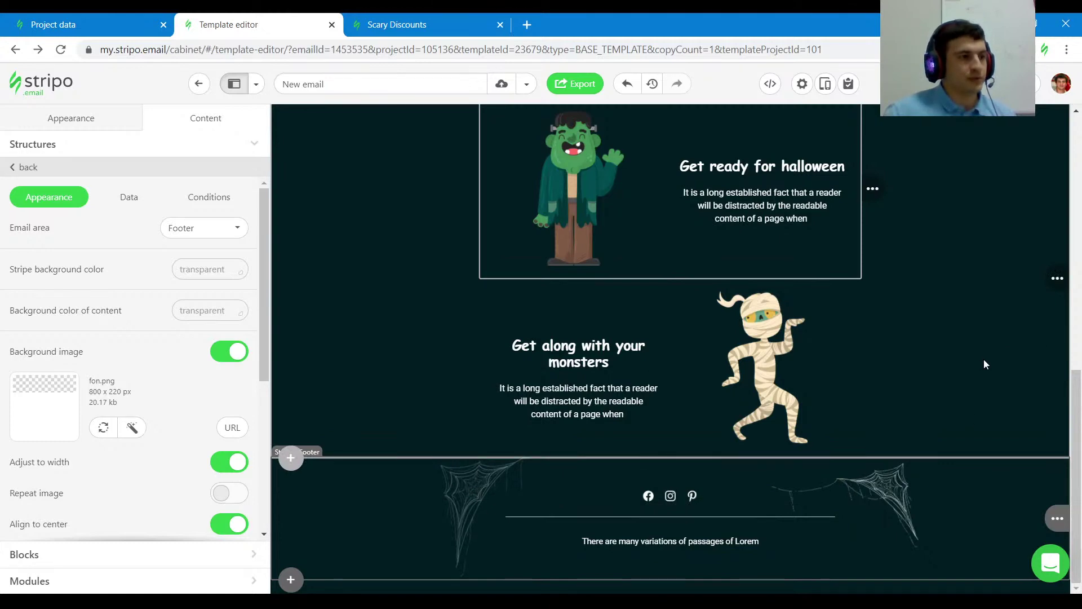
left_click(945, 352)
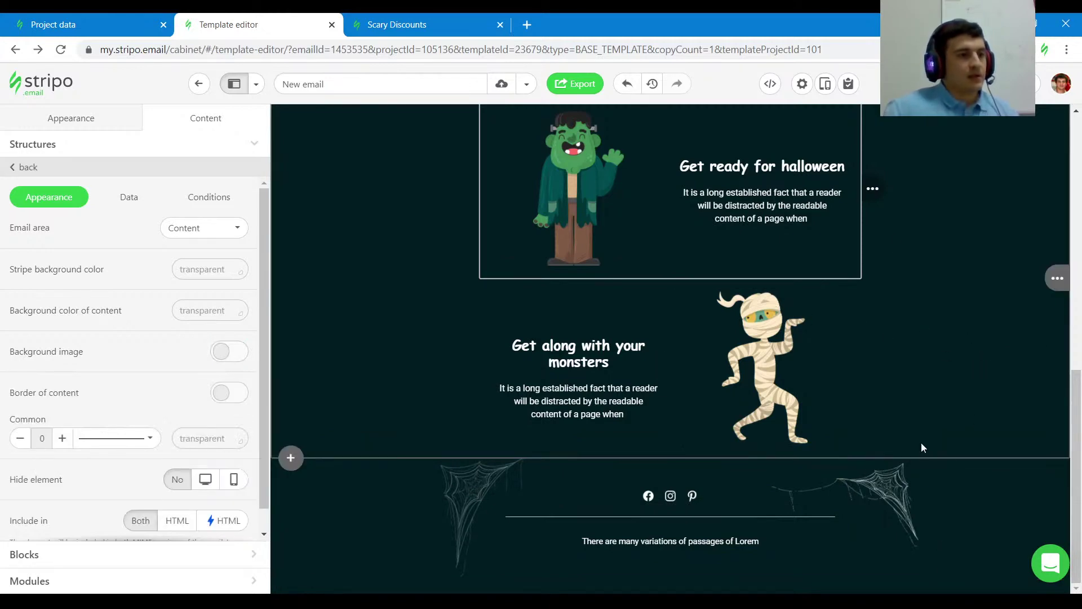
Step: Preview the email and compare its header with the Scary Discounts reference page, closing the developer tools there
scroll(917, 324, "up", 10)
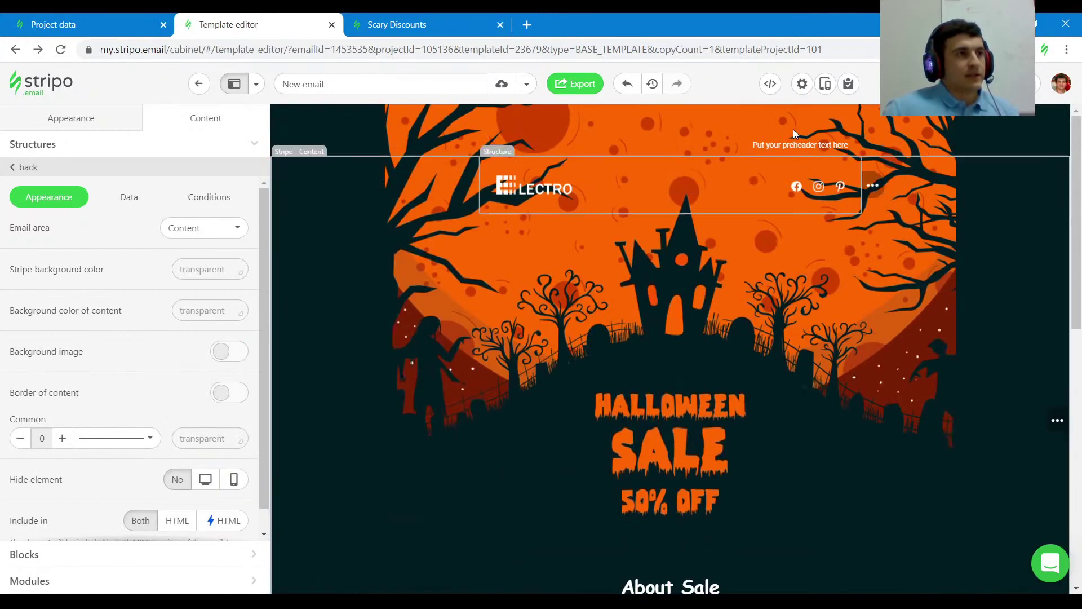
left_click(827, 83)
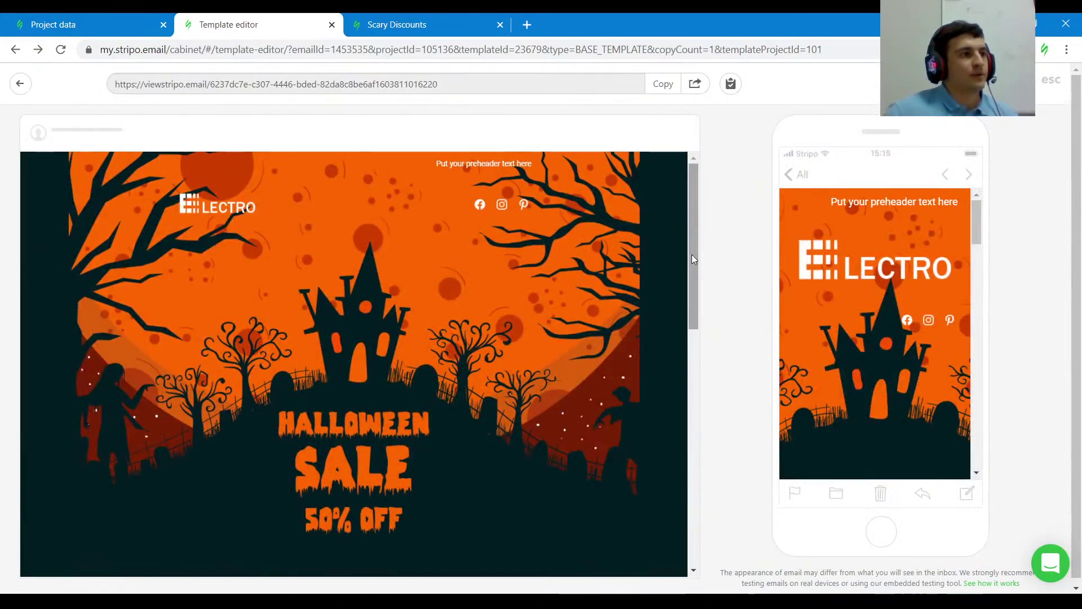
scroll(536, 307, "down", 5)
scroll(541, 302, "up", 3)
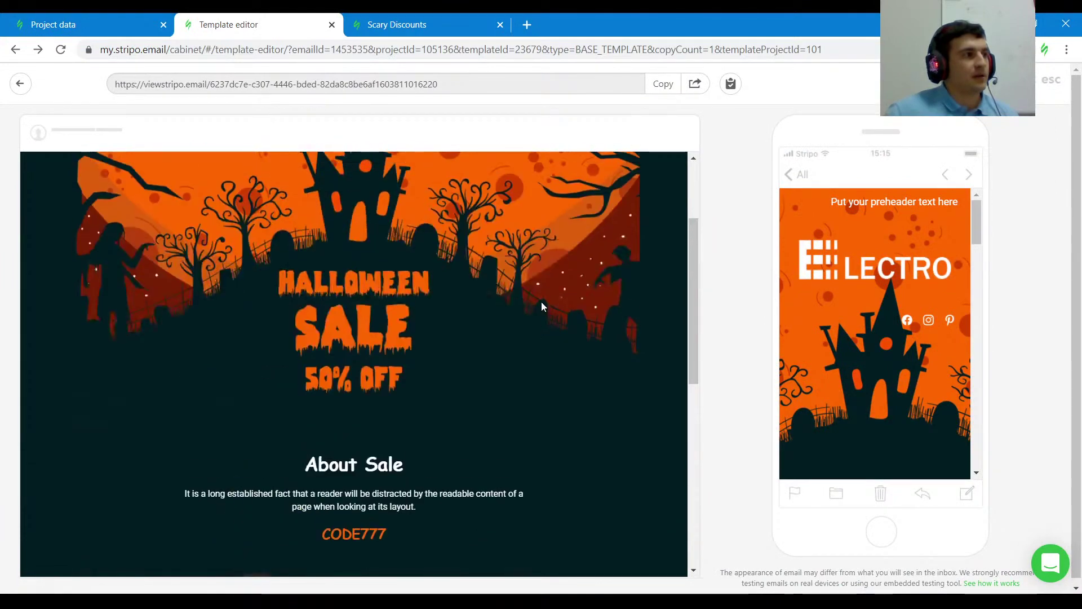
left_click(394, 25)
scroll(594, 267, "up", 15)
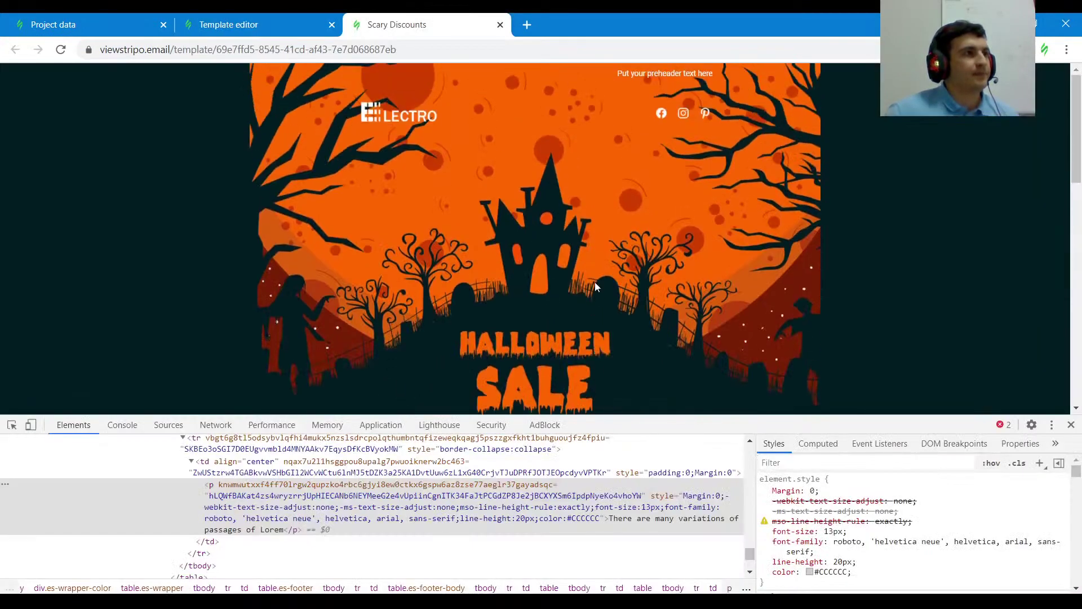
left_click(1070, 425)
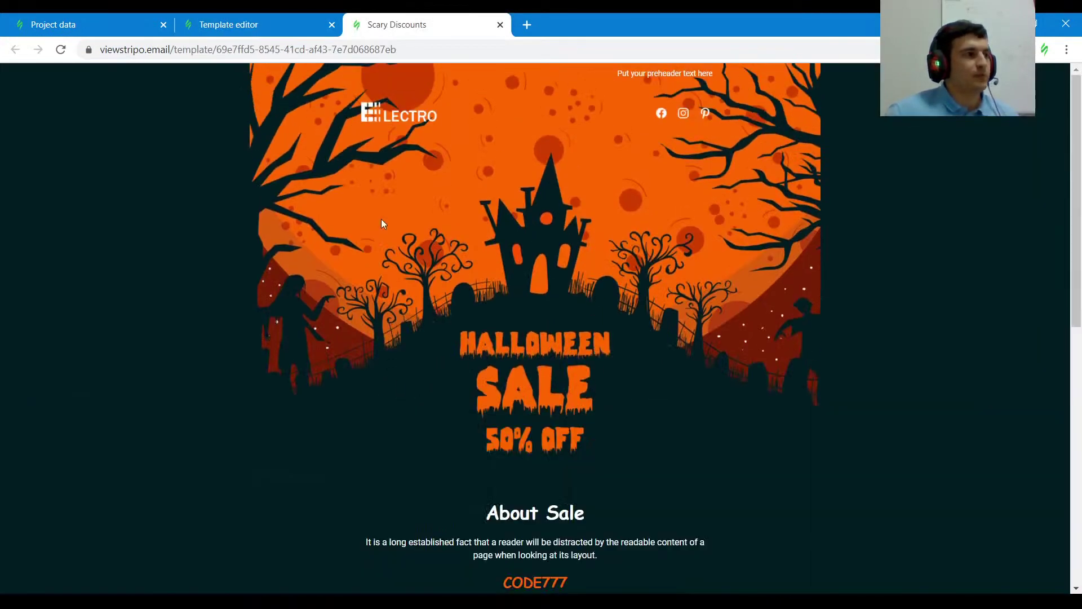
left_click(270, 25)
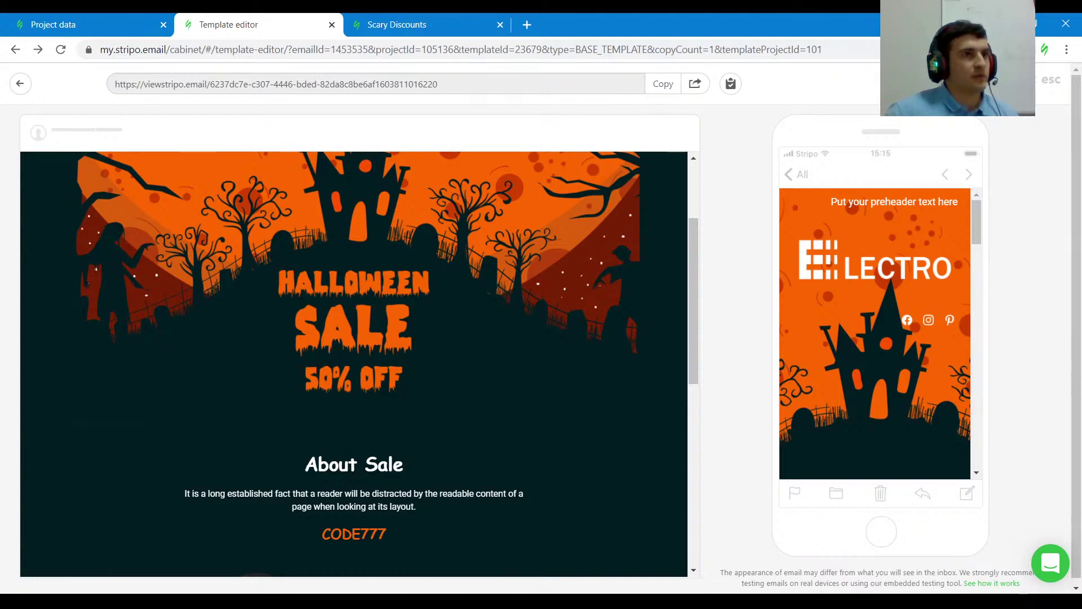
Step: Set the height of the spacer above the Halloween Sale heading to 270 px and check the preview against the reference page
key("Escape")
left_click_drag(671, 396, 670, 399)
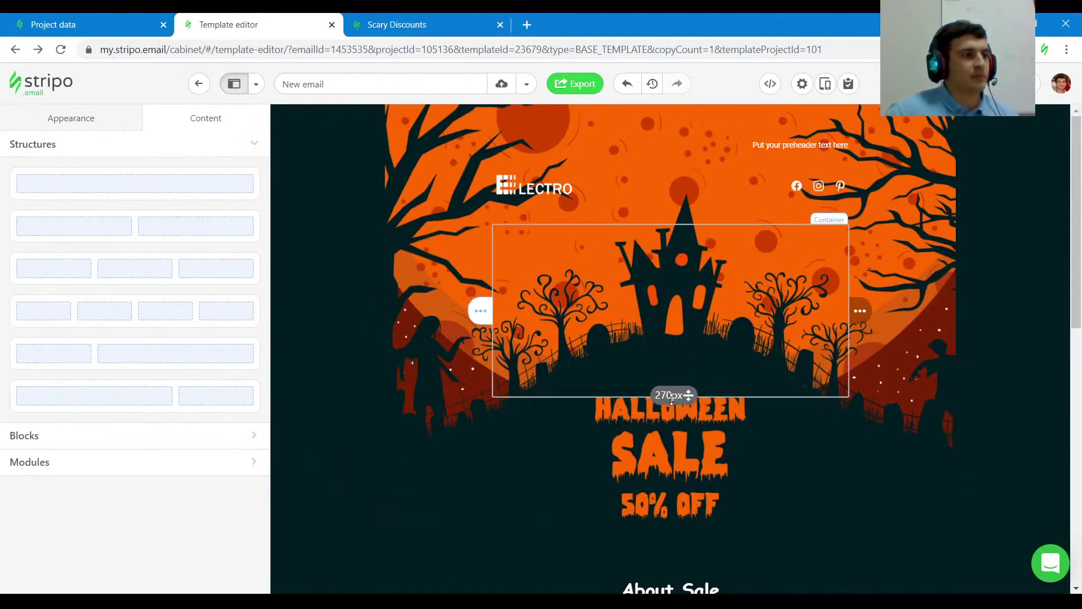
left_click(824, 85)
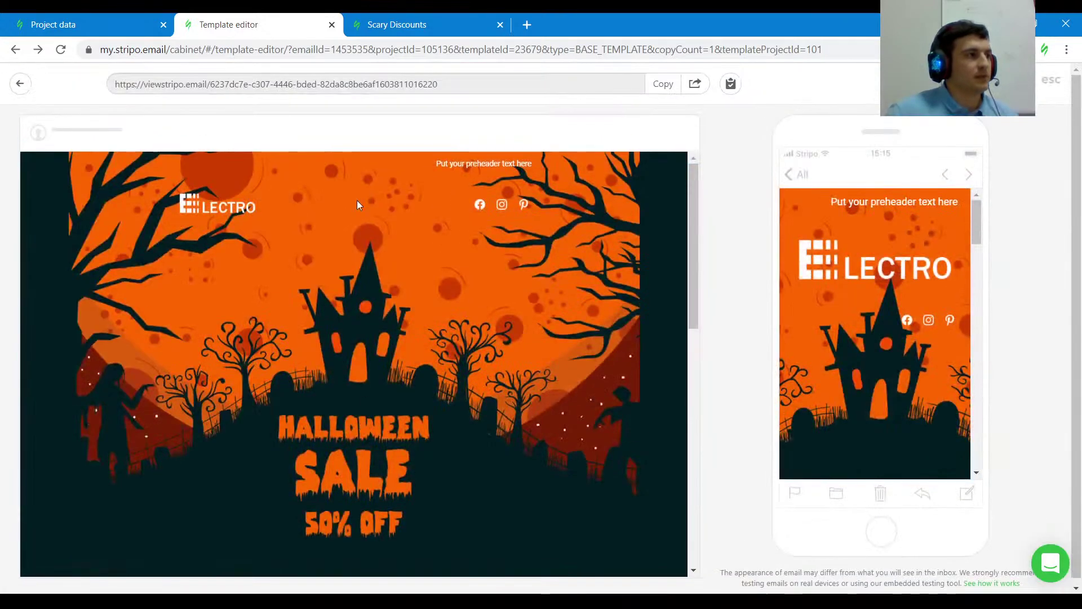
left_click(403, 18)
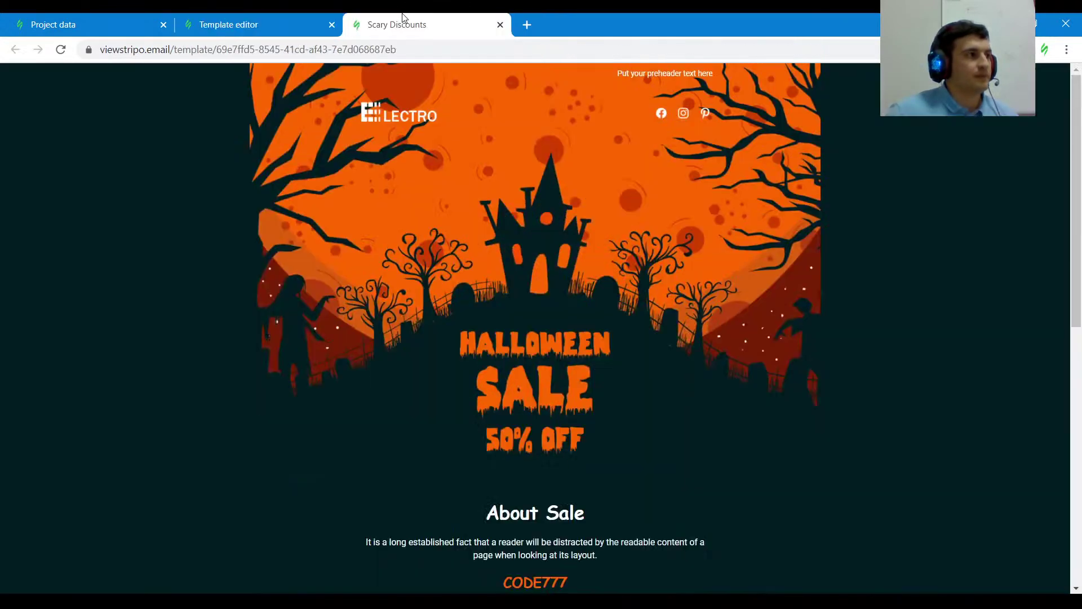
left_click(284, 17)
mouse_move(975, 226)
left_mouse_down()
mouse_move(979, 414)
mouse_move(969, 453)
mouse_move(970, 225)
left_mouse_up()
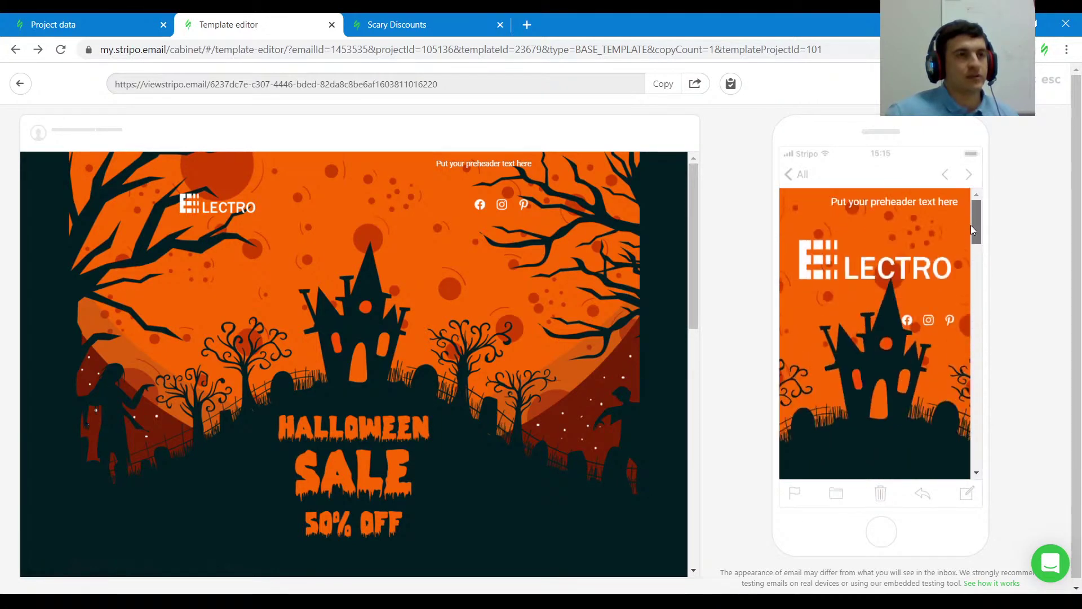
left_click(1040, 80)
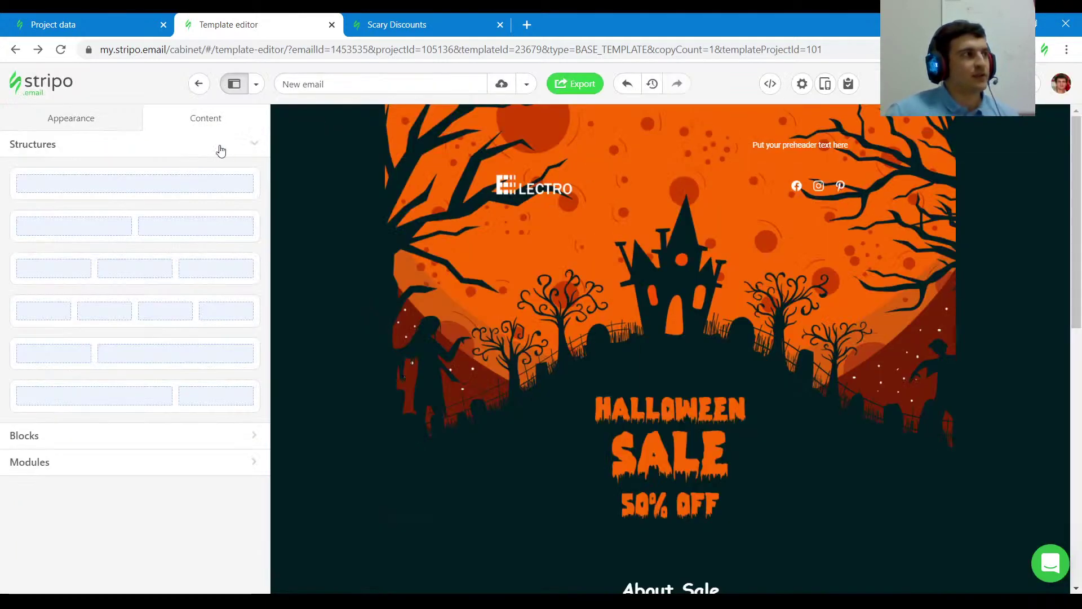
Step: Set the mobile text size of both the header and the footer to 12 and check the mobile preview
left_click(62, 119)
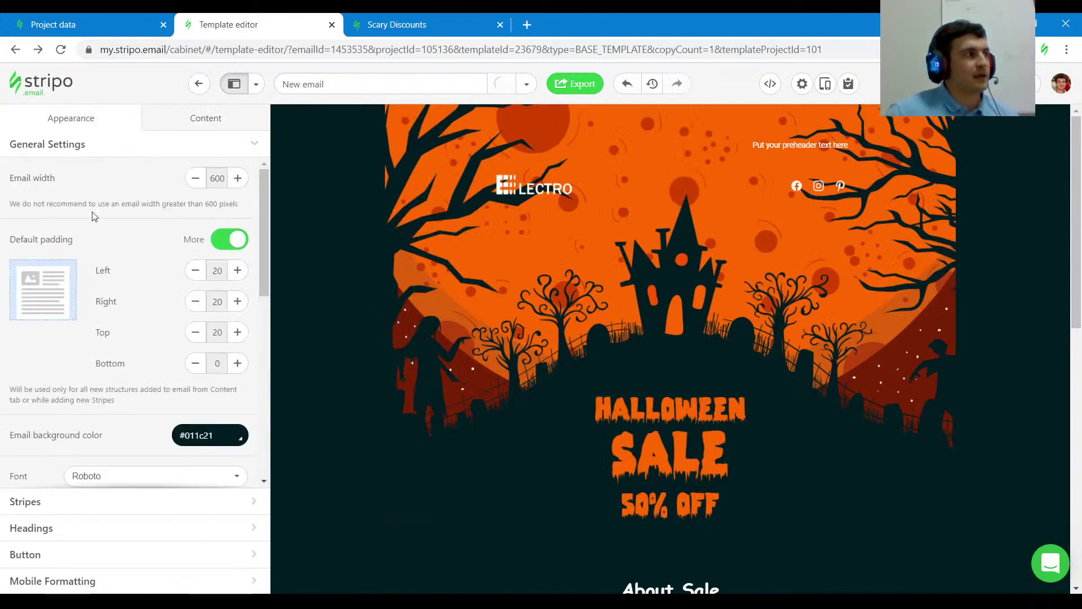
left_click(84, 579)
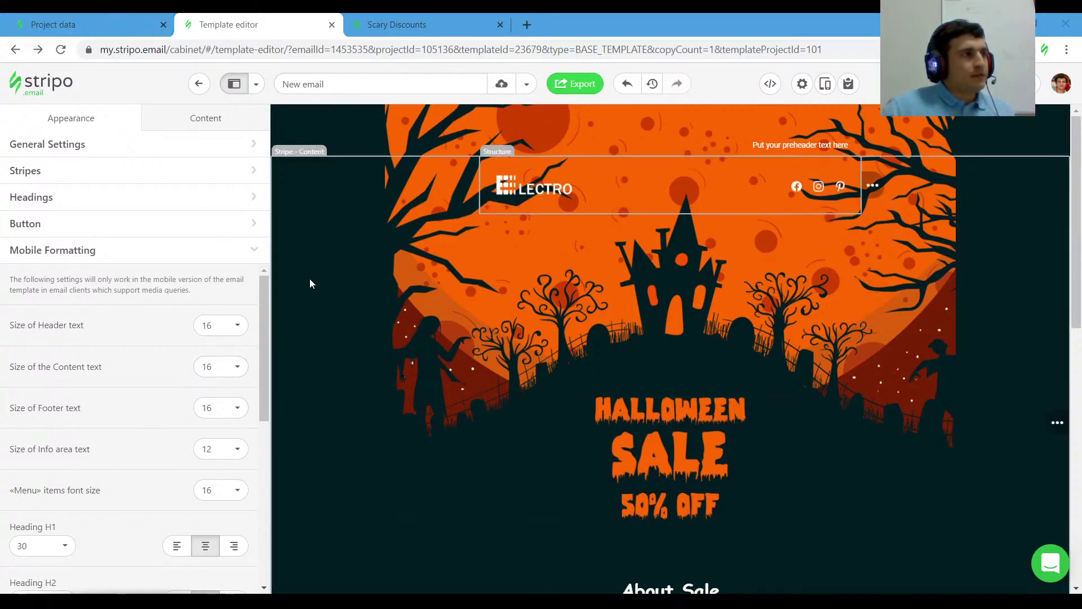
left_click(221, 332)
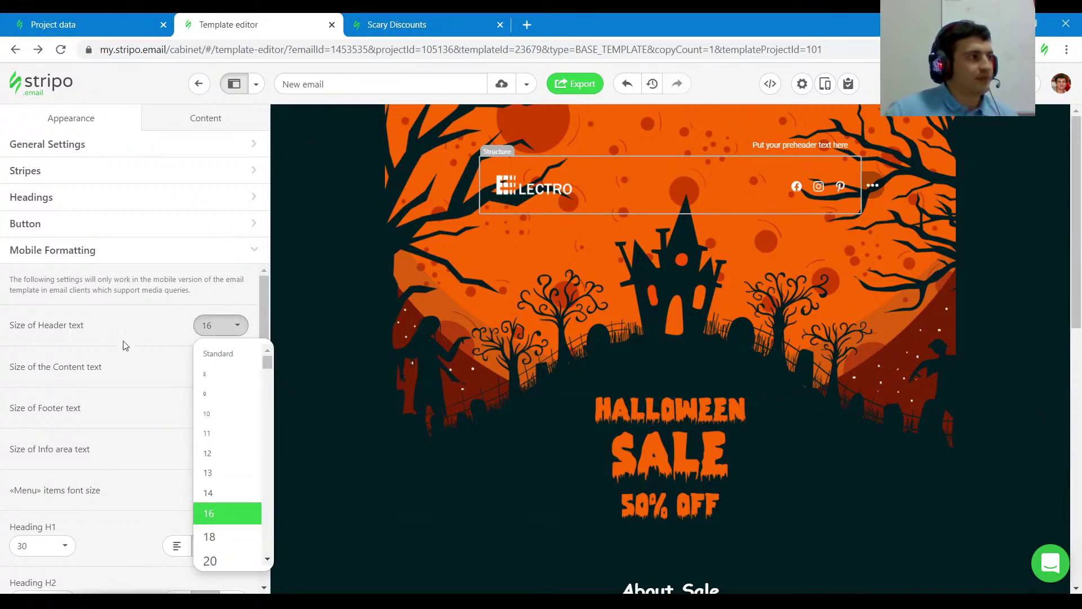
left_click(224, 455)
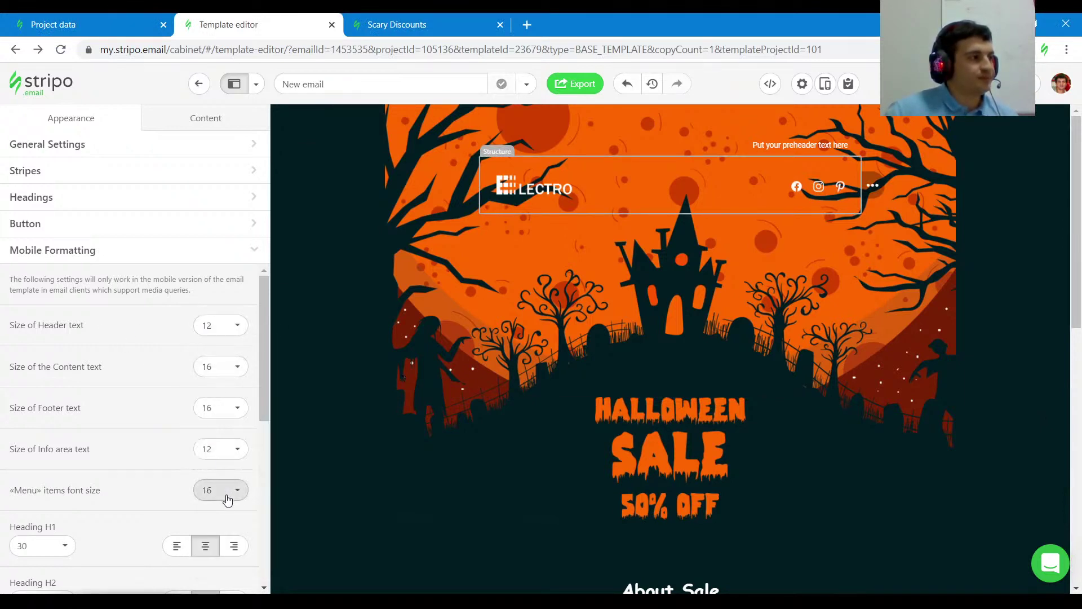
left_click(227, 498)
left_click(228, 417)
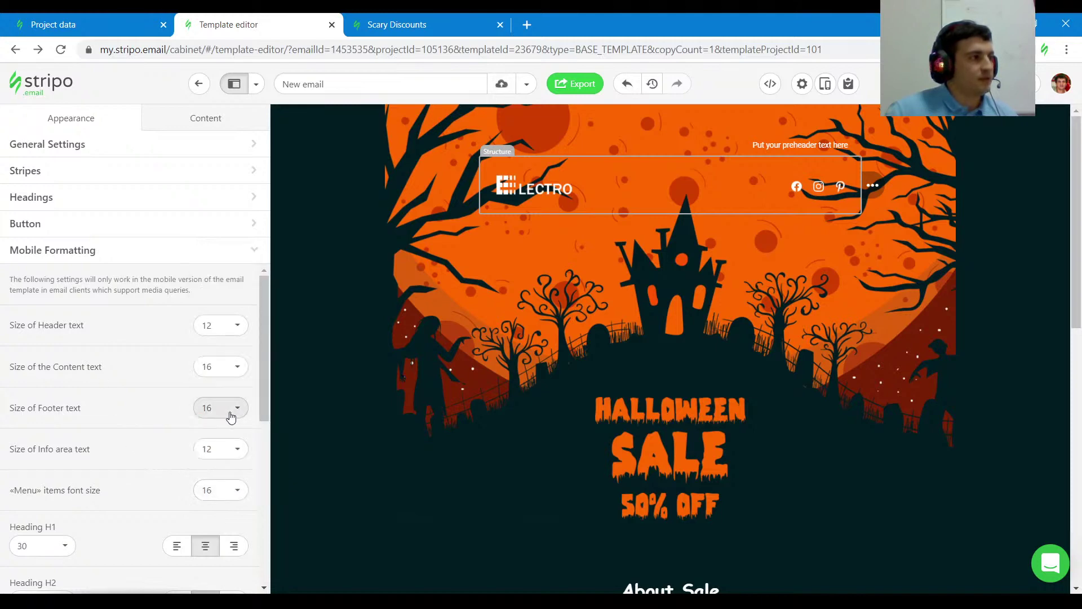
left_click(228, 411)
left_click(222, 278)
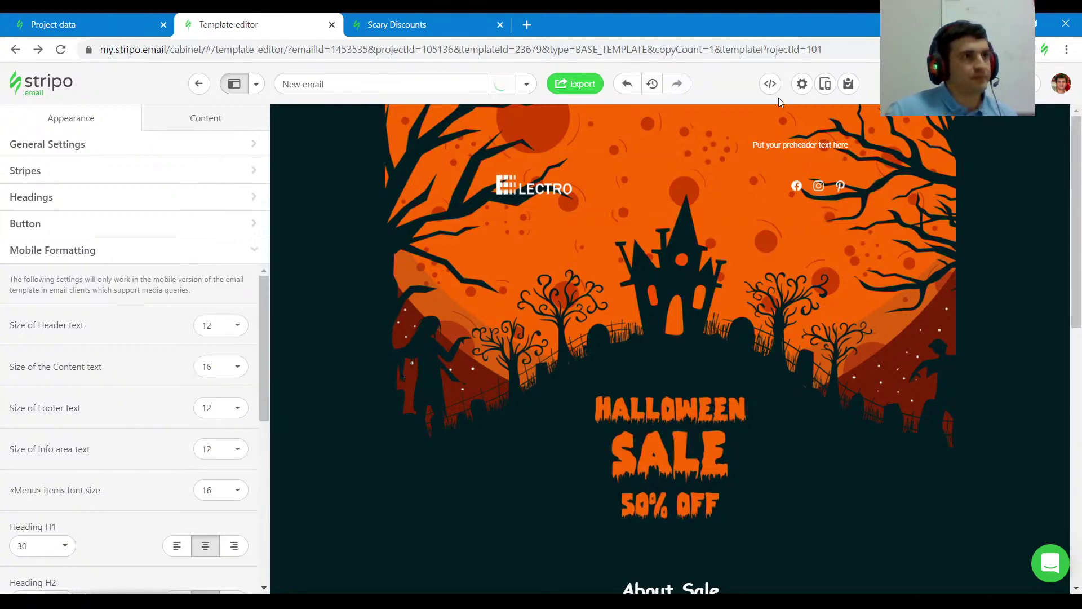
left_click(824, 84)
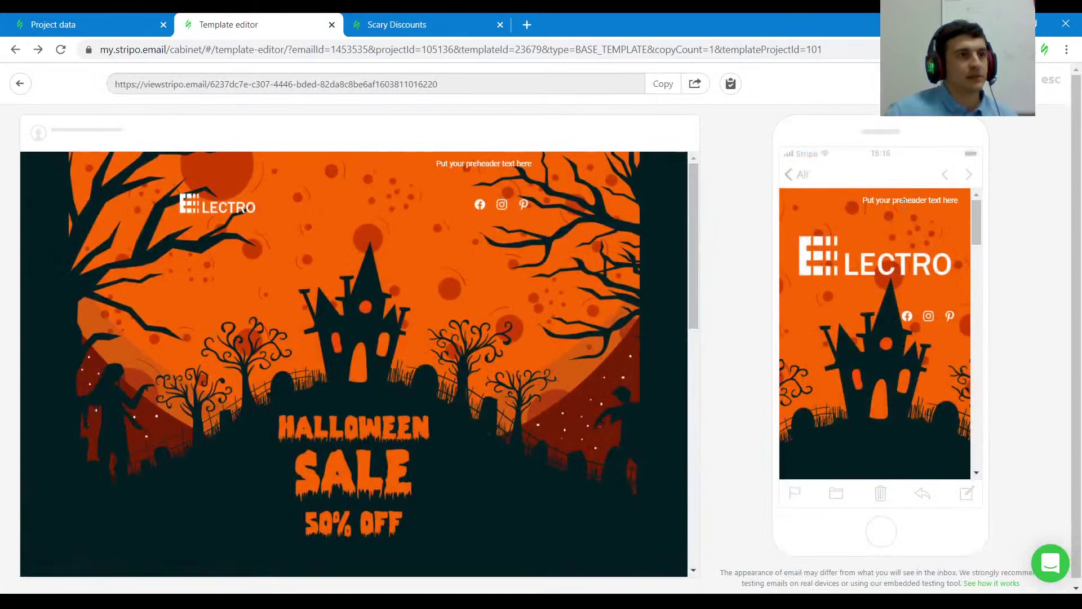
mouse_move(975, 224)
left_mouse_down()
mouse_move(976, 404)
mouse_move(988, 468)
mouse_move(975, 209)
left_mouse_up()
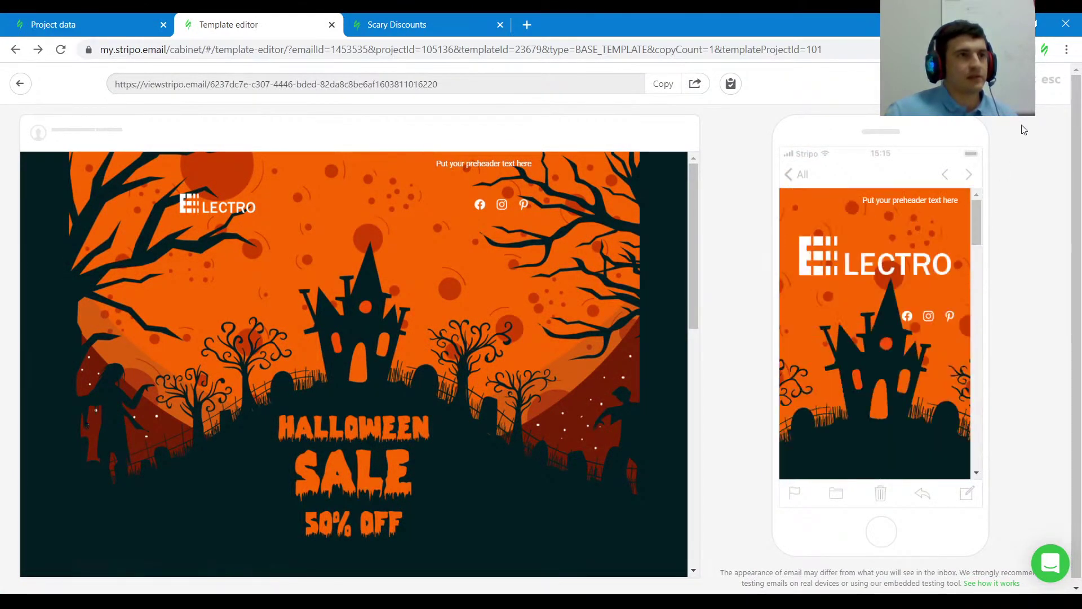
left_click(1051, 80)
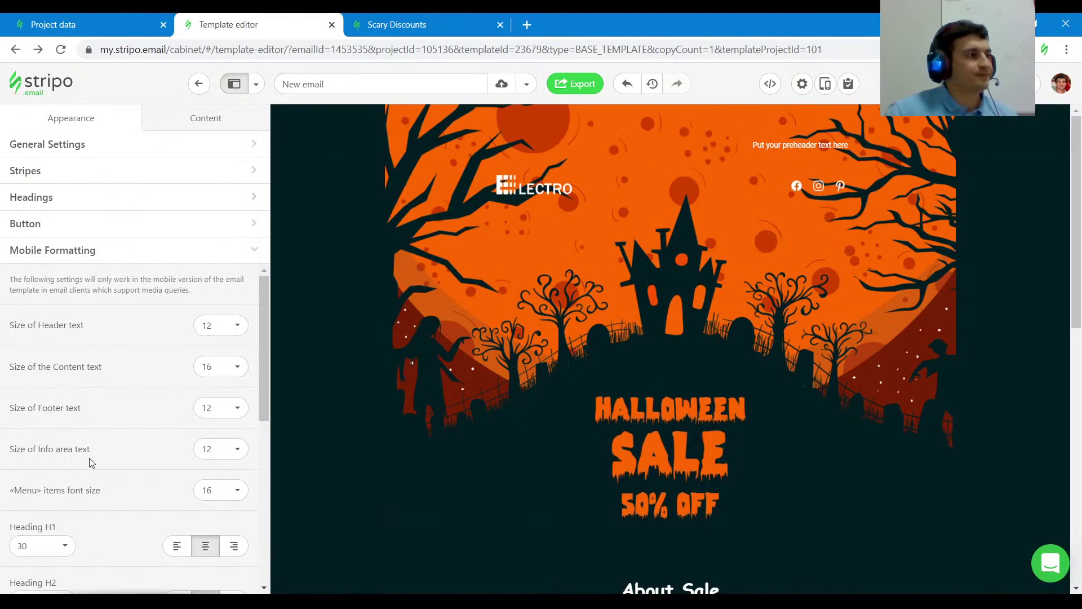
Step: Center the preheader text in the mobile layout only and check the mobile preview
left_click(760, 145)
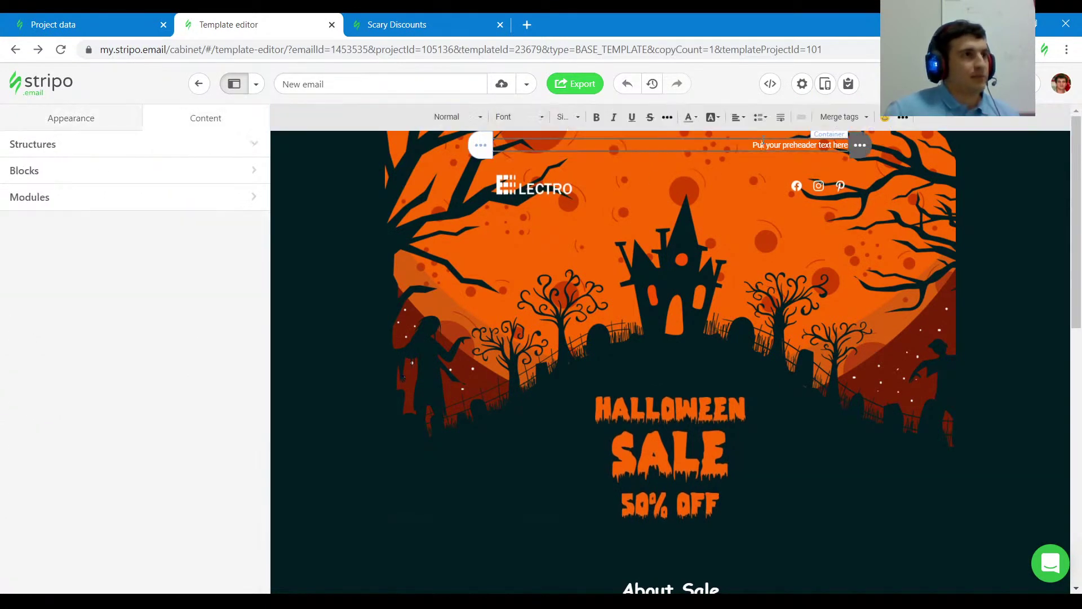
left_click(740, 117)
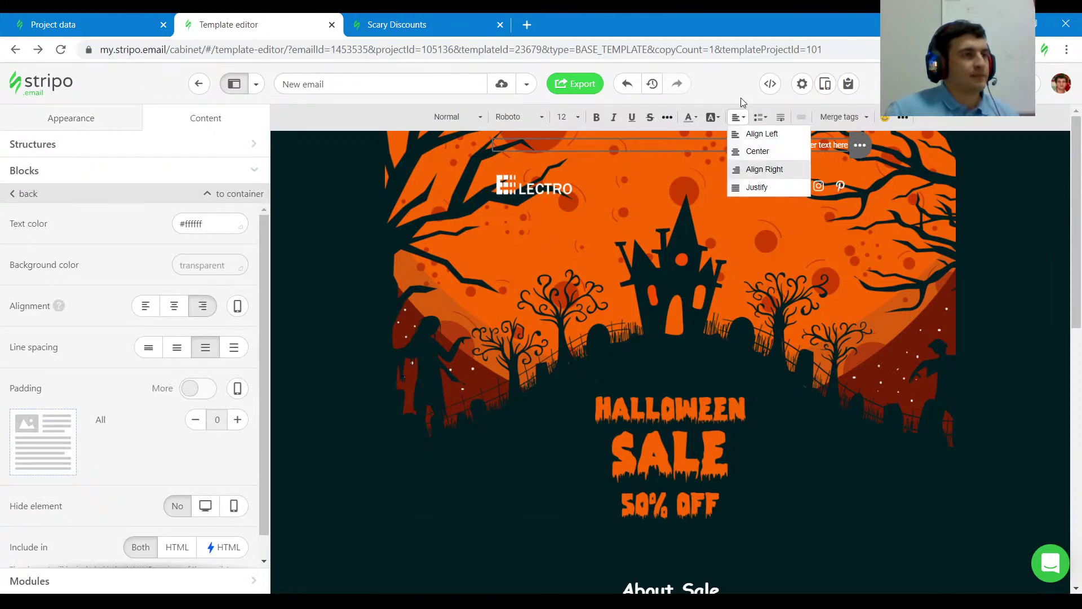
left_click(363, 225)
left_click(816, 145)
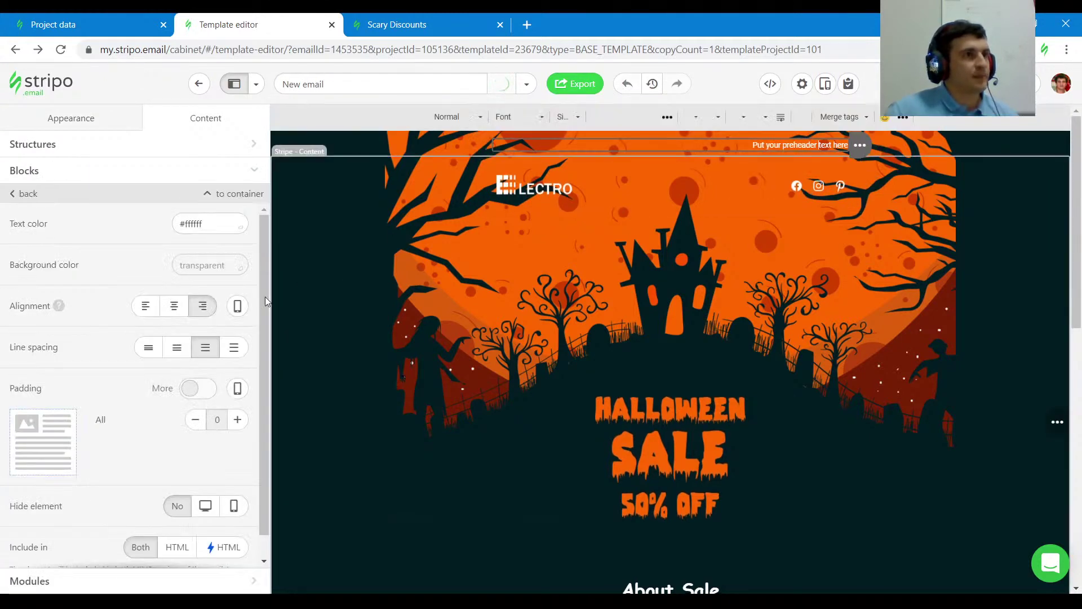
left_click(237, 307)
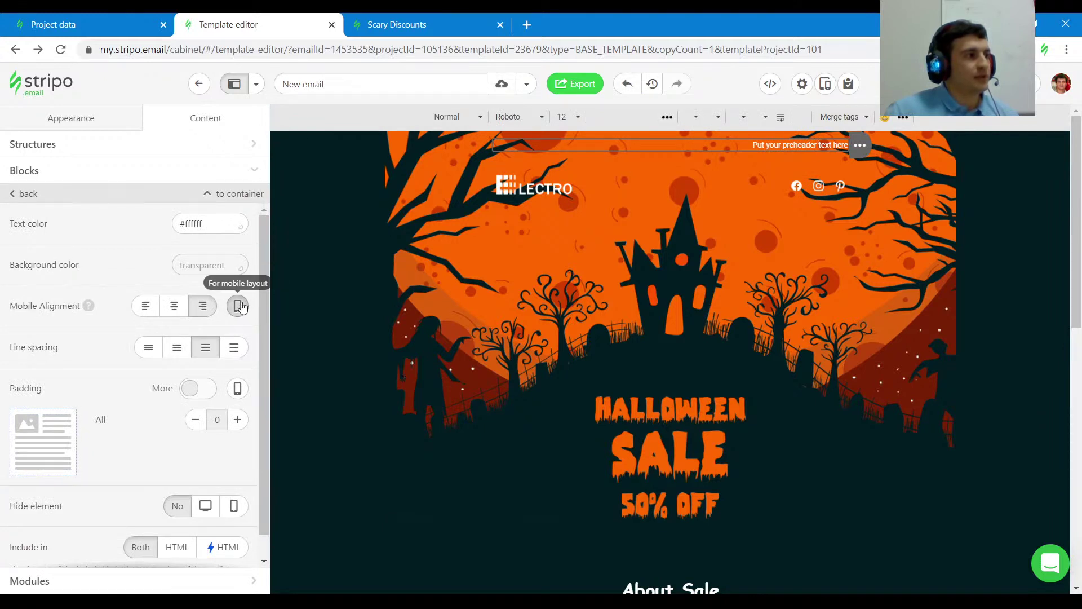
left_click(175, 313)
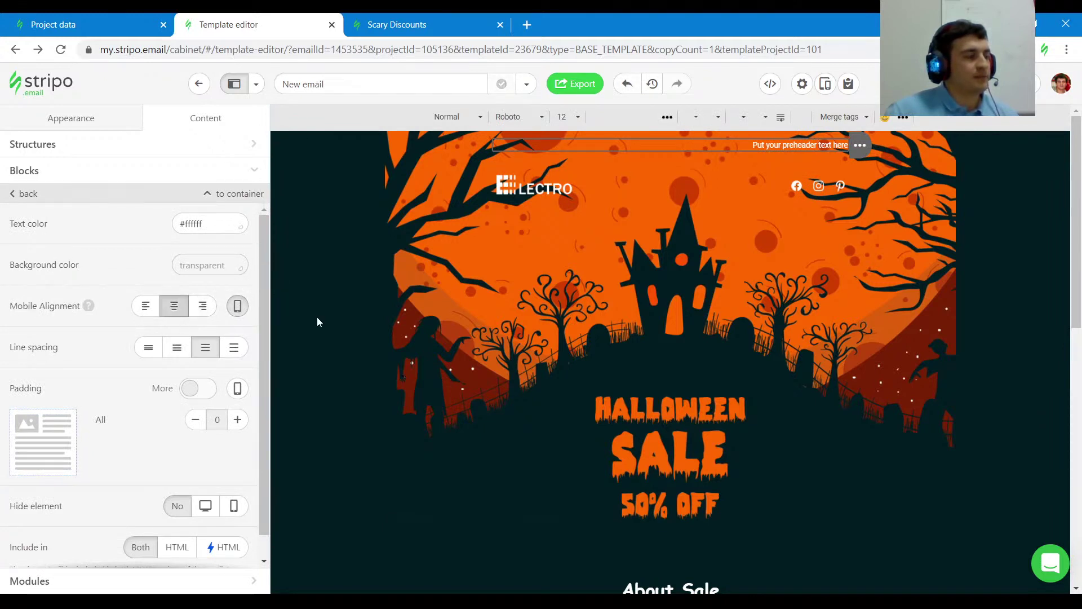
left_click(825, 83)
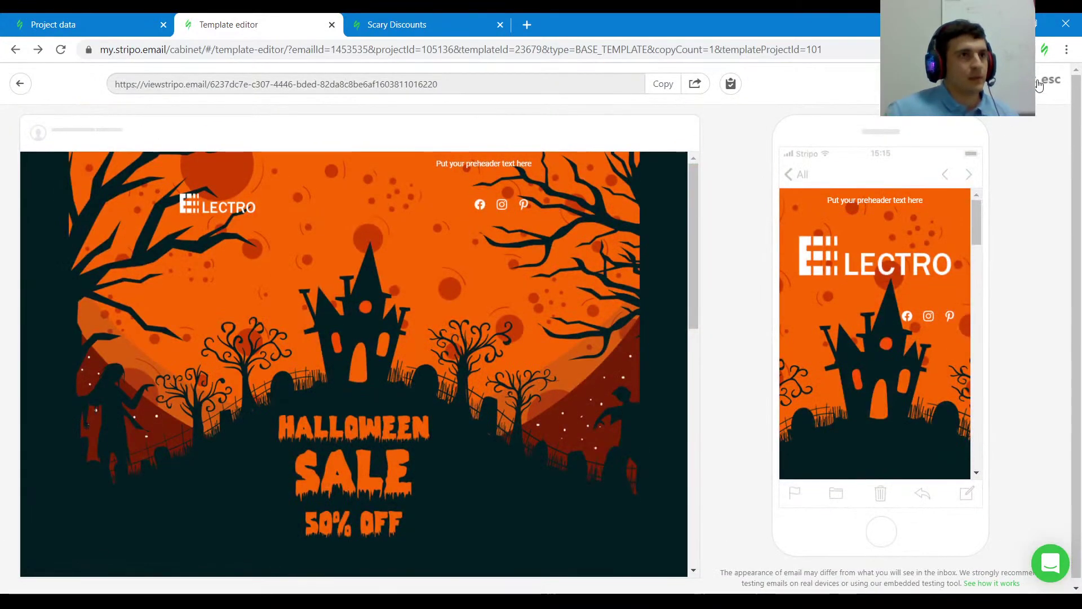
left_click(1046, 78)
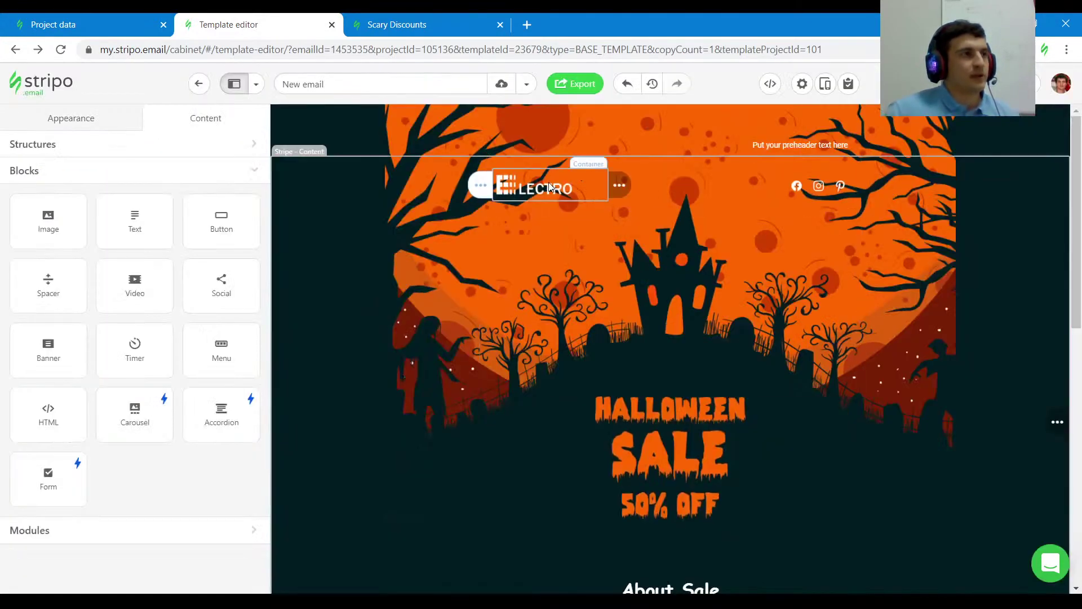
Step: Turn off the responsive structure option for the logo and social icons row and check the mobile preview
left_click(748, 169)
scroll(93, 374, "down", 3)
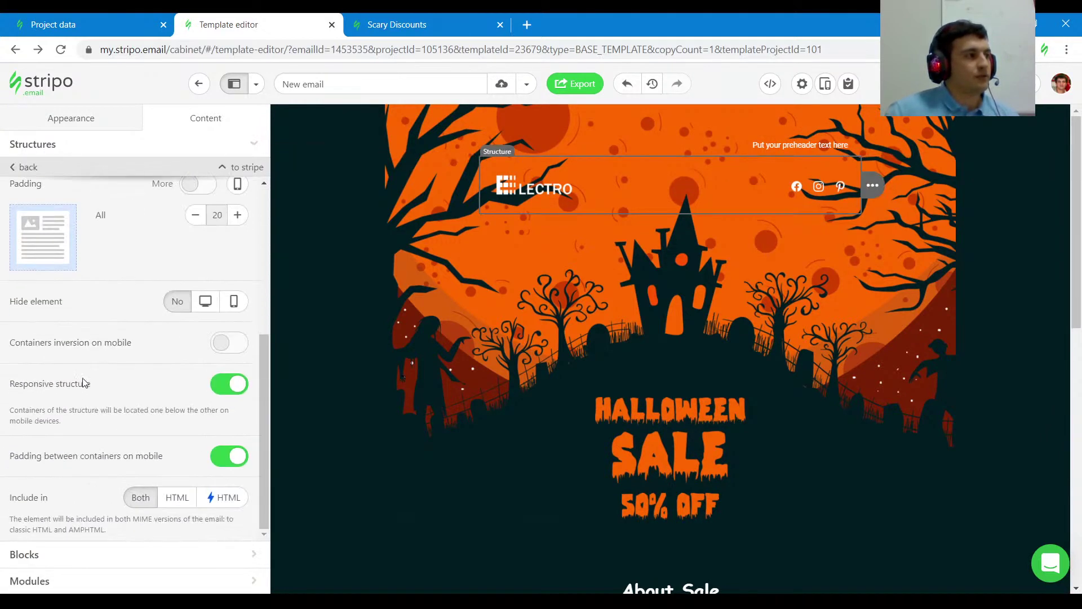
left_click(232, 393)
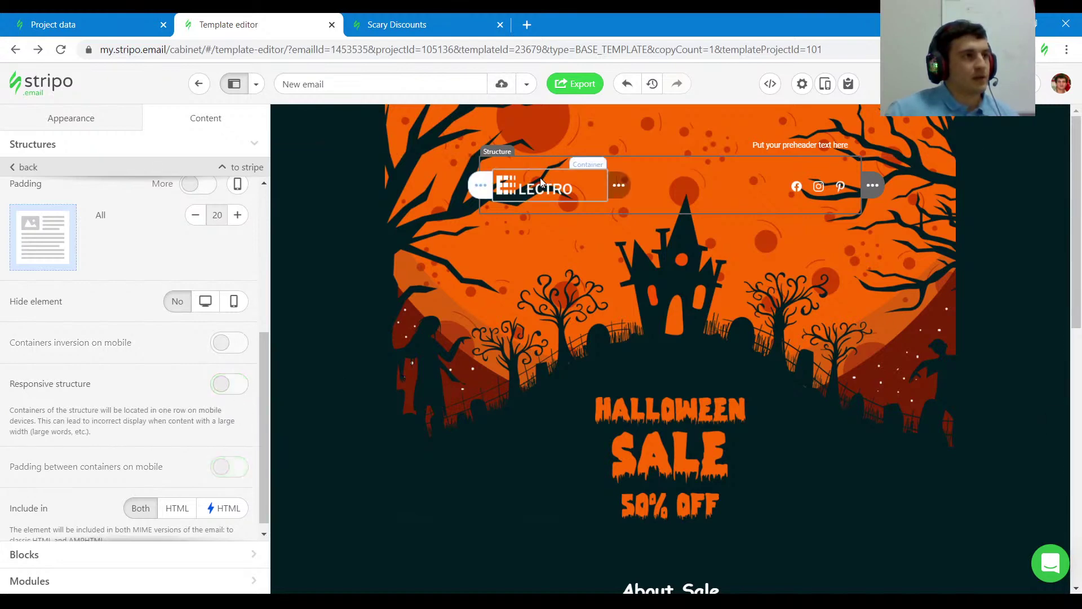
left_click(825, 85)
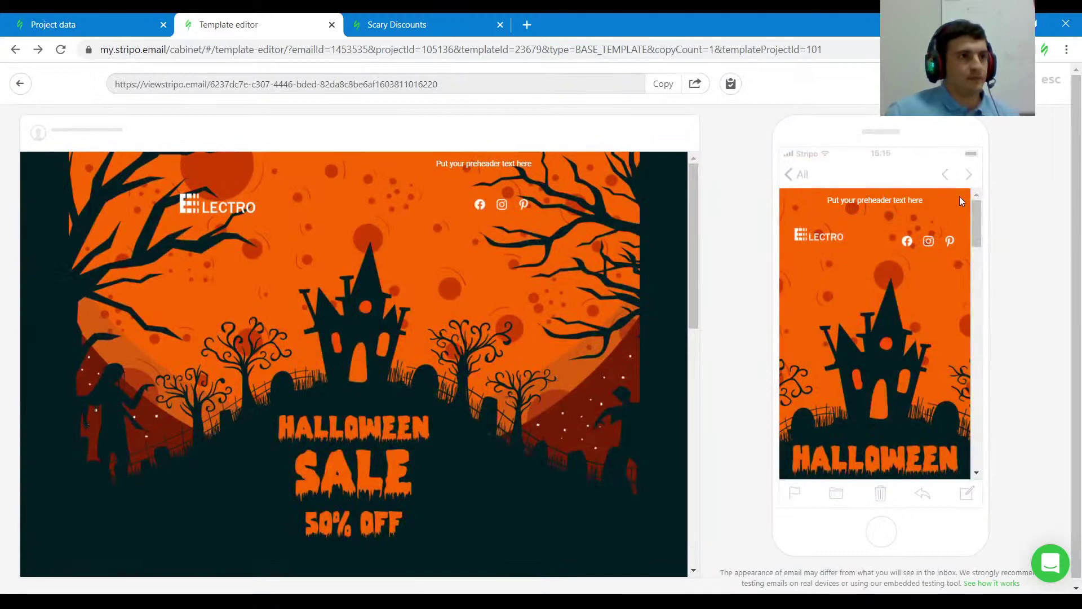
left_click(1044, 83)
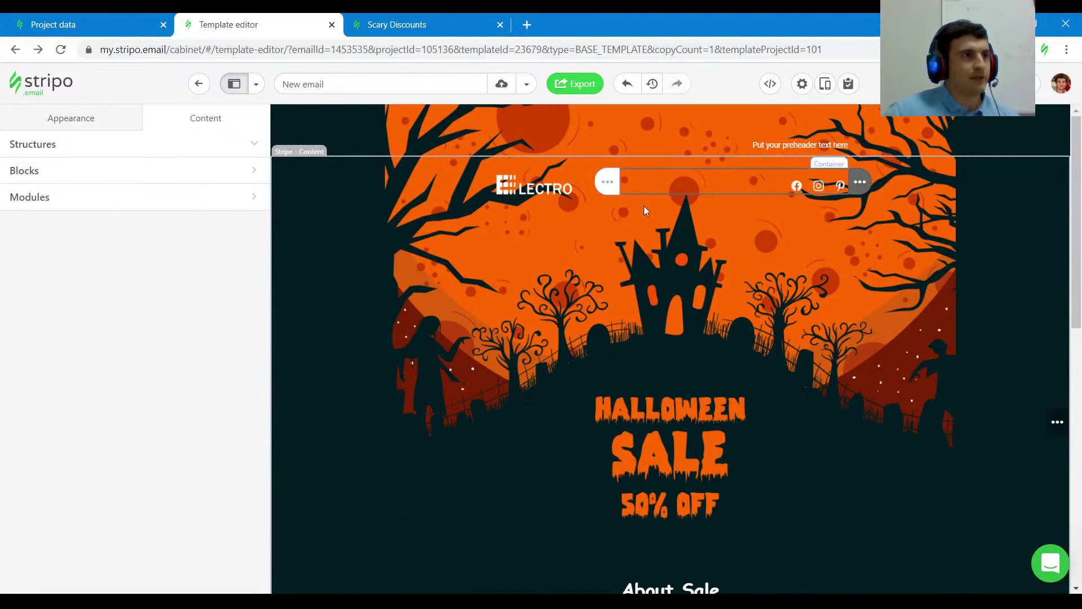
Step: Set the mobile top padding of the header's social icons block to 5
left_click(645, 210)
scroll(195, 367, "down", 5)
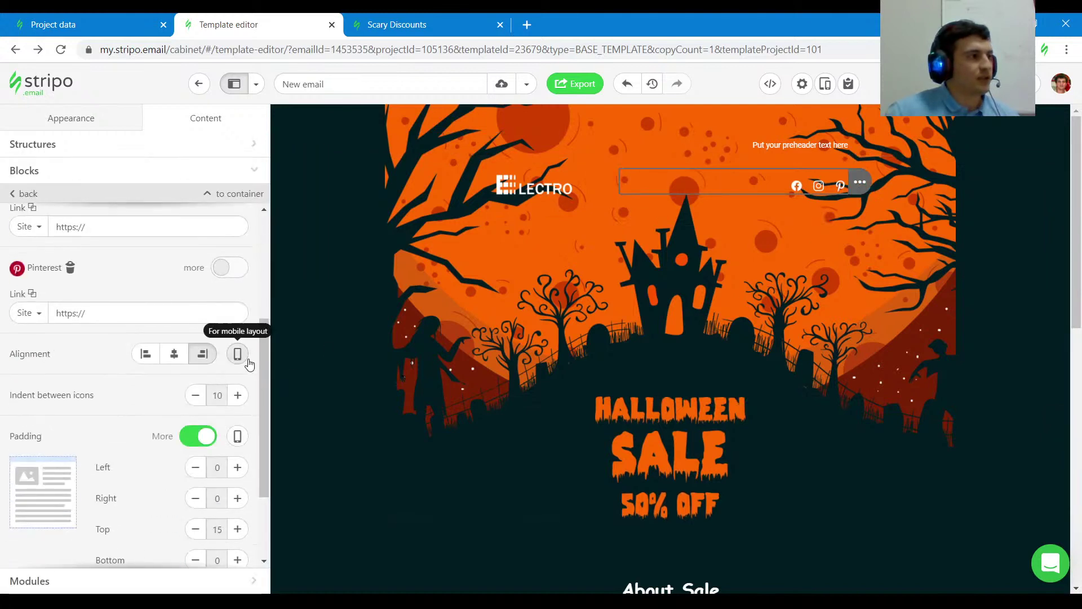
scroll(248, 360, "down", 2)
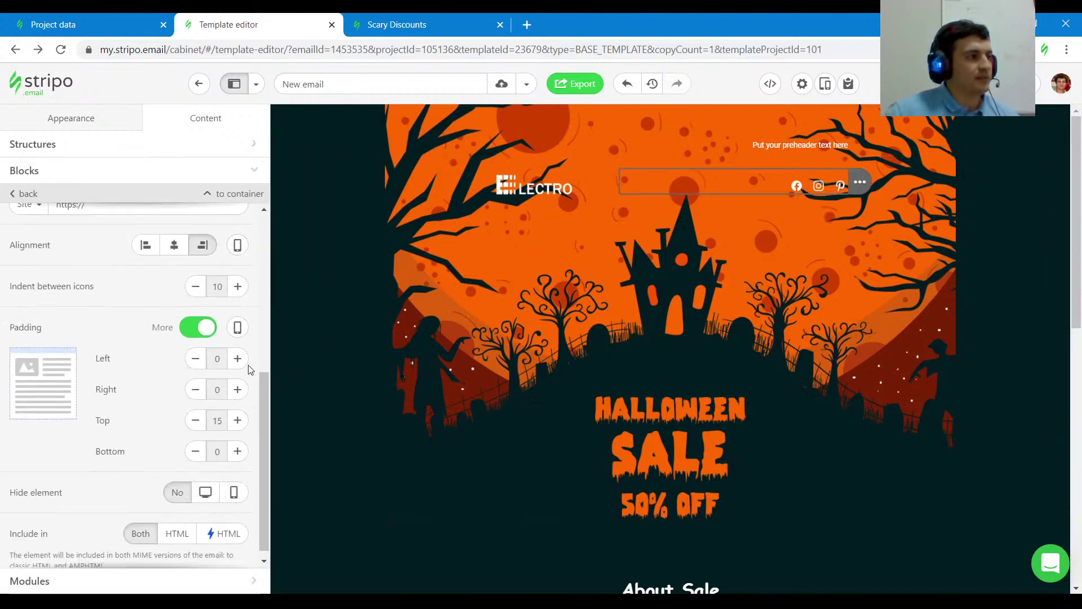
left_click(239, 319)
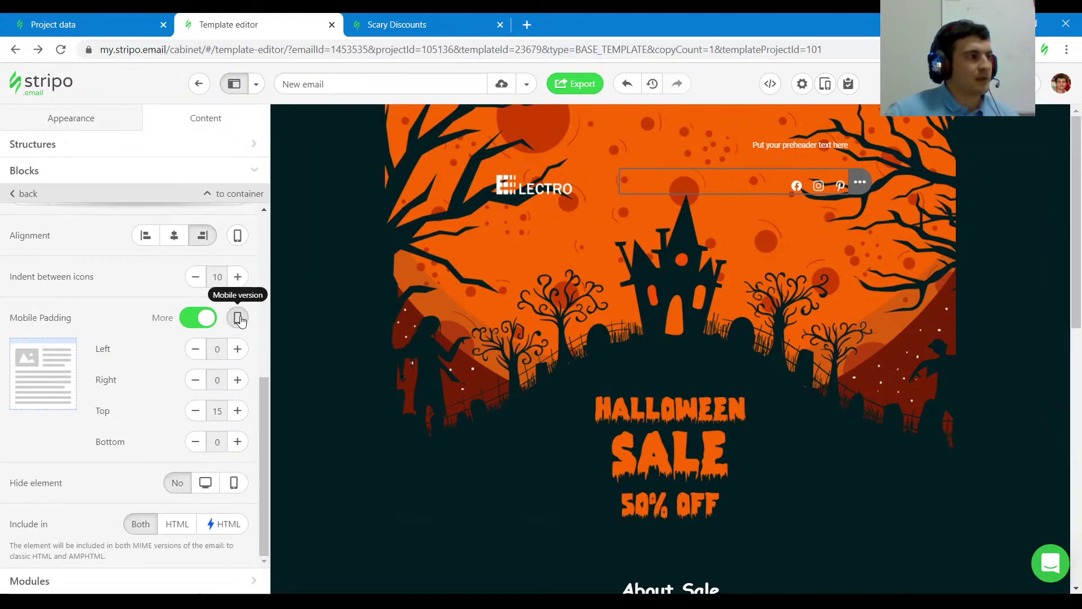
left_click(196, 413)
left_click(196, 413)
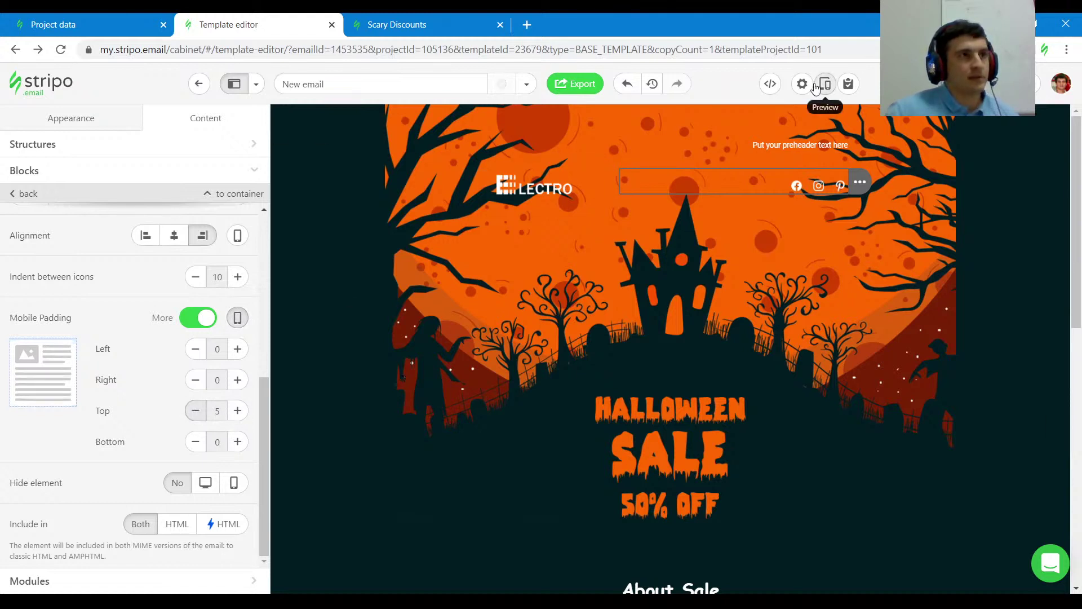
Step: Check the header and the Halloween Sale banner in the mobile preview
left_click(825, 83)
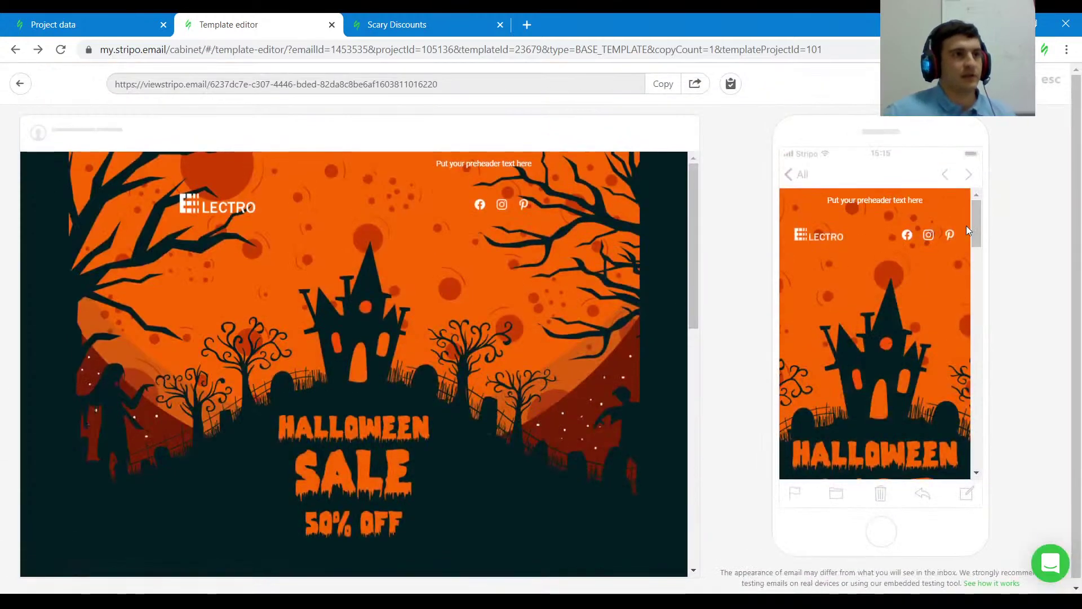
left_click_drag(976, 228, 973, 257)
left_click_drag(969, 235, 970, 253)
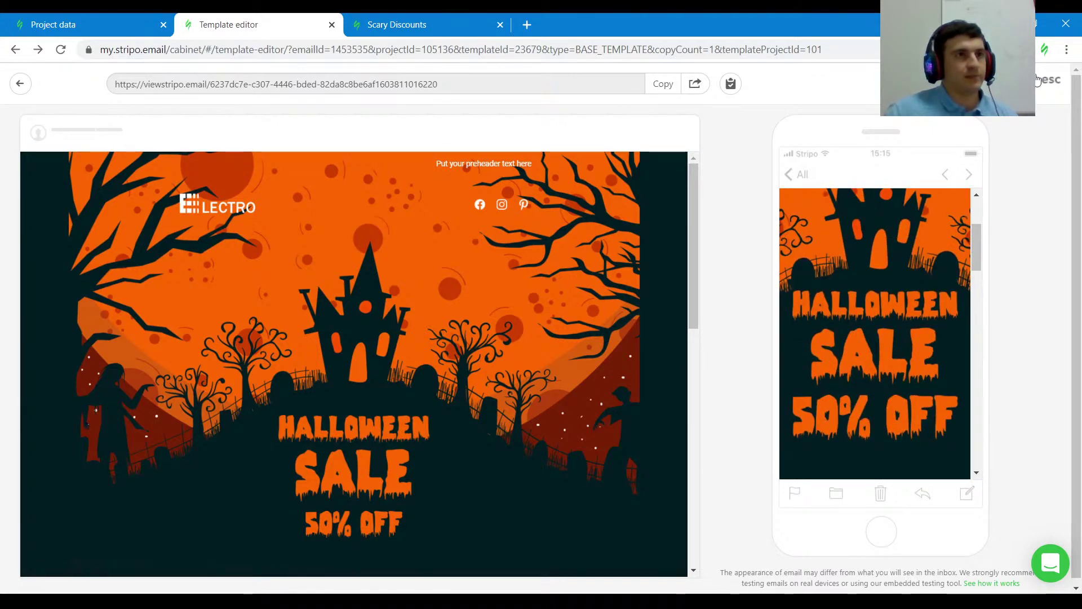
key("Escape")
Step: Turn off the responsive image option for the Halloween Sale image and the 50% Off image
scroll(798, 213, "down", 3)
left_click(716, 301)
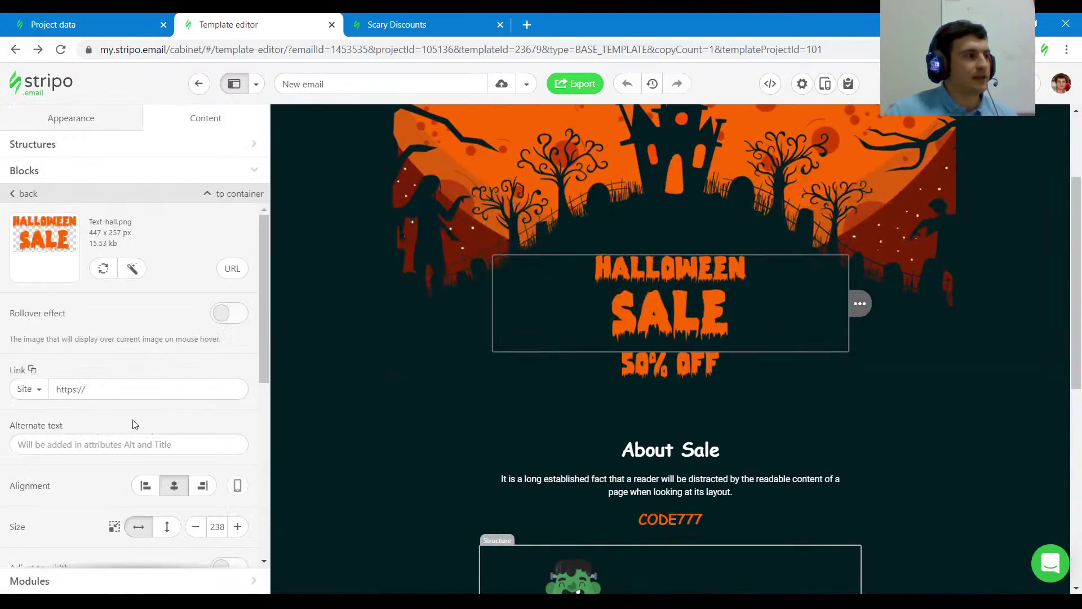
scroll(127, 420, "down", 3)
scroll(133, 420, "down", 3)
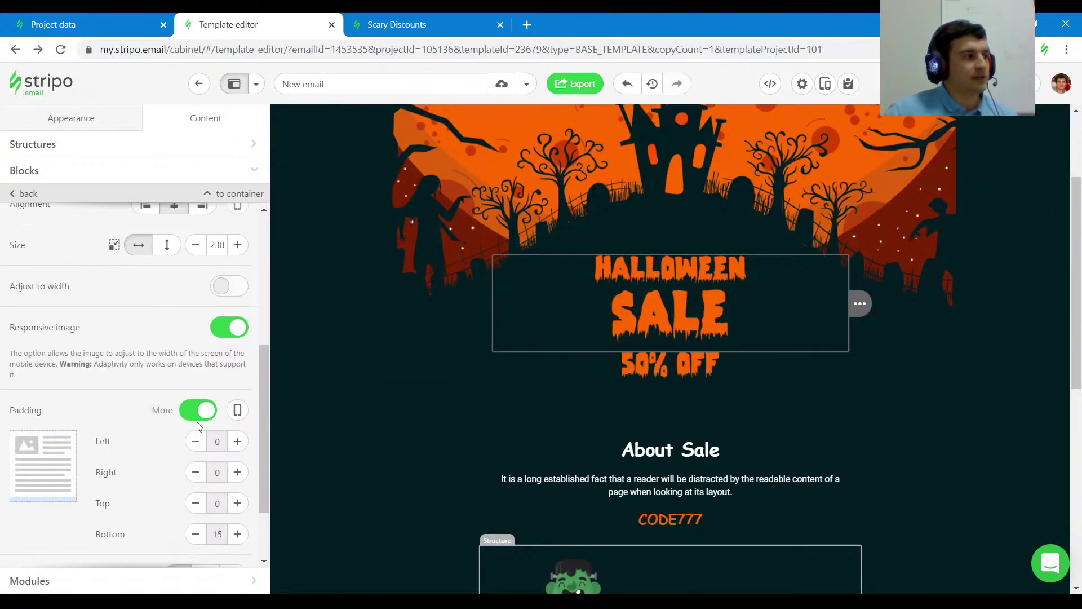
left_click(229, 332)
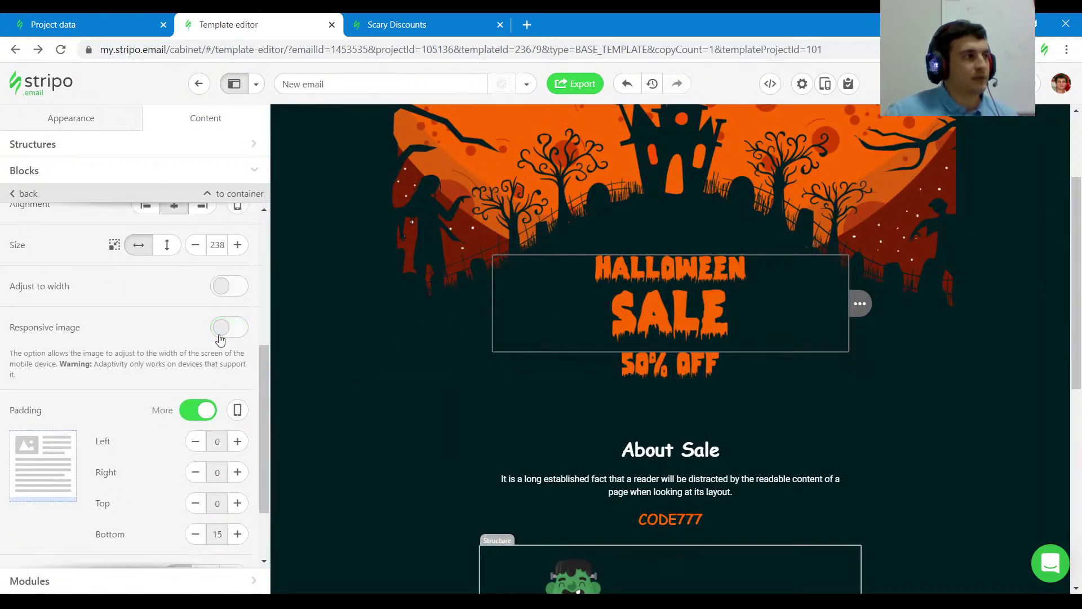
left_click(696, 369)
scroll(133, 404, "down", 5)
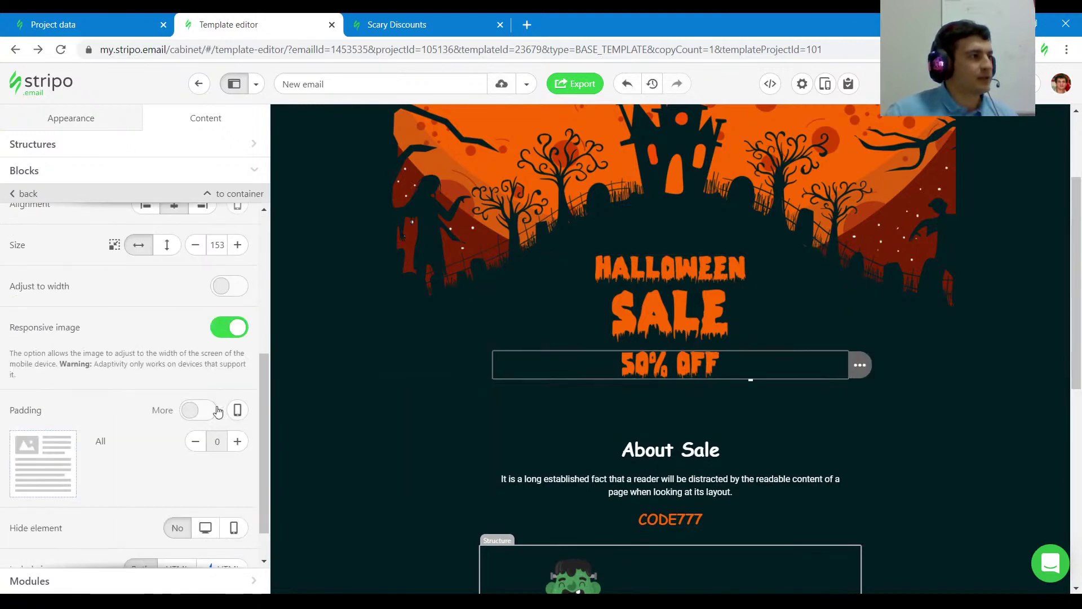
left_click(235, 337)
Step: Examine the size of the Halloween Sale and 50% Off images against the header in the mobile preview
left_click(824, 84)
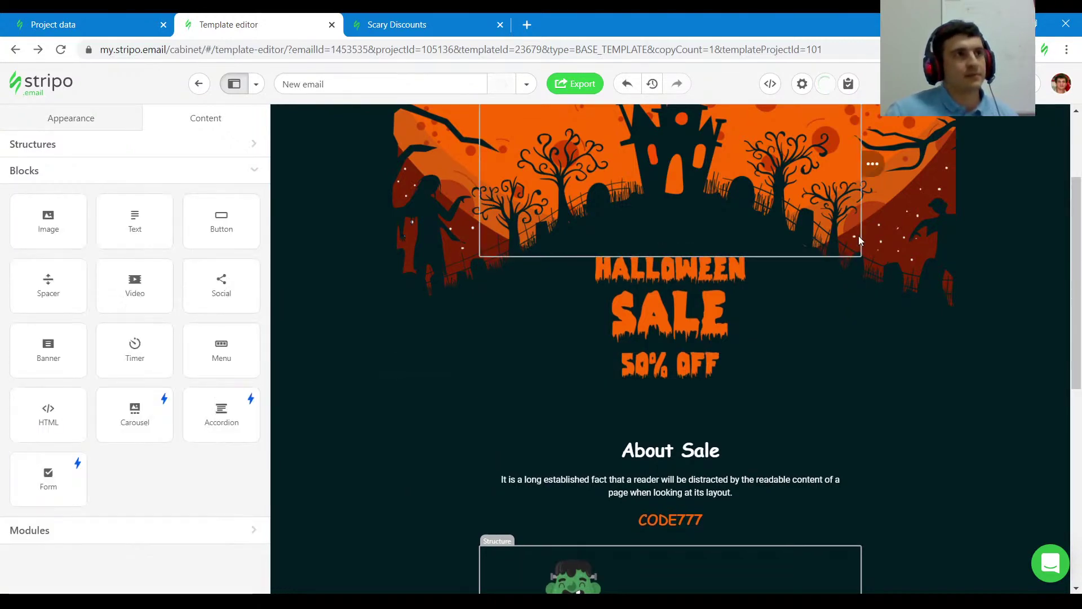
scroll(883, 265, "down", 5)
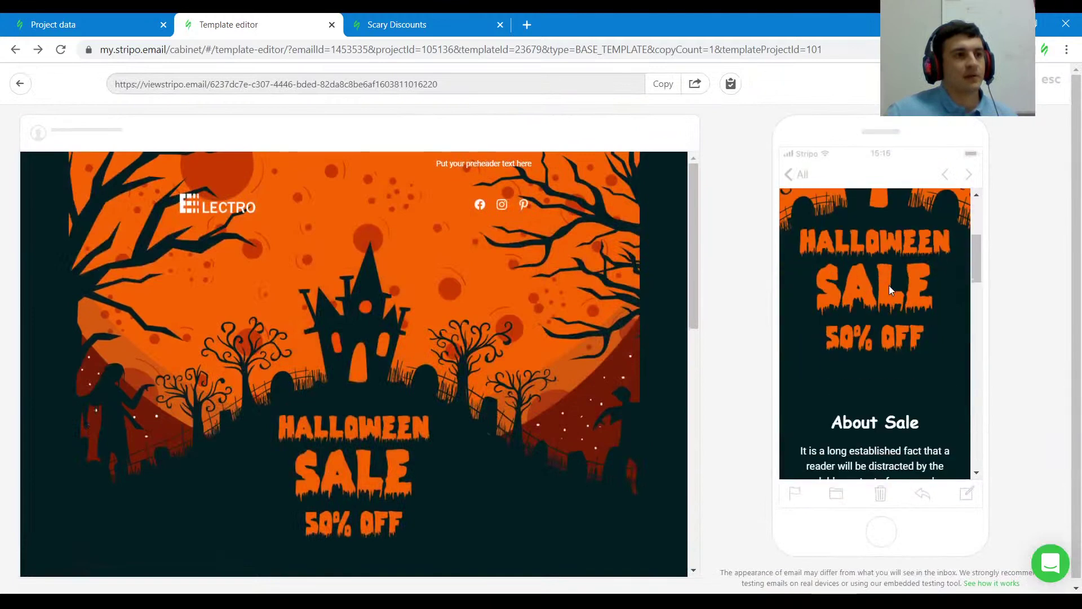
scroll(888, 285, "up", 1)
scroll(904, 298, "up", 3)
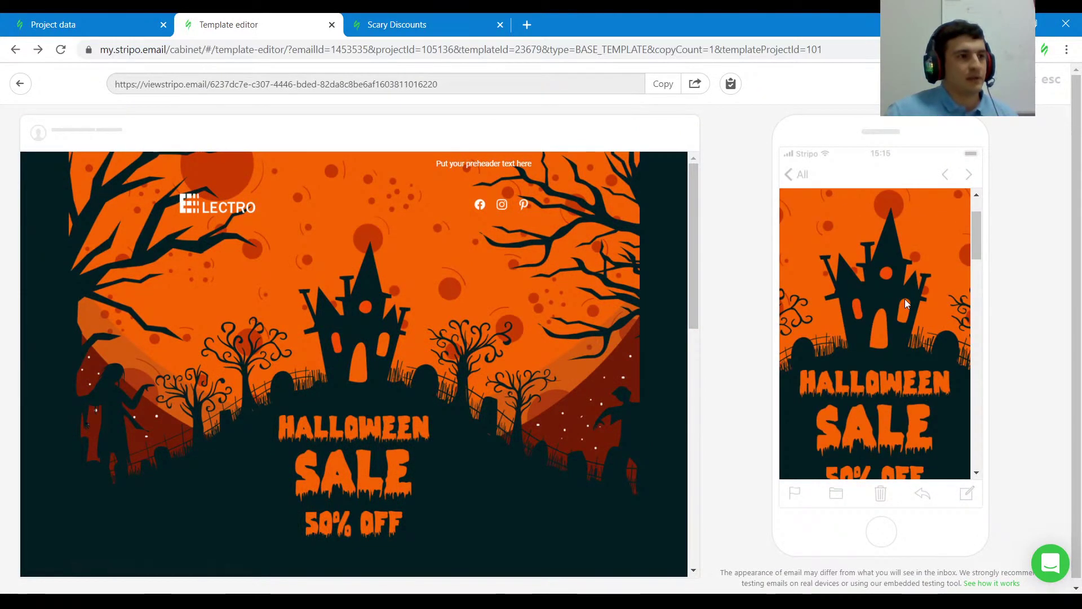
scroll(905, 299, "up", 1)
scroll(905, 298, "up", 2)
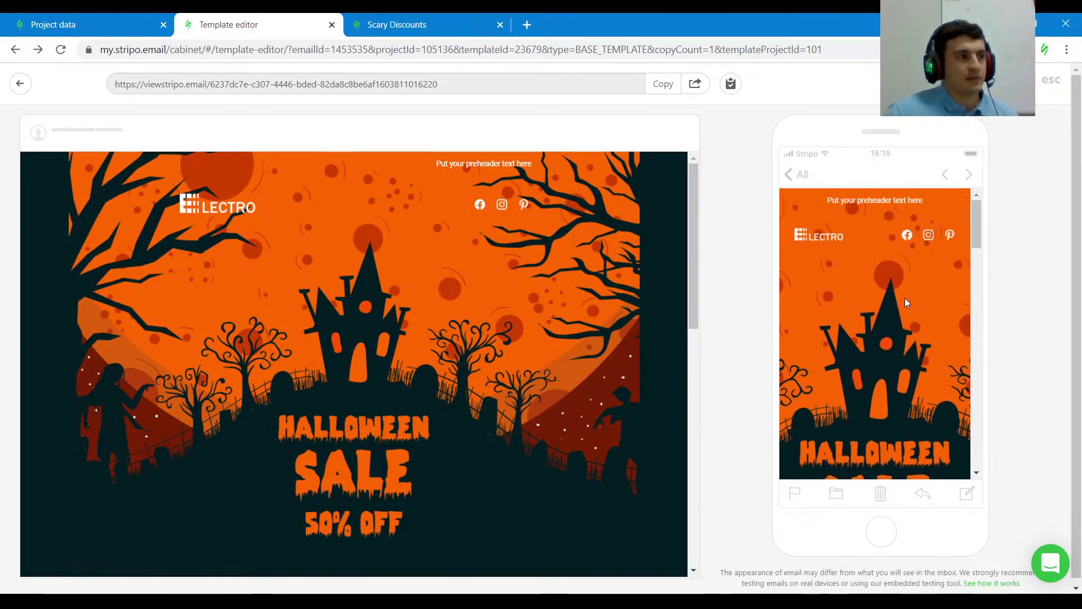
scroll(904, 297, "down", 3)
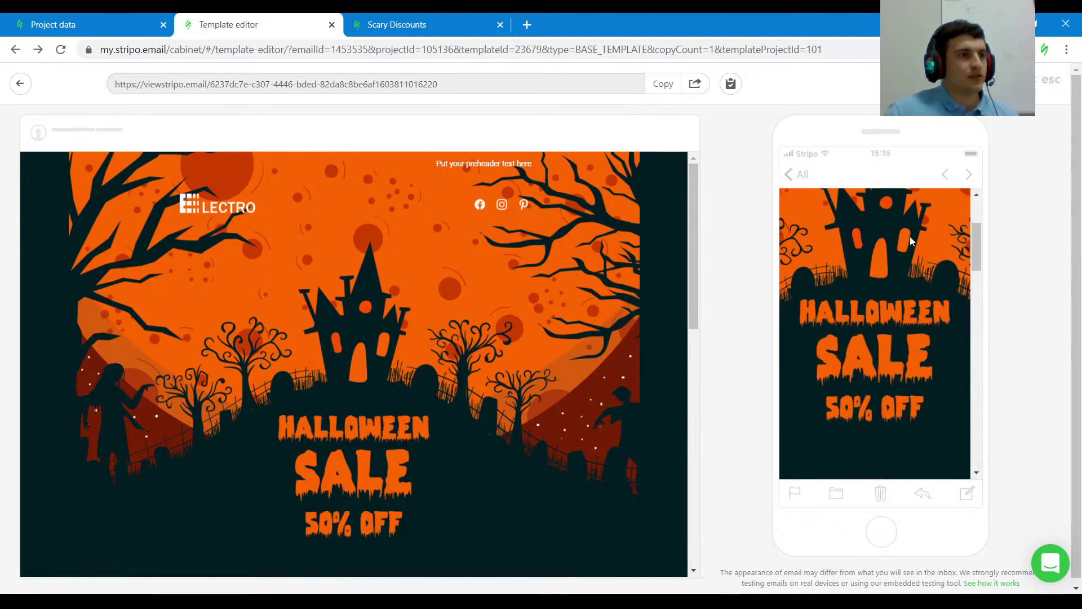
scroll(904, 279, "down", 2)
scroll(903, 280, "up", 3)
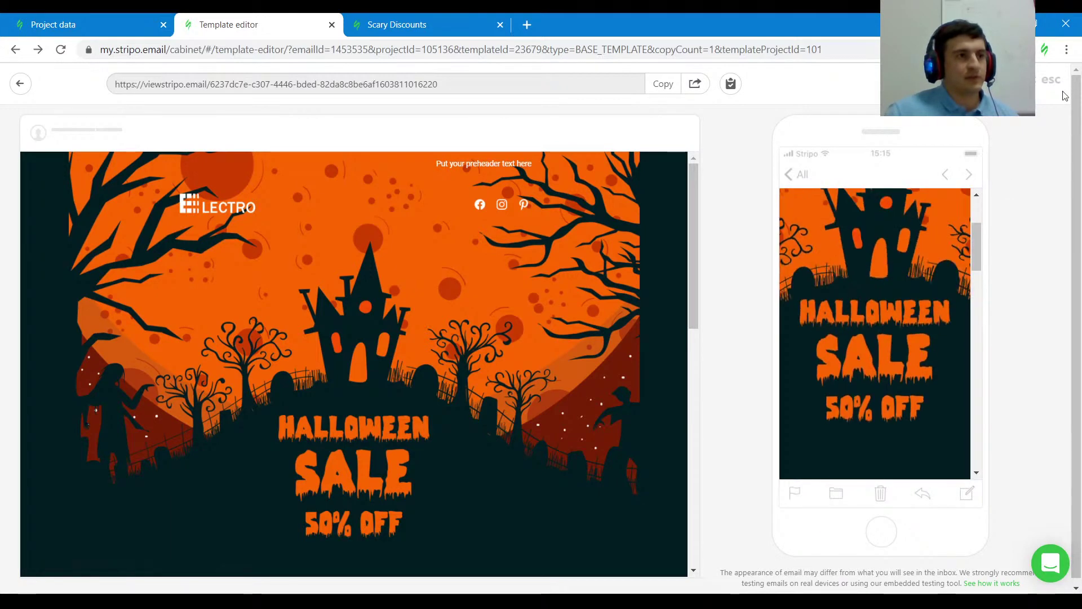
left_click(1047, 77)
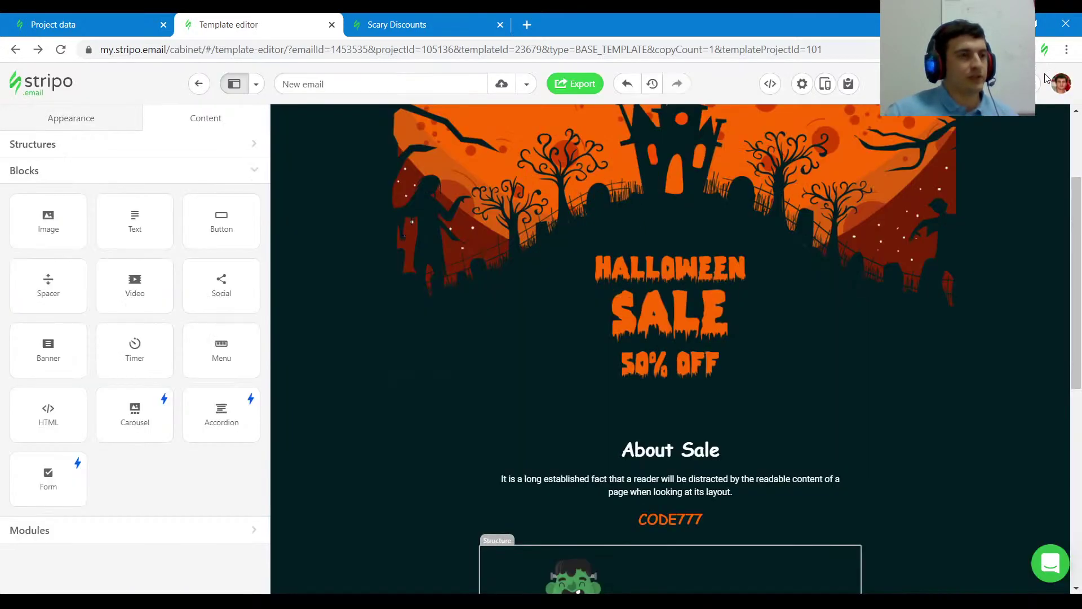
Step: Hide the spacers above the About Sale, Get ready for halloween and Get along with your monsters headings on mobile and check the mobile preview
scroll(666, 396, "down", 3)
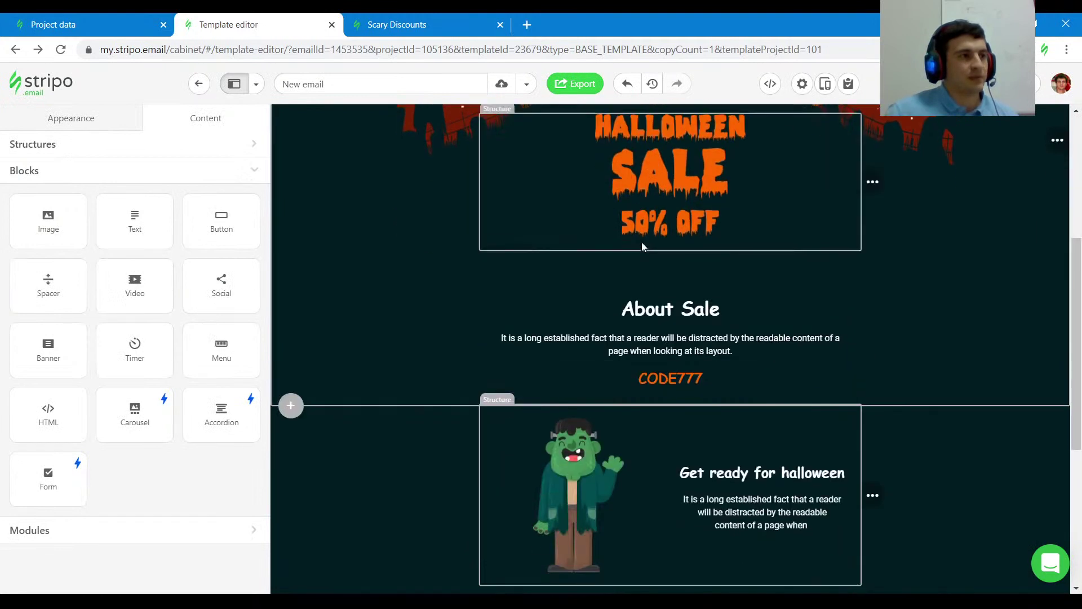
left_click(638, 277)
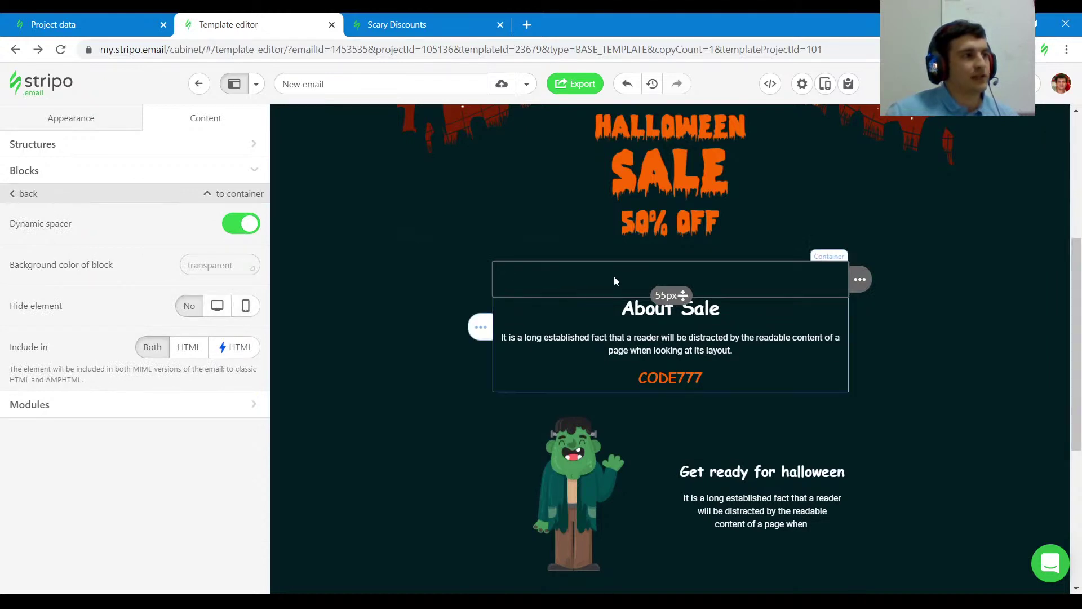
left_click(248, 308)
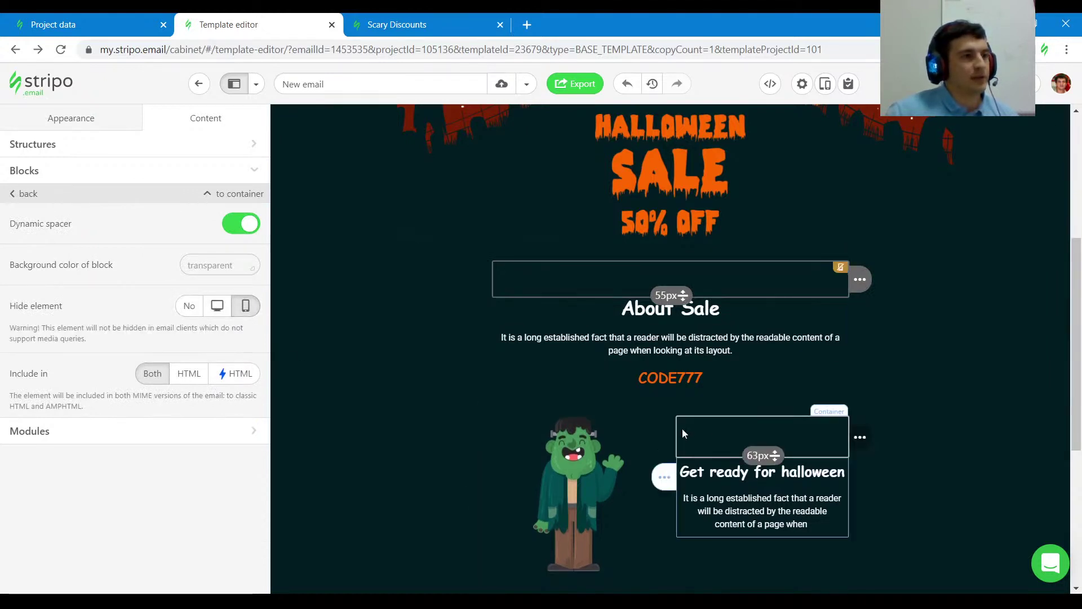
left_click(731, 426)
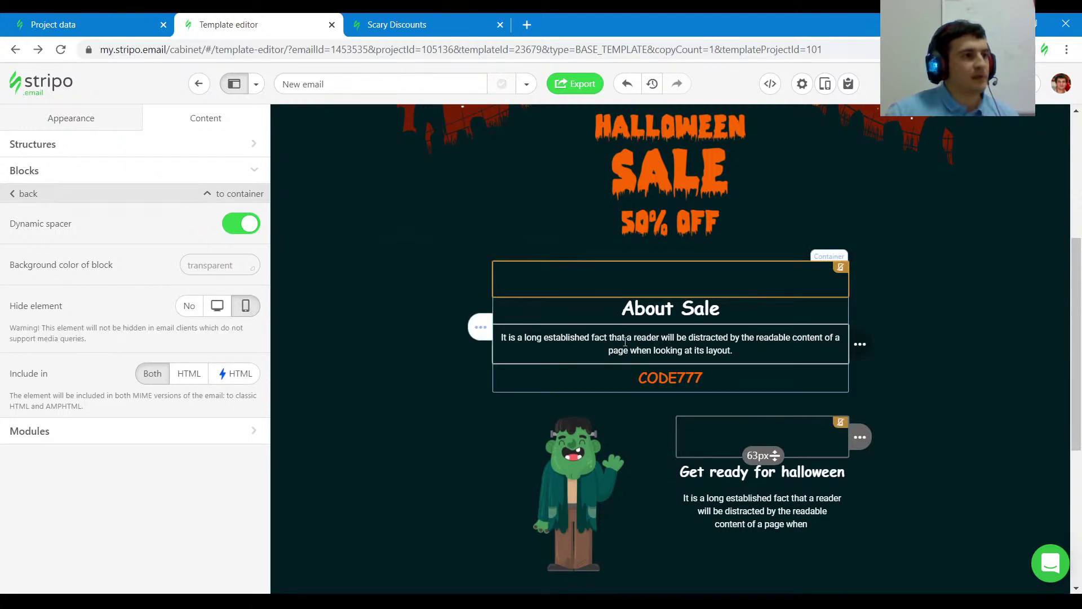
scroll(676, 338, "down", 5)
left_click(574, 336)
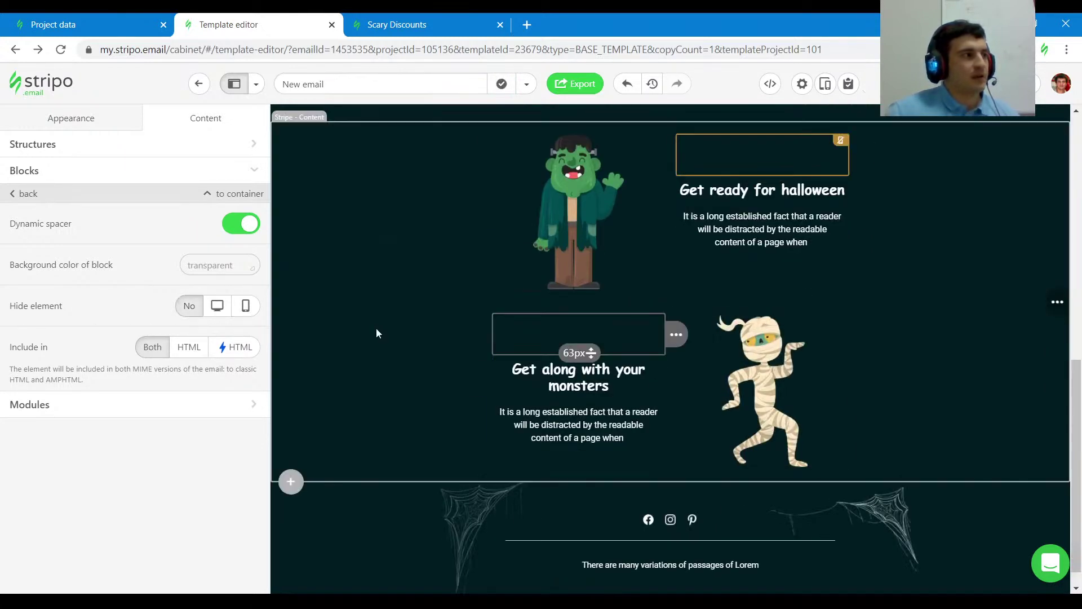
left_click(245, 305)
left_click(824, 84)
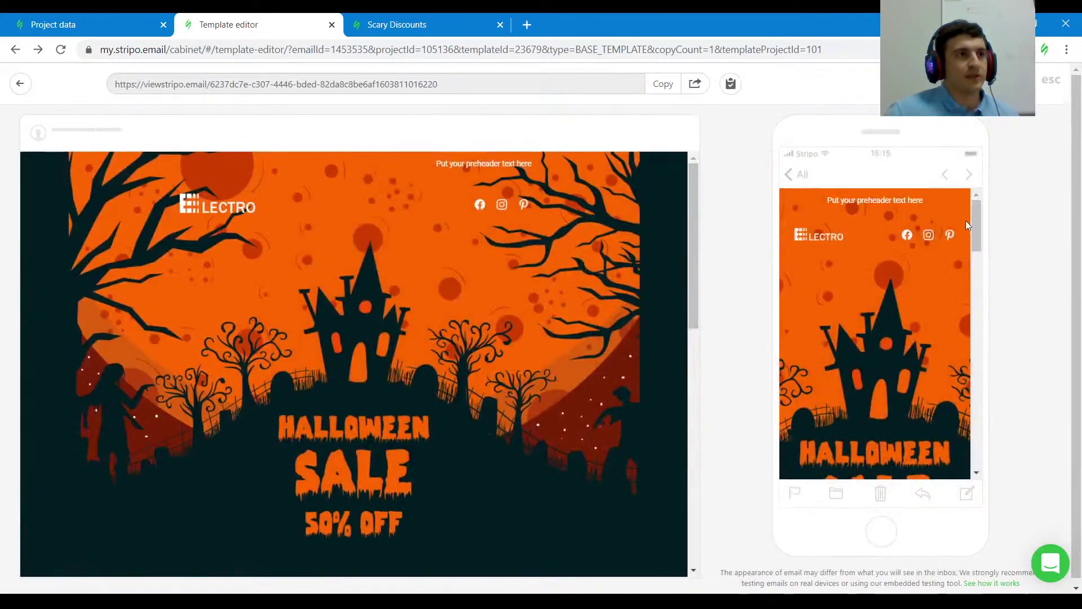
left_click_drag(976, 228, 995, 270)
left_click(1051, 80)
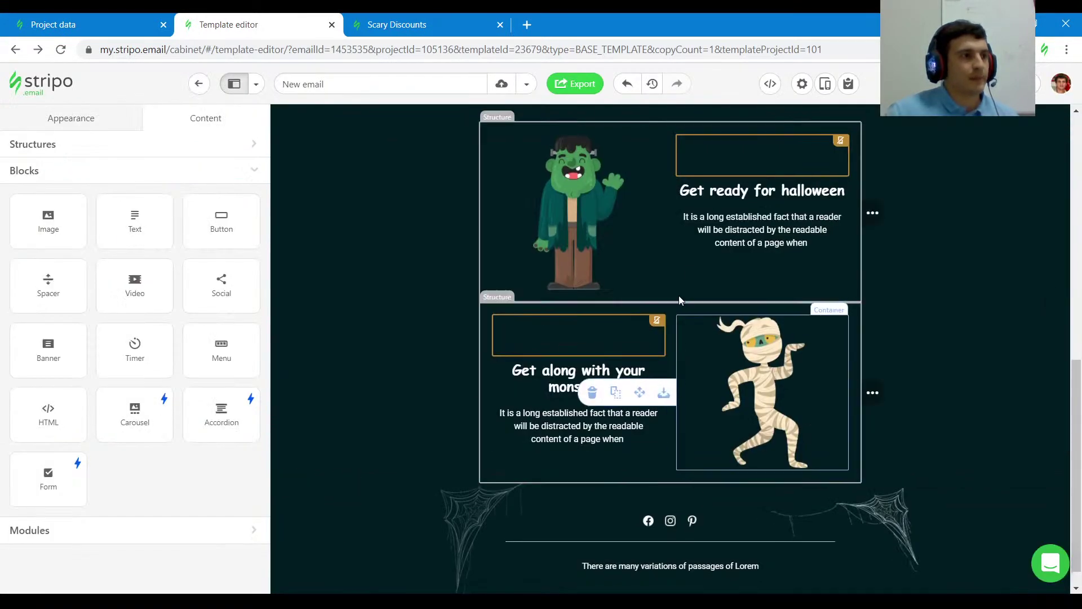
Step: Turn off the responsive image option for the green monster image and the mummy image
scroll(565, 271, "up", 1)
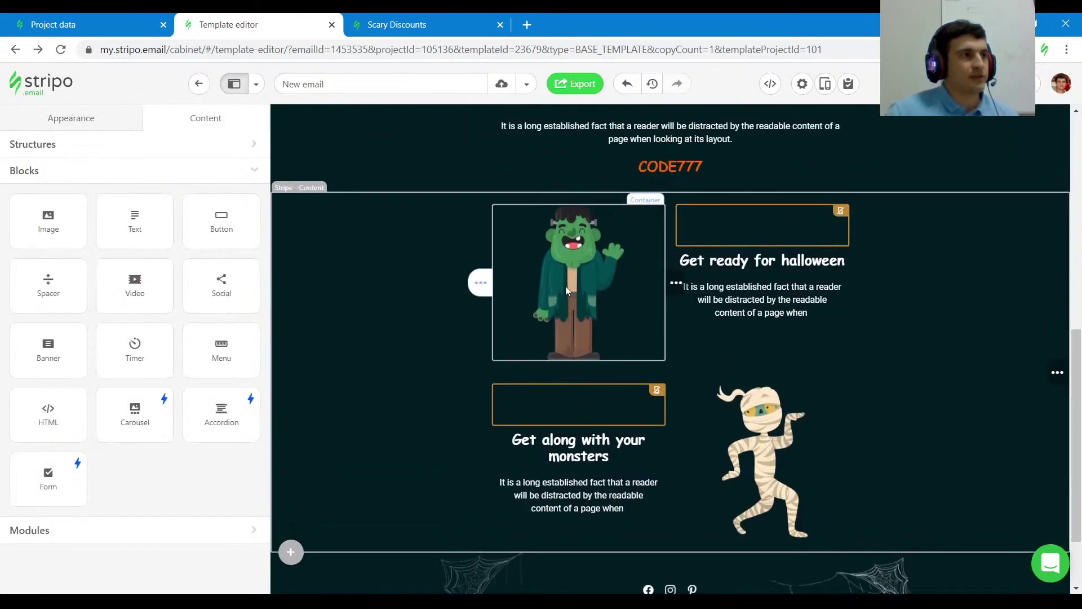
left_click(566, 286)
scroll(154, 400, "down", 4)
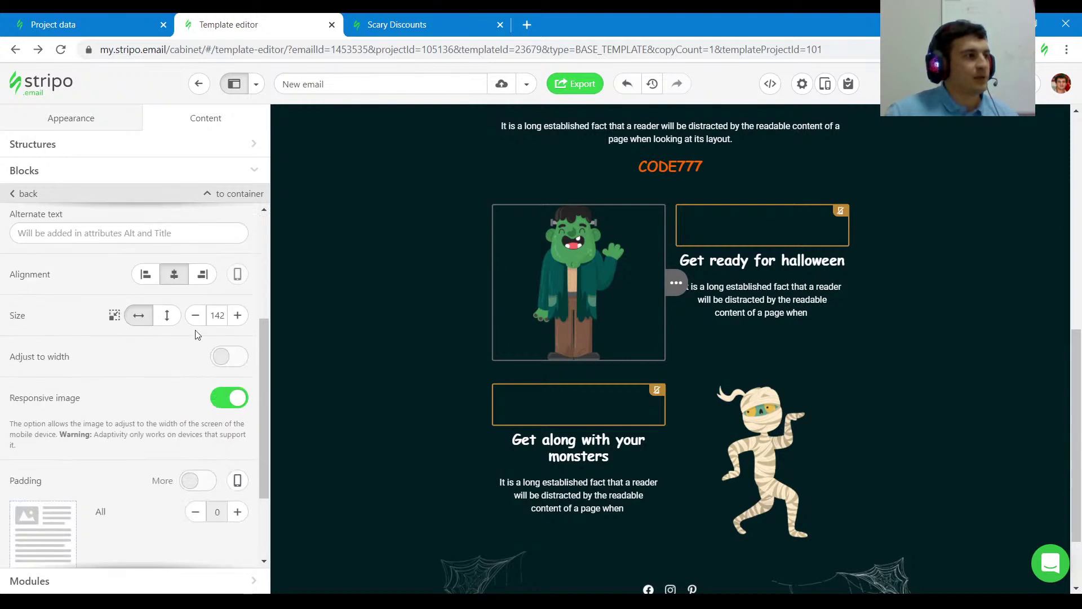
scroll(196, 375, "up", 4)
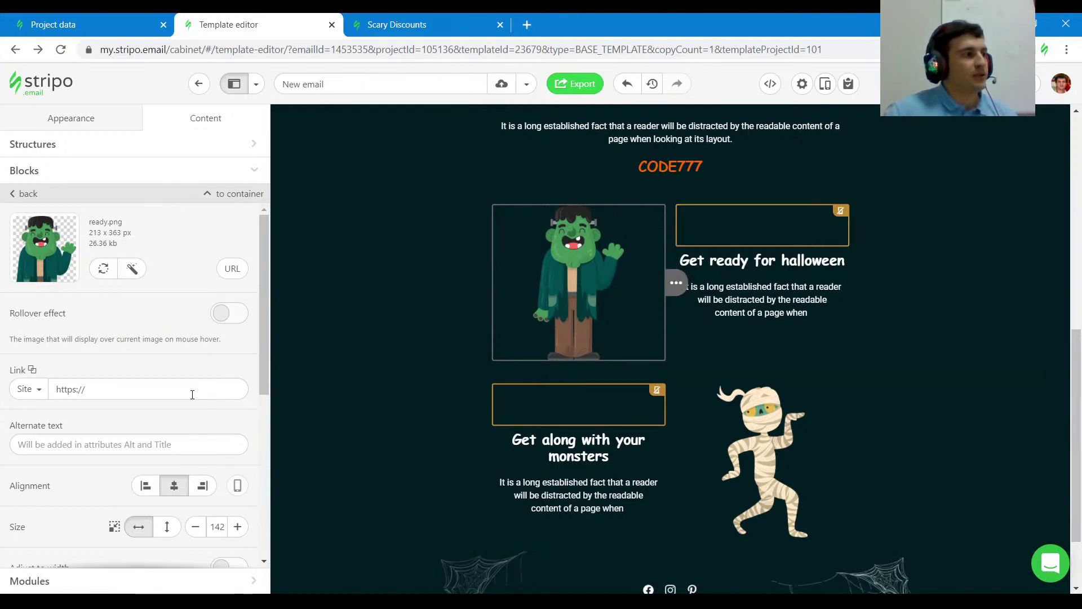
scroll(181, 393, "down", 3)
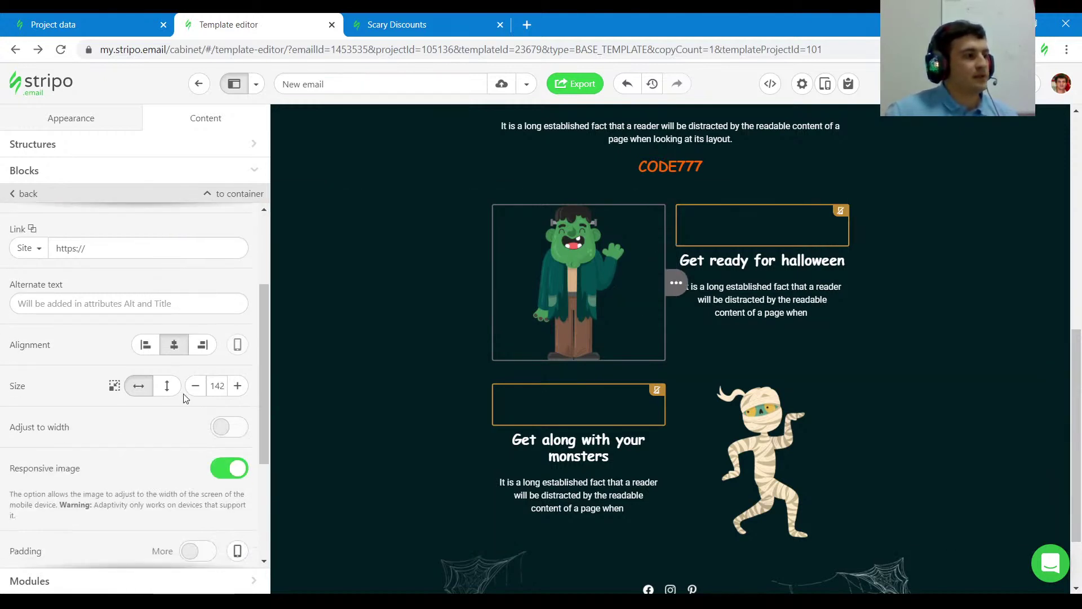
left_click(228, 468)
scroll(186, 429, "down", 2)
scroll(706, 434, "down", 2)
left_click(706, 435)
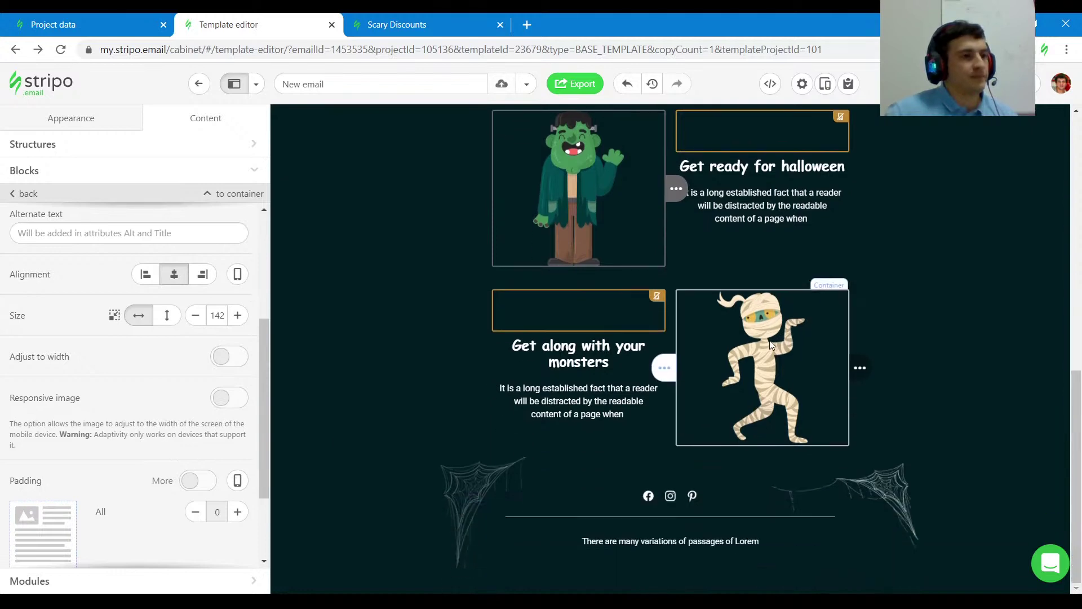
left_click(225, 400)
Step: Check the order and size of the monster images and their texts in the mobile preview
left_click(825, 84)
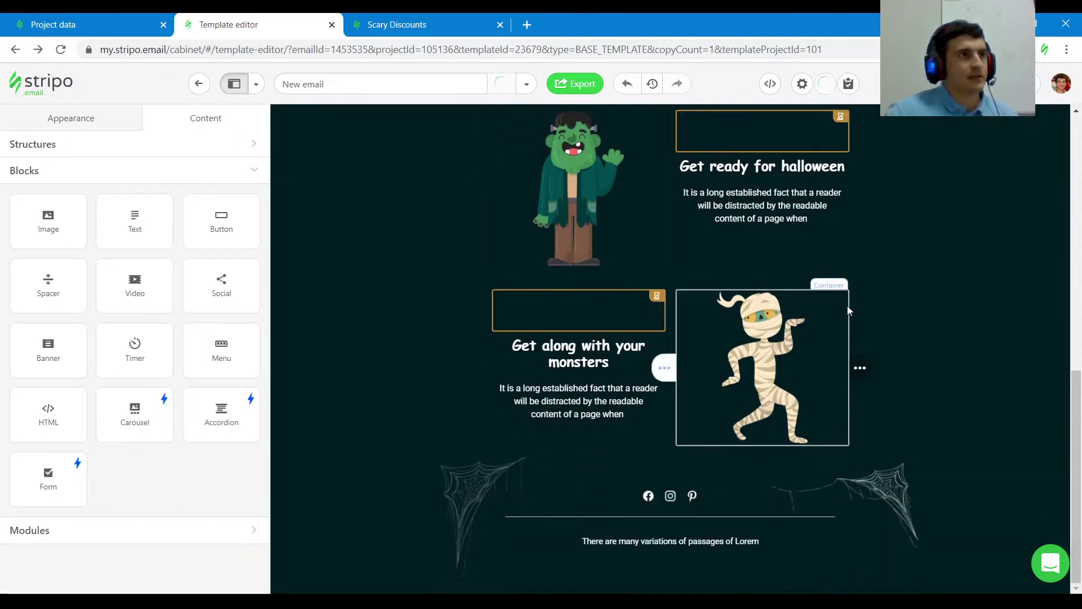
scroll(900, 308, "down", 10)
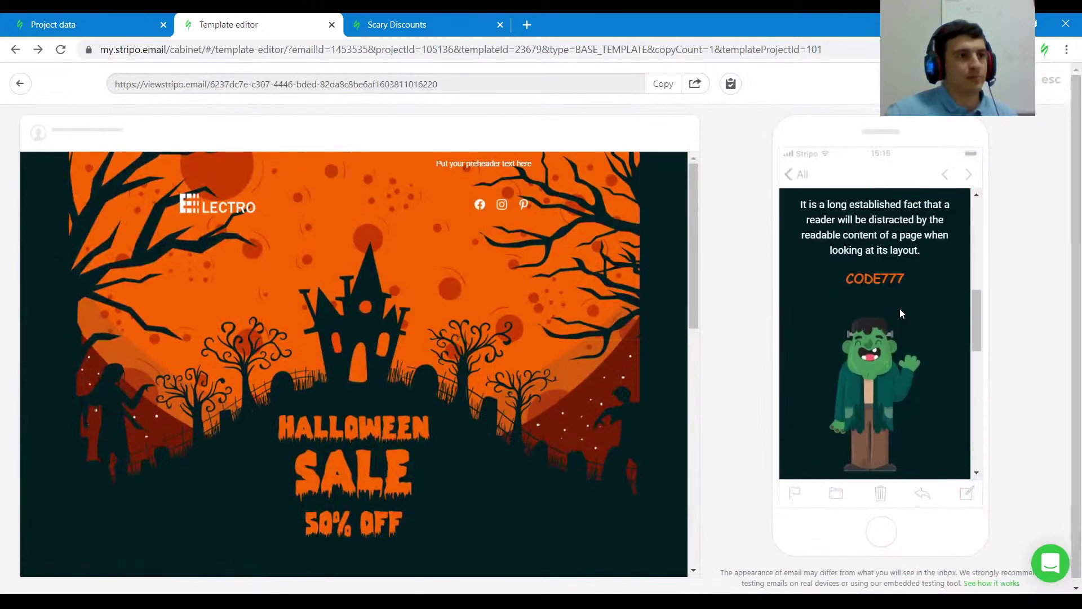
scroll(918, 327, "down", 3)
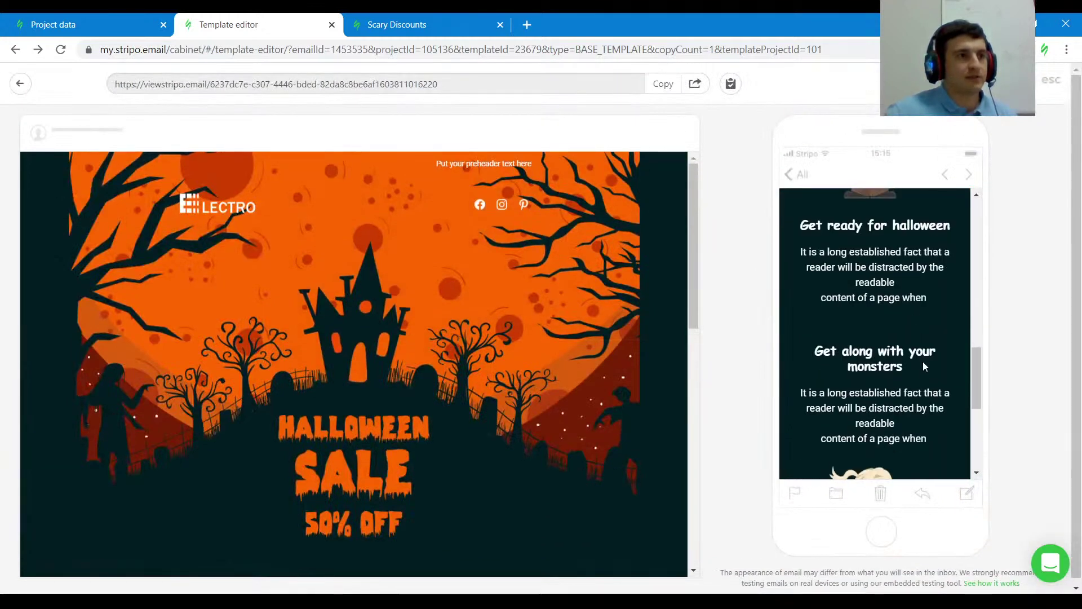
scroll(922, 364, "up", 3)
scroll(921, 367, "down", 3)
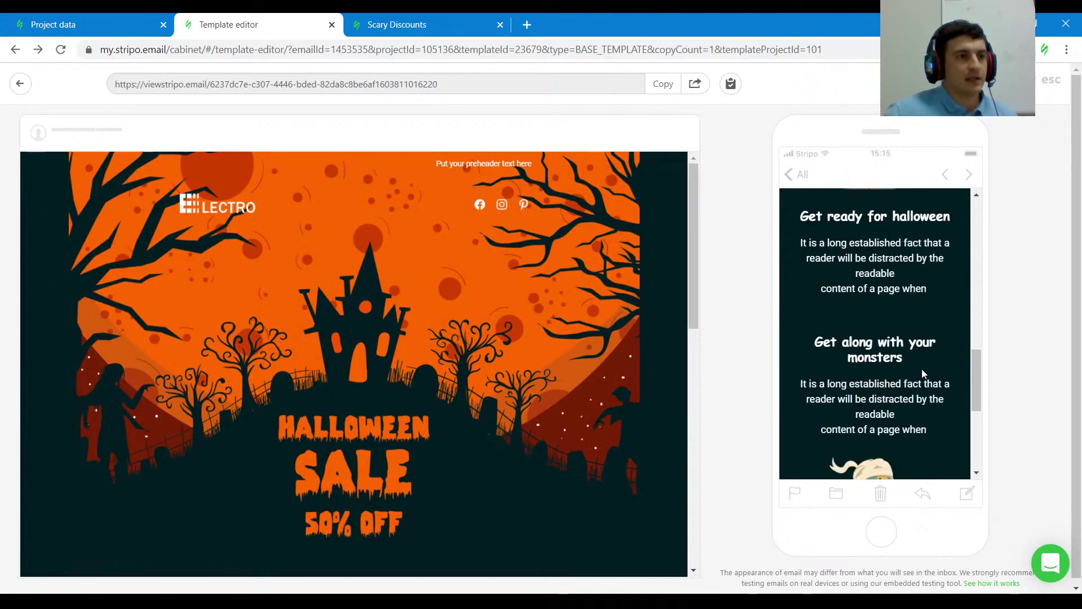
left_click(1070, 76)
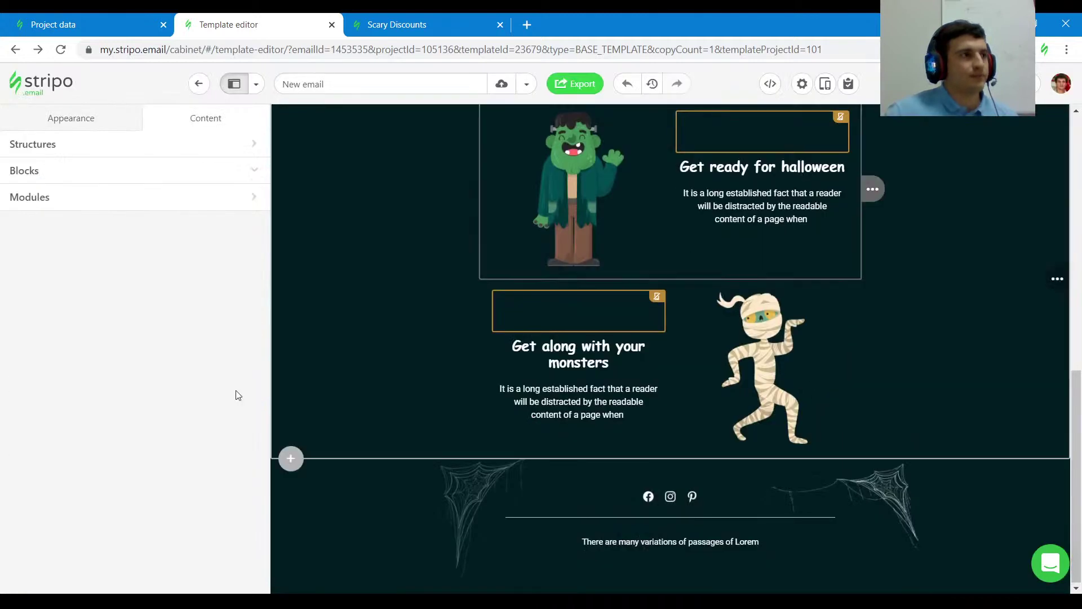
Step: Turn on containers inversion on mobile for the Get ready for halloween structure and check the mobile preview
scroll(231, 389, "down", 3)
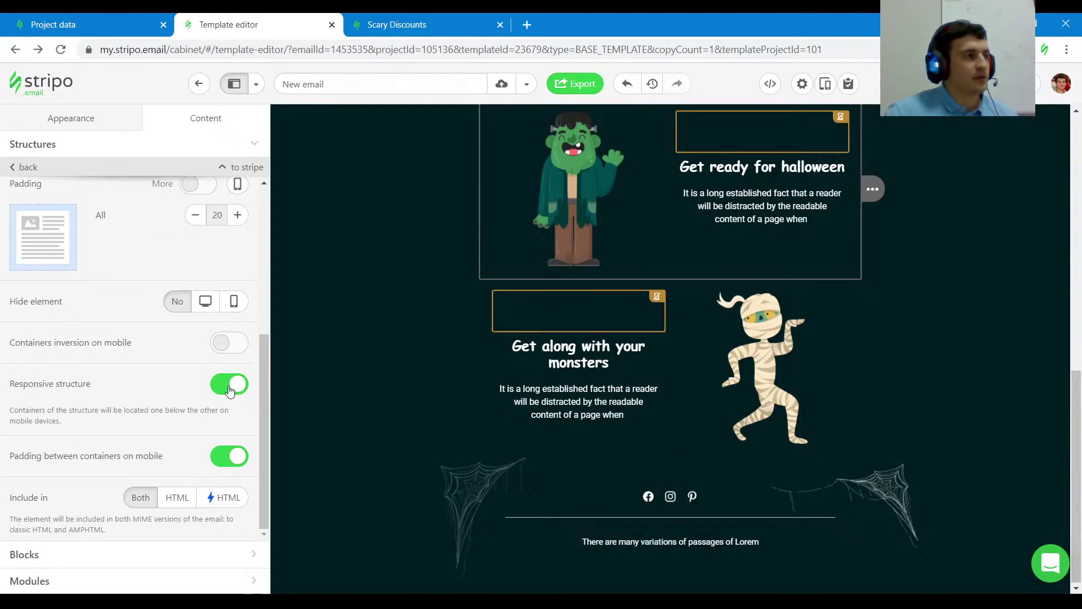
left_click(230, 344)
left_click(824, 84)
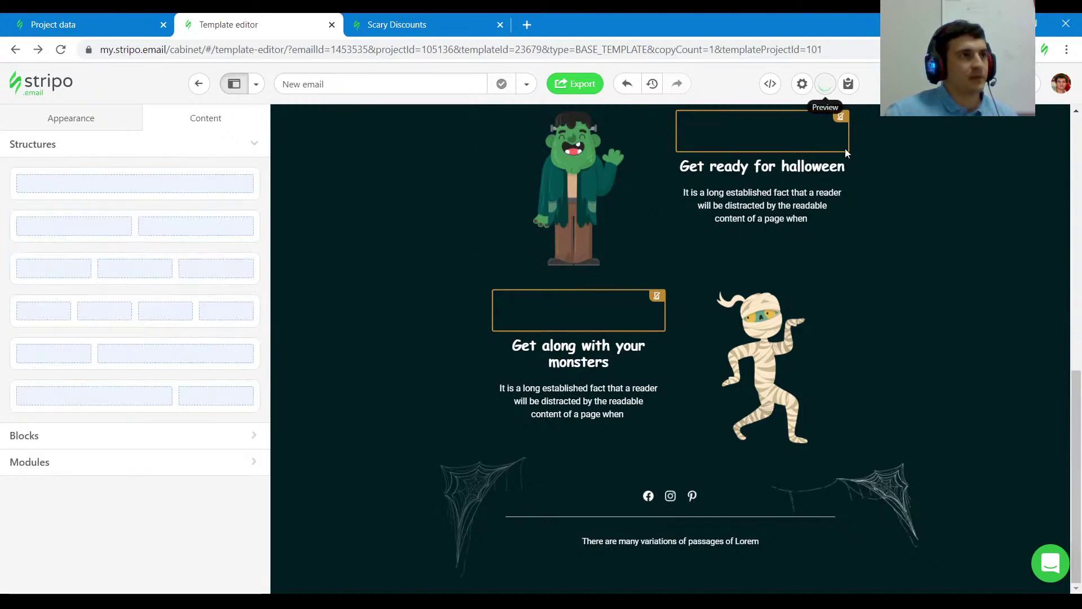
scroll(891, 278, "down", 4)
scroll(891, 279, "down", 6)
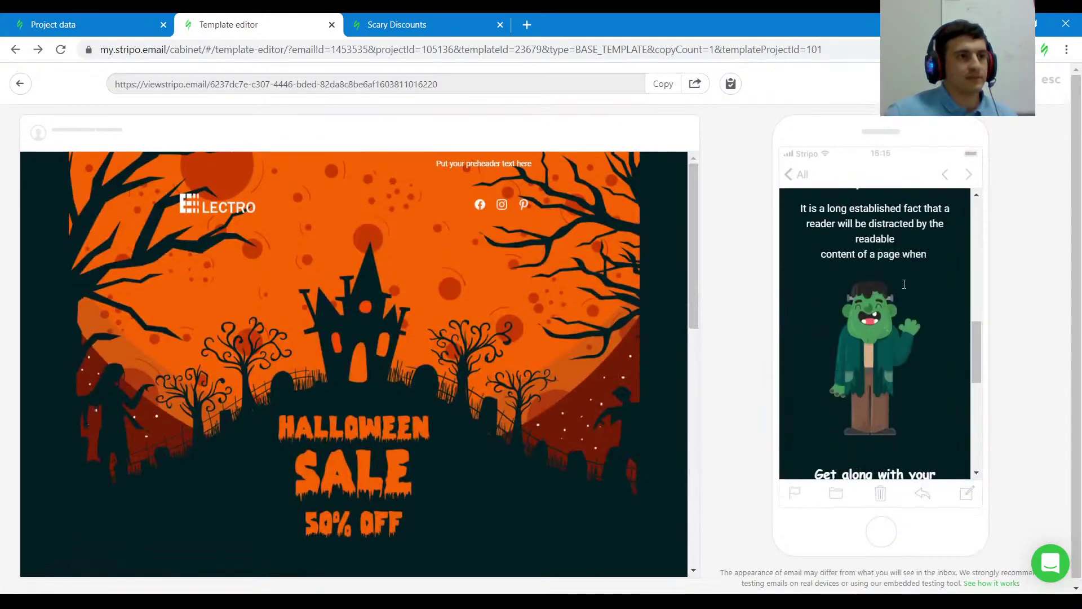
scroll(890, 308, "up", 3)
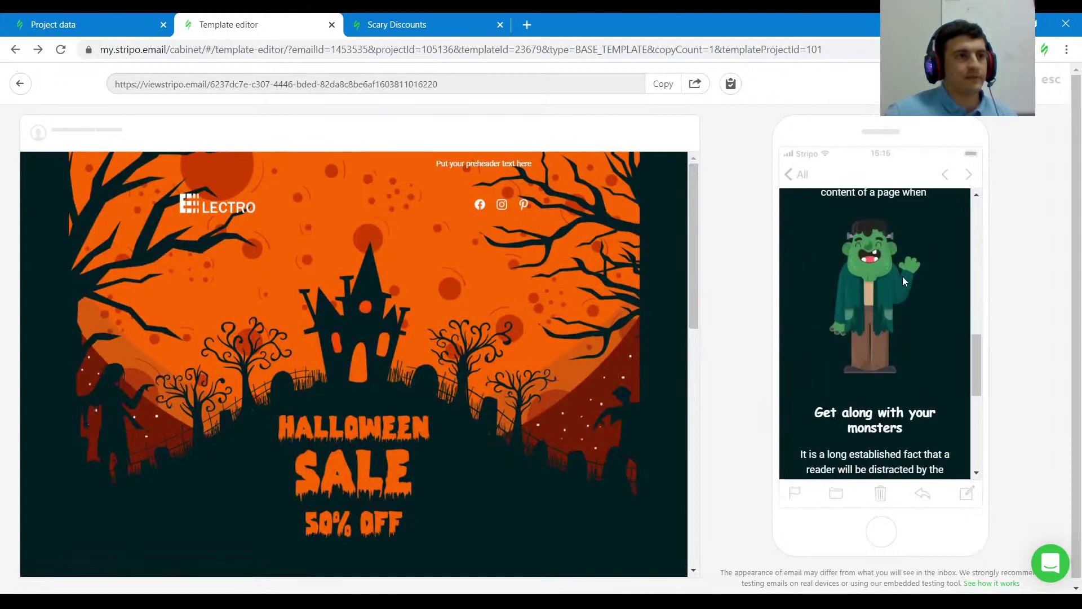
scroll(894, 323, "up", 5)
scroll(873, 282, "down", 2)
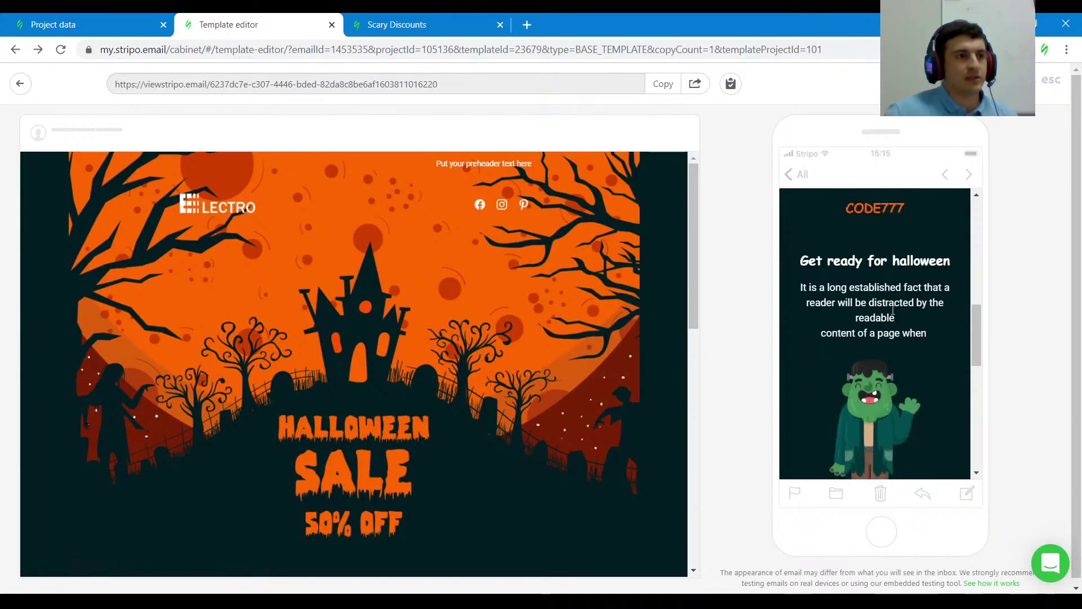
Step: Check the order of the monster sections and the spacing around the Halloween Sale heading in the mobile preview
scroll(863, 276, "down", 3)
scroll(888, 295, "down", 5)
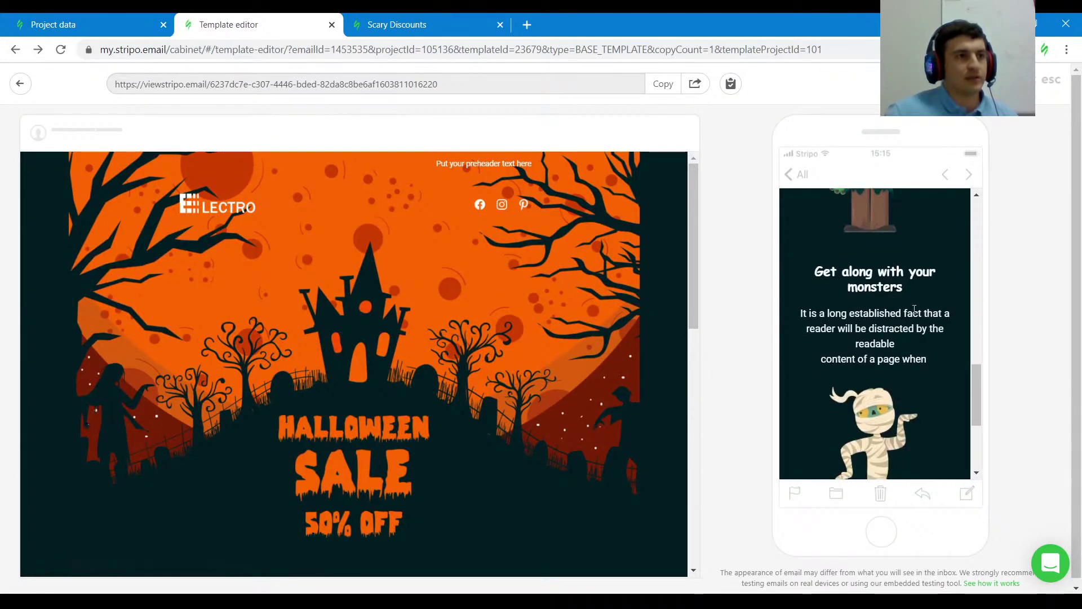
scroll(896, 293, "down", 2)
scroll(894, 339, "up", 5)
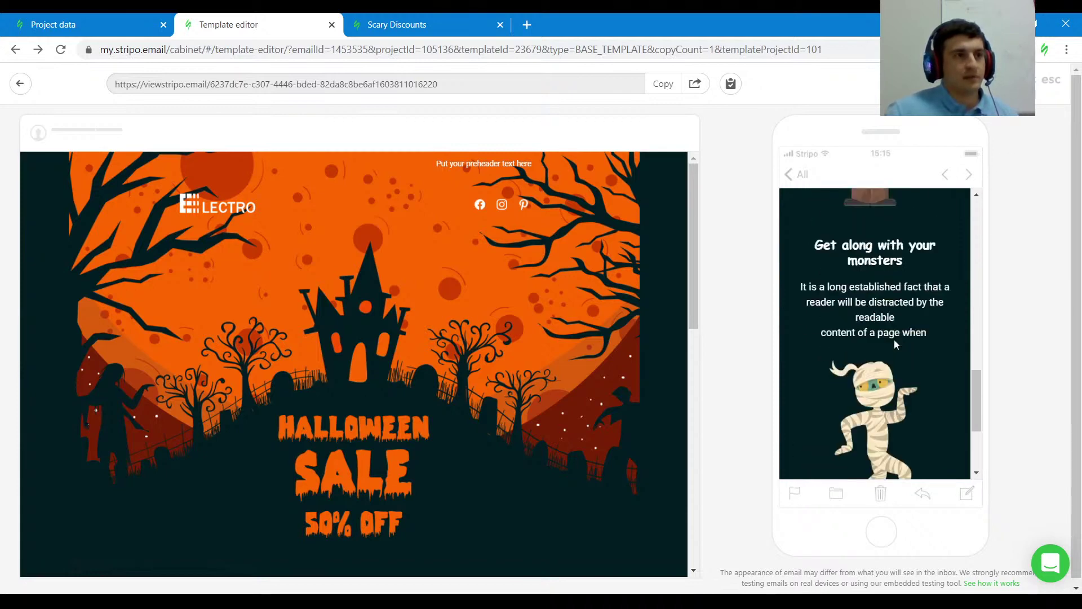
scroll(905, 345, "up", 6)
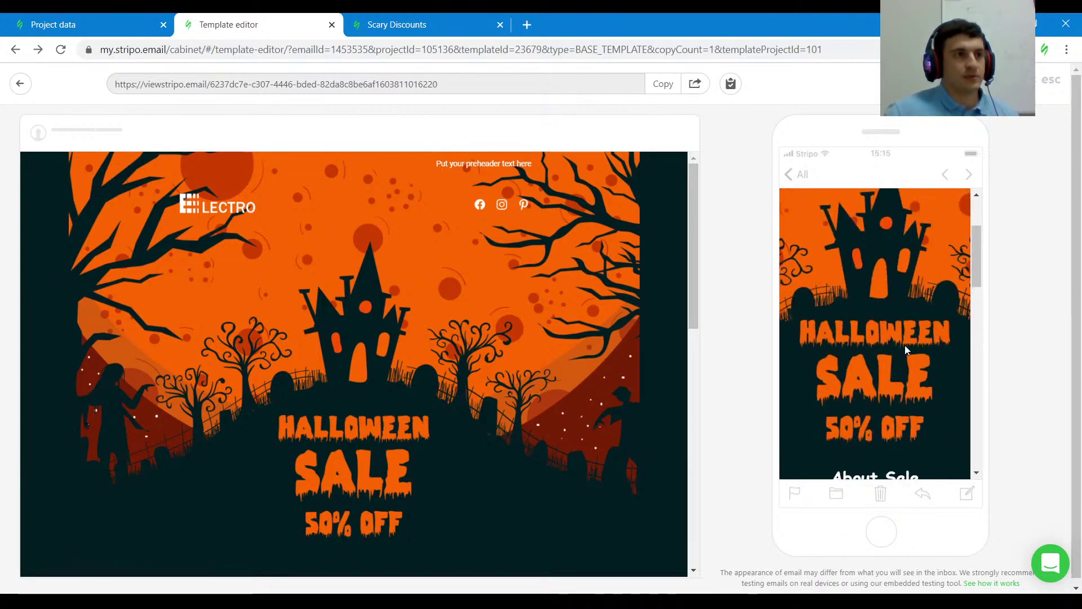
scroll(904, 349, "down", 2)
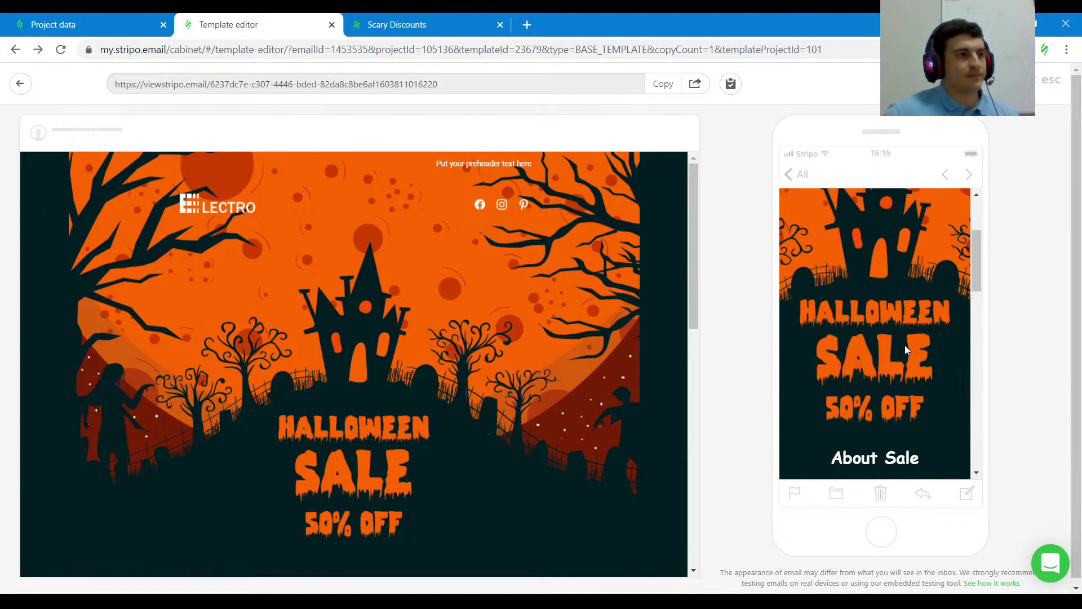
scroll(975, 208, "up", 2)
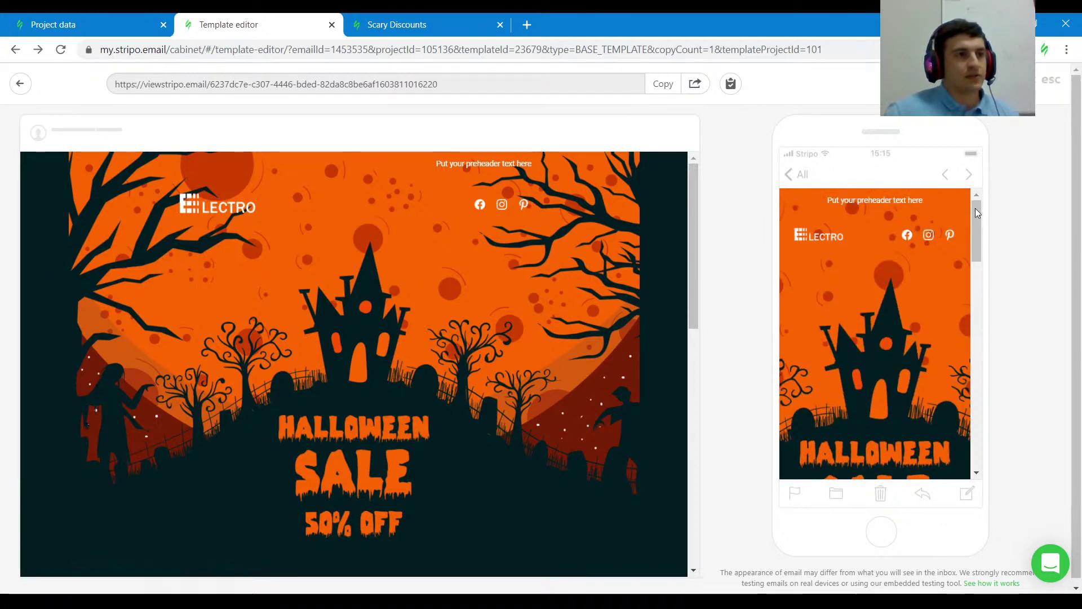
key("Escape")
Step: Duplicate the large spacer above the Halloween Sale heading and set the upper copy's height to 322 px
scroll(722, 336, "up", 10)
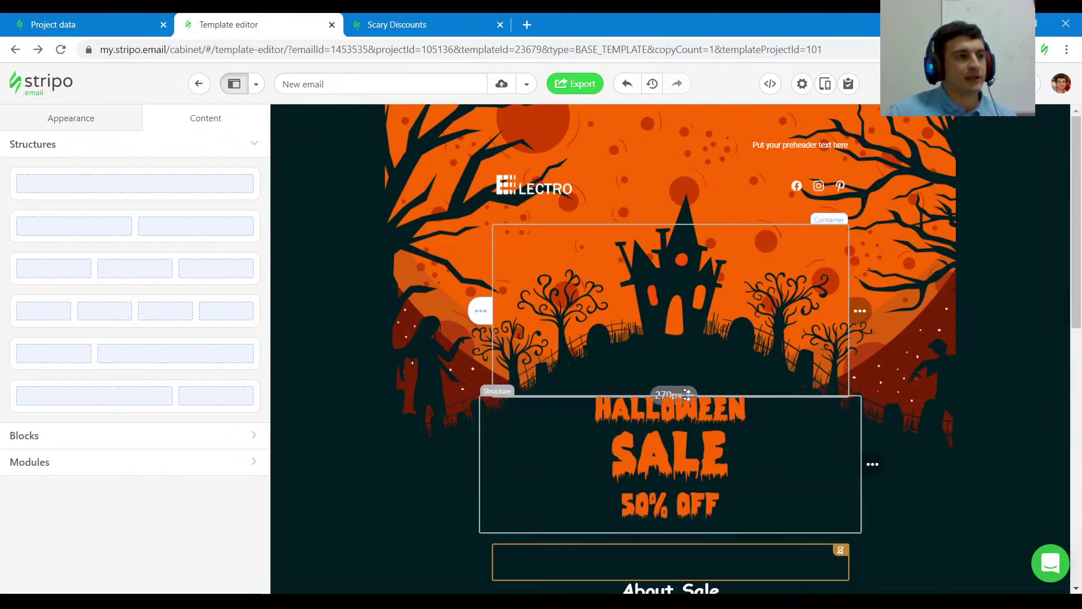
left_click(662, 292)
left_click(883, 312)
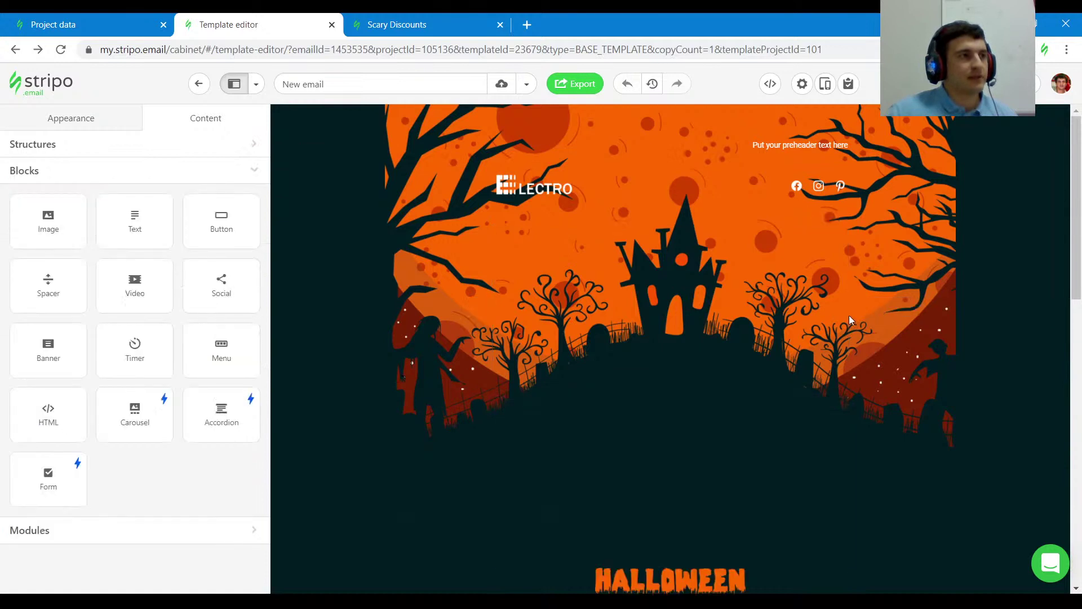
left_click(664, 299)
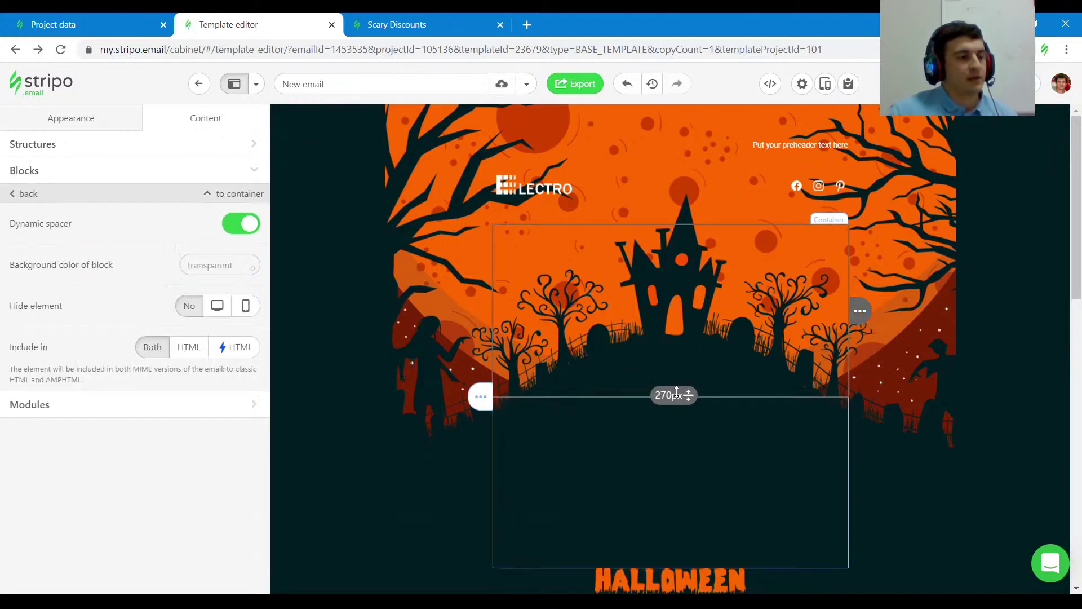
scroll(693, 309, "down", 1)
left_click_drag(678, 324, 676, 357)
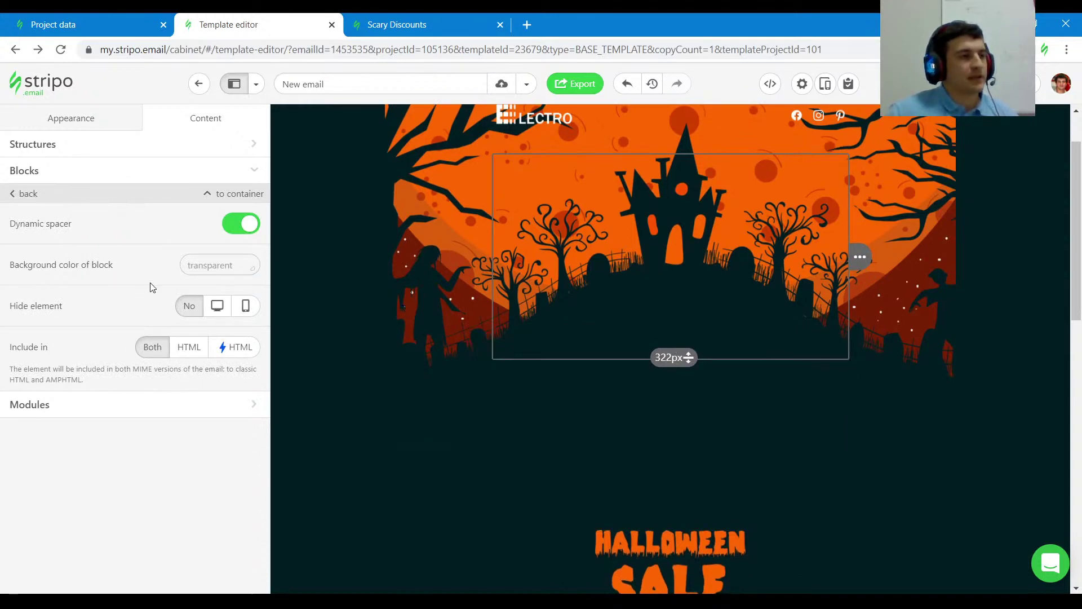
Step: Hide the upper spacer on desktop and the 270 px spacer below it on mobile, and check the header in the mobile preview
left_click(224, 315)
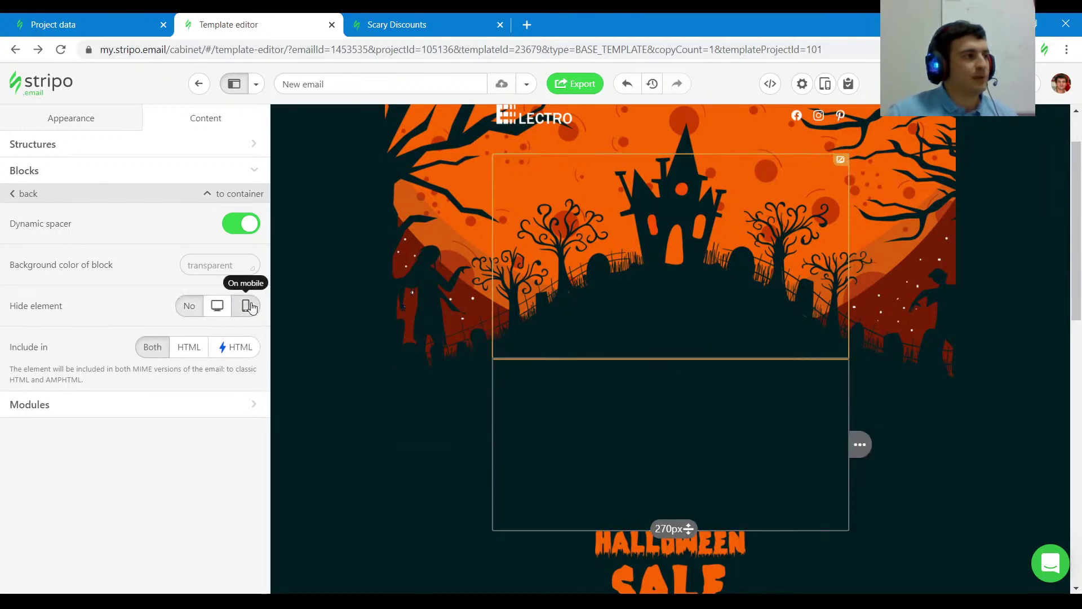
left_click(246, 305)
left_click(825, 85)
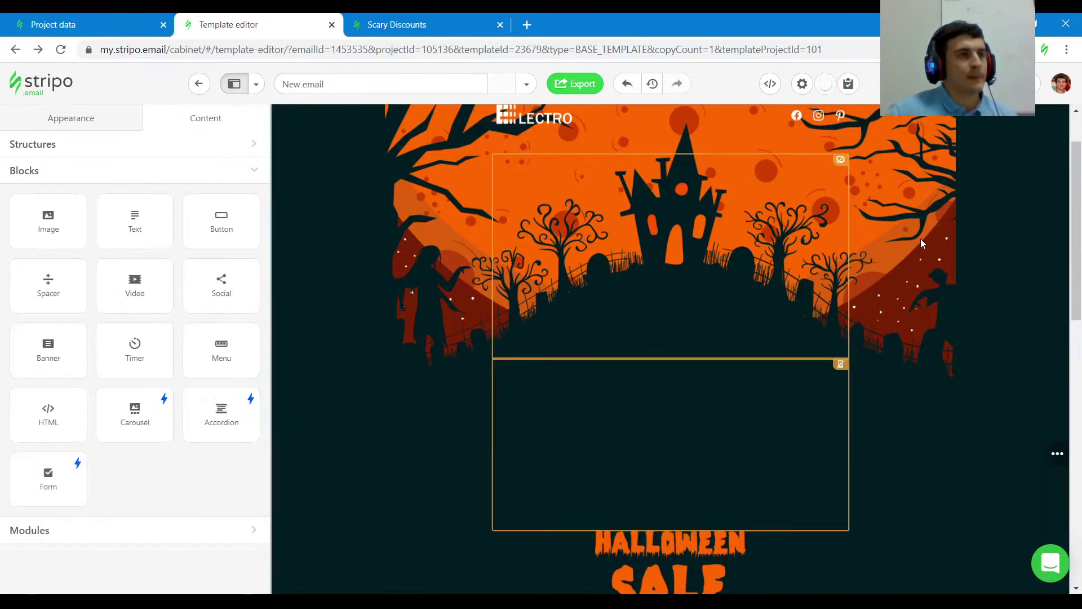
scroll(901, 294, "down", 3)
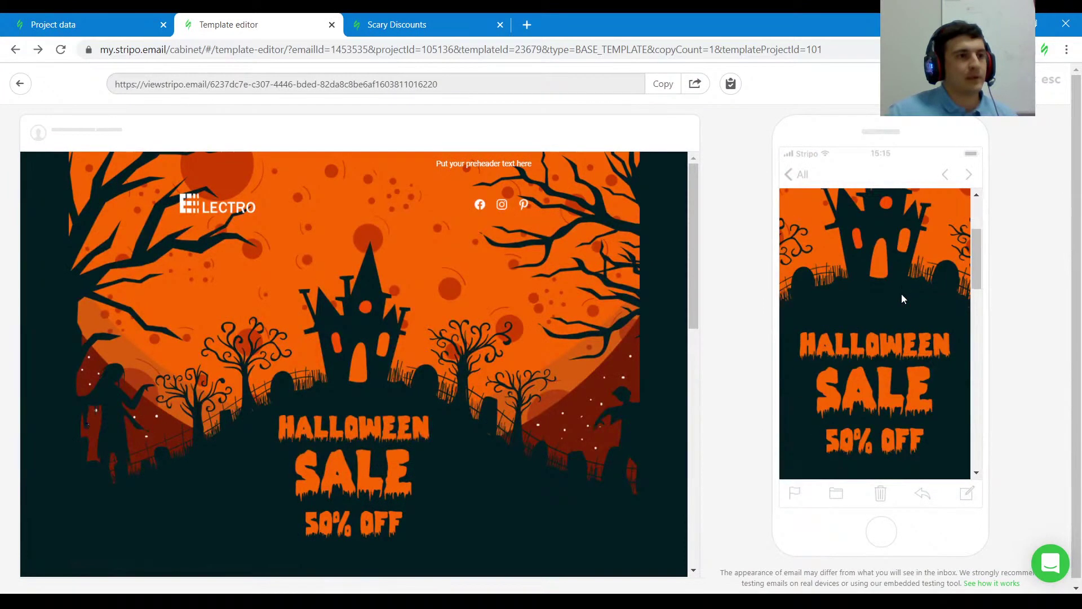
scroll(918, 316, "up", 3)
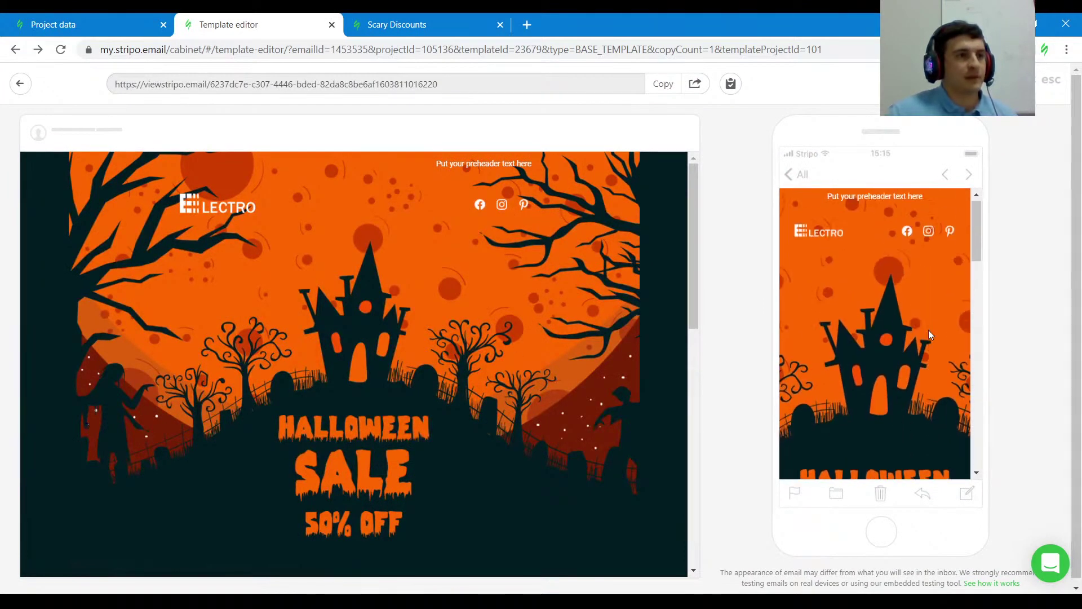
scroll(927, 319, "down", 3)
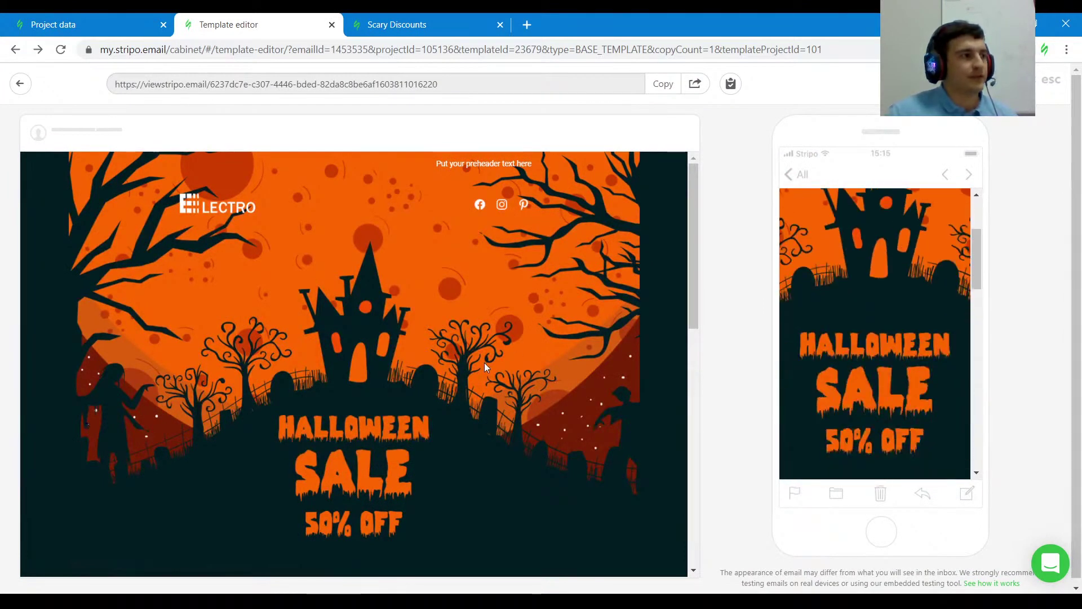
Step: Review the whole email from header to footer in the desktop and mobile previews, and return to the editor
scroll(893, 358, "down", 10)
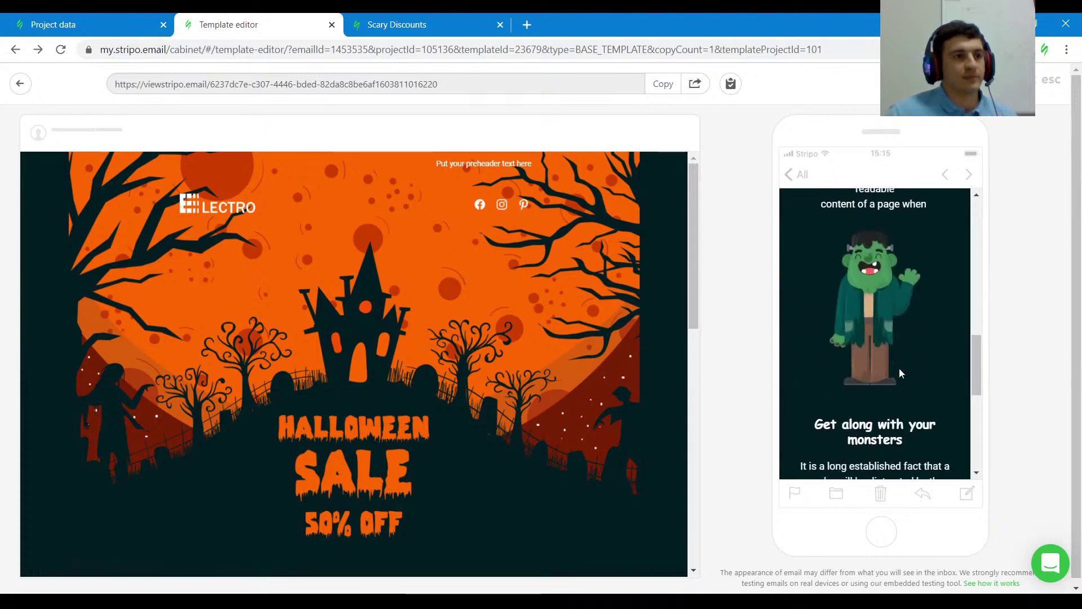
scroll(562, 349, "down", 10)
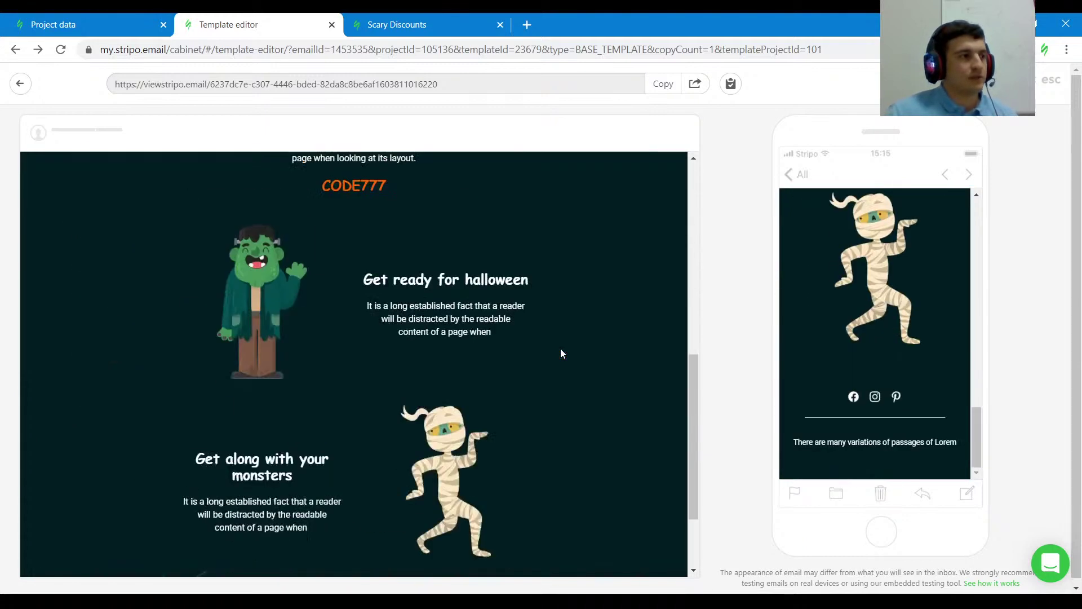
scroll(544, 357, "up", 5)
scroll(549, 360, "up", 5)
scroll(925, 362, "up", 10)
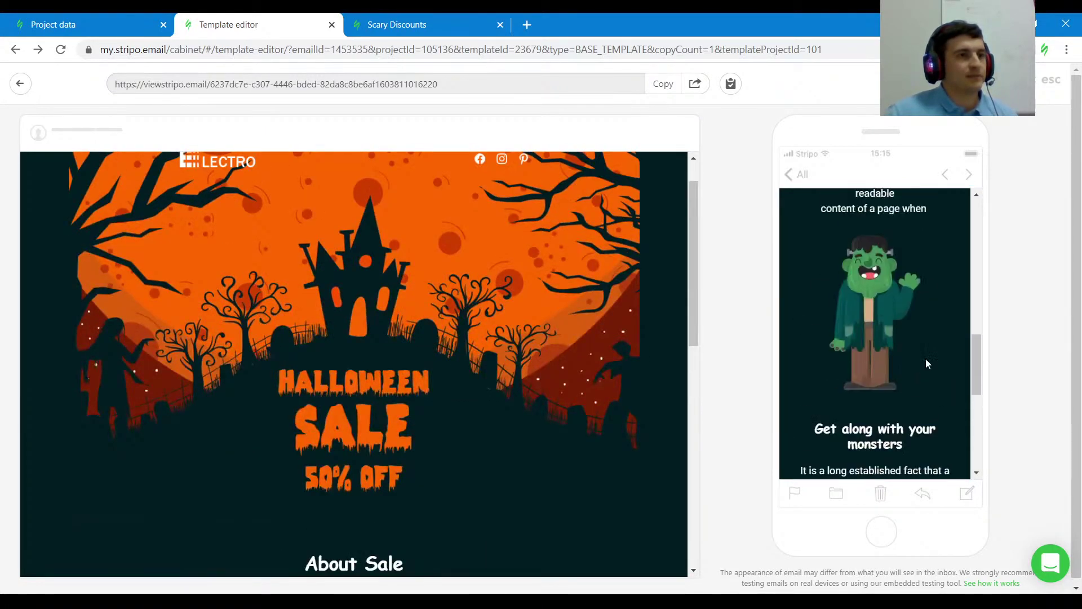
scroll(501, 315, "up", 1)
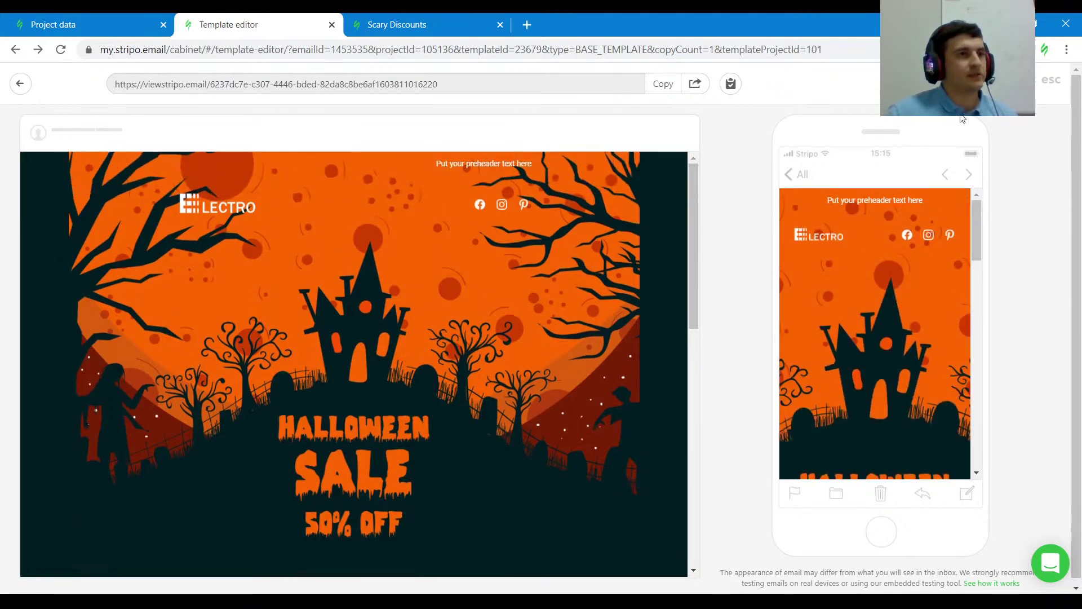
left_click(1051, 81)
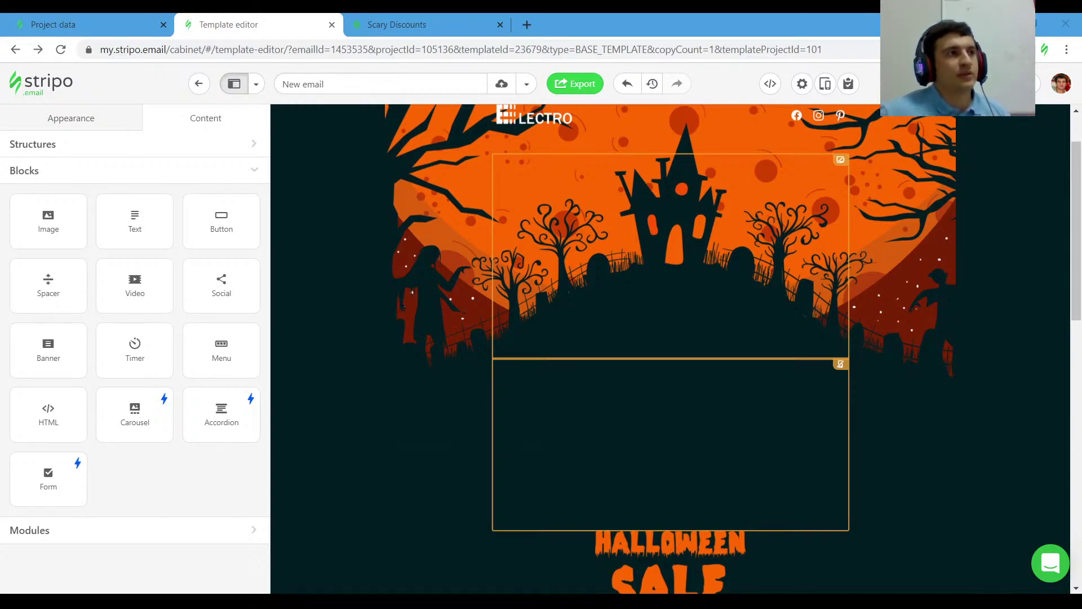
Step: Examine the background image and background-position attributes of the es-wrapper table in the email's HTML code
scroll(925, 256, "up", 1)
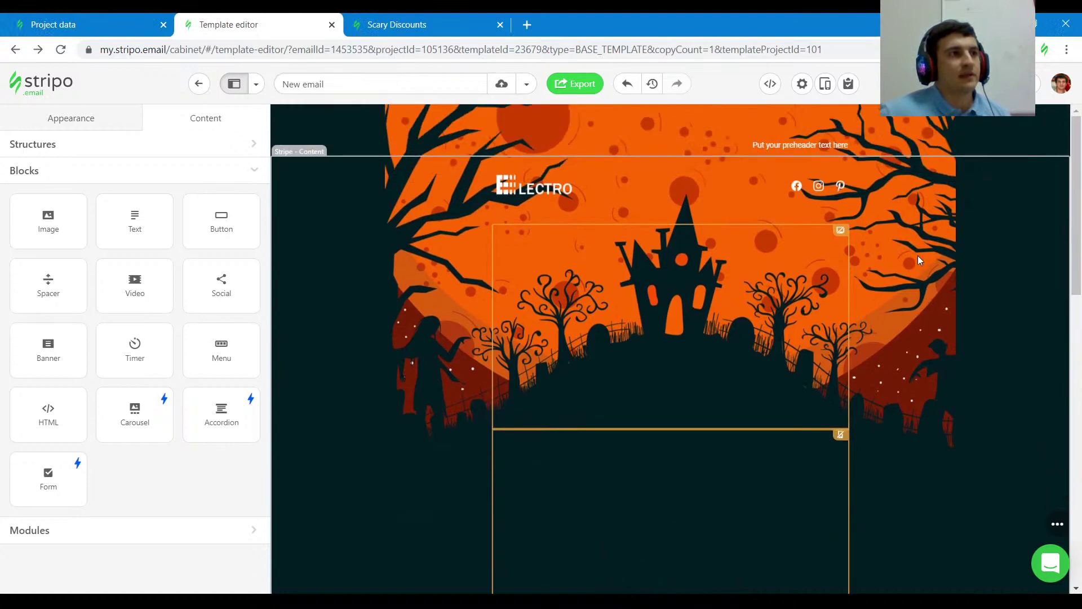
left_click(770, 84)
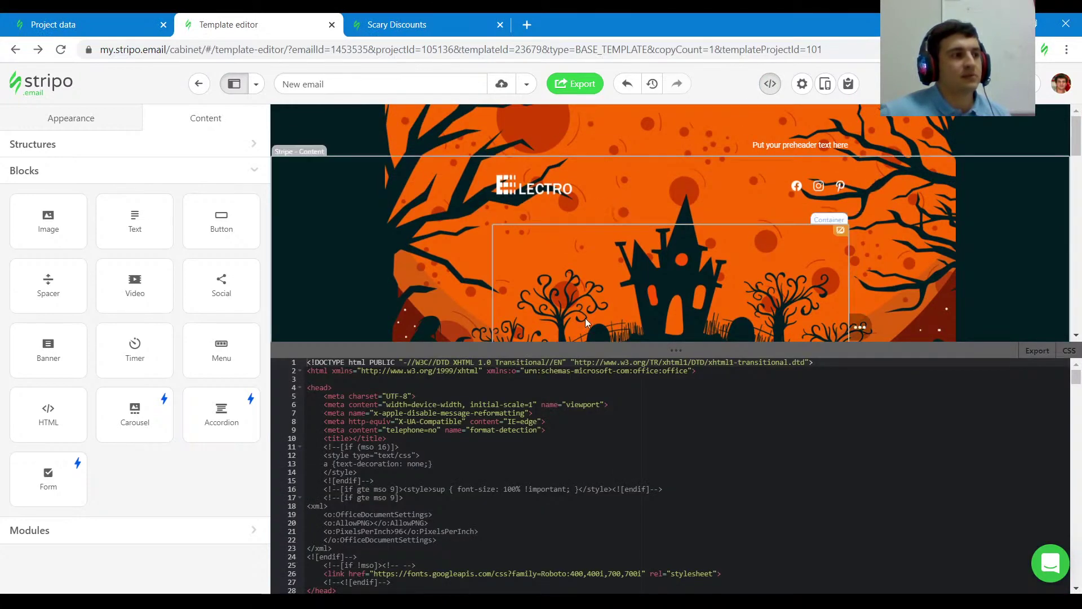
left_click_drag(584, 350, 585, 228)
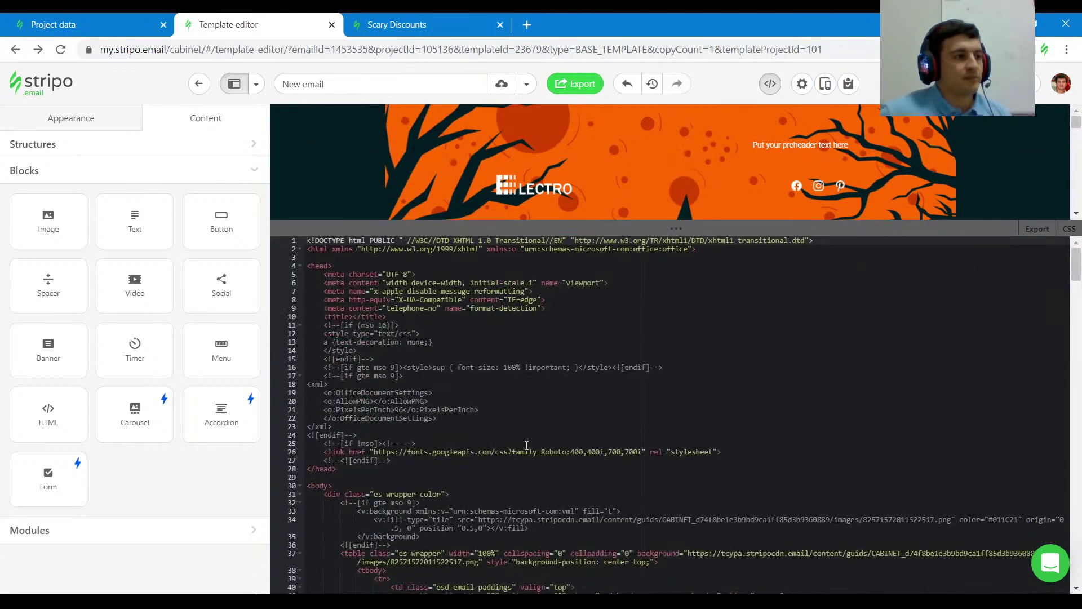
scroll(437, 140, "down", 1)
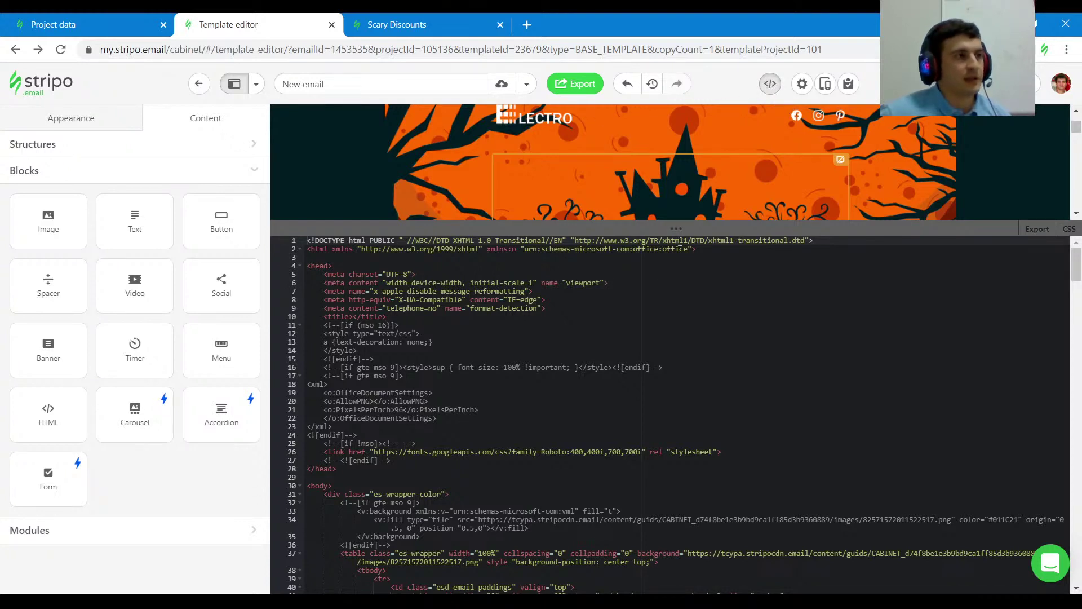
left_click_drag(704, 231, 708, 168)
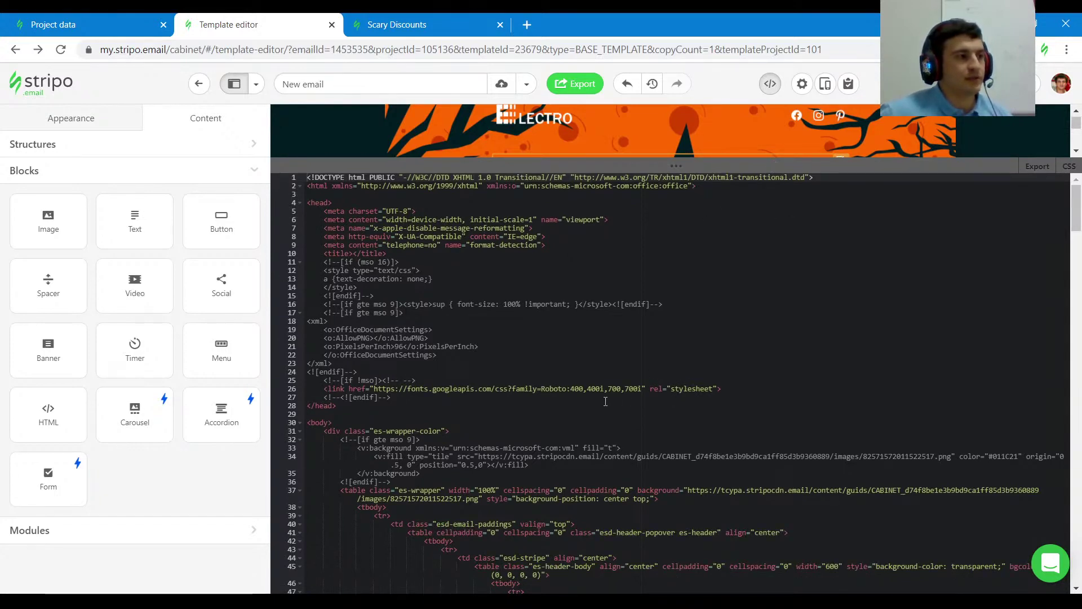
scroll(605, 401, "down", 3)
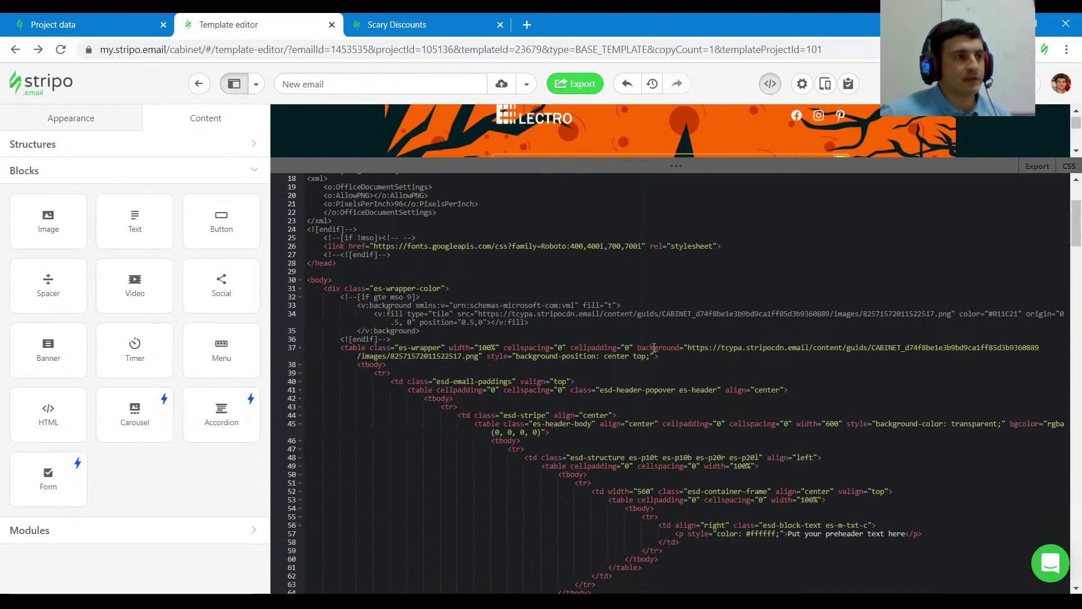
left_click_drag(637, 345, 522, 358)
left_click_drag(487, 358, 657, 358)
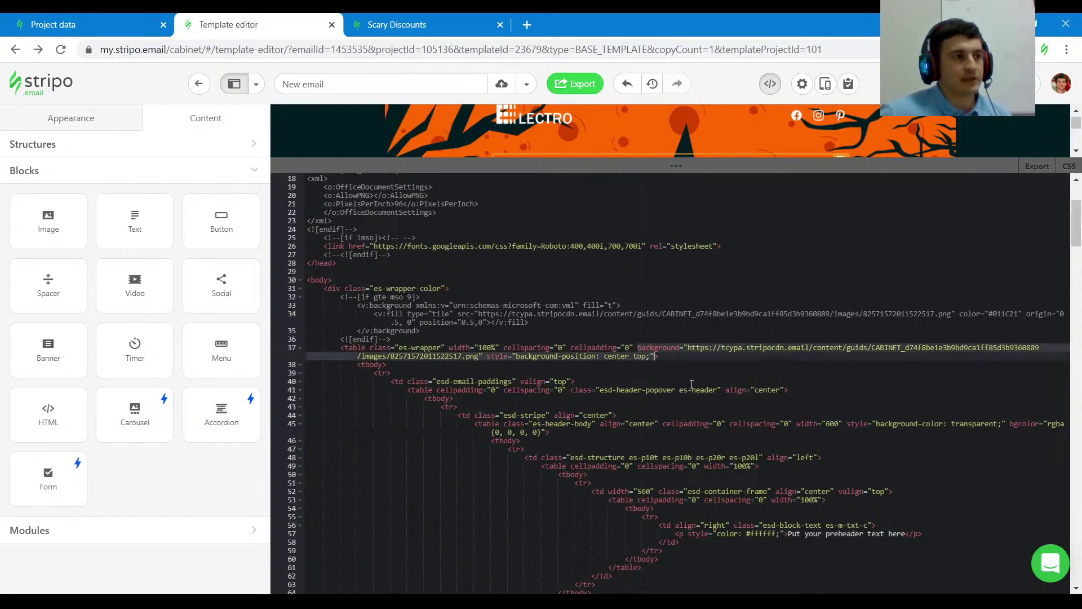
left_click(771, 84)
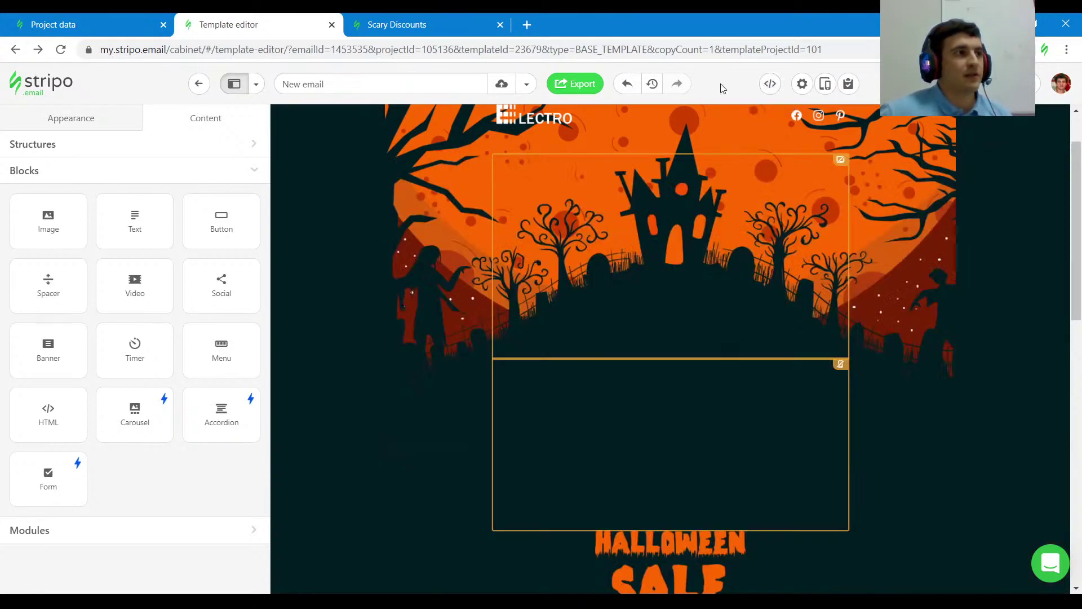
Step: Switch the email's background image off and on again in the general settings and look at its change-image option
left_click(89, 118)
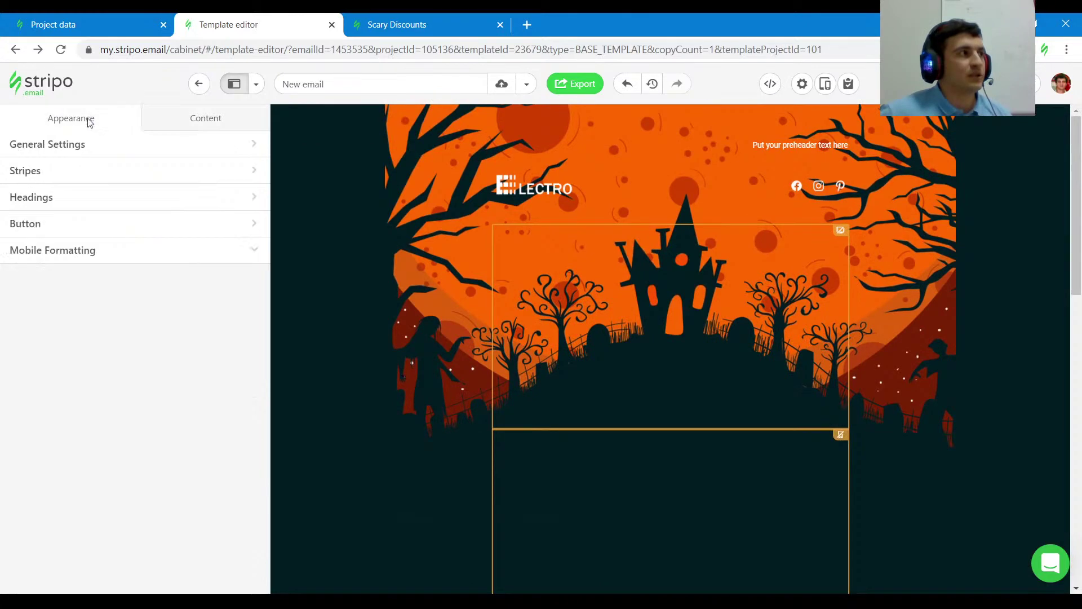
left_click(102, 250)
left_click(73, 145)
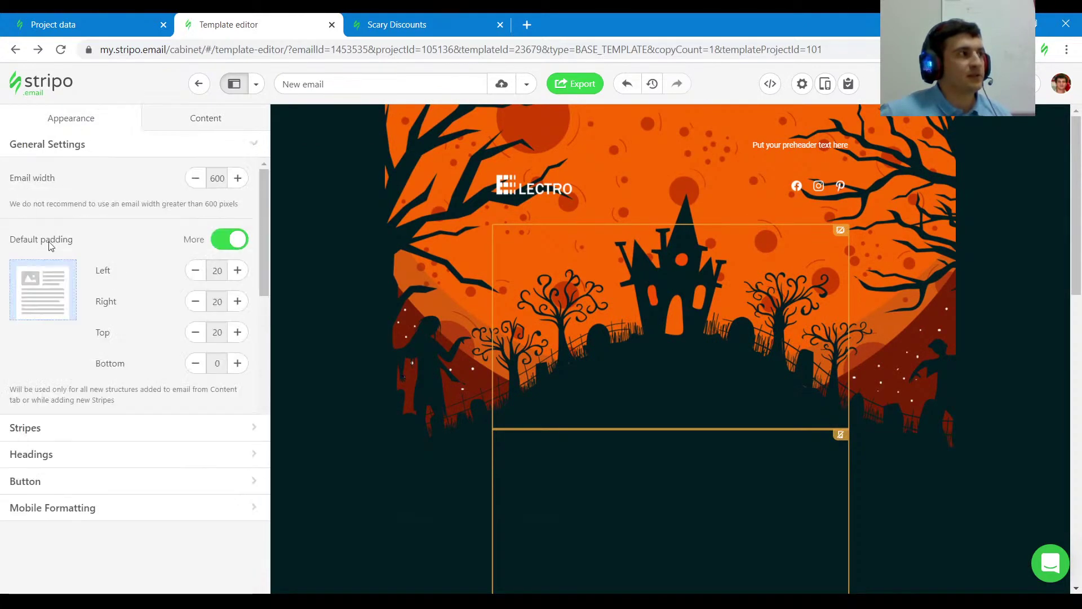
scroll(136, 345, "down", 6)
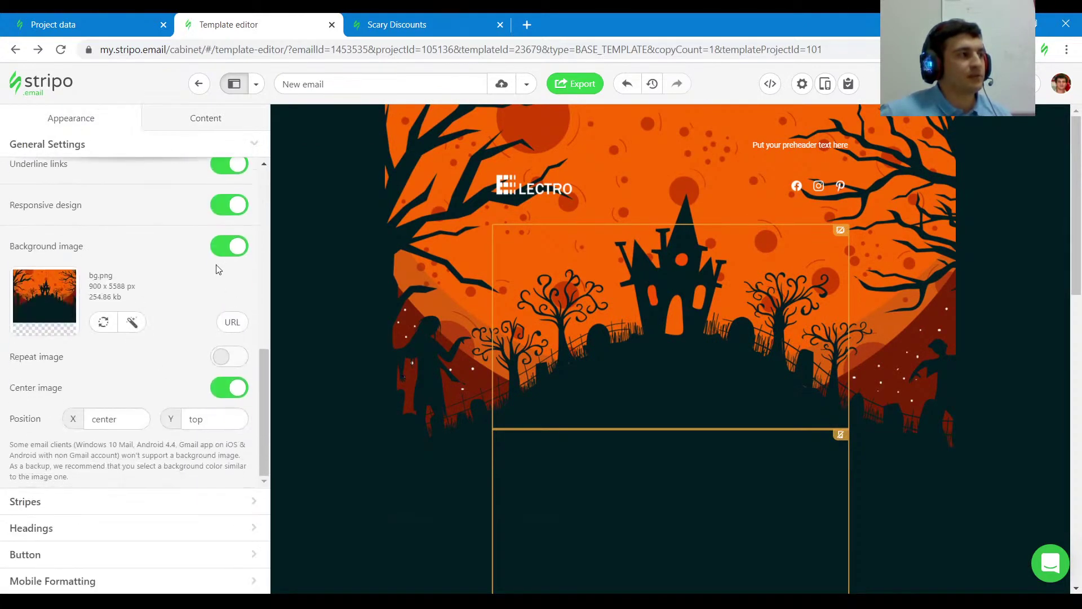
left_click(234, 244)
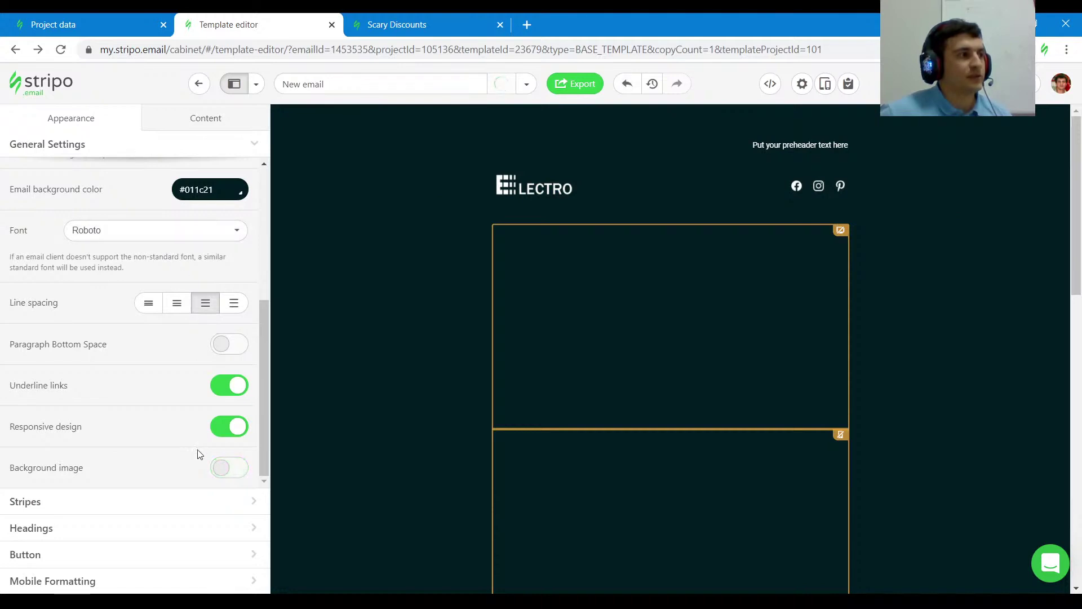
left_click(226, 468)
scroll(169, 366, "down", 3)
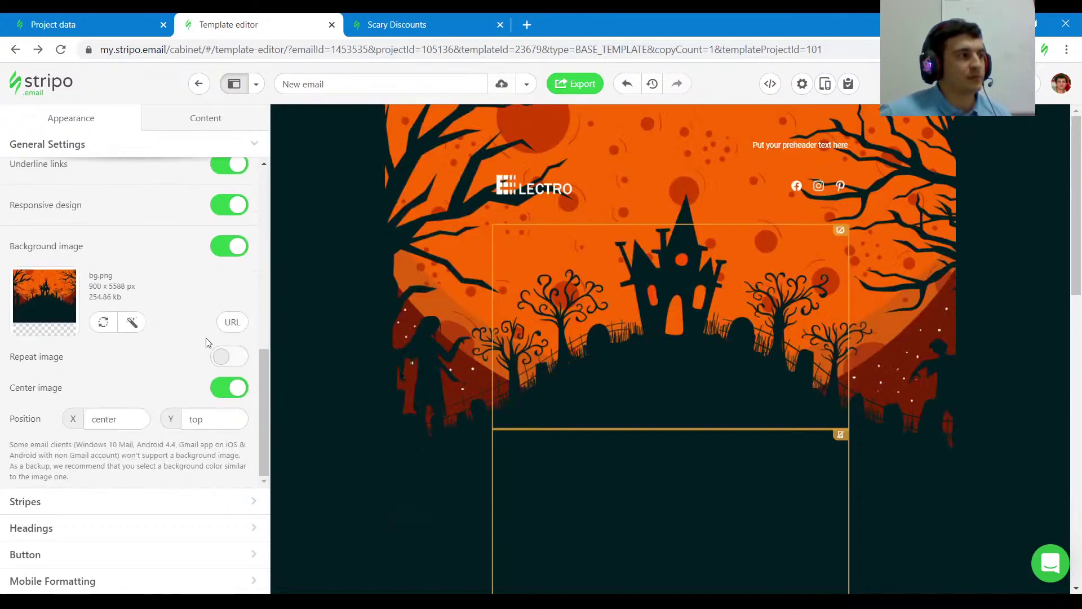
left_click(102, 324)
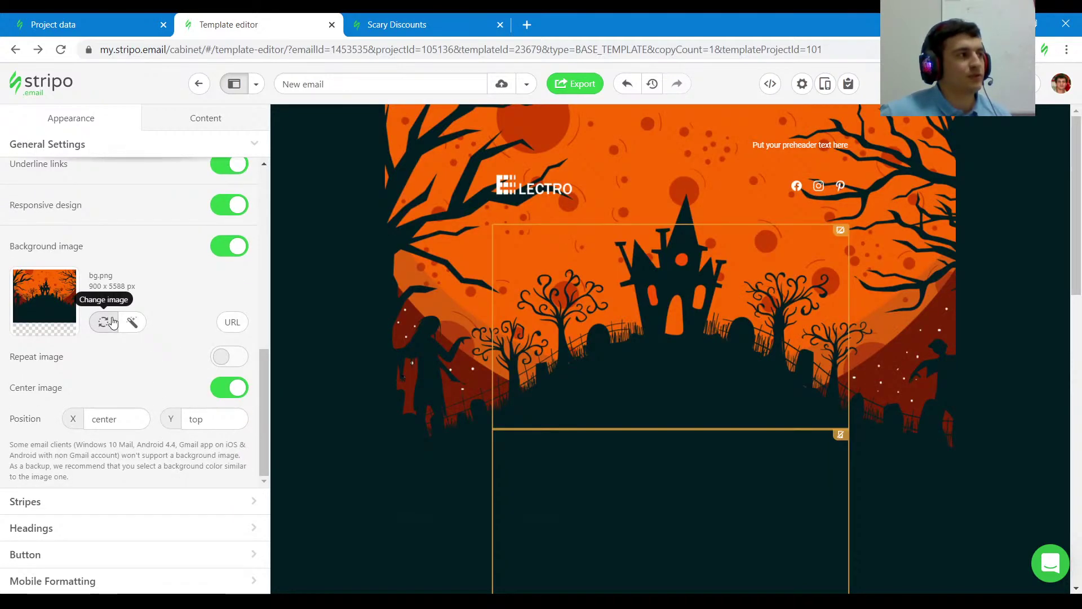
left_click(28, 166)
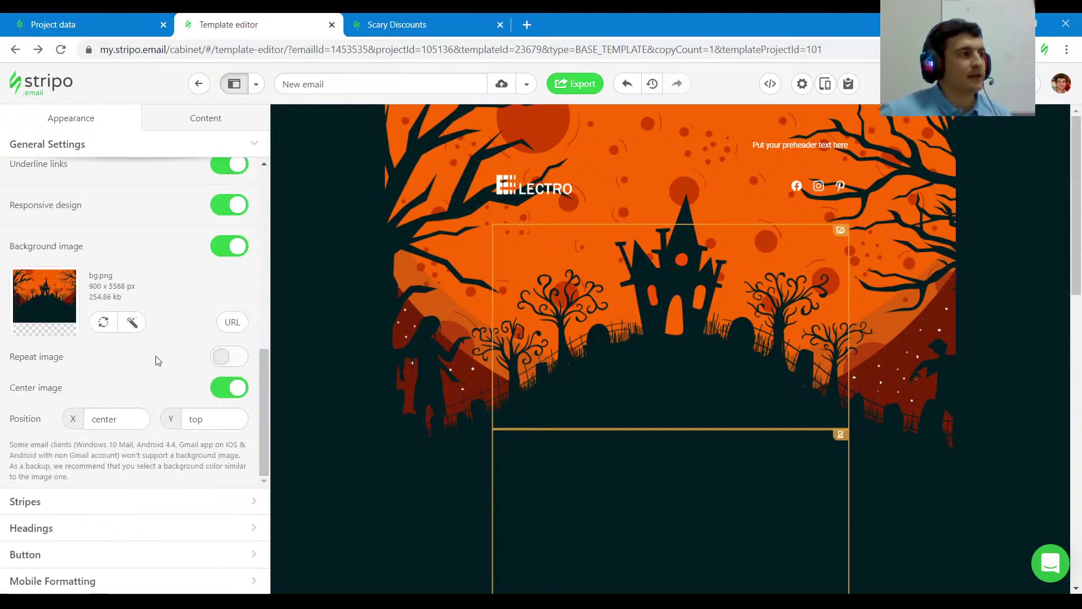
Step: Examine the background image option of the Halloween sale stripe, including the email and project image galleries, without choosing an image
scroll(323, 358, "down", 7)
left_click(359, 354)
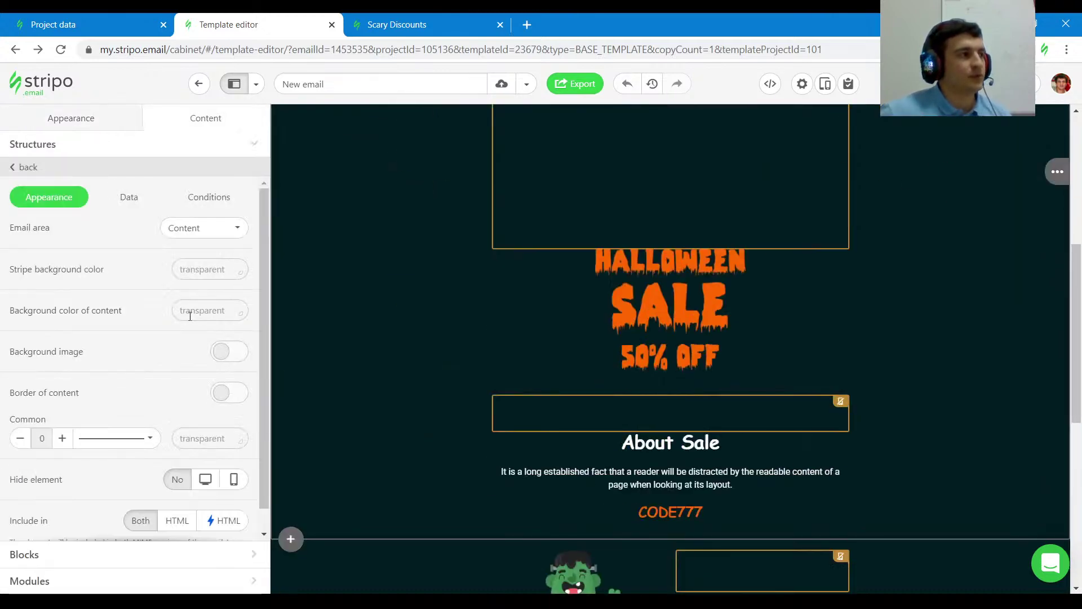
left_click(236, 352)
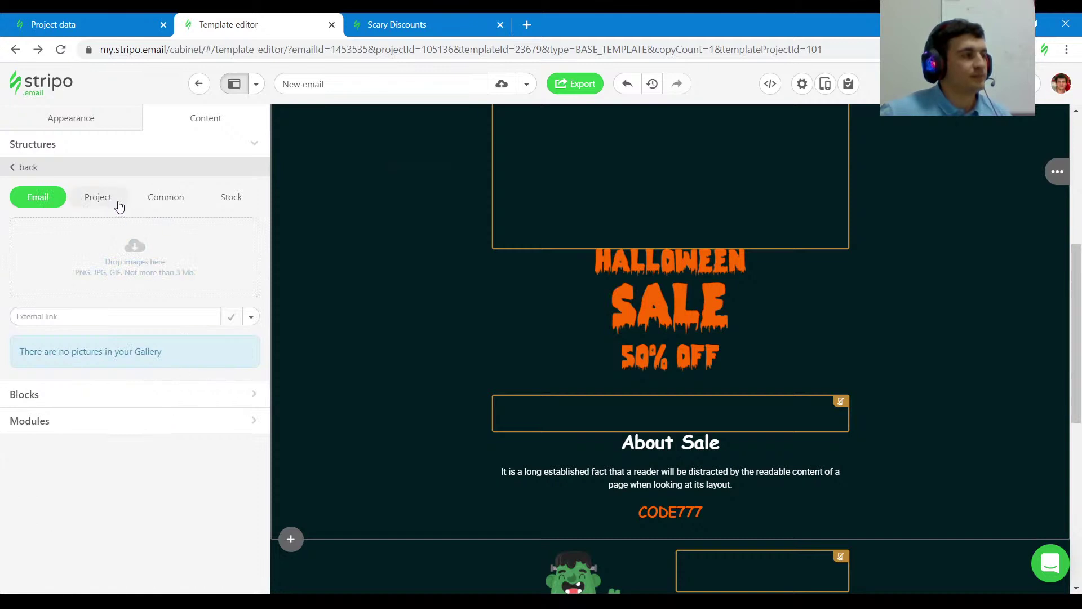
left_click(96, 201)
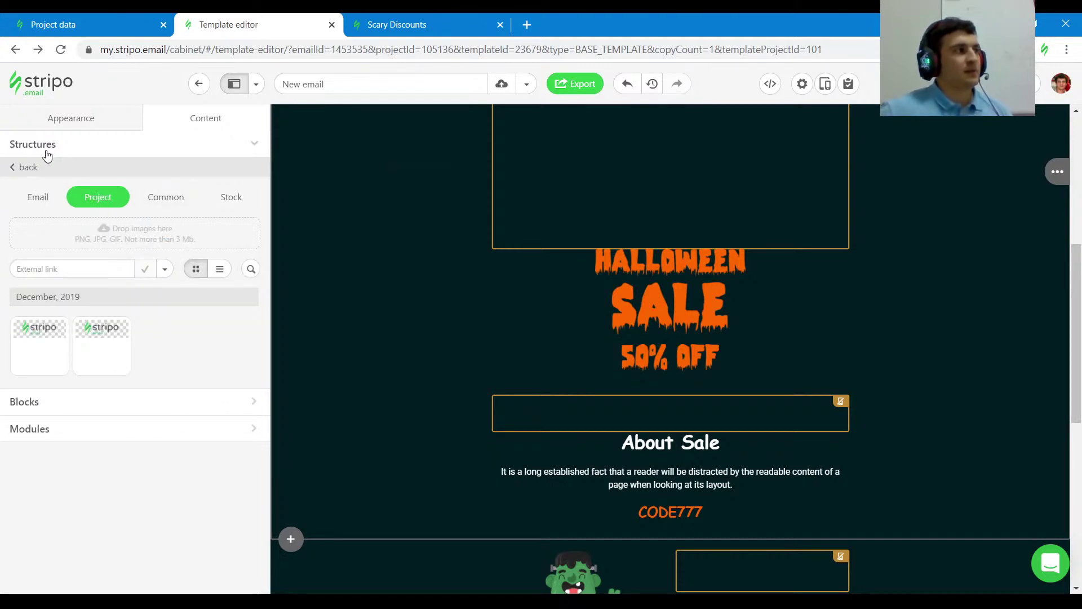
left_click(25, 168)
scroll(839, 320, "up", 10)
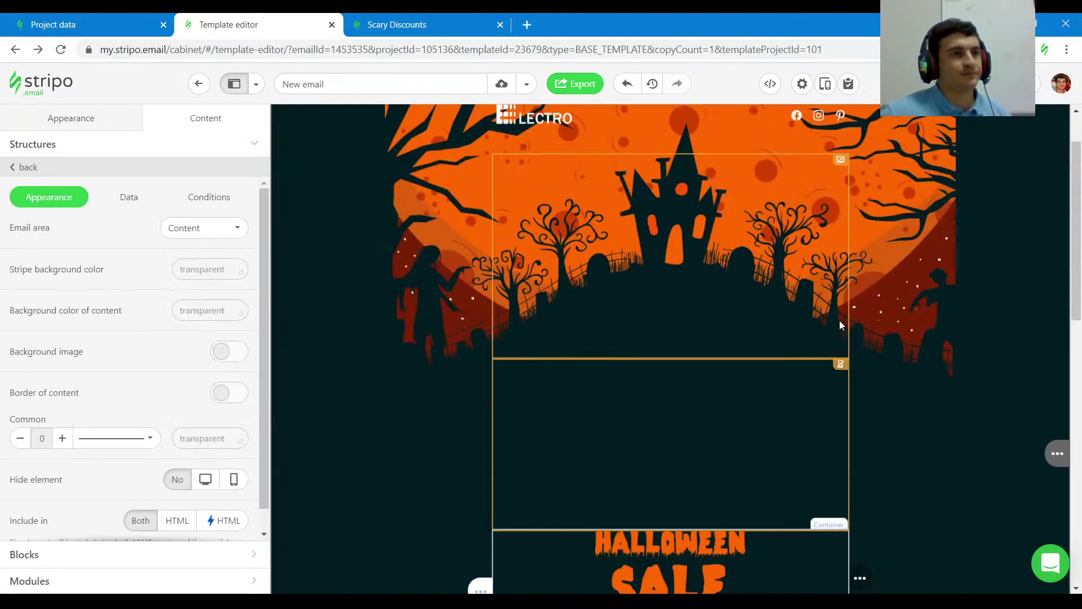
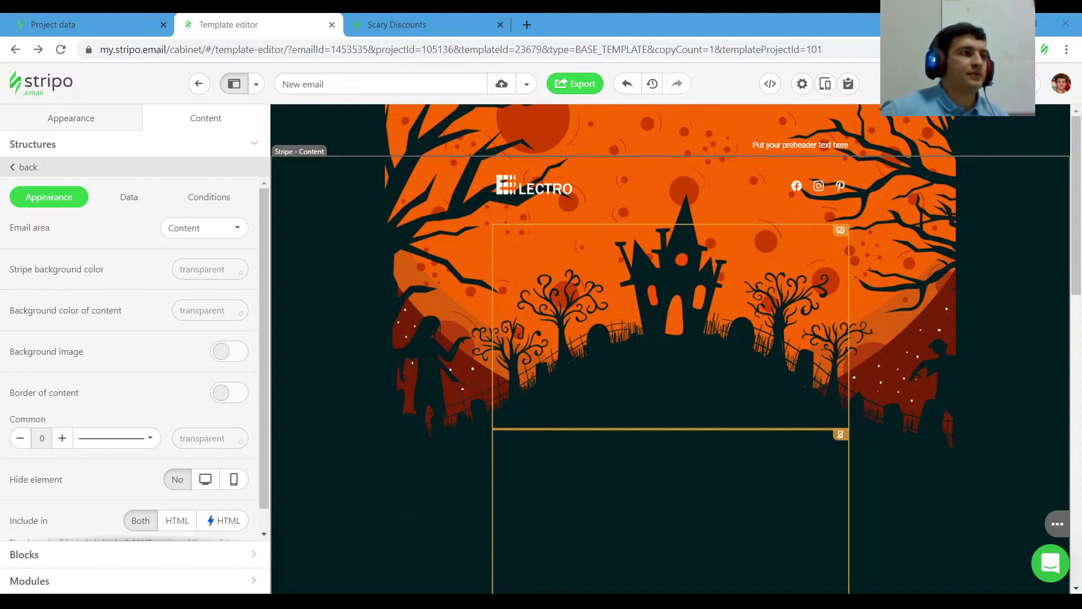
Step: Delete the upper spacer that is hidden on desktop, directly below the logo and social icons
scroll(558, 355, "down", 5)
scroll(558, 355, "down", 2)
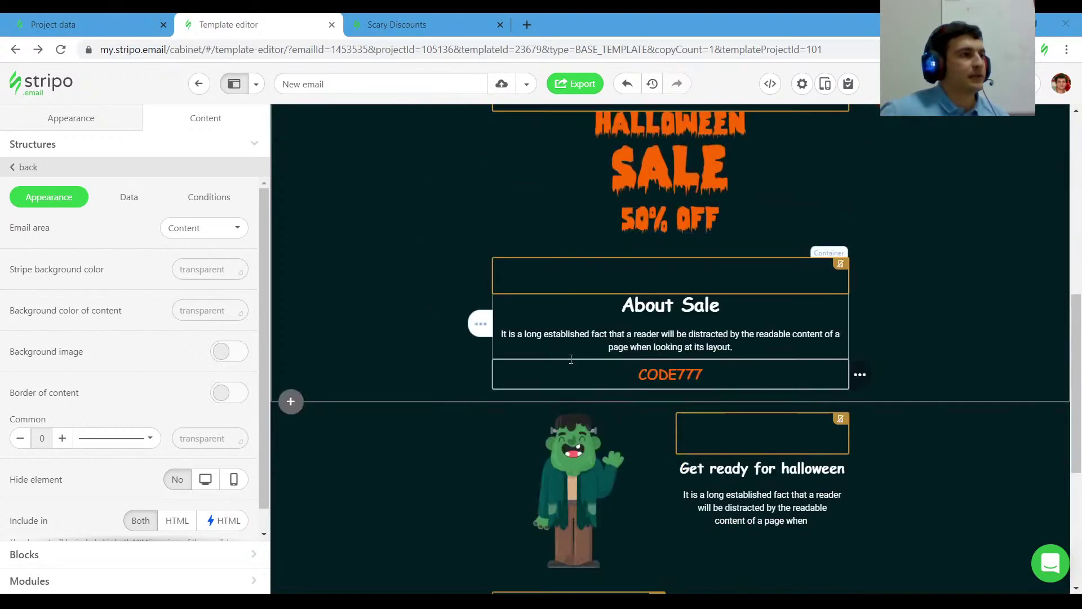
scroll(563, 356, "up", 3)
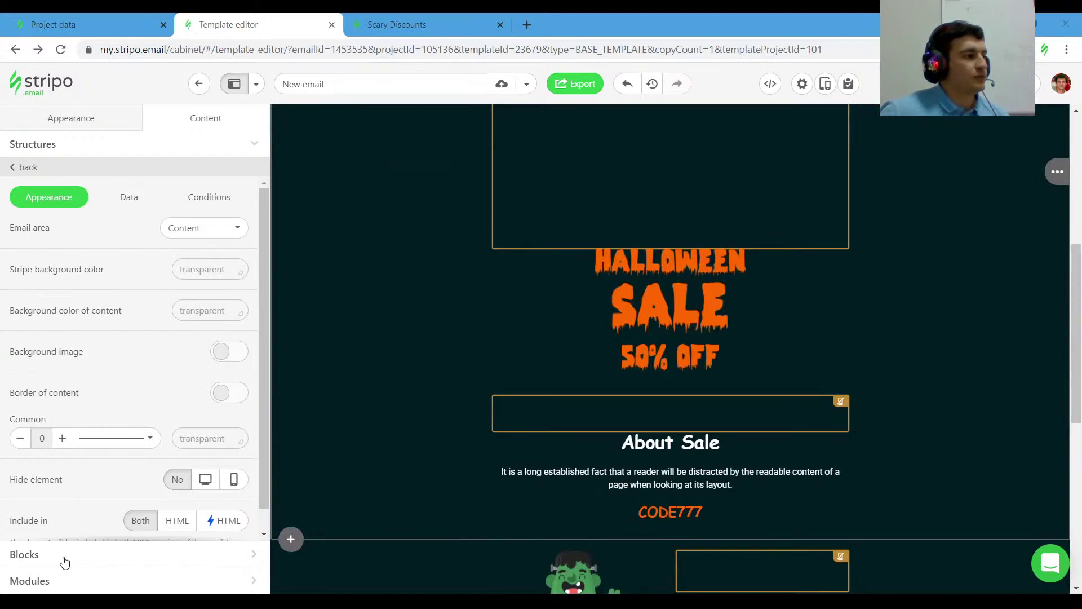
scroll(495, 255, "up", 6)
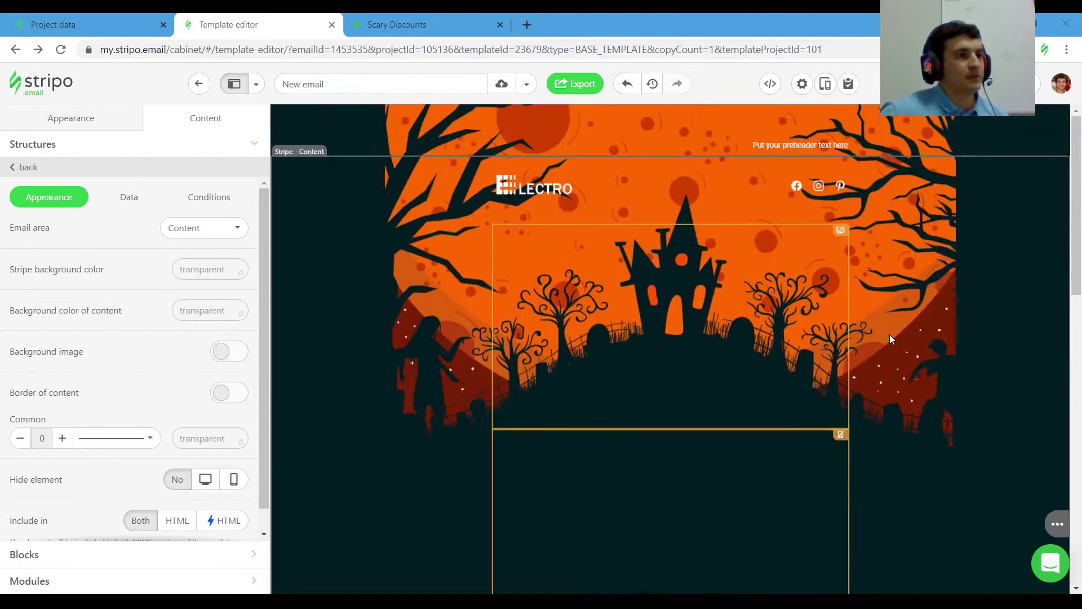
left_click(907, 327)
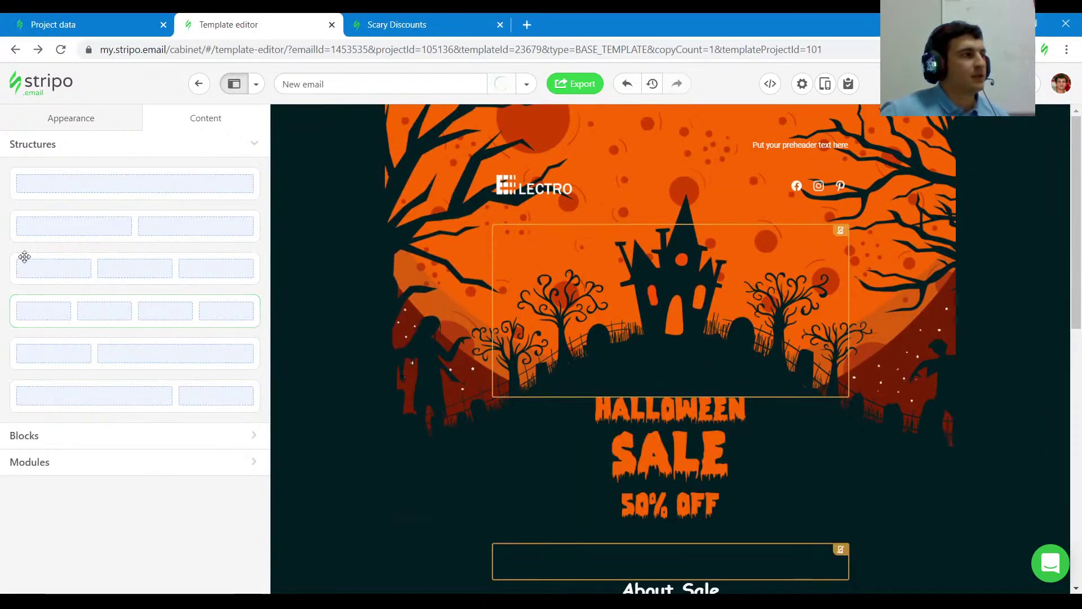
Step: Insert a Button block directly above the Halloween Sale heading and turn on highlighting of hovered buttons in the email's appearance settings
left_click(44, 439)
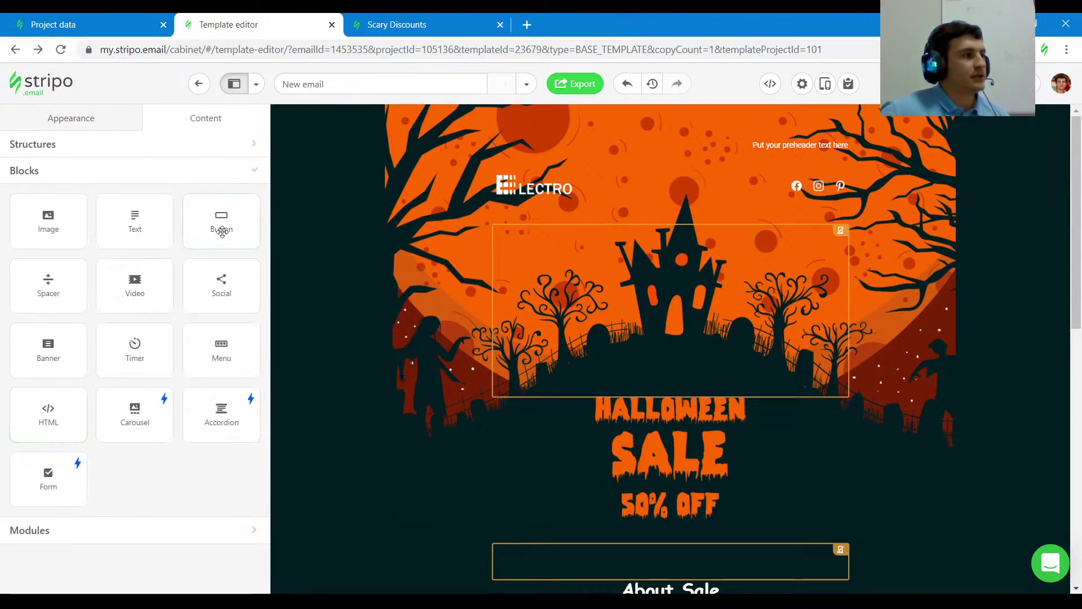
left_click_drag(221, 230, 606, 408)
left_click(65, 119)
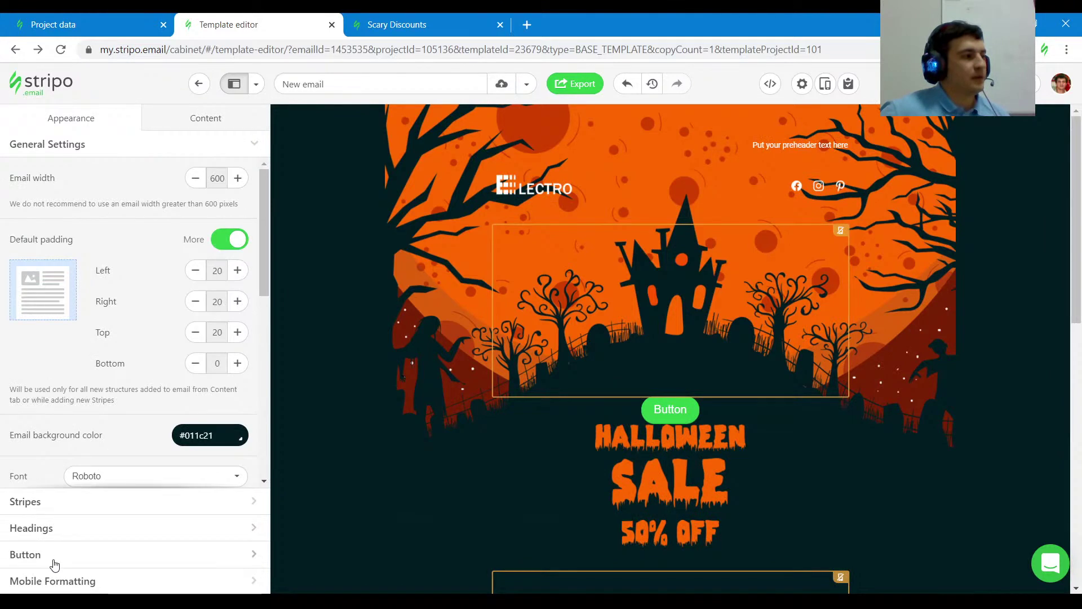
left_click(53, 558)
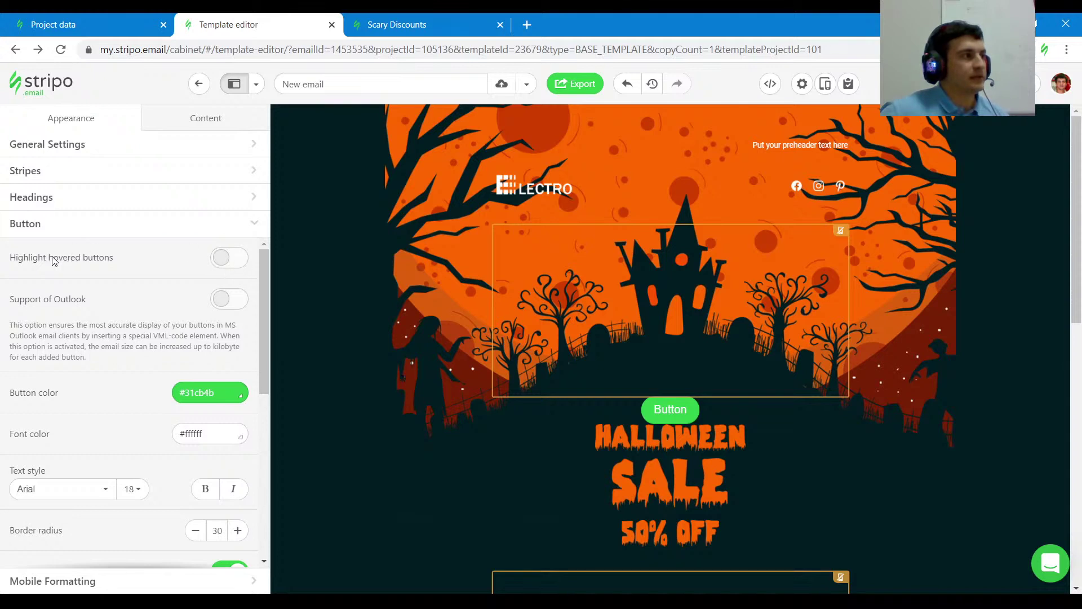
left_click(239, 263)
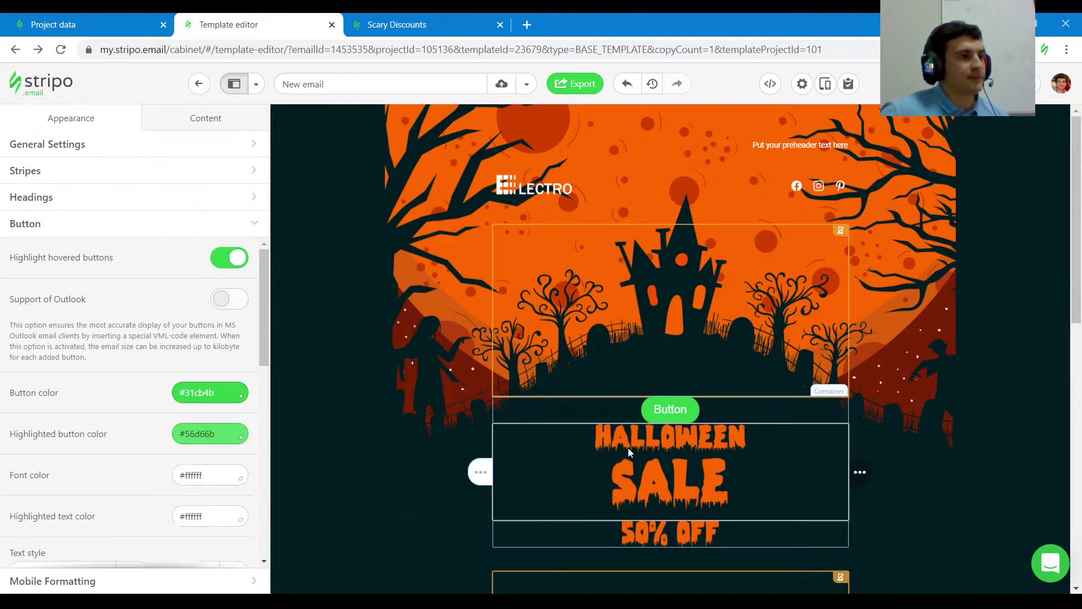
Step: Set the highlighted button color to #f1c232 and switch off the separate border settings for each side of the buttons
left_click(197, 428)
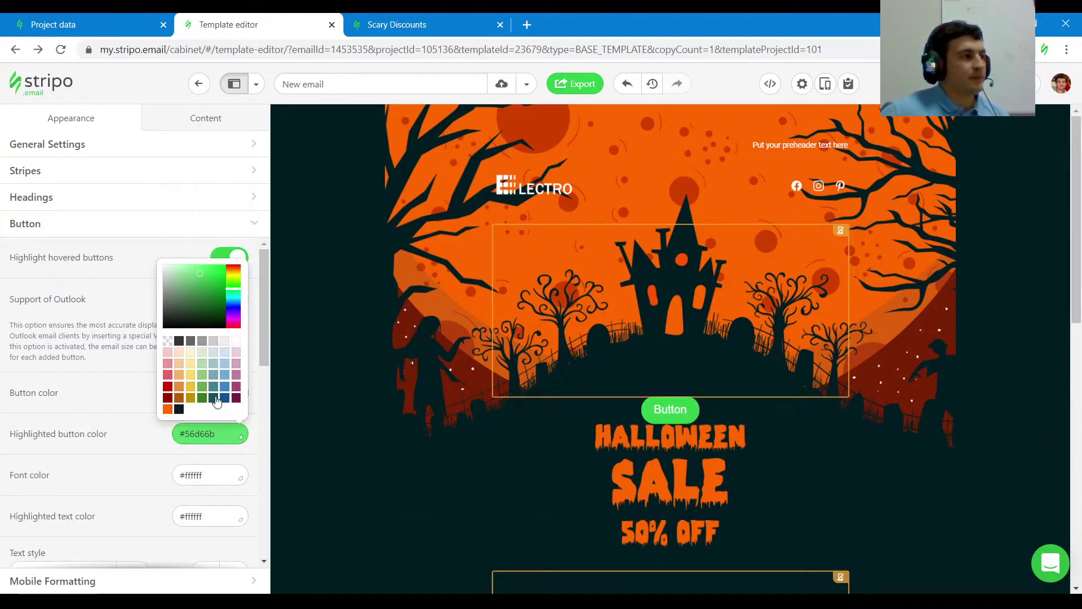
left_click(194, 389)
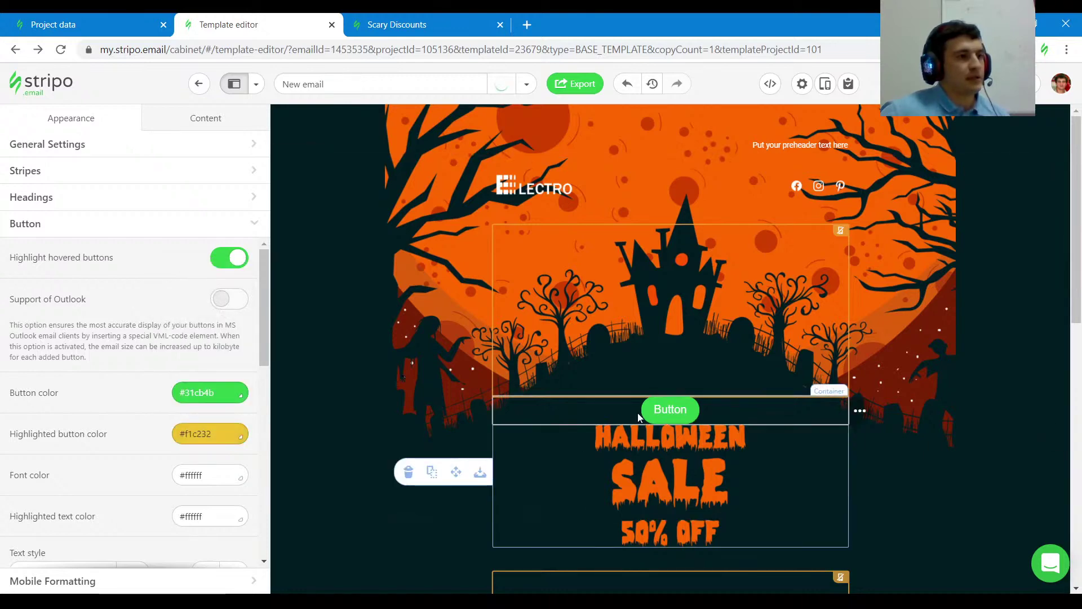
scroll(234, 403, "down", 4)
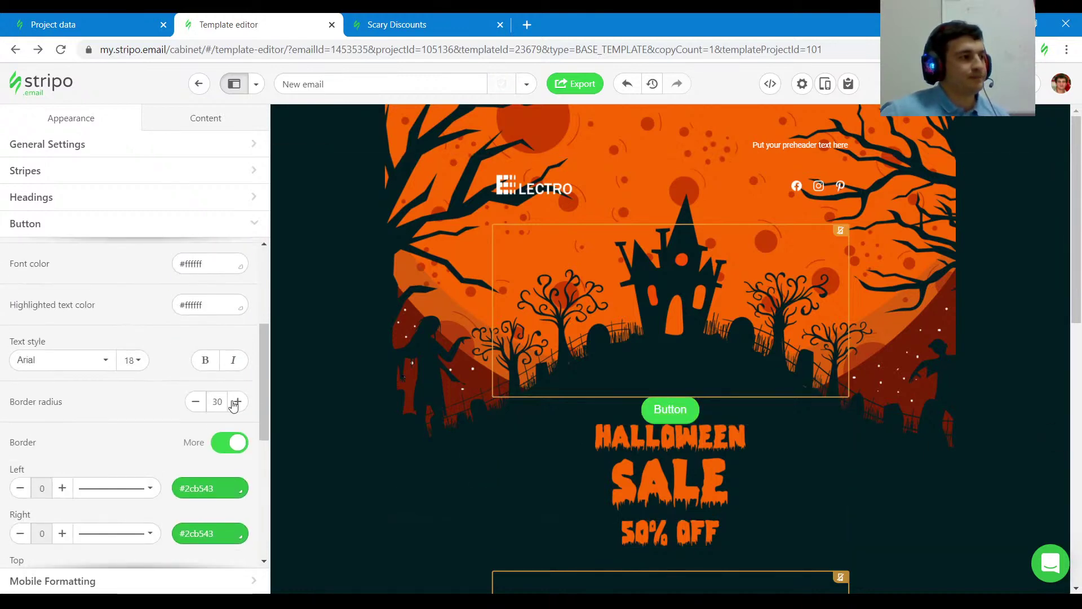
left_click(229, 442)
scroll(191, 437, "up", 3)
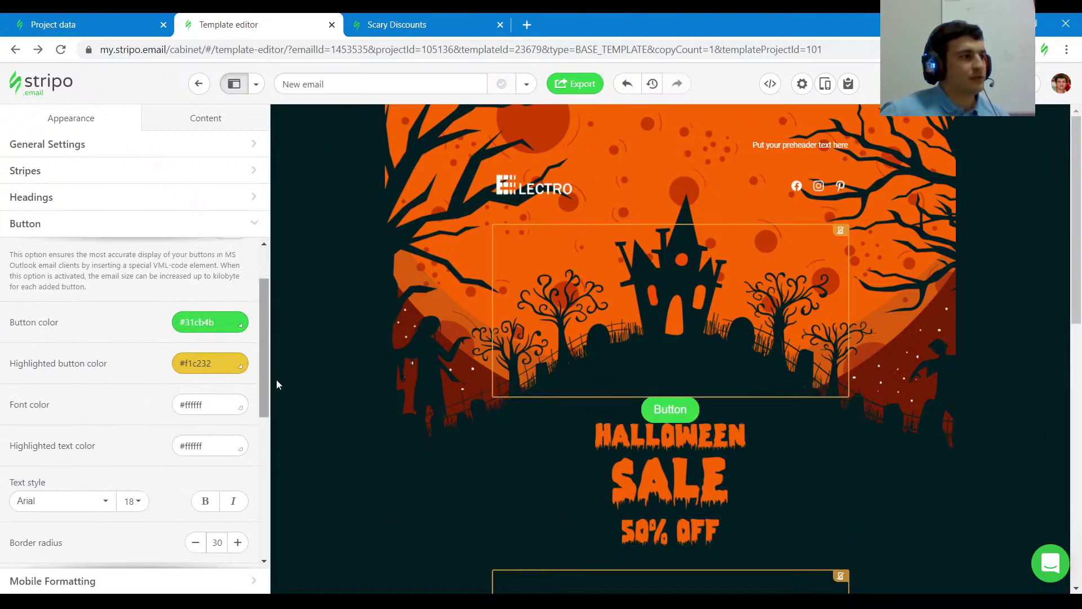
Step: Change the highlighted button color to #cc0000 and the button color to #a64d79
left_click(209, 363)
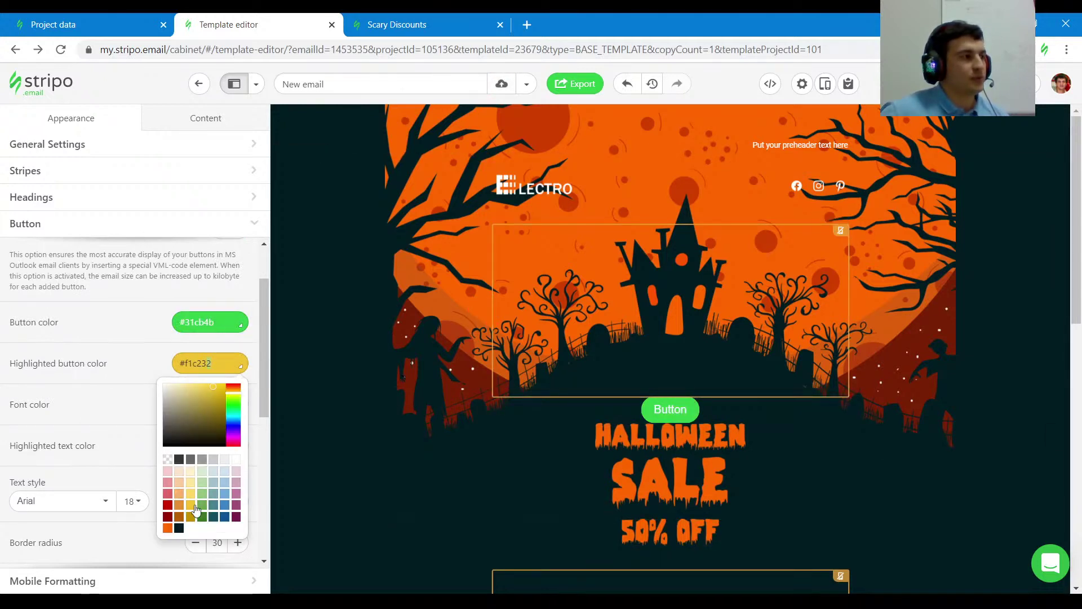
left_click(169, 514)
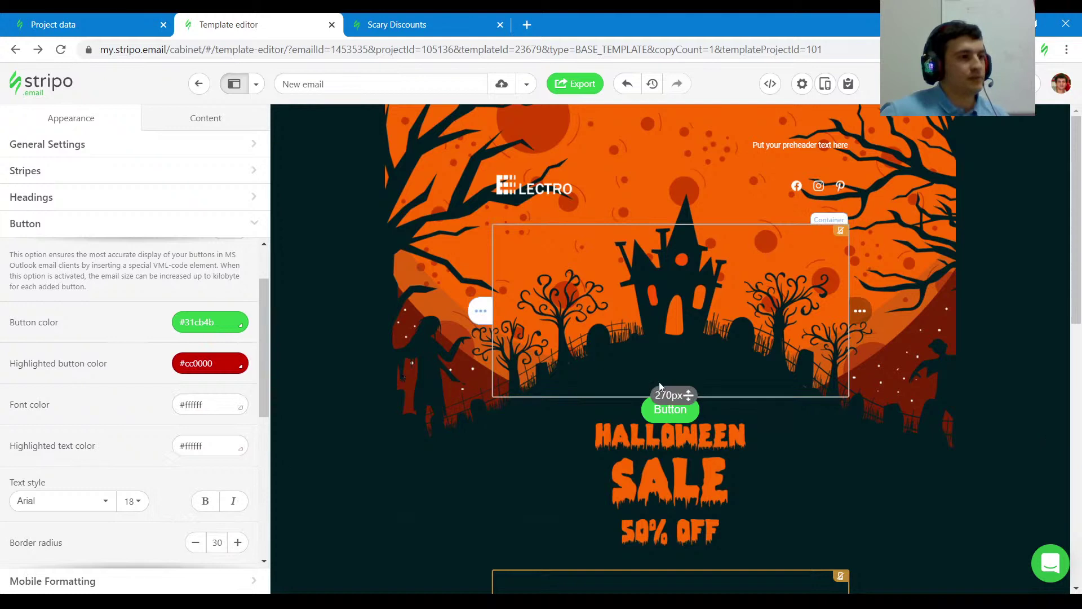
left_click(220, 322)
left_click(236, 463)
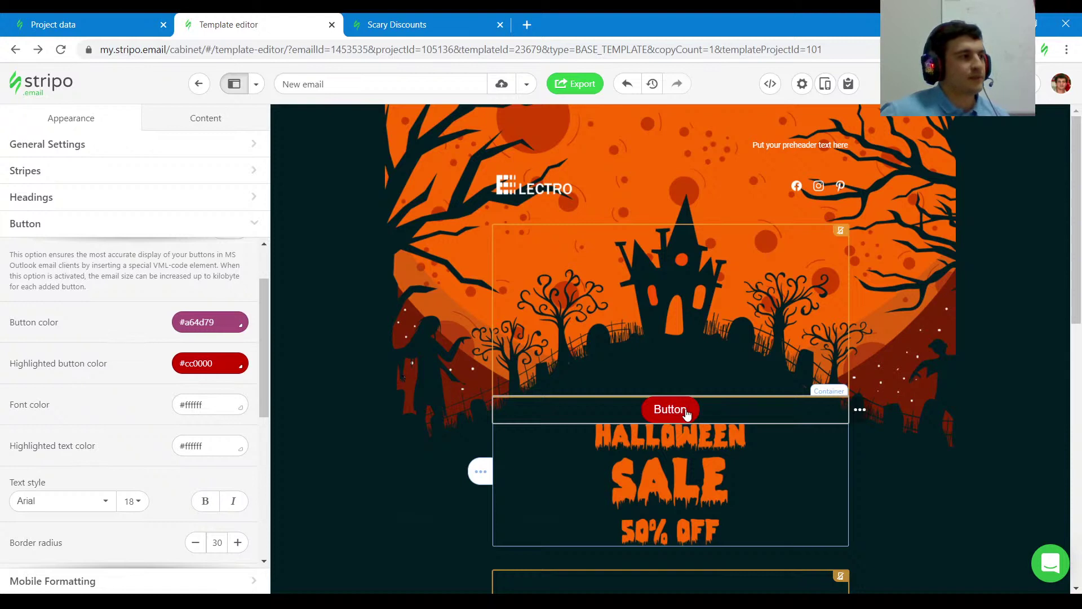
scroll(223, 392, "up", 1)
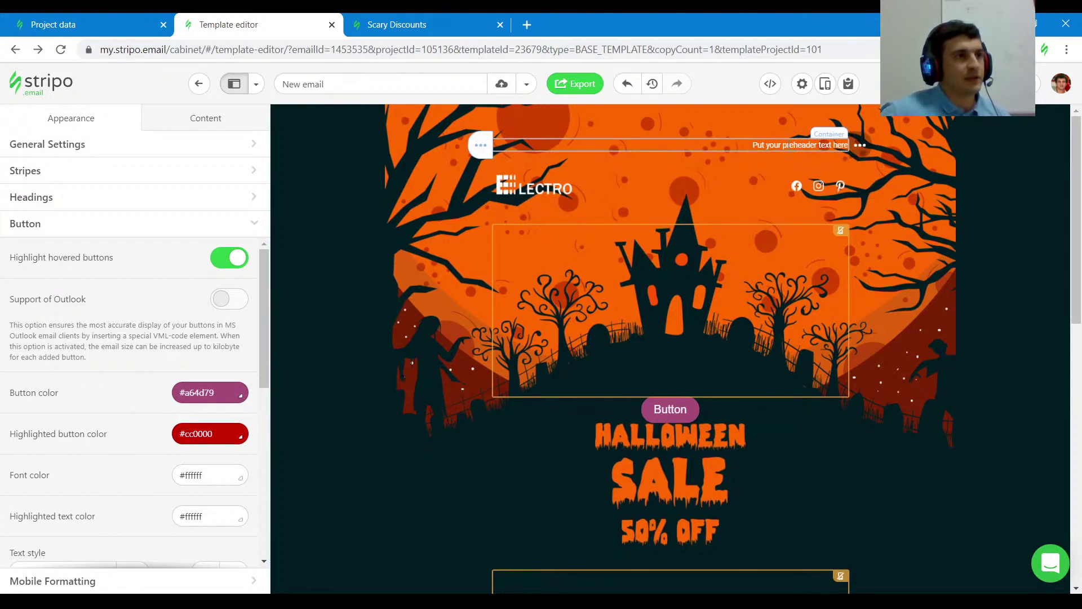
Step: Examine the email's HTML and CSS code and the markup of the preheader text block, and close the code editor
left_click(769, 83)
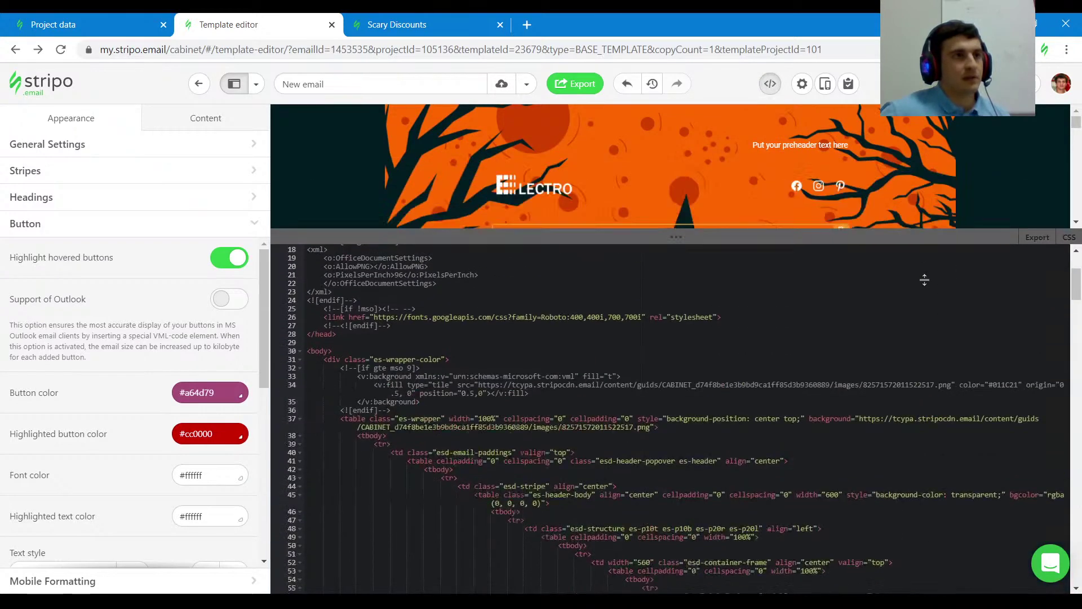
left_click(1070, 361)
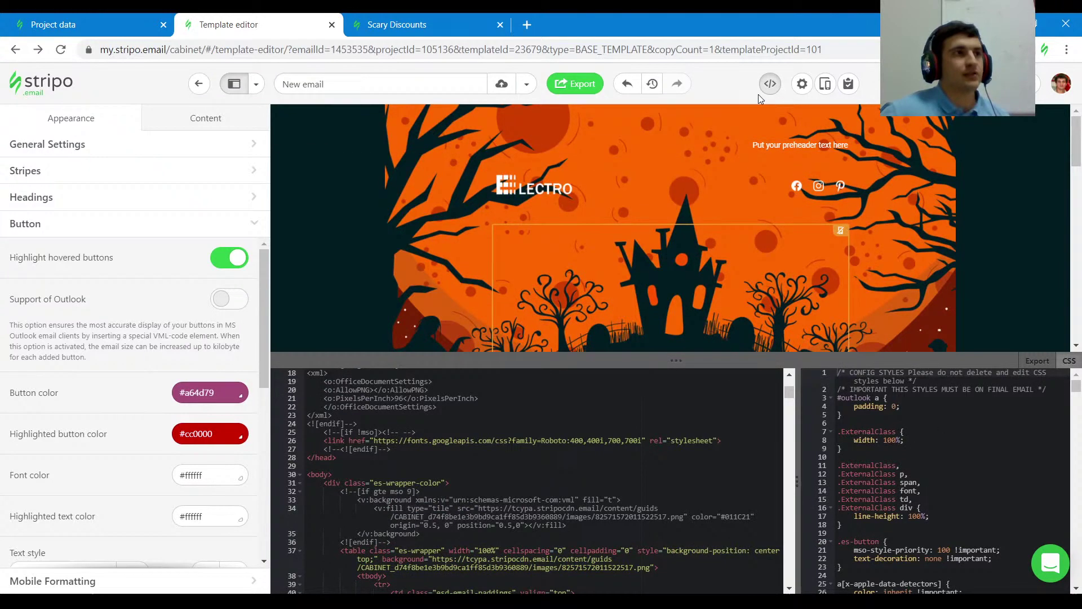
left_click(773, 146)
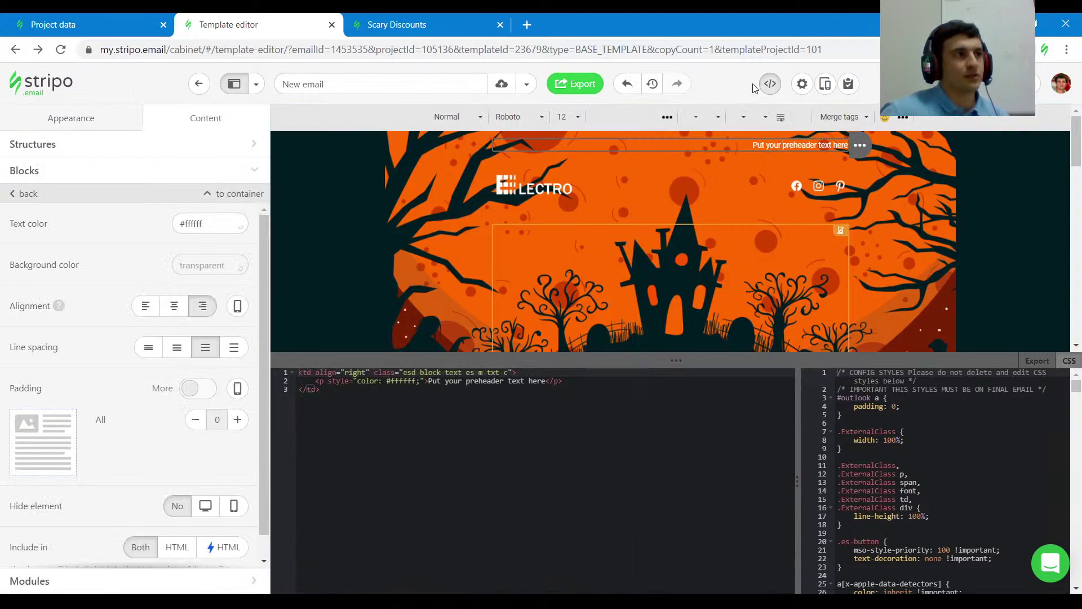
left_click(736, 87)
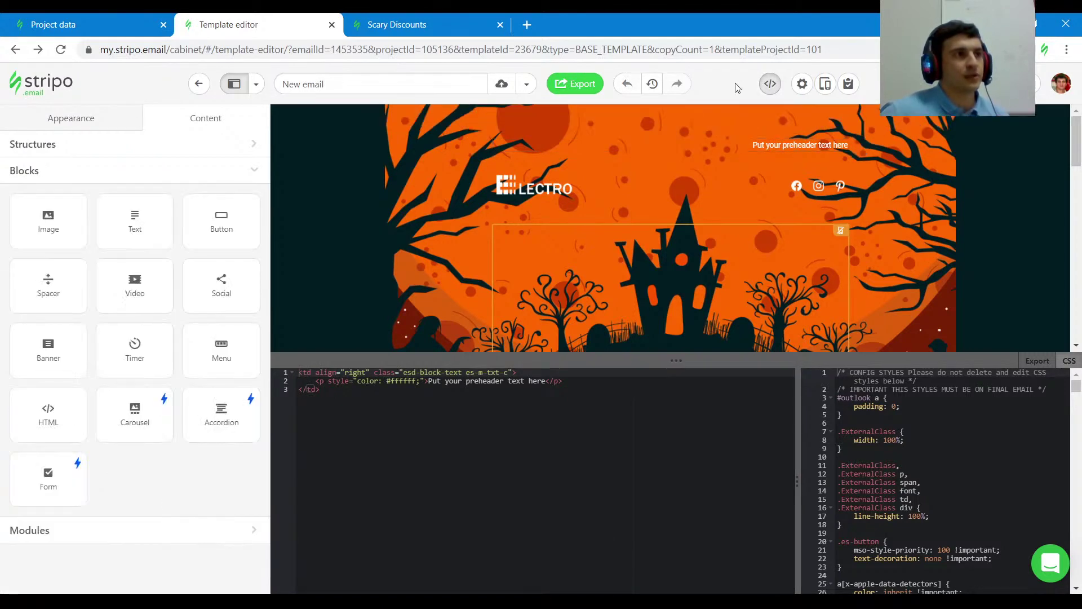
left_click(773, 88)
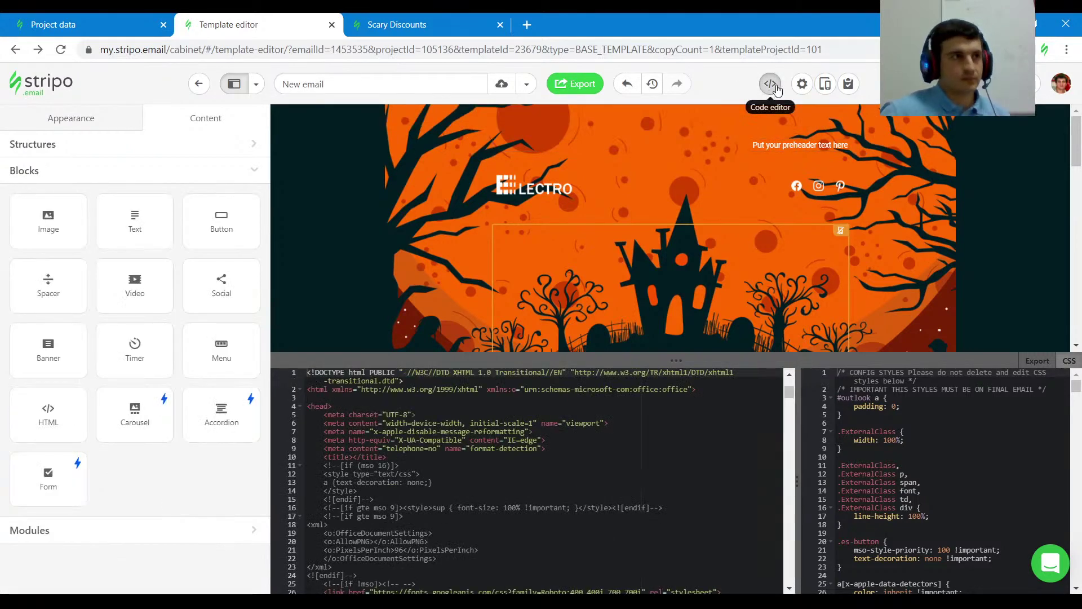
left_click(773, 86)
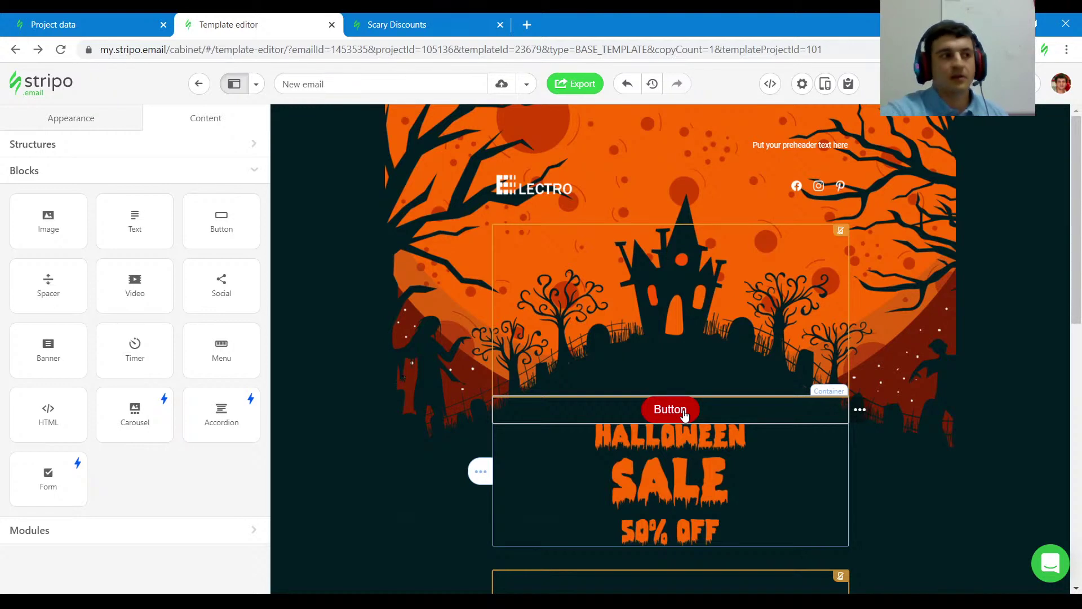
Step: Insert an Image block between the logo row and the castle spacer, and look at its image upload and external link options
left_click_drag(29, 242, 569, 225)
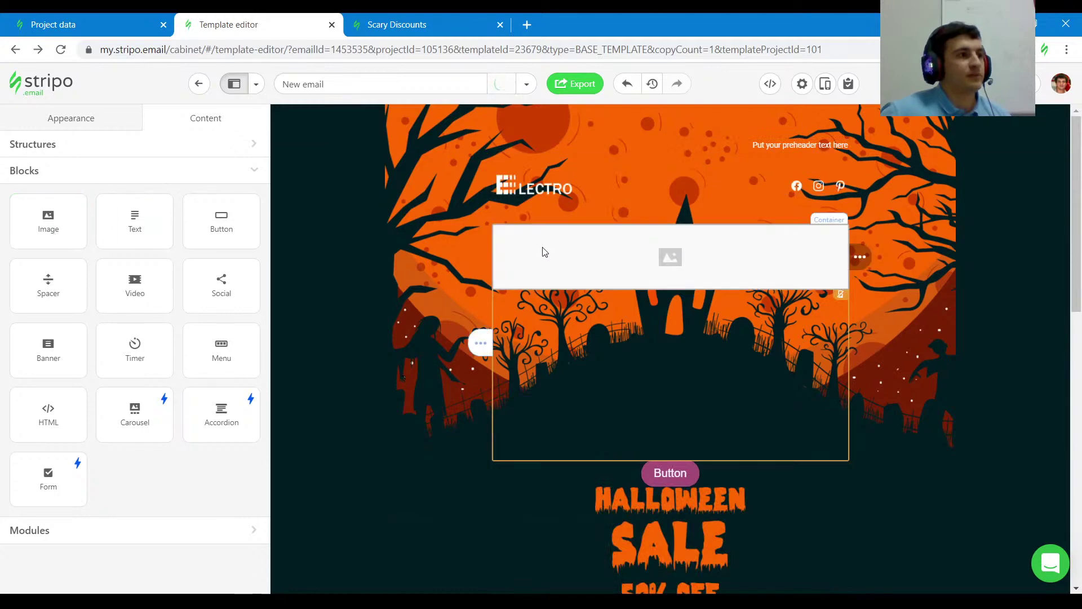
left_click(541, 249)
left_click(80, 346)
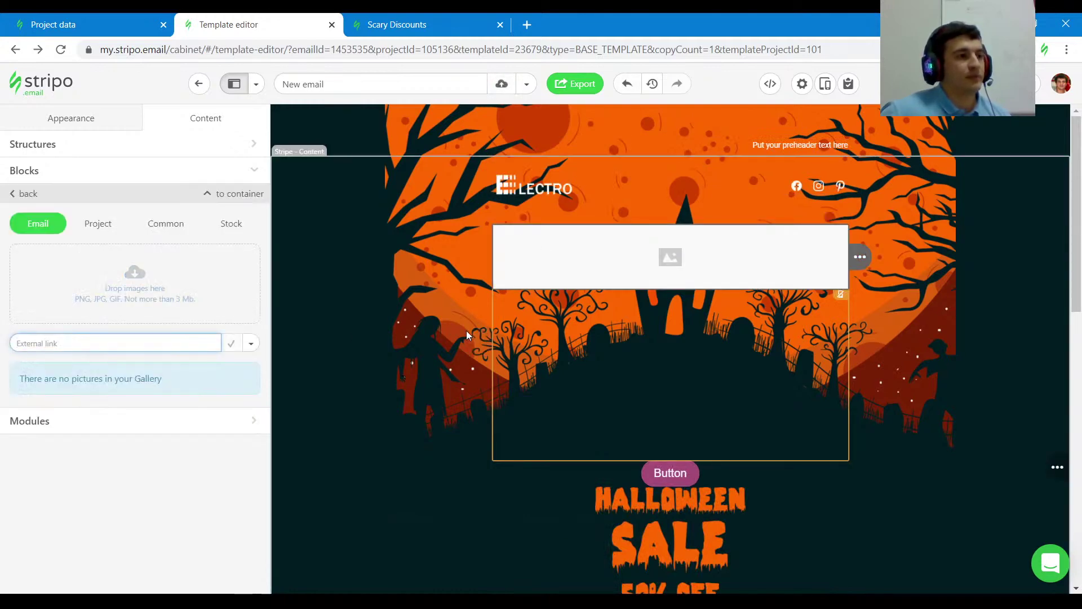
scroll(671, 400, "down", 2)
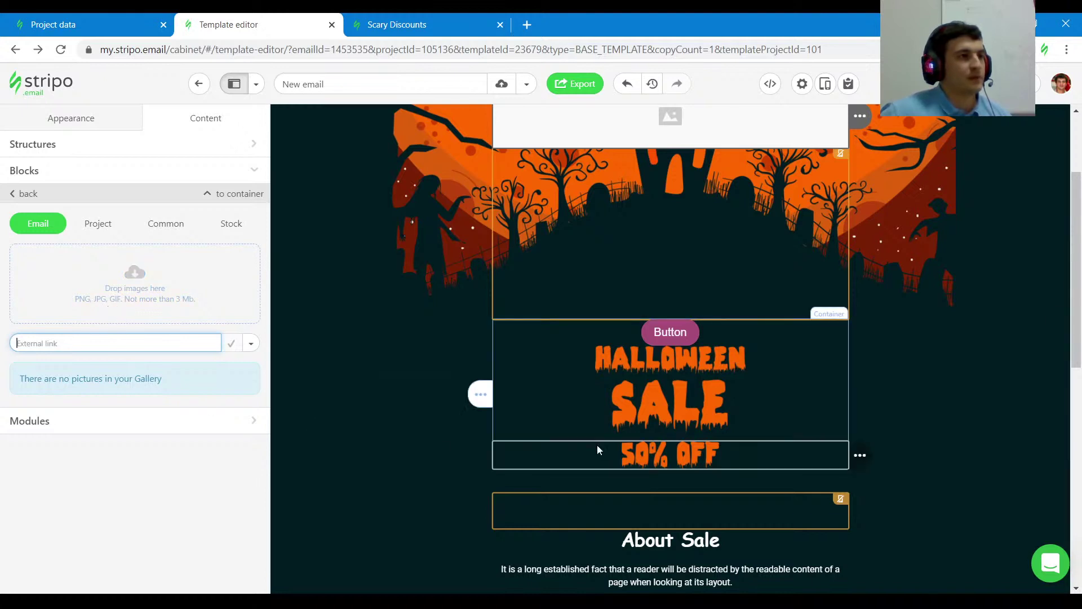
scroll(594, 338, "up", 3)
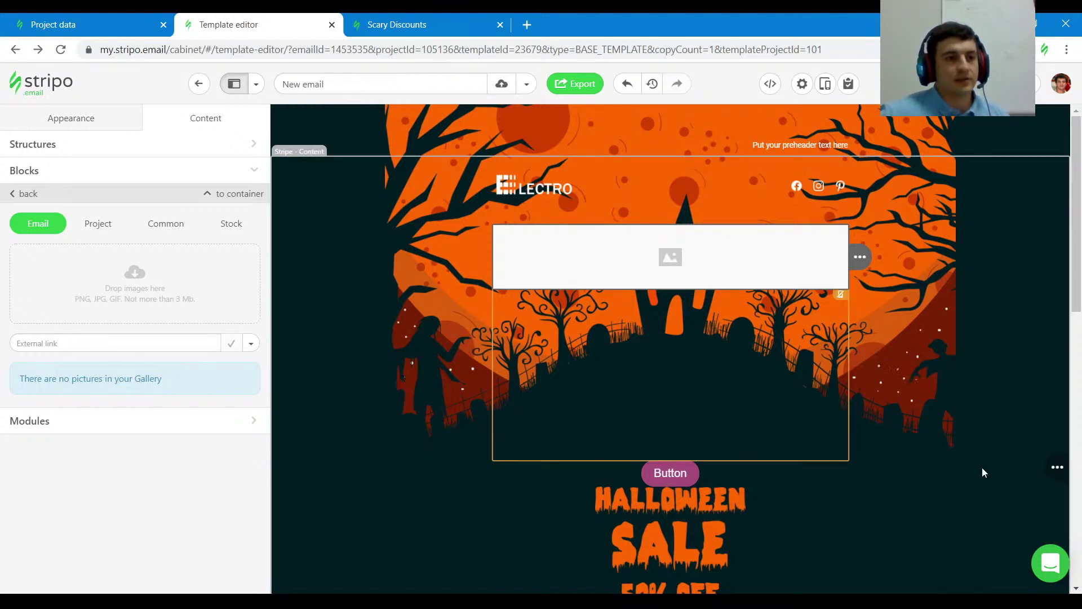
Step: Look at the support chat window, close it, and delete the empty image block below the logo row
left_click(1050, 562)
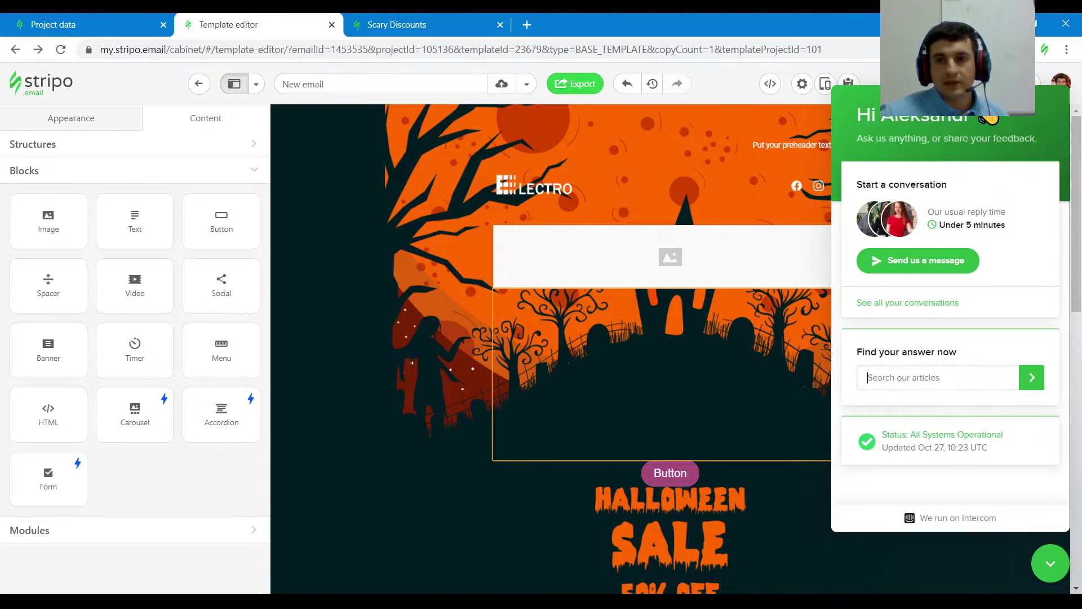
key("alt+Tab")
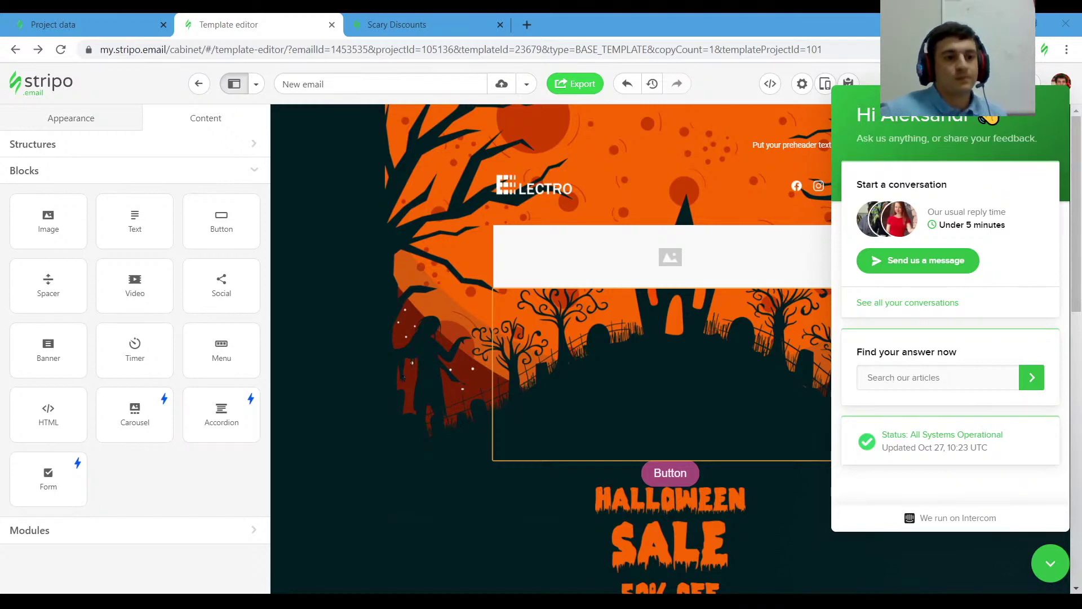
left_click(1050, 563)
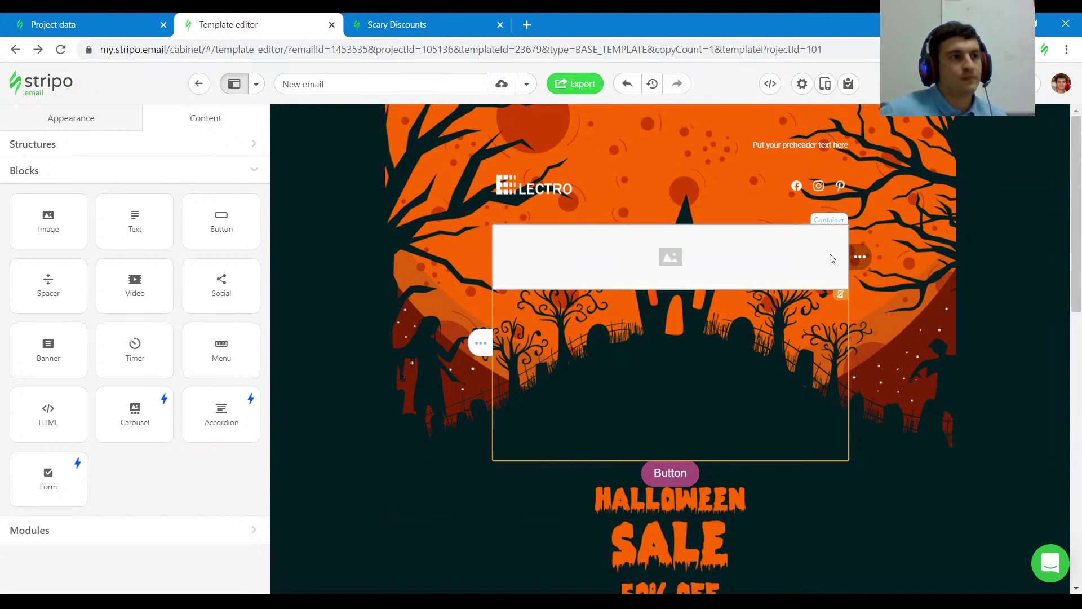
left_click(906, 255)
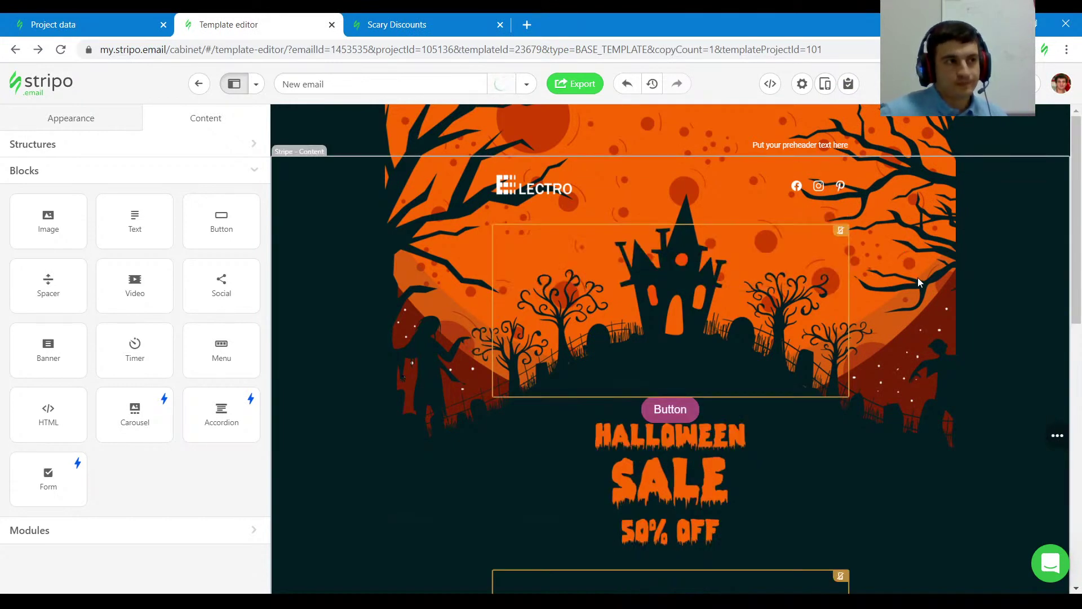